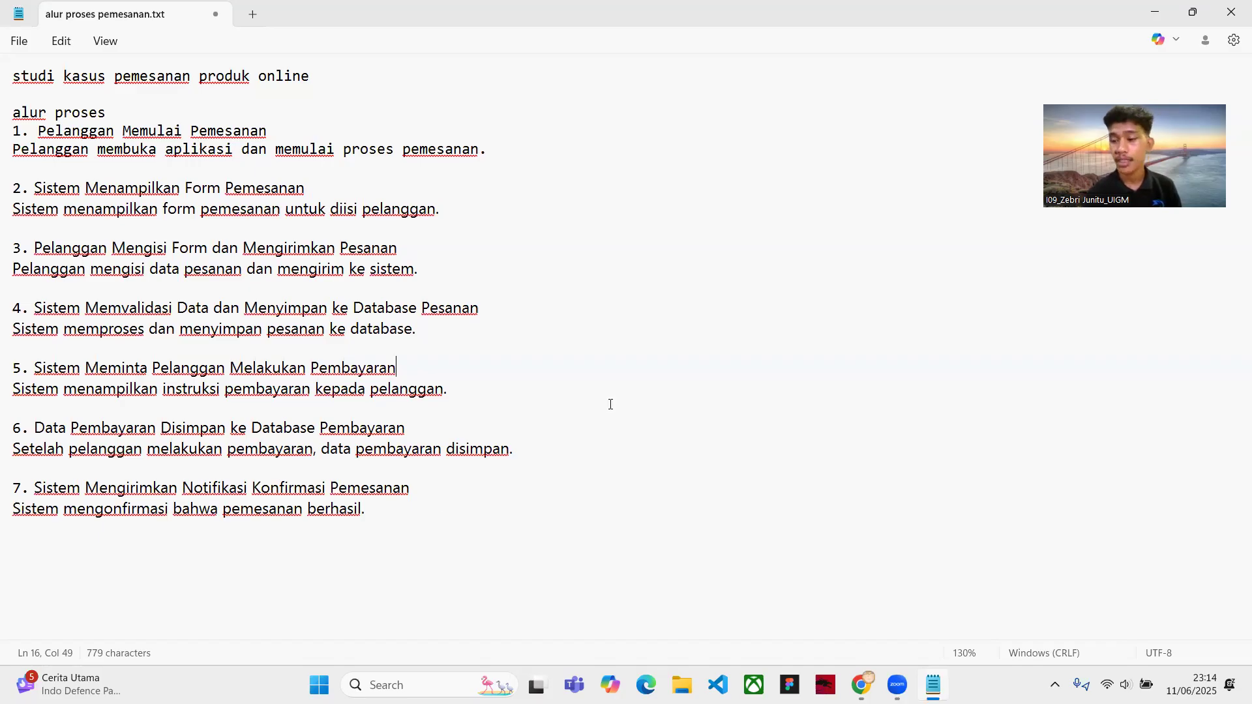
# Switch to the draw.io diagram and examine the available UML lifeline, invocation, self-call and message shapes
pyautogui.hotkey('alt', 'Tab')
pyautogui.hotkey('alt', 'Tab')
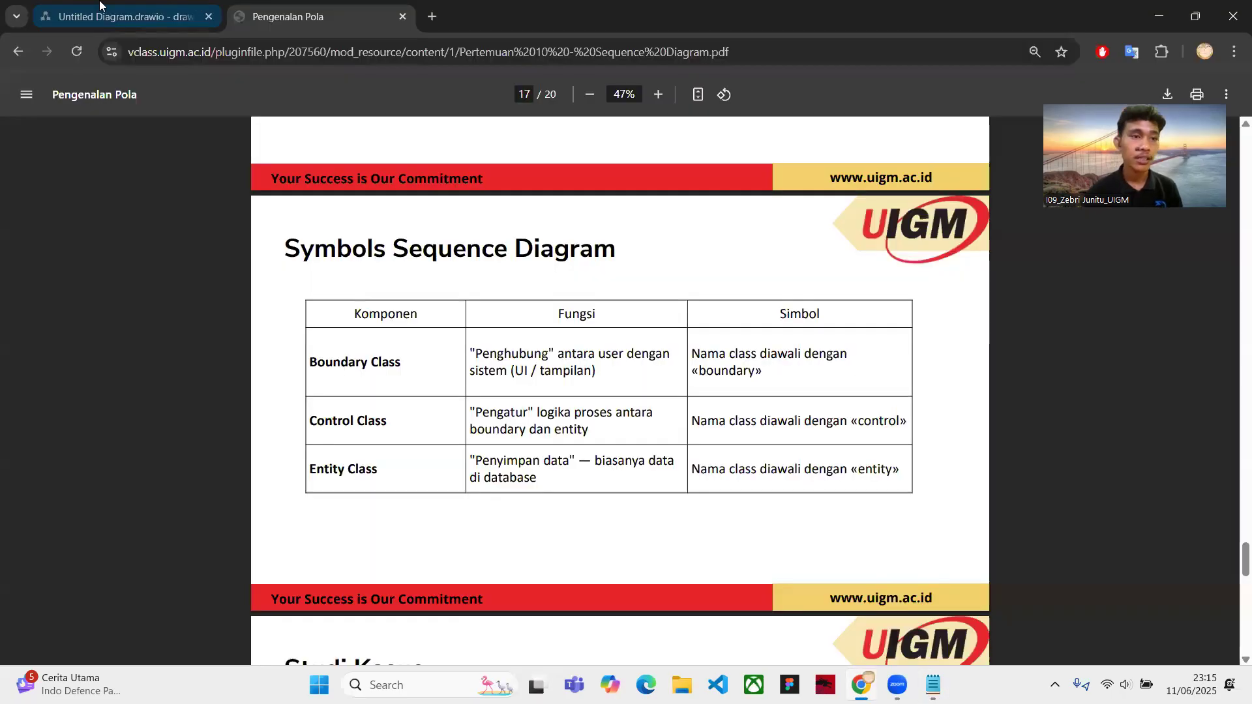
pyautogui.click(100, 5)
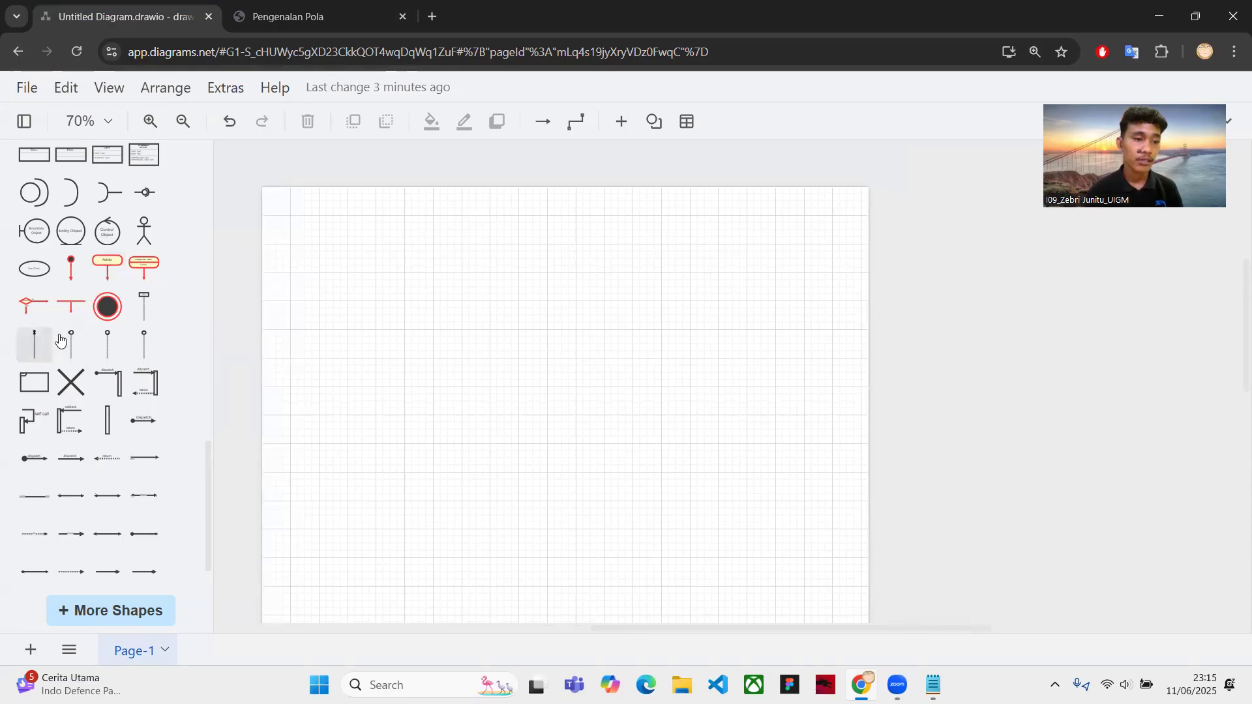
pyautogui.moveTo(42, 343)
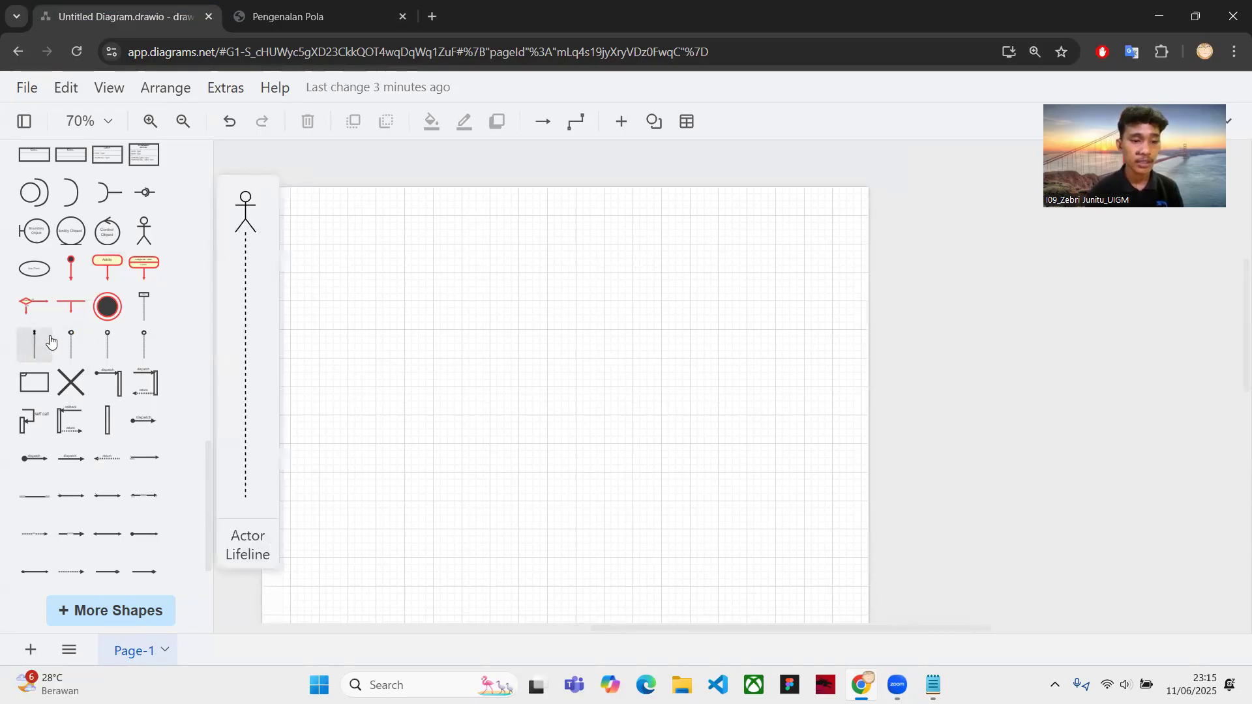
pyautogui.moveTo(150, 338)
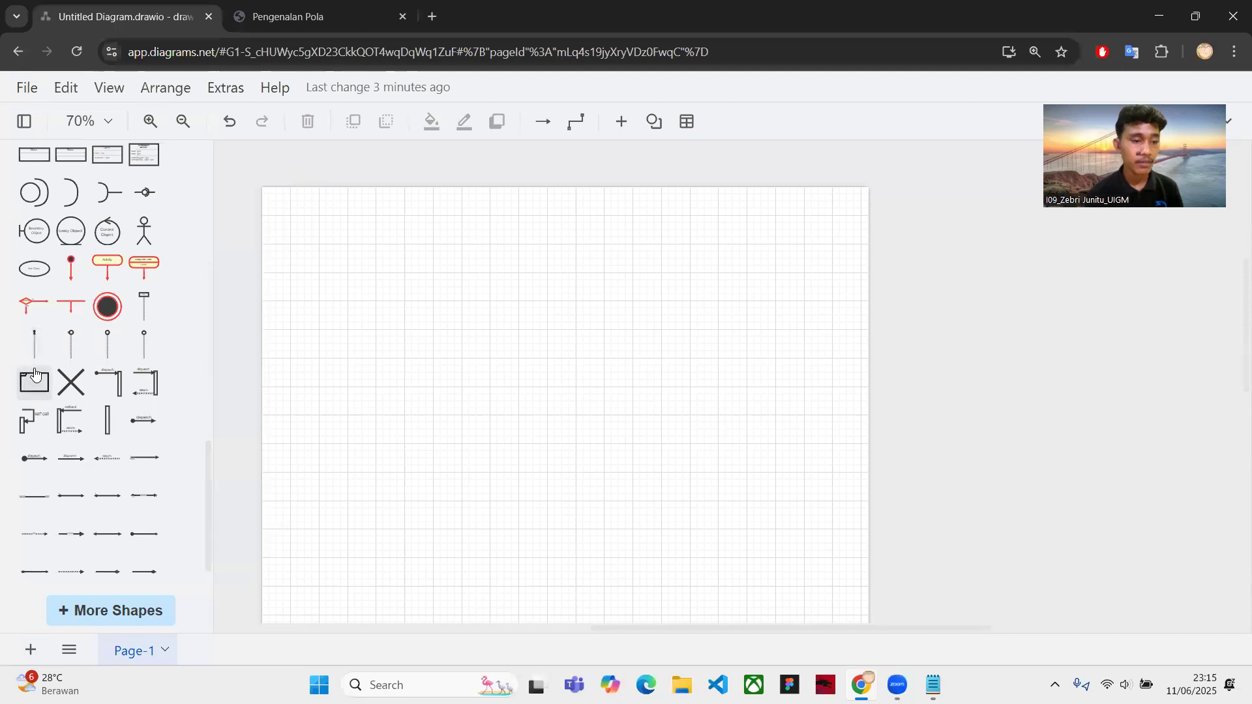
pyautogui.moveTo(44, 426)
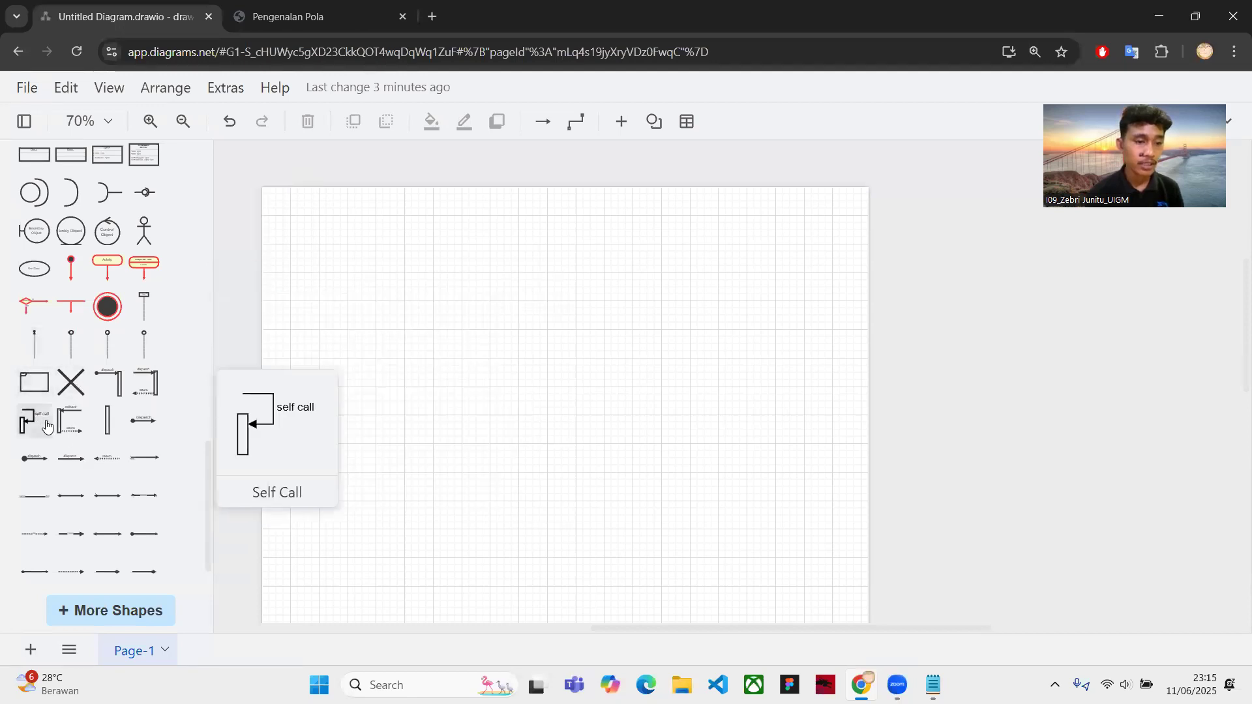
pyautogui.moveTo(77, 462)
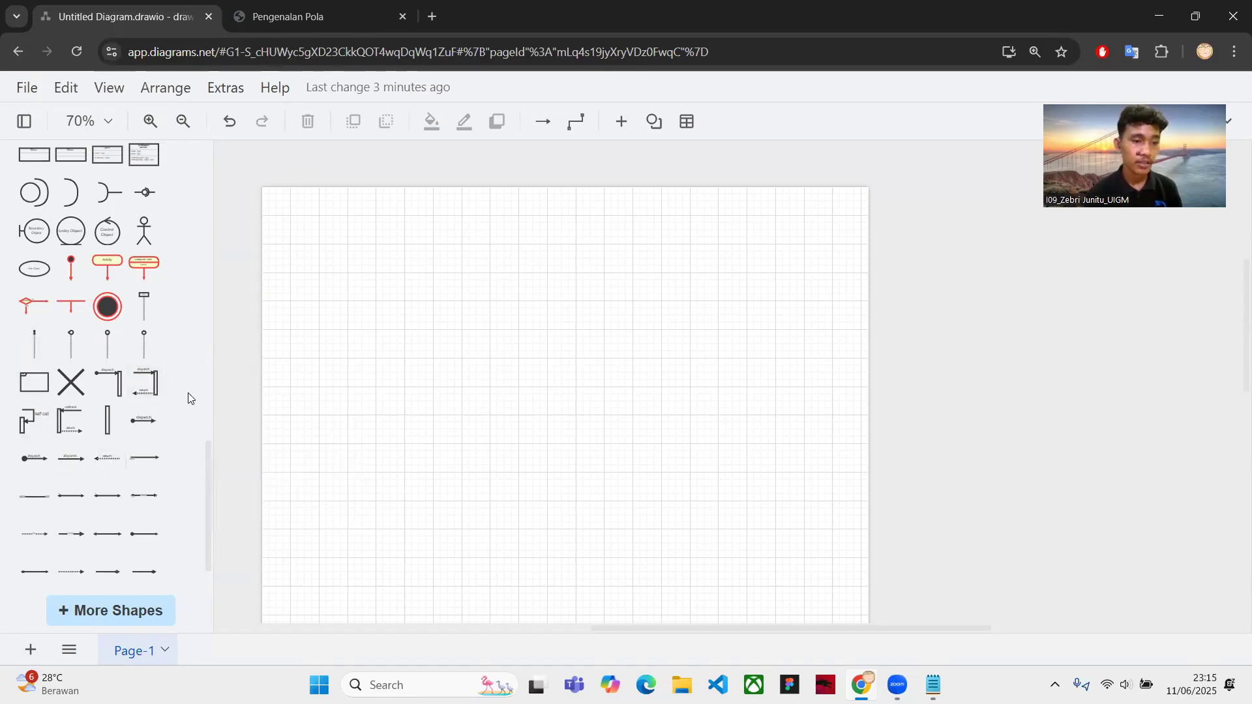
pyautogui.moveTo(157, 302)
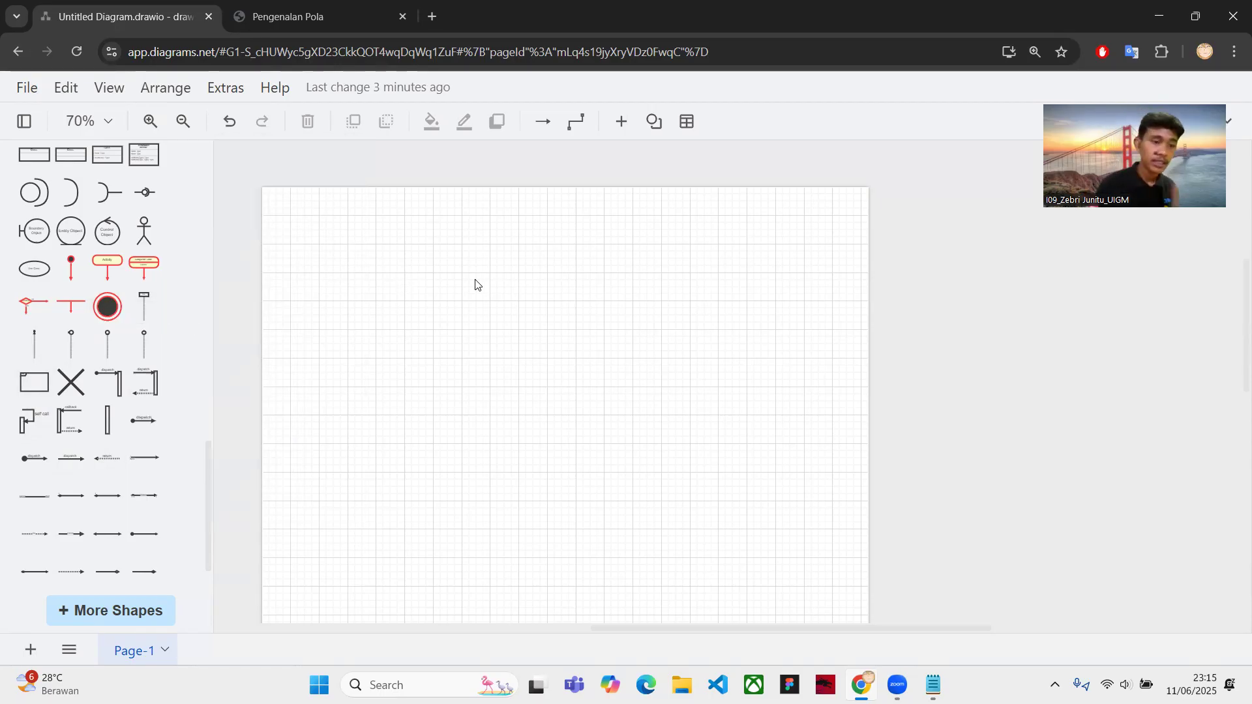
pyautogui.scroll(1, 476, 284)
pyautogui.scroll(-2, 475, 285)
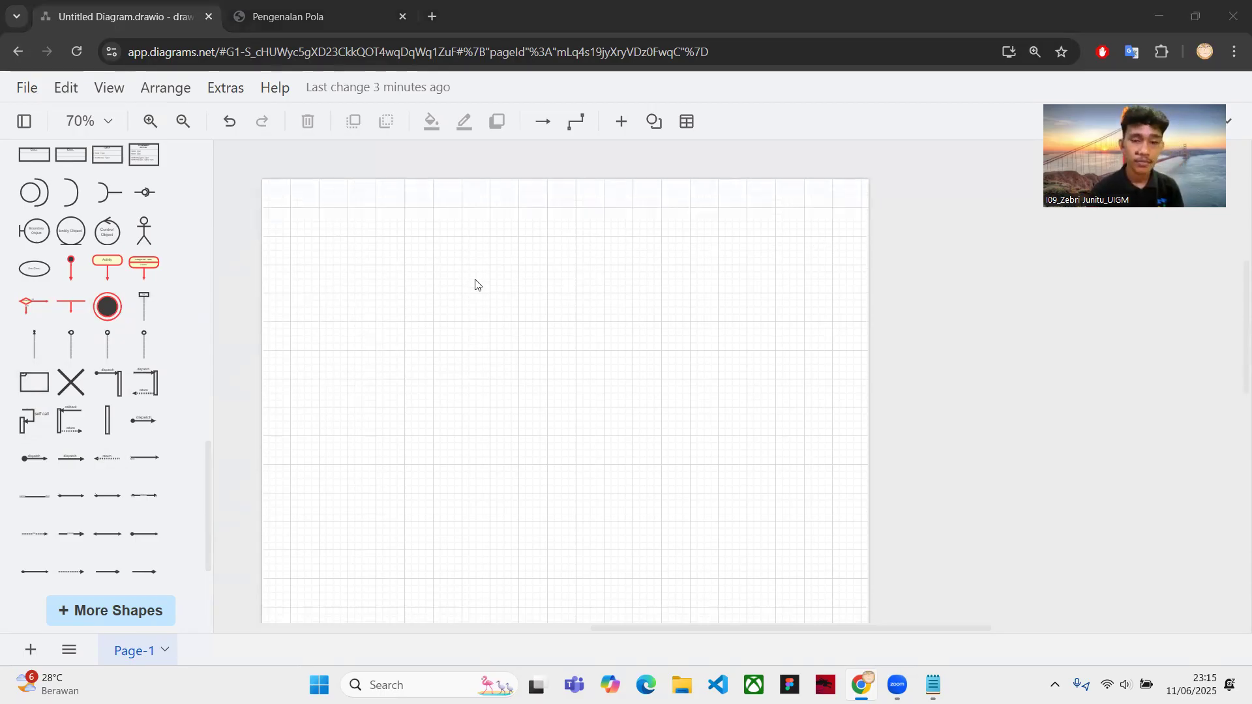
# Place an Actor Lifeline near the page's upper-left corner and extend its dashed line down most of the visible page
pyautogui.hotkey('alt', 'Tab')
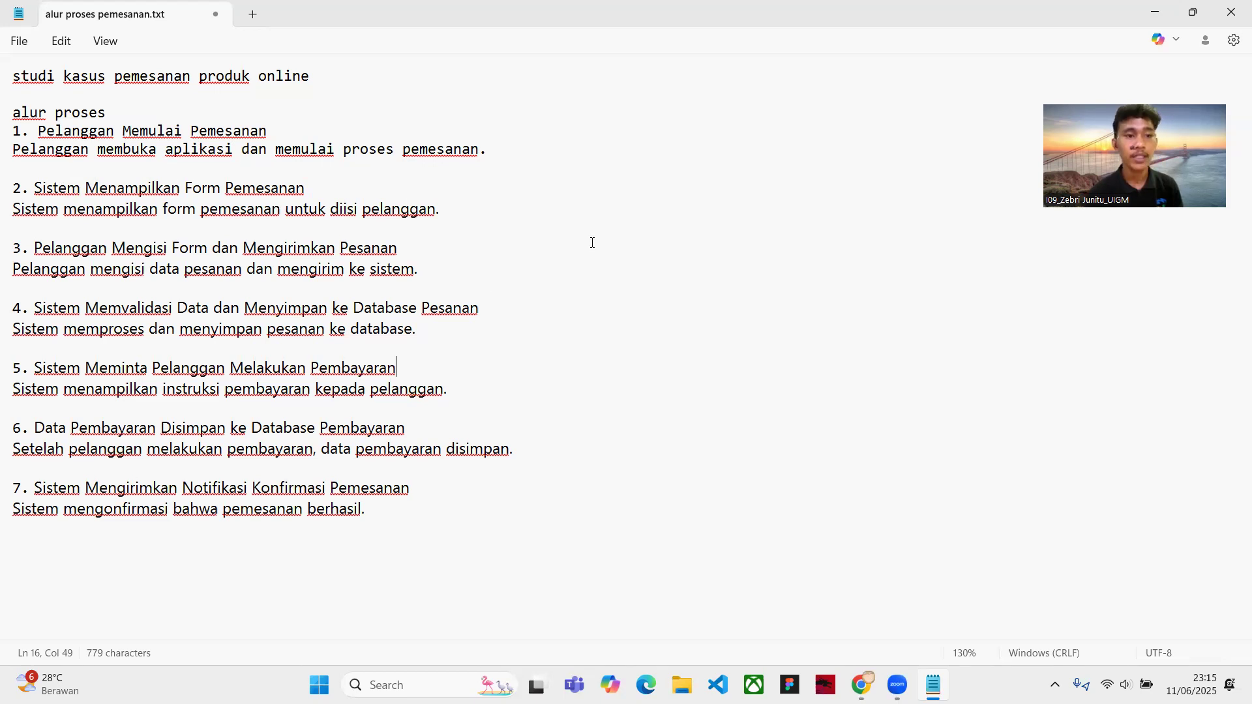
pyautogui.hotkey('alt', 'Tab')
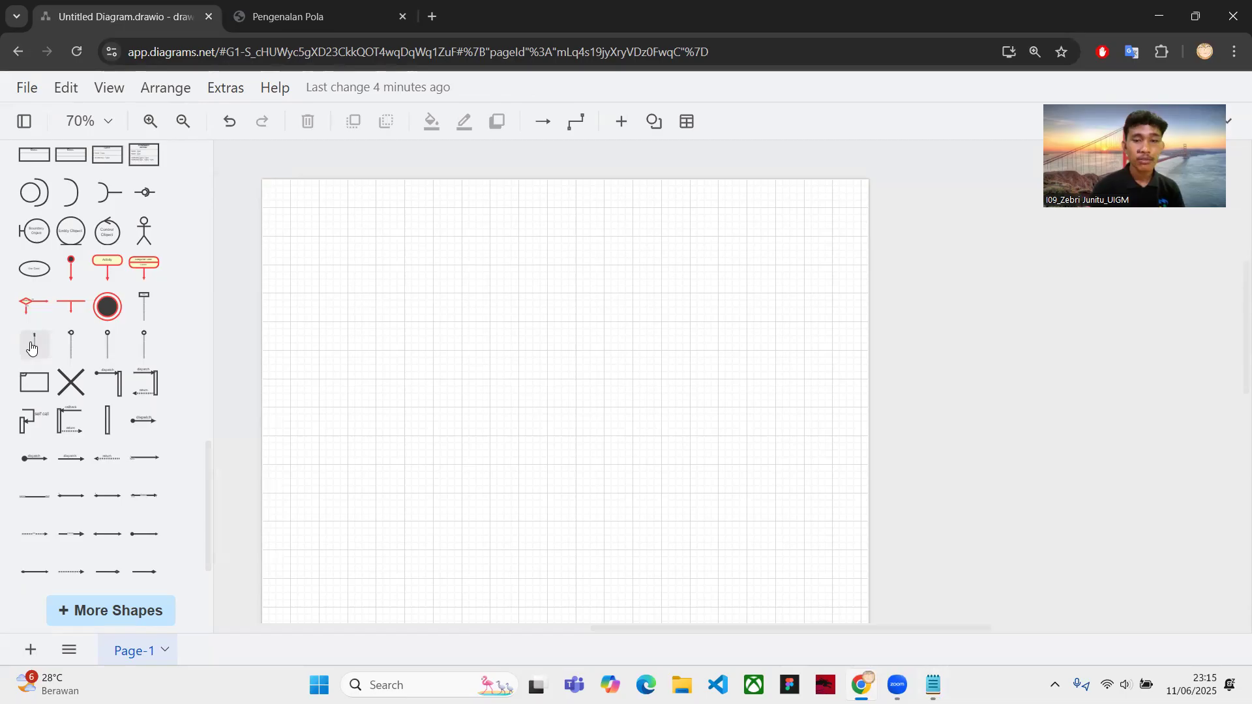
pyautogui.click(32, 348)
pyautogui.moveTo(721, 346); pyautogui.dragTo(298, 283)
pyautogui.moveTo(299, 424); pyautogui.dragTo(299, 590)
pyautogui.click(459, 383)
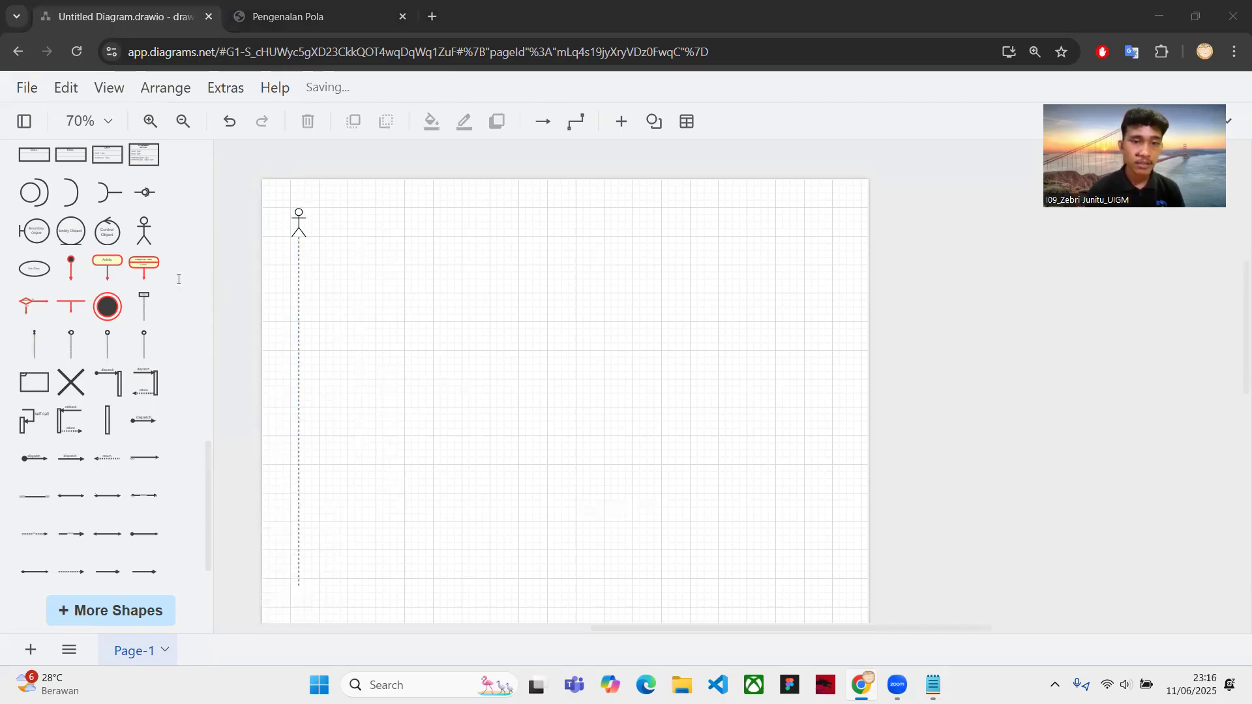
# Place a boundary lifeline to the right of the actor, level with it, and extend it to nearly the same length
pyautogui.hotkey('alt', 'Tab')
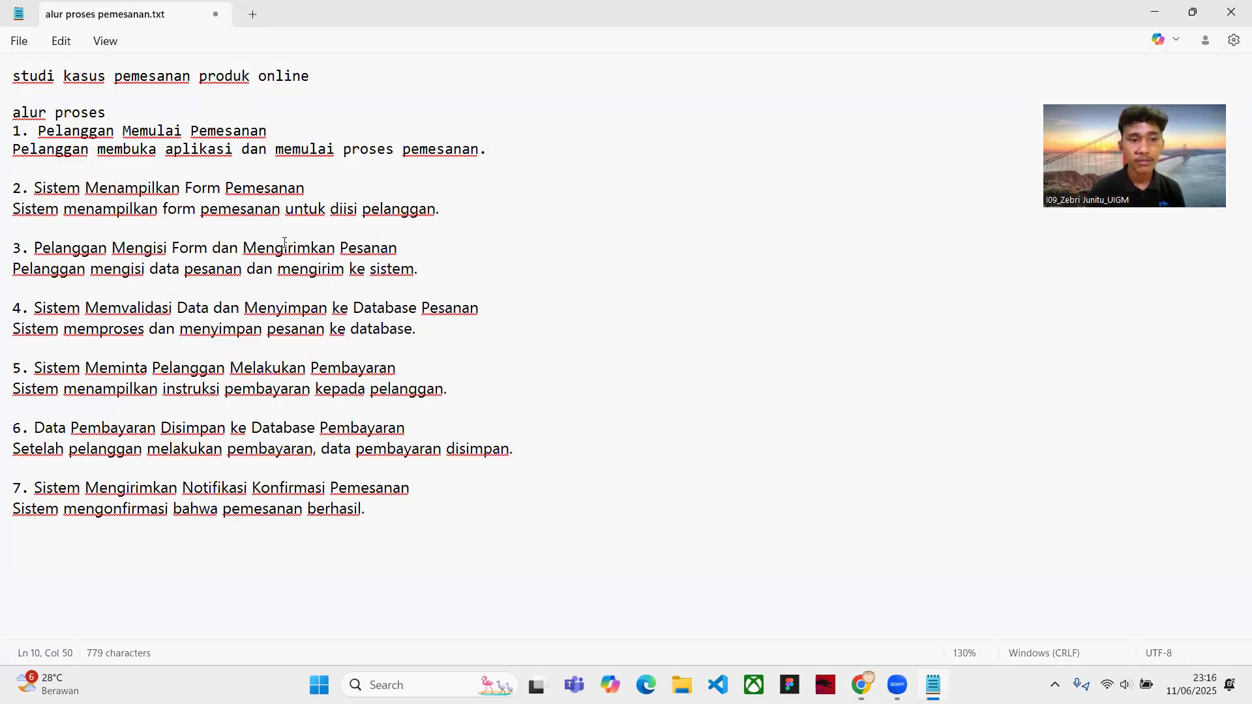
pyautogui.hotkey('alt', 'Tab')
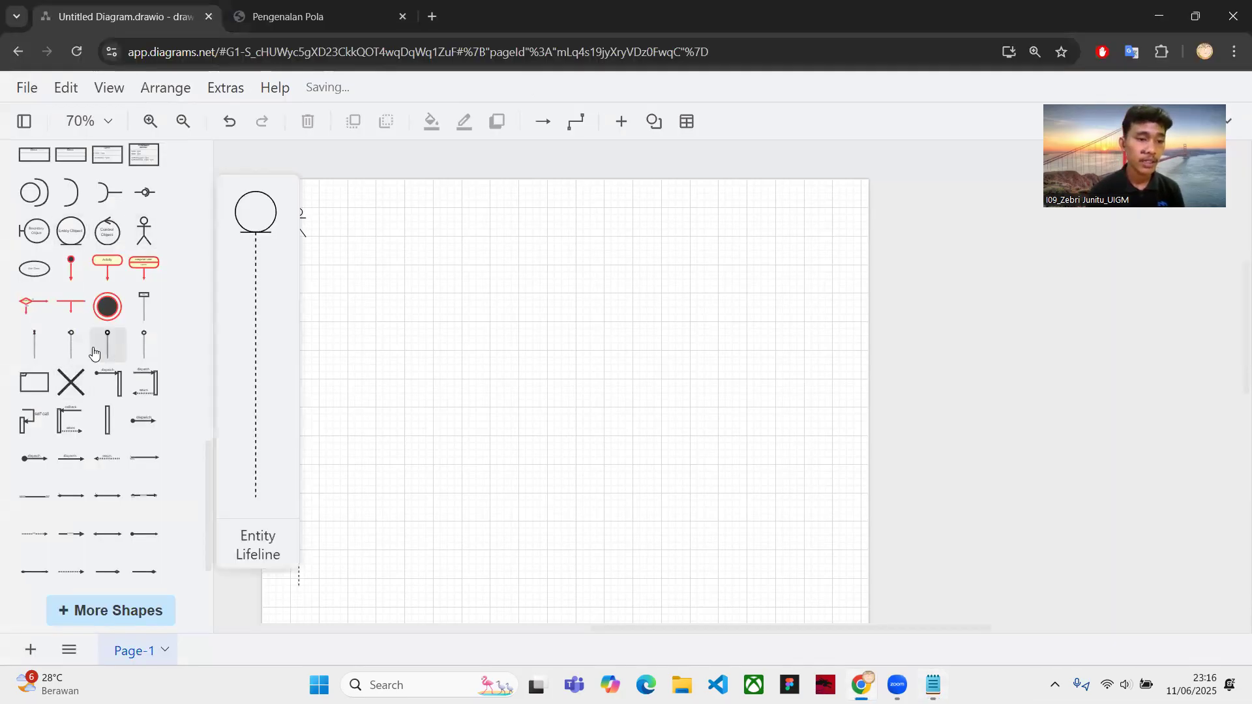
pyautogui.click(73, 344)
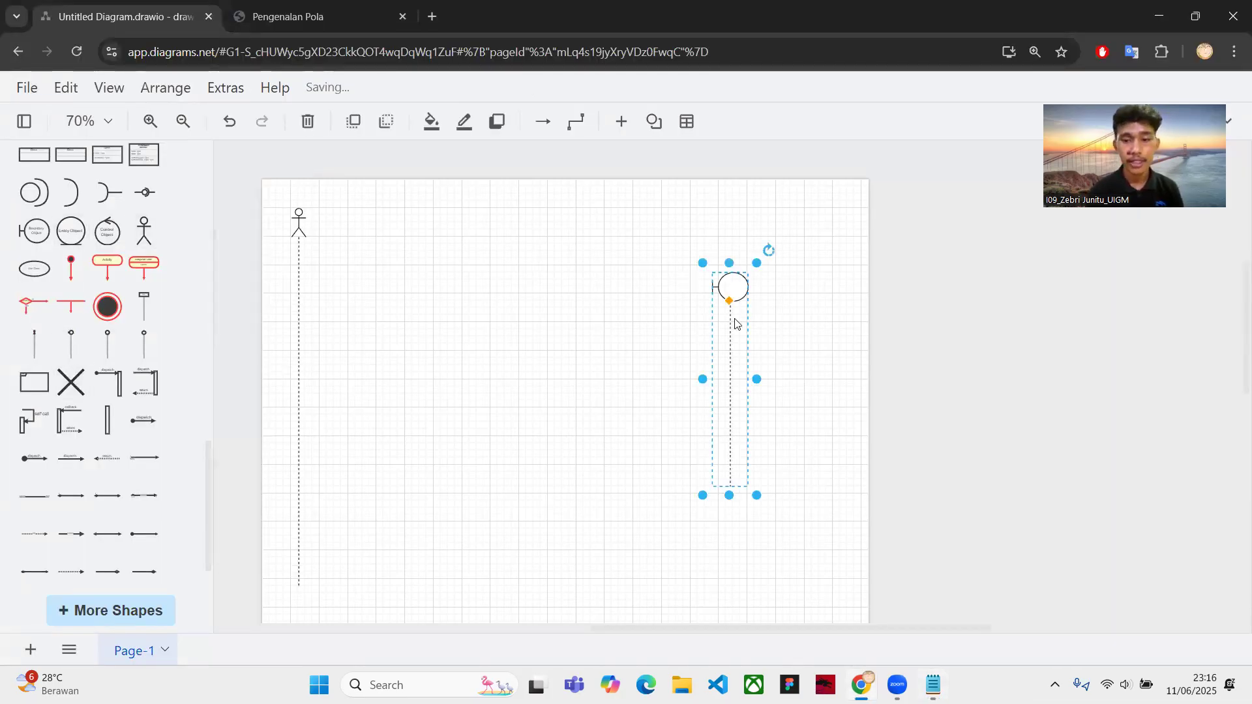
pyautogui.moveTo(729, 316); pyautogui.dragTo(431, 261)
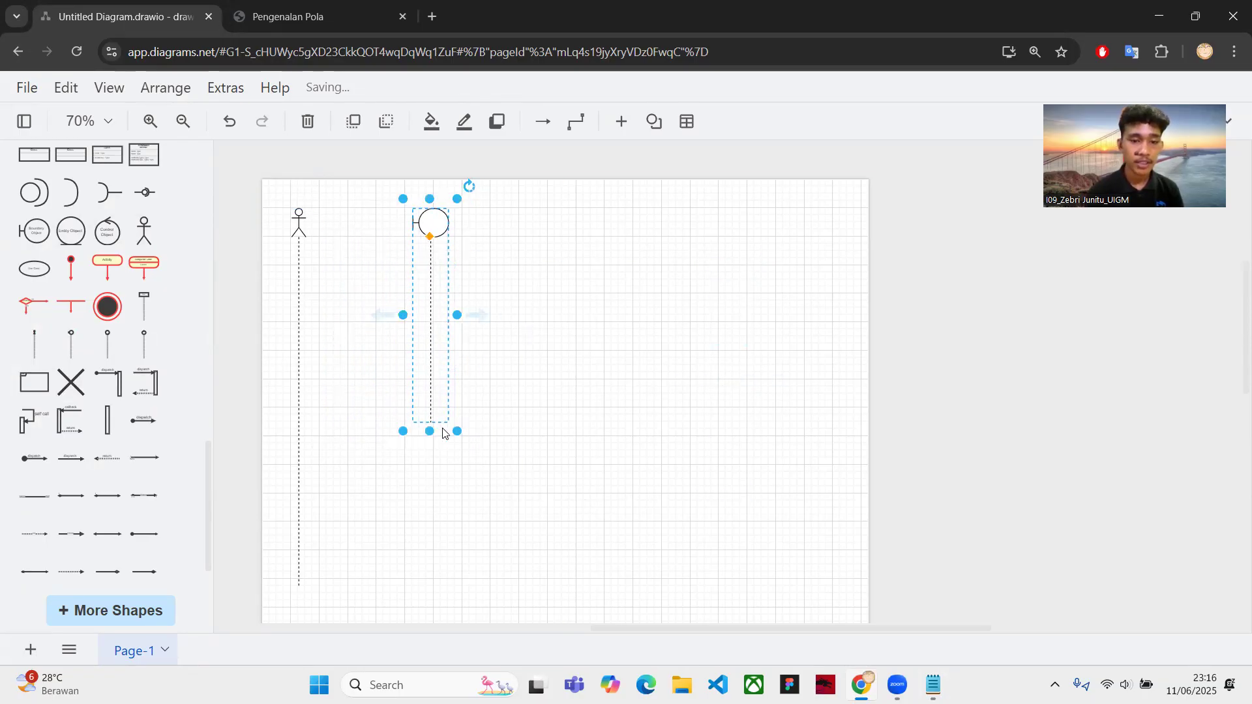
pyautogui.moveTo(437, 430); pyautogui.dragTo(425, 587)
pyautogui.click(453, 260)
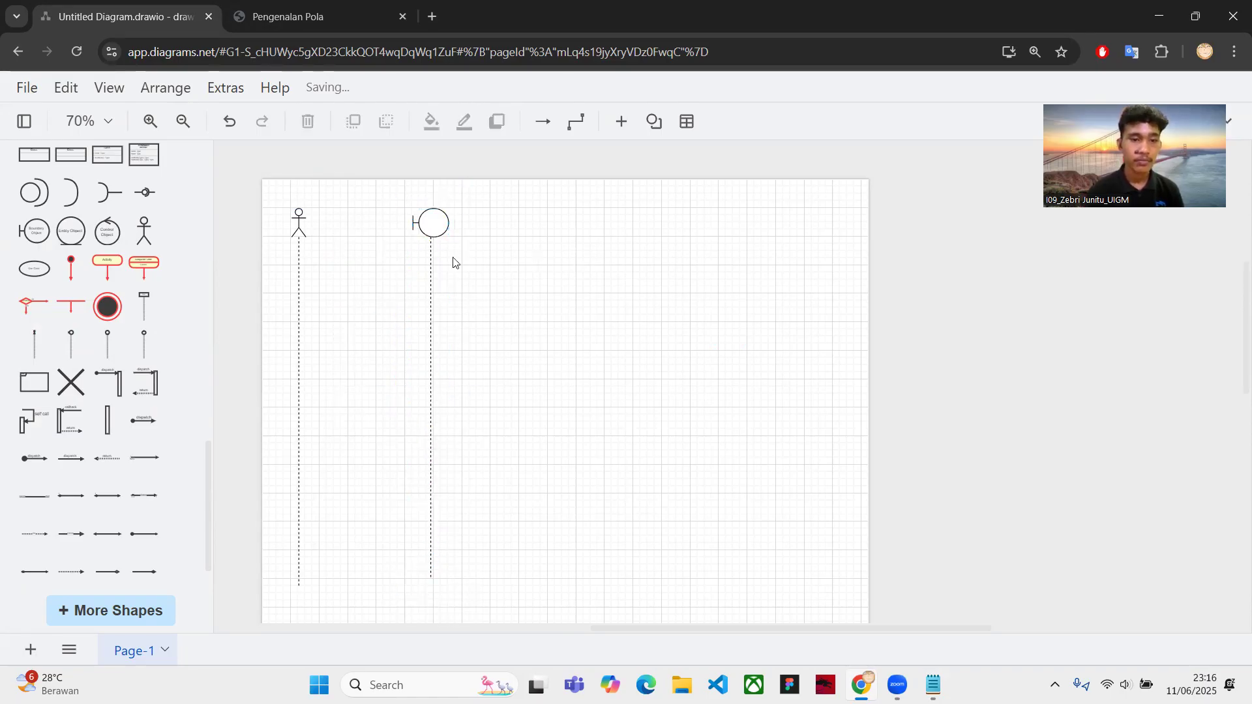
# Check the process notes in Notepad, then add the text label "Pelanggan" above the actor lifeline in the diagram
pyautogui.scroll(3, 454, 262)
pyautogui.hscroll(-3, 454, 262)
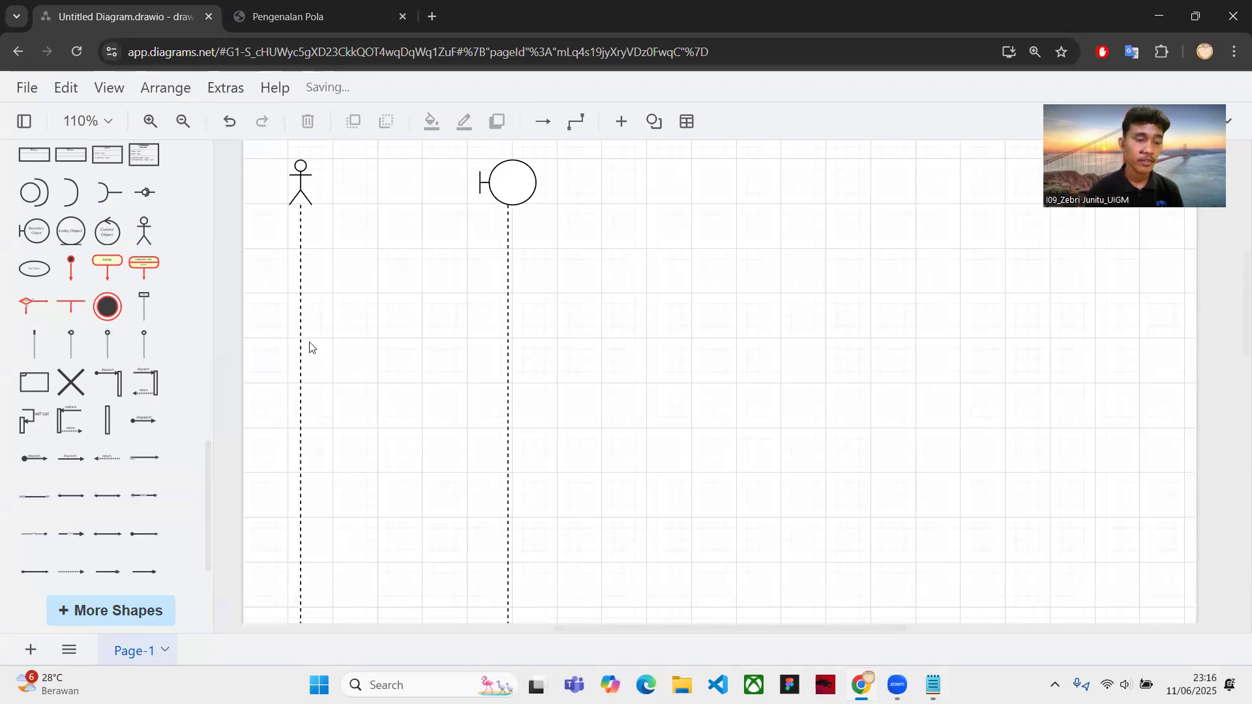
pyautogui.hotkey('alt', 'Tab')
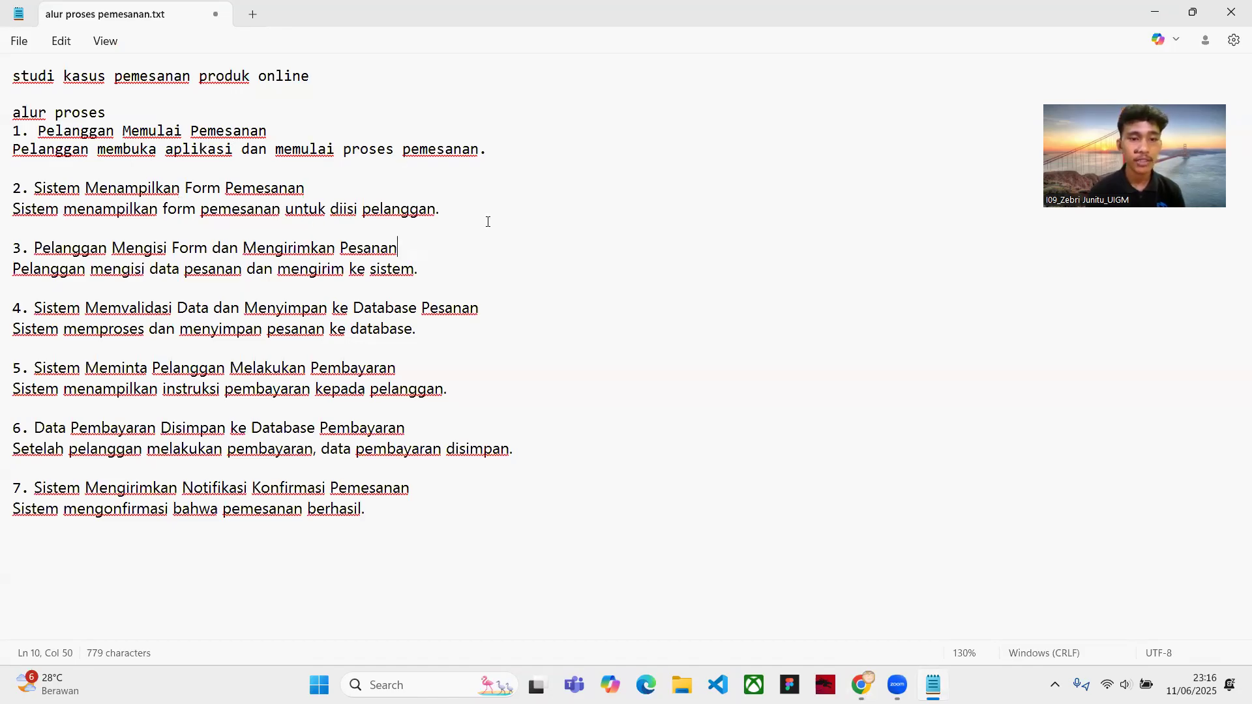
pyautogui.hotkey('alt', 'Tab')
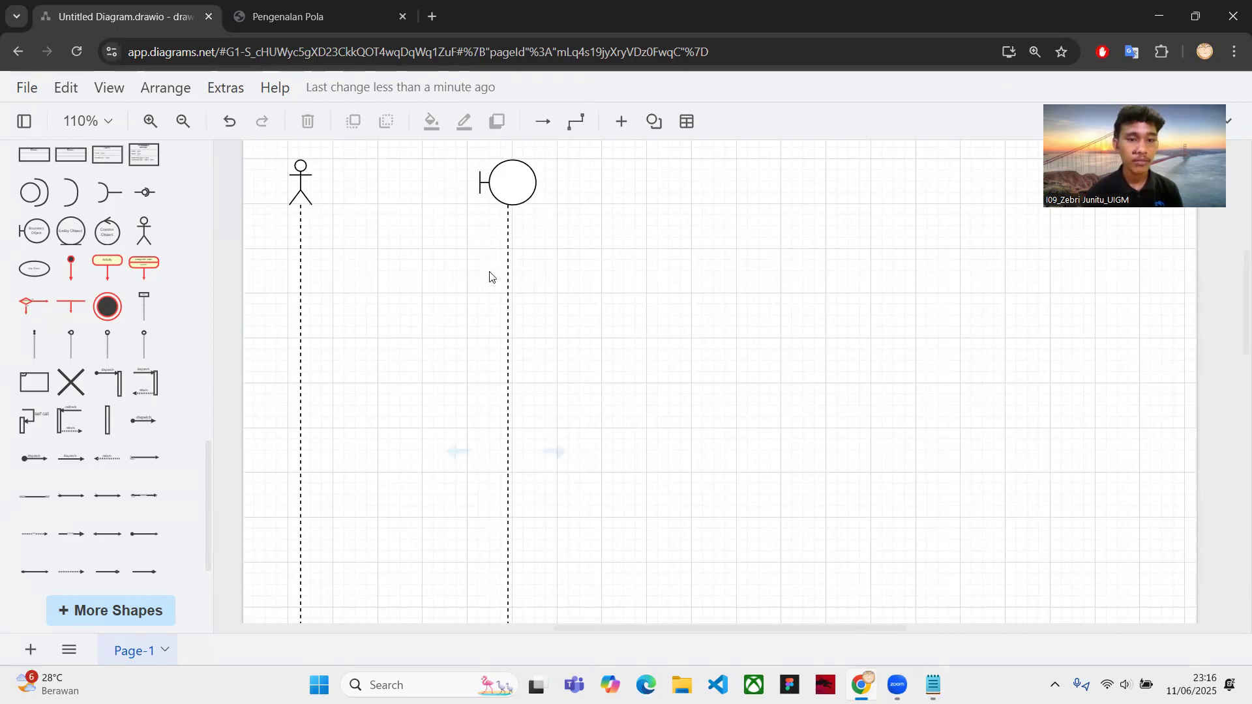
pyautogui.scroll(2, 282, 244)
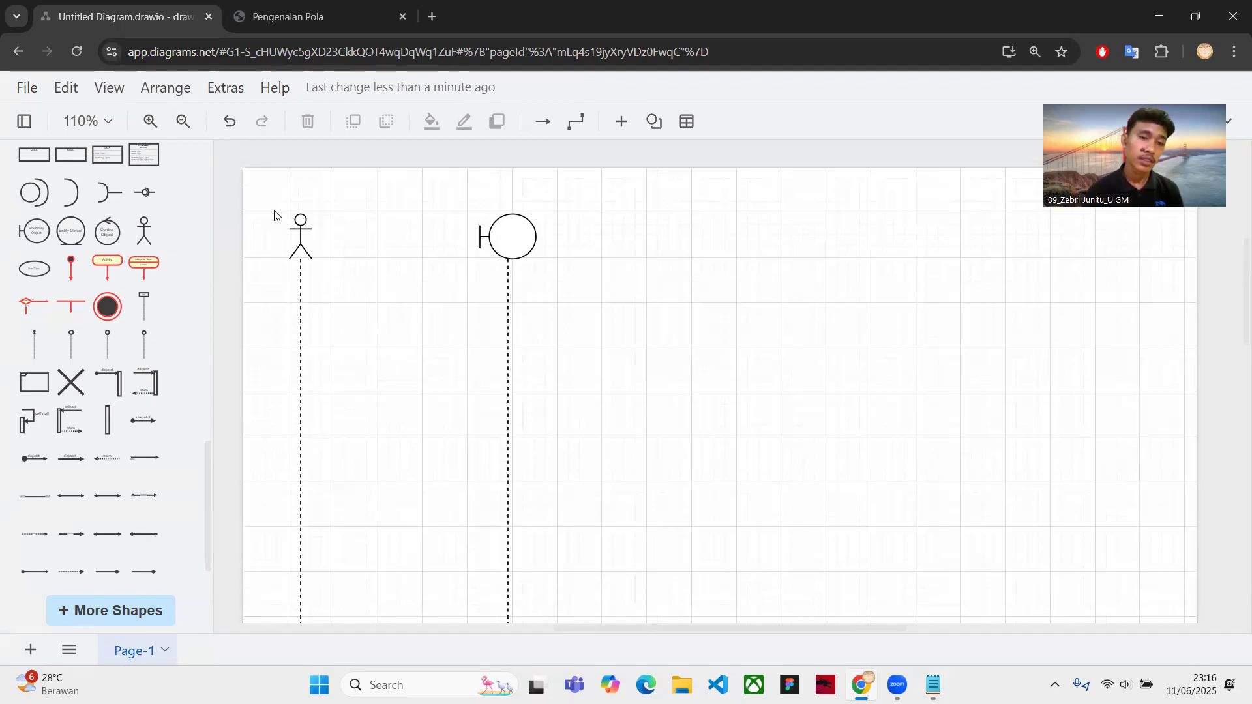
pyautogui.scroll(-2, 372, 237)
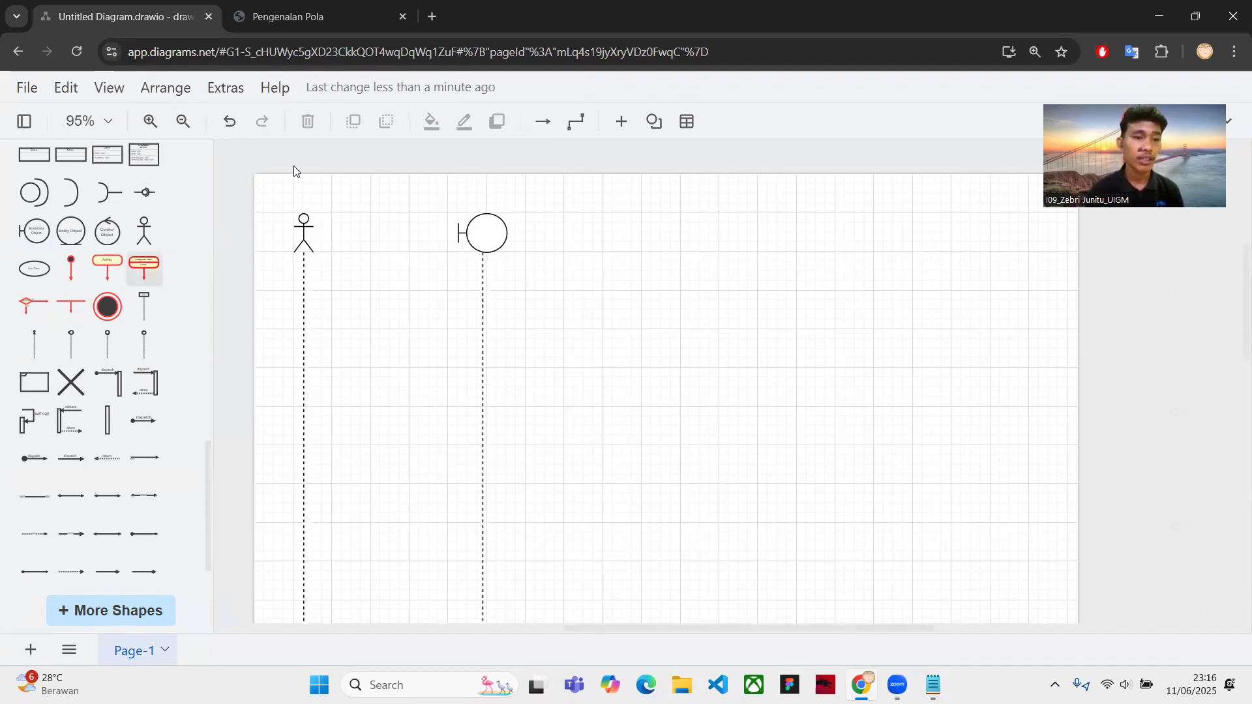
pyautogui.doubleClick(304, 199)
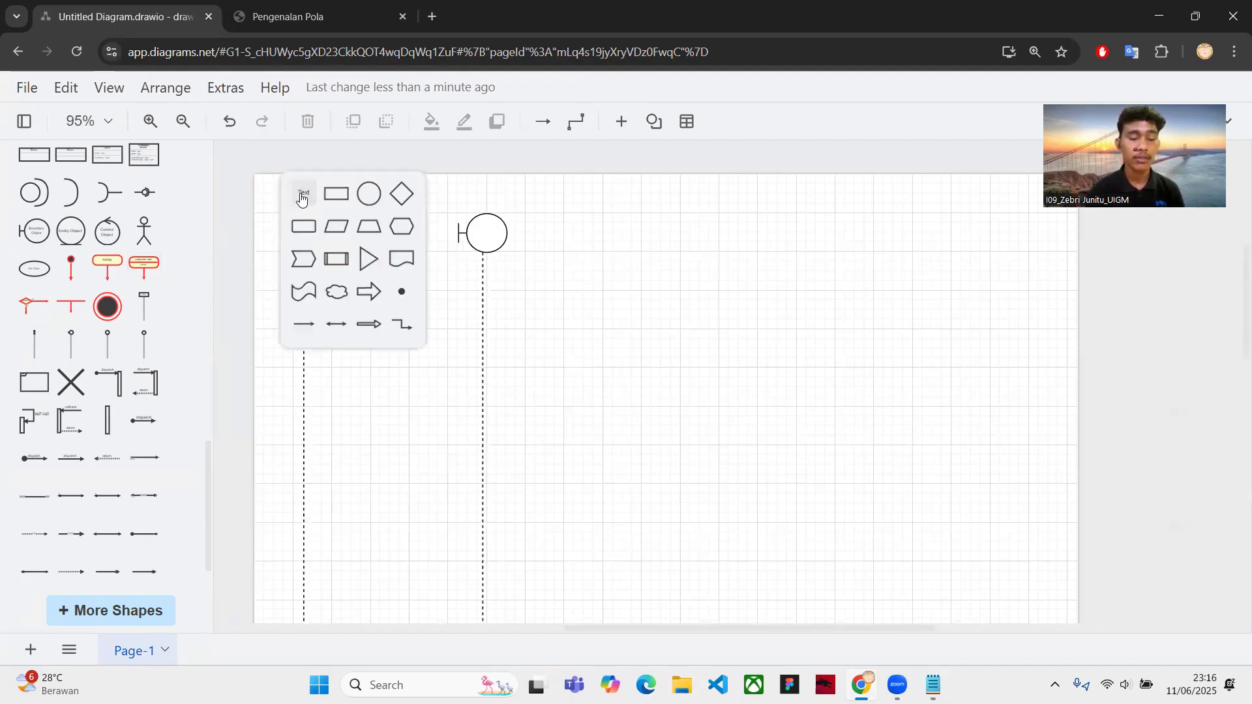
pyautogui.click(302, 195)
pyautogui.write('Pelanggan')
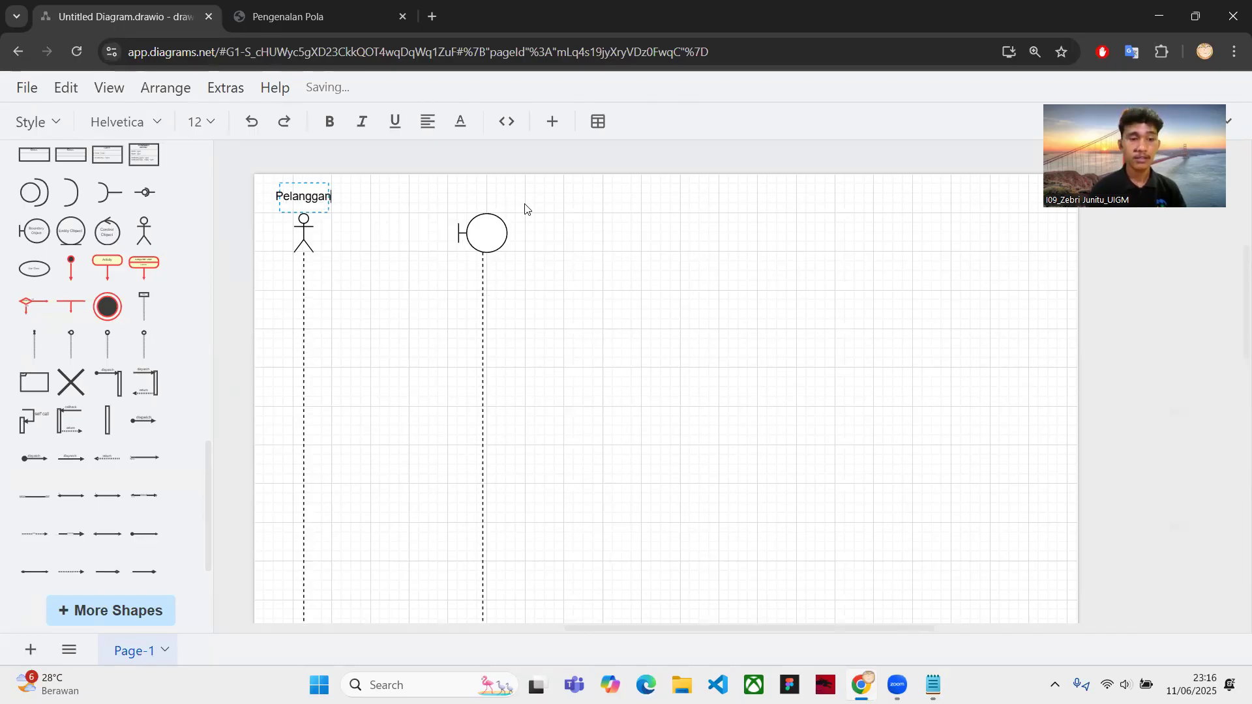
# Add the text label "Form Pemesanan" and center it just above the boundary lifeline's symbol
pyautogui.doubleClick(489, 191)
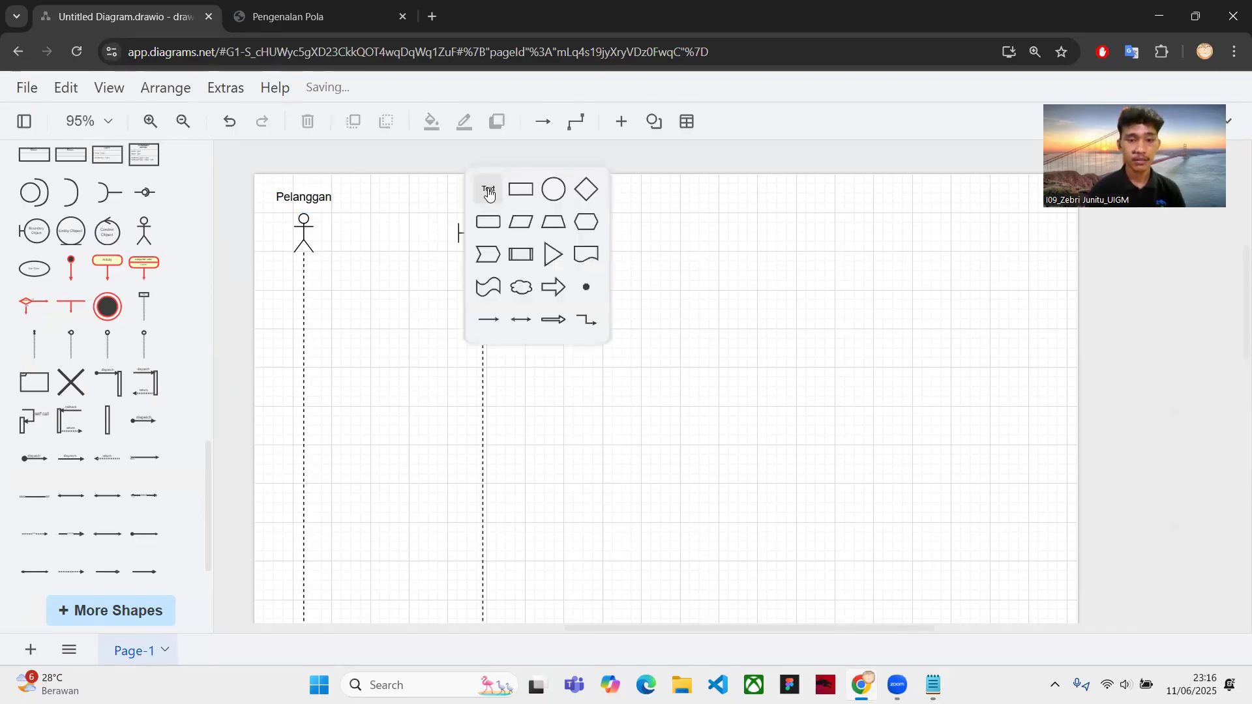
pyautogui.click(489, 192)
pyautogui.write('Form Pemesanan')
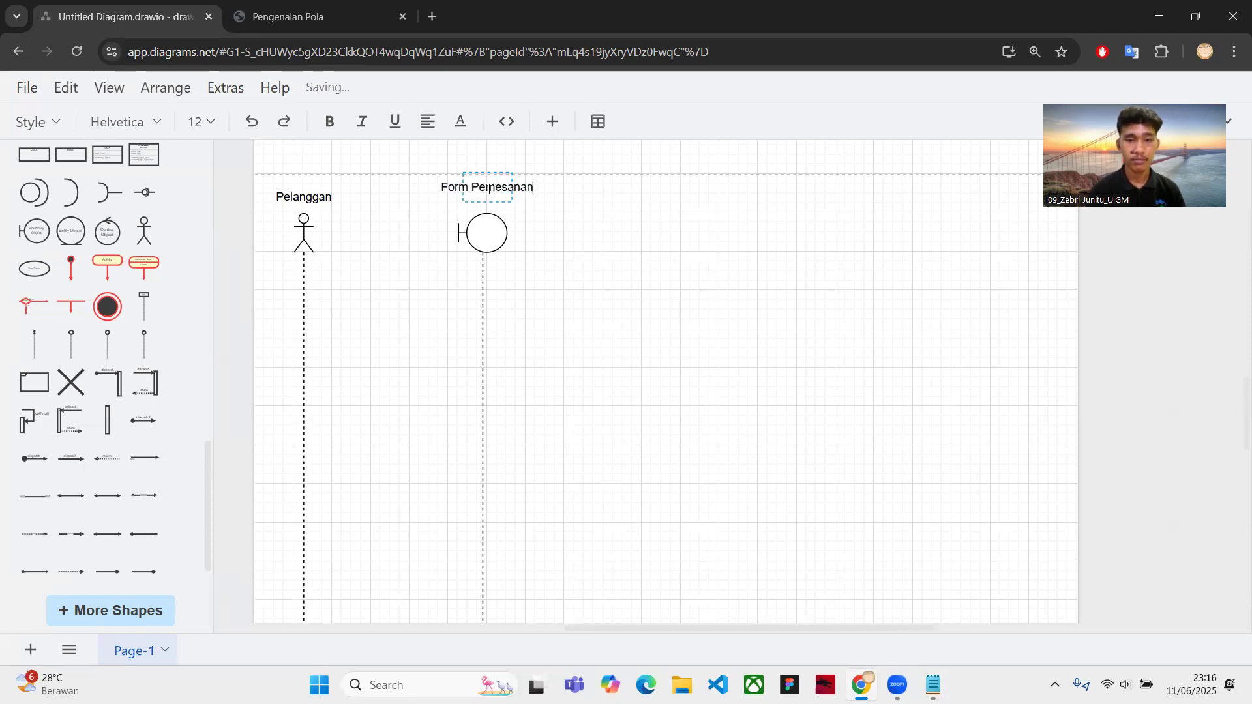
pyautogui.press('Escape')
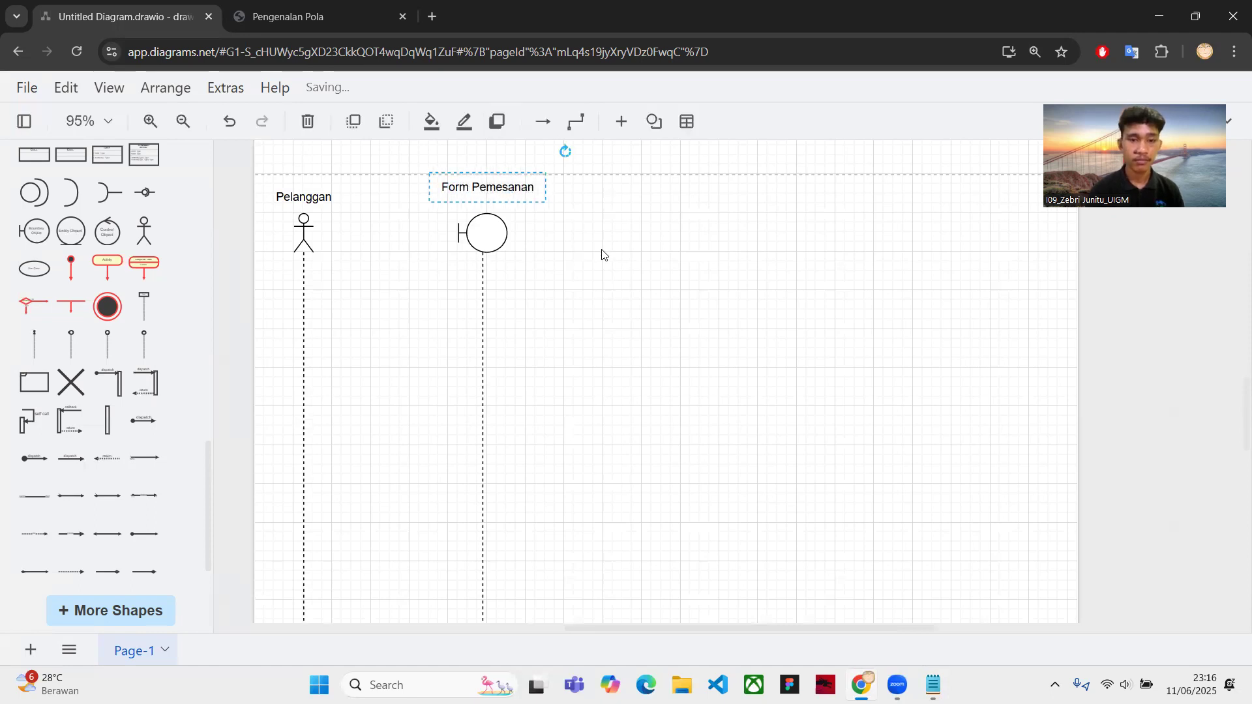
pyautogui.moveTo(491, 192); pyautogui.dragTo(488, 203)
pyautogui.click(698, 240)
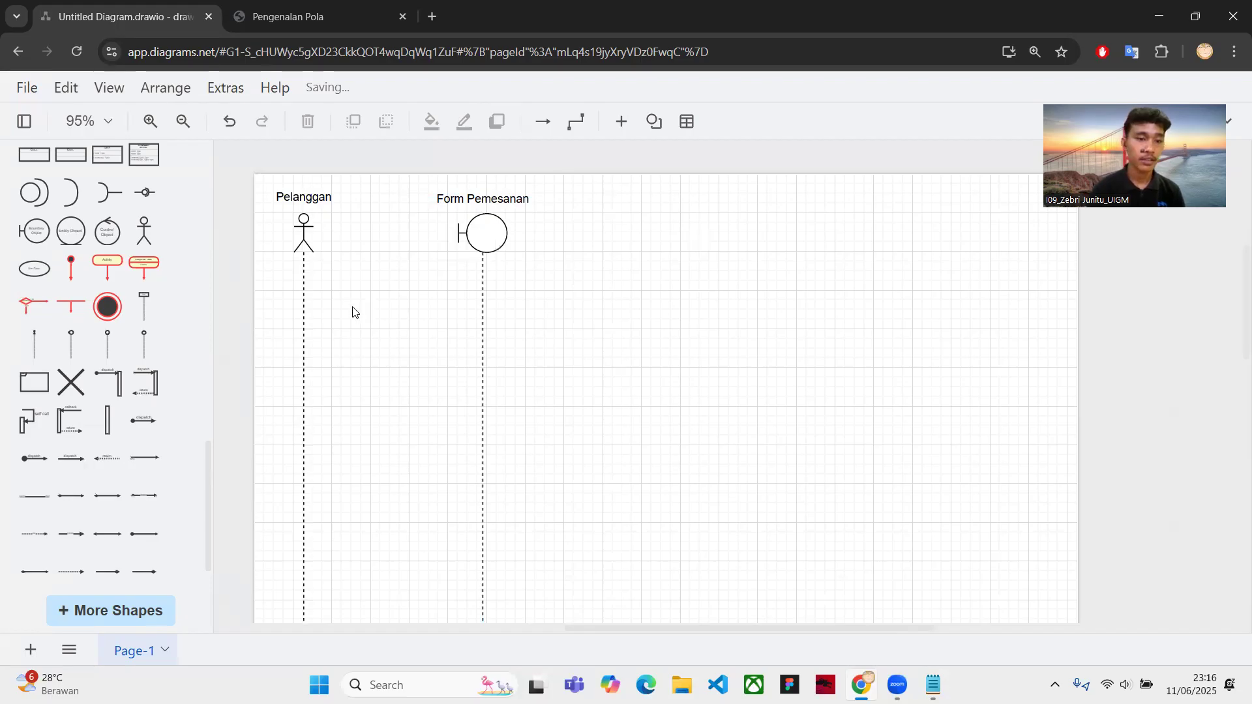
# Insert the invocation shape that combines an activation bar with dispatch and return messages
pyautogui.click(159, 397)
pyautogui.moveTo(621, 382); pyautogui.dragTo(549, 374)
pyautogui.hotkey('ctrl', 'z')
pyautogui.moveTo(696, 374); pyautogui.dragTo(435, 318)
pyautogui.hotkey('ctrl', 'z')
# Attach the dispatch and return messages to the Pelanggan lifeline and place their activation bar on the Form Pemesanan lifeline
pyautogui.click(623, 354)
pyautogui.moveTo(623, 354); pyautogui.dragTo(302, 307)
pyautogui.moveTo(627, 426); pyautogui.dragTo(301, 436)
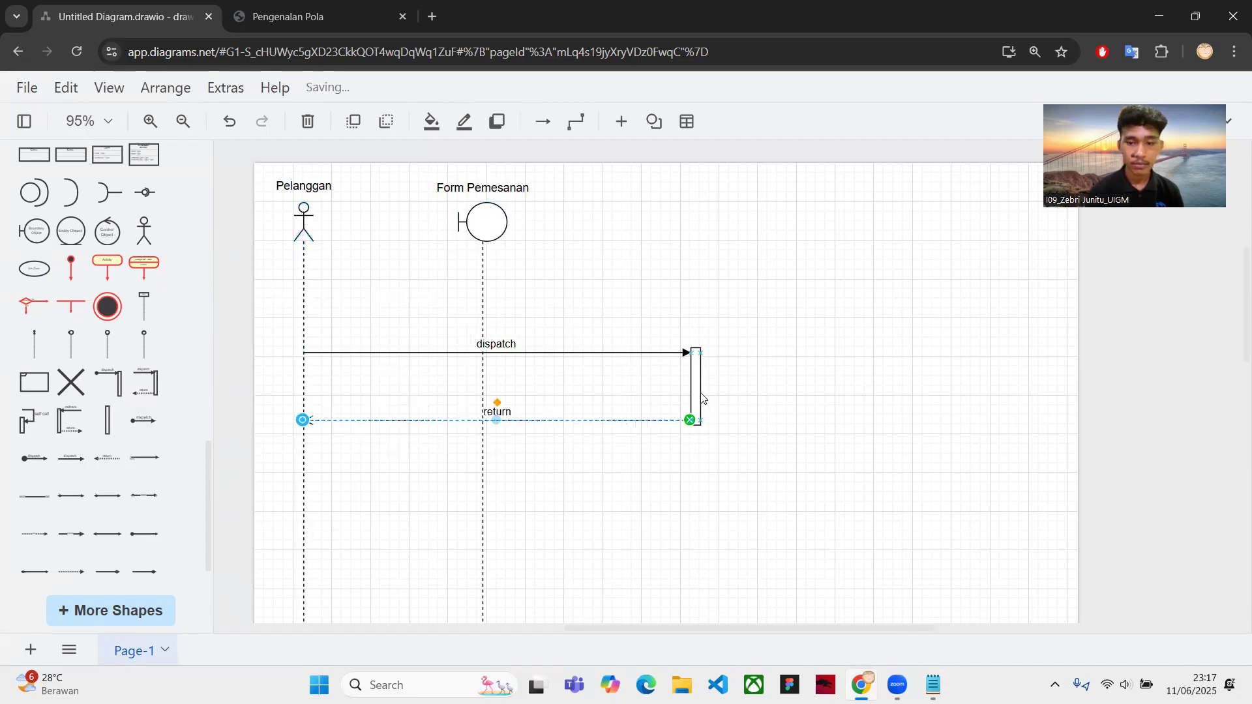
pyautogui.moveTo(696, 391); pyautogui.dragTo(483, 331)
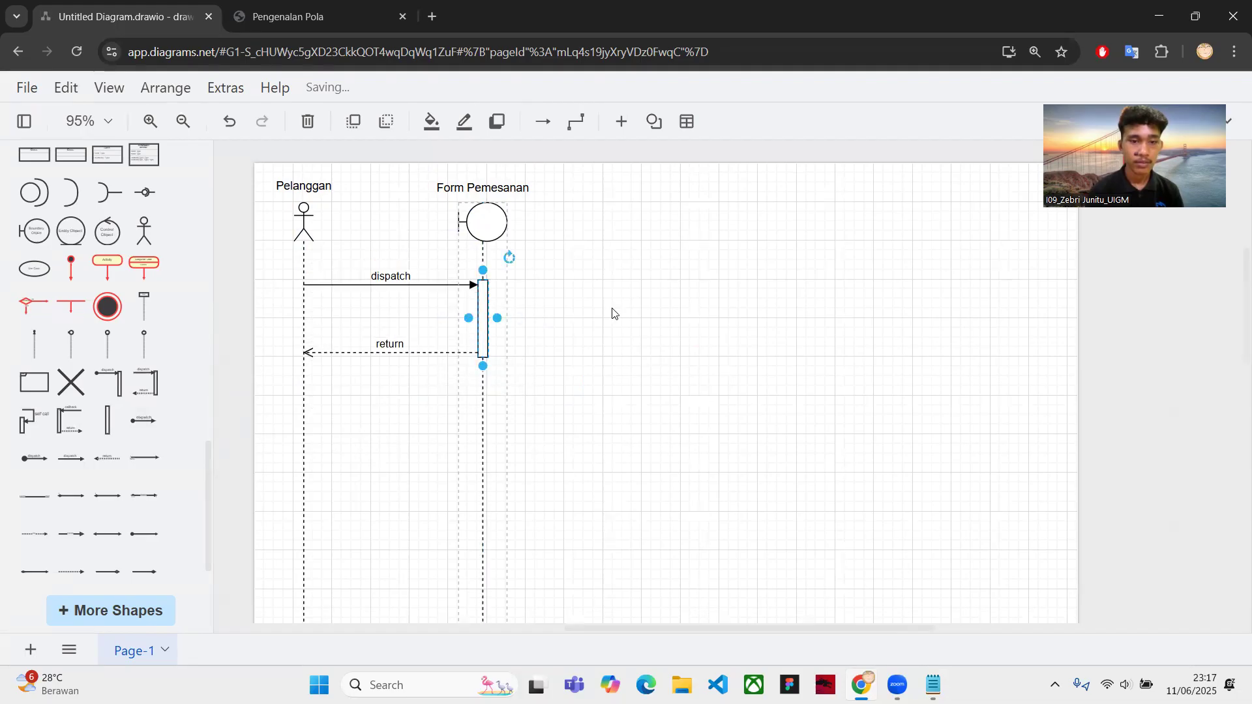
# Move the return message closer to the dispatch message and shorten the activation bar to end just below it
pyautogui.click(424, 345)
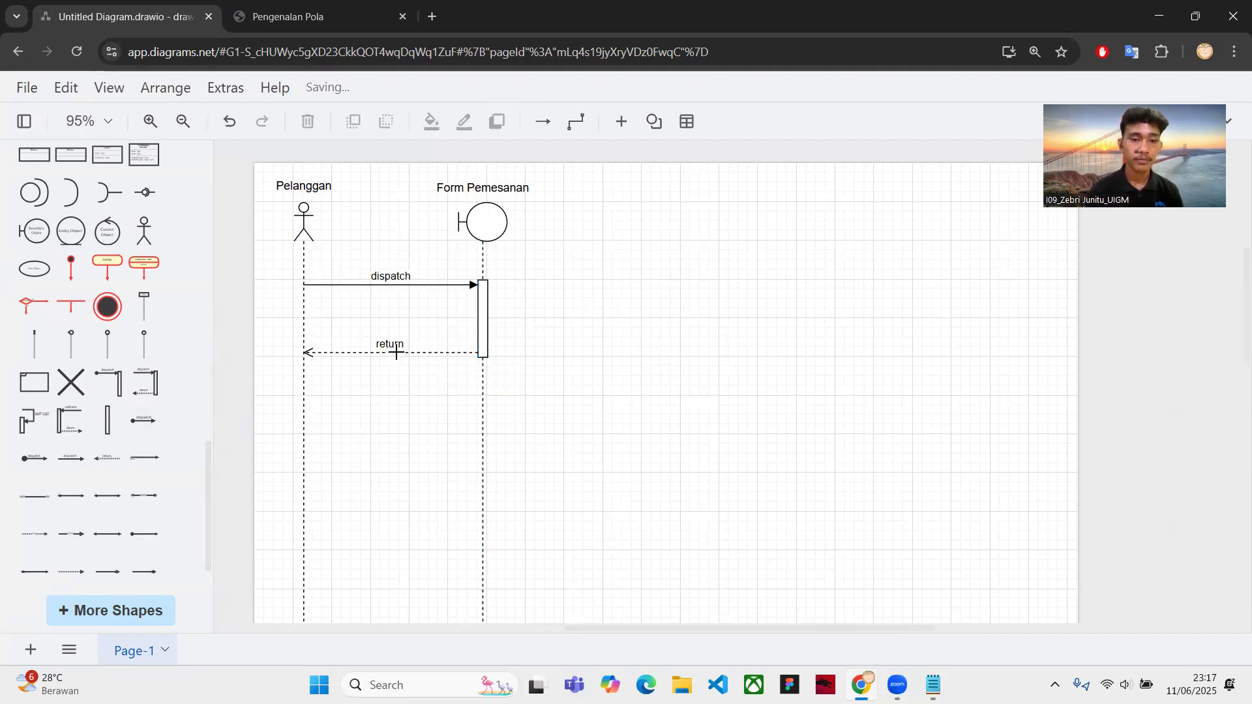
pyautogui.click(447, 352)
pyautogui.moveTo(447, 353); pyautogui.dragTo(444, 317)
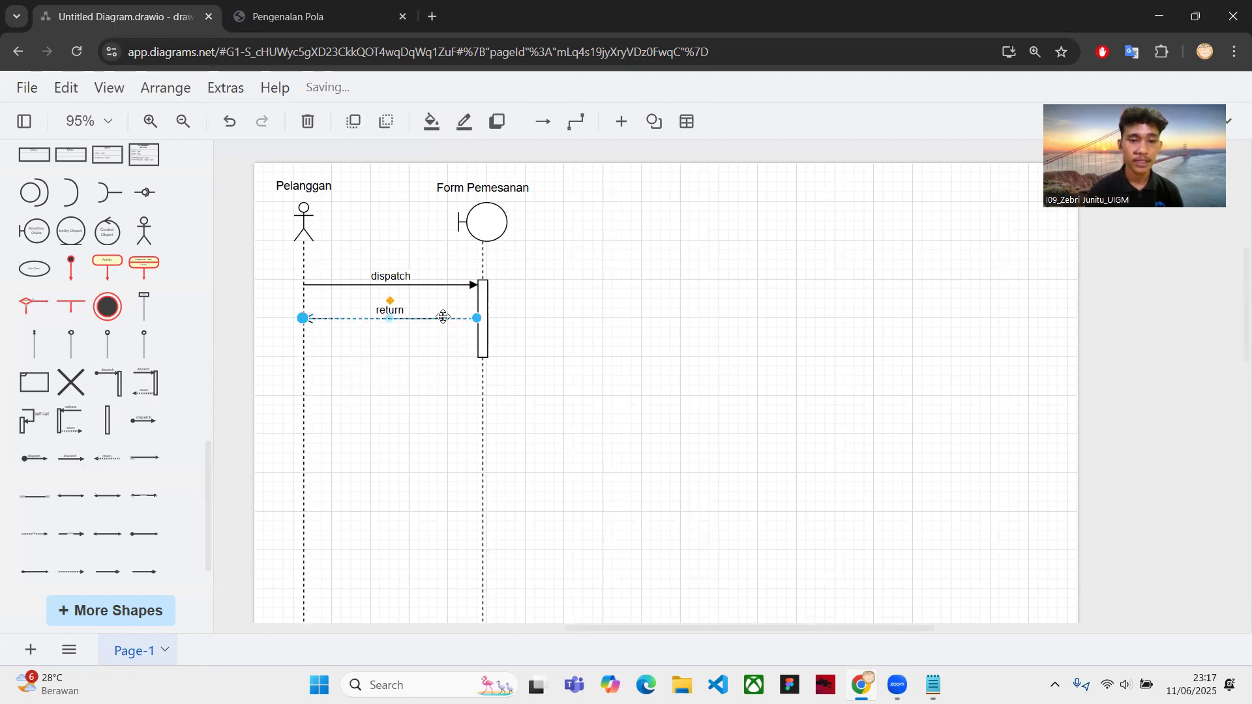
pyautogui.click(486, 349)
pyautogui.moveTo(483, 355); pyautogui.dragTo(482, 336)
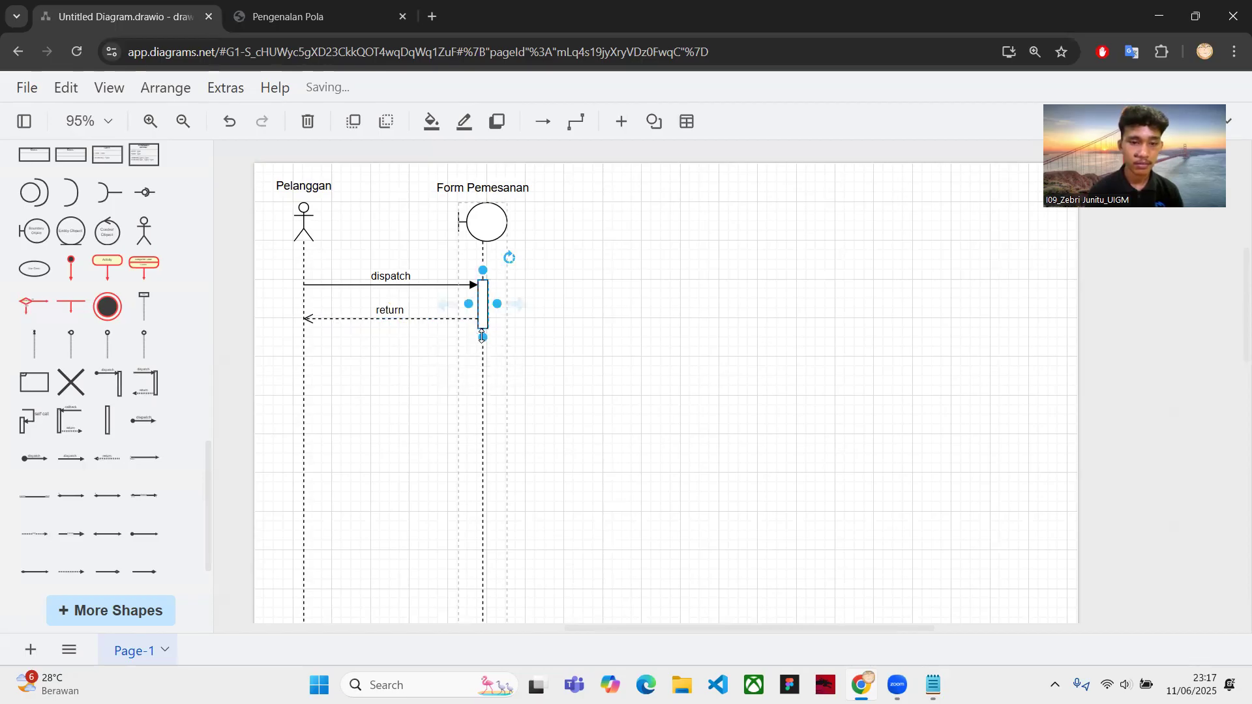
pyautogui.click(497, 309)
# Rename the dispatch message from Pelanggan to Form Pemesanan as "memulai pemesanan"
pyautogui.scroll(5, 497, 308)
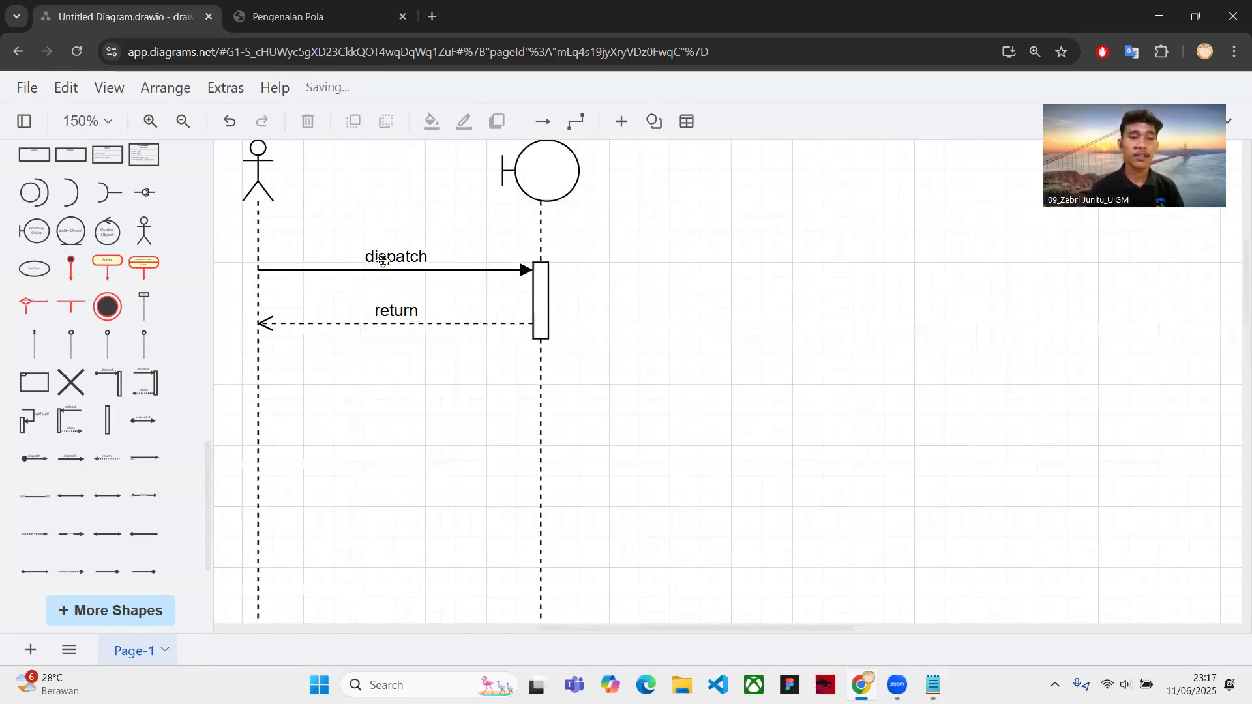
pyautogui.doubleClick(391, 256)
pyautogui.write('memu')
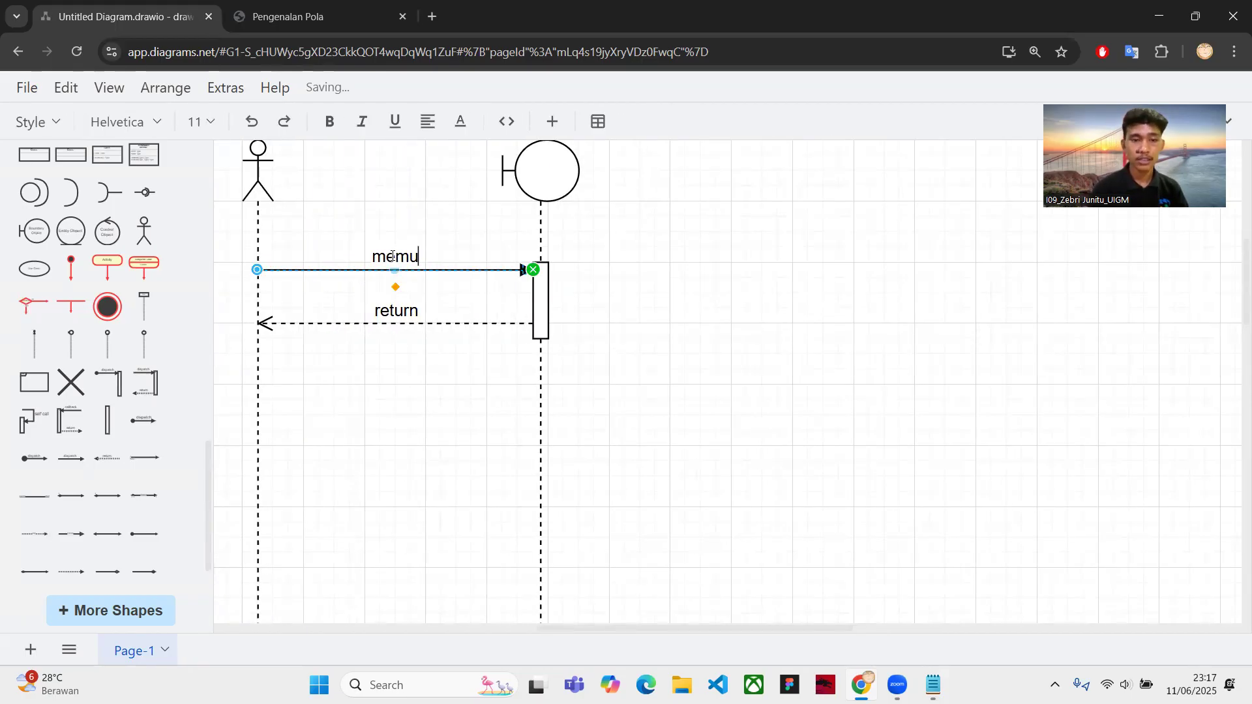
pyautogui.write('lai pemesanan')
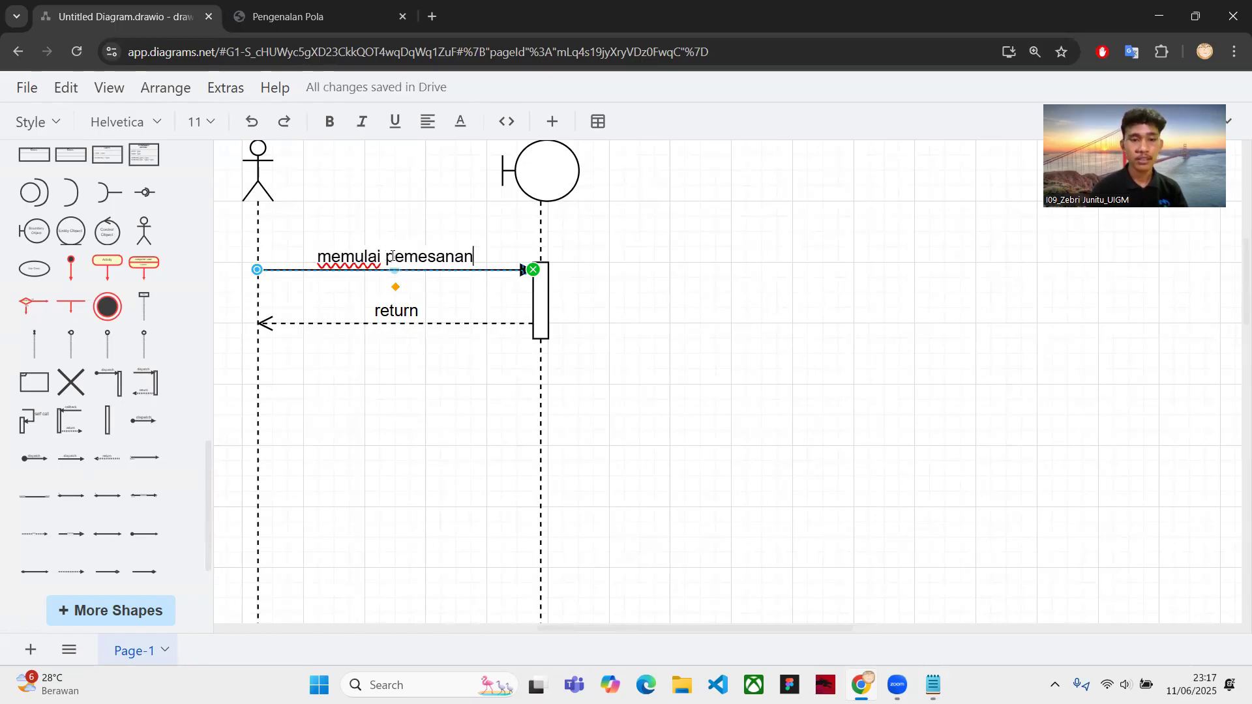
# Rename the return message from Form Pemesanan to Pelanggan as "menampilkan pemesanan"
pyautogui.scroll(3, 401, 300)
pyautogui.scroll(-1, 410, 346)
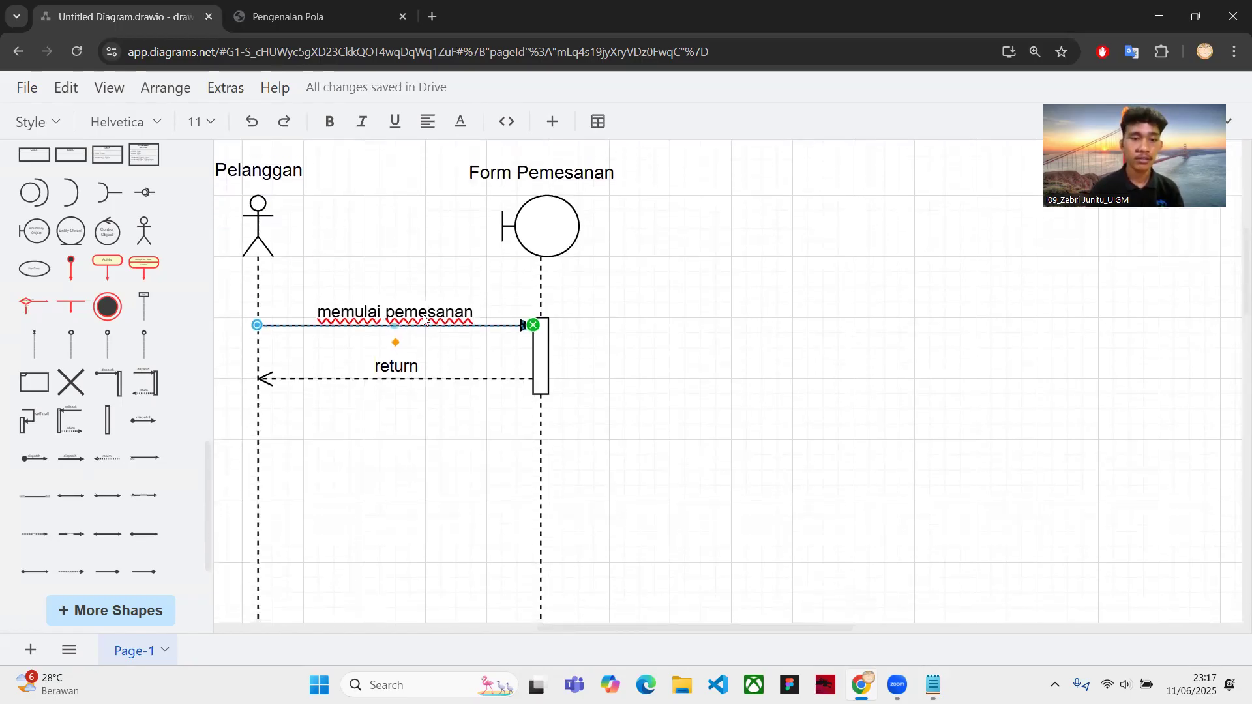
pyautogui.doubleClick(409, 349)
pyautogui.write('menampilkan pemesann')
pyautogui.press('BackSpace')
pyautogui.write('an')
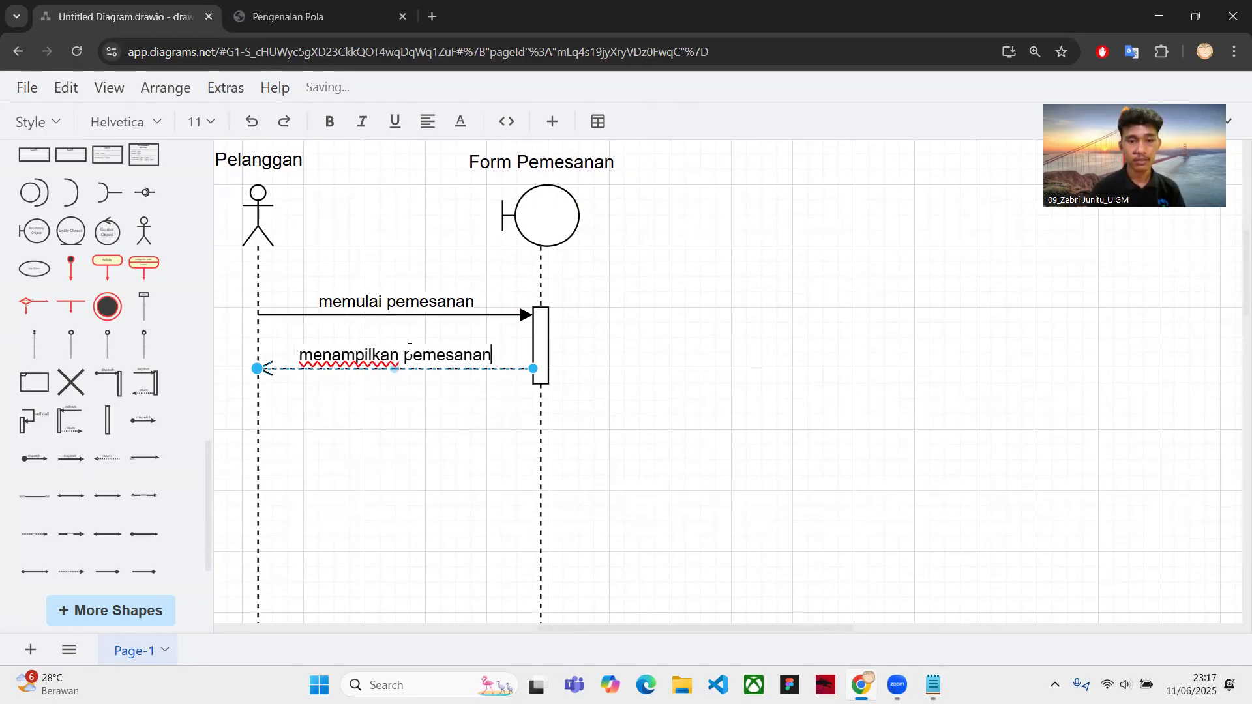
pyautogui.moveTo(521, 357); pyautogui.dragTo(670, 343)
pyautogui.hscroll(3, 717, 319)
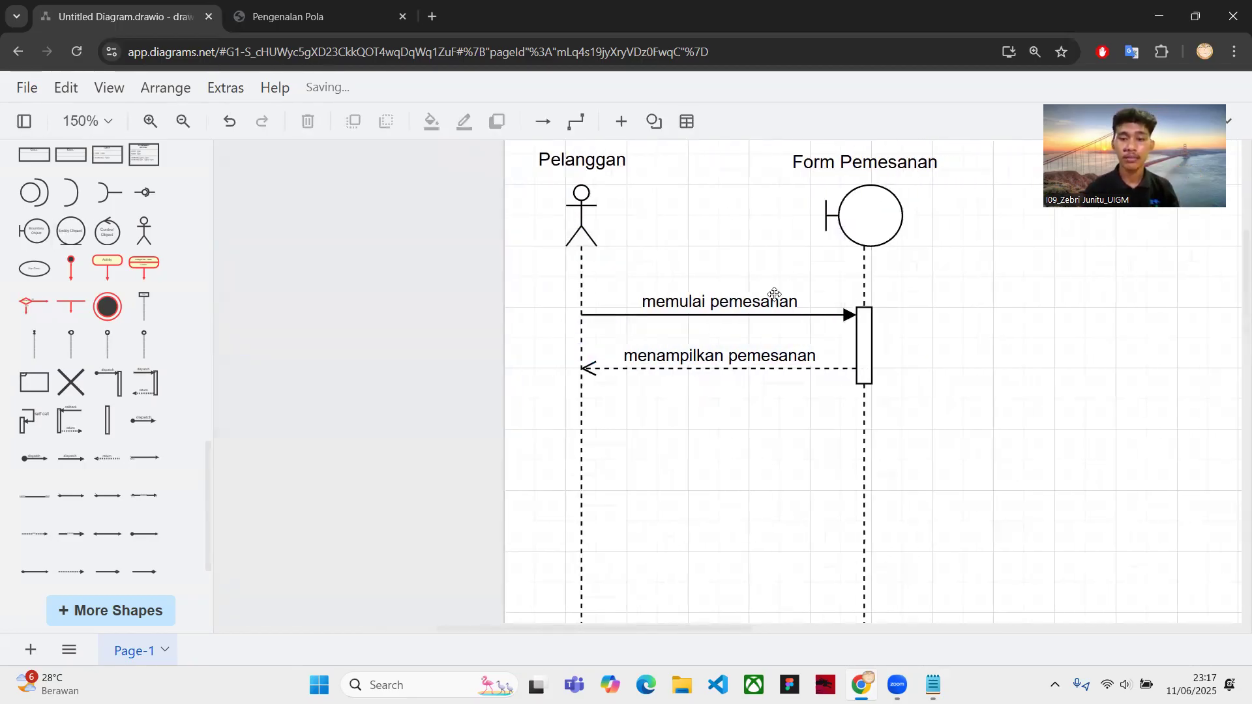
pyautogui.rightClick(888, 266)
pyautogui.scroll(-3, 888, 264)
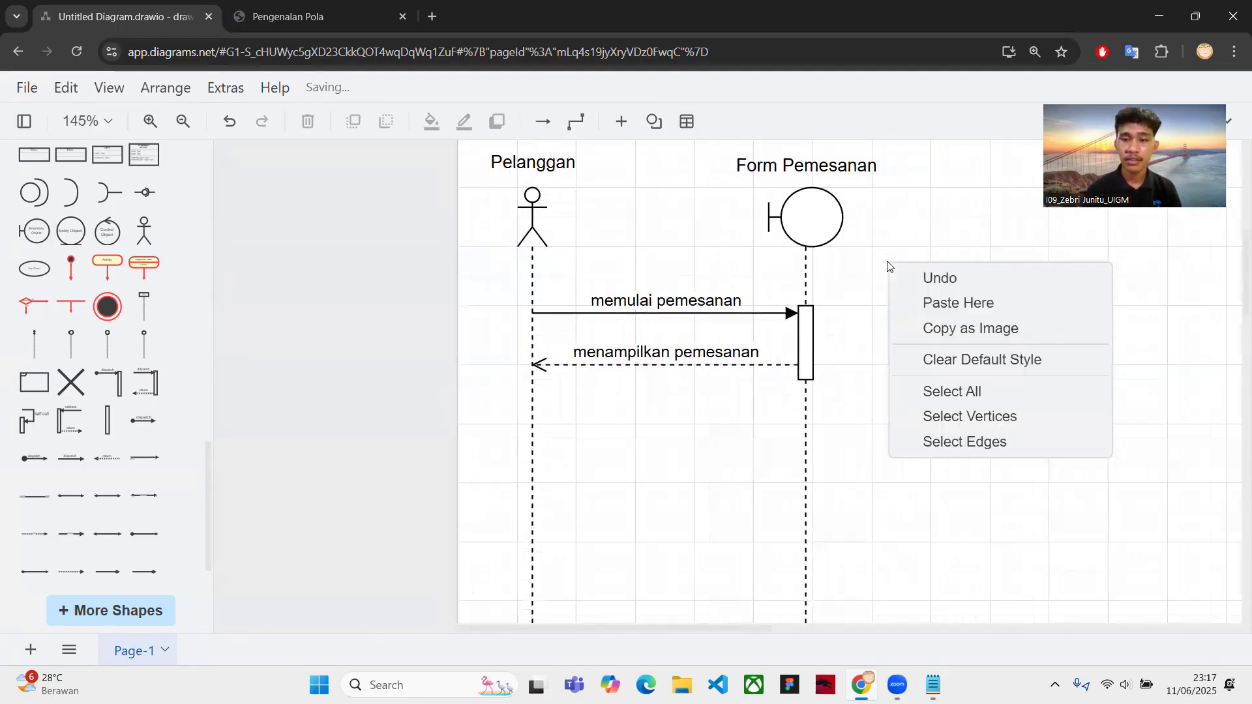
pyautogui.click(888, 211)
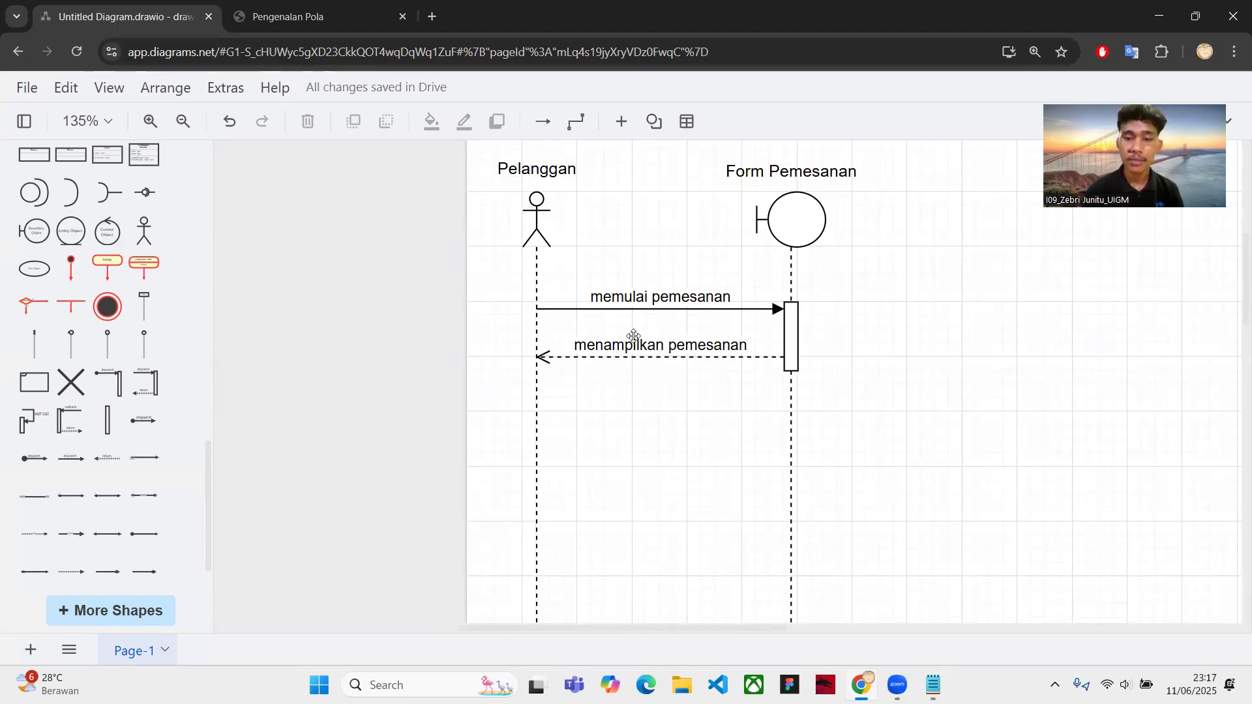
# Add an activation bar on the Pelanggan lifeline, spanning both the "memulai pemesanan" and "menampilkan pemesanan" messages
pyautogui.scroll(-1, 517, 233)
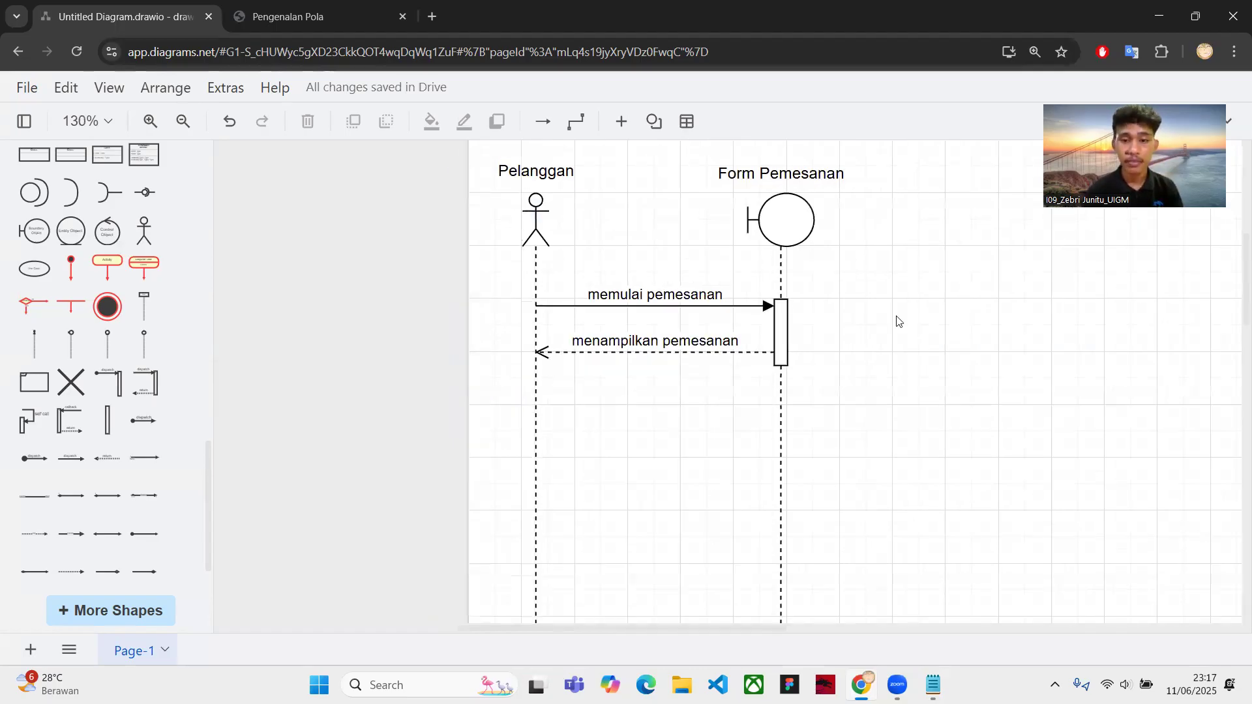
pyautogui.hscroll(5, 896, 321)
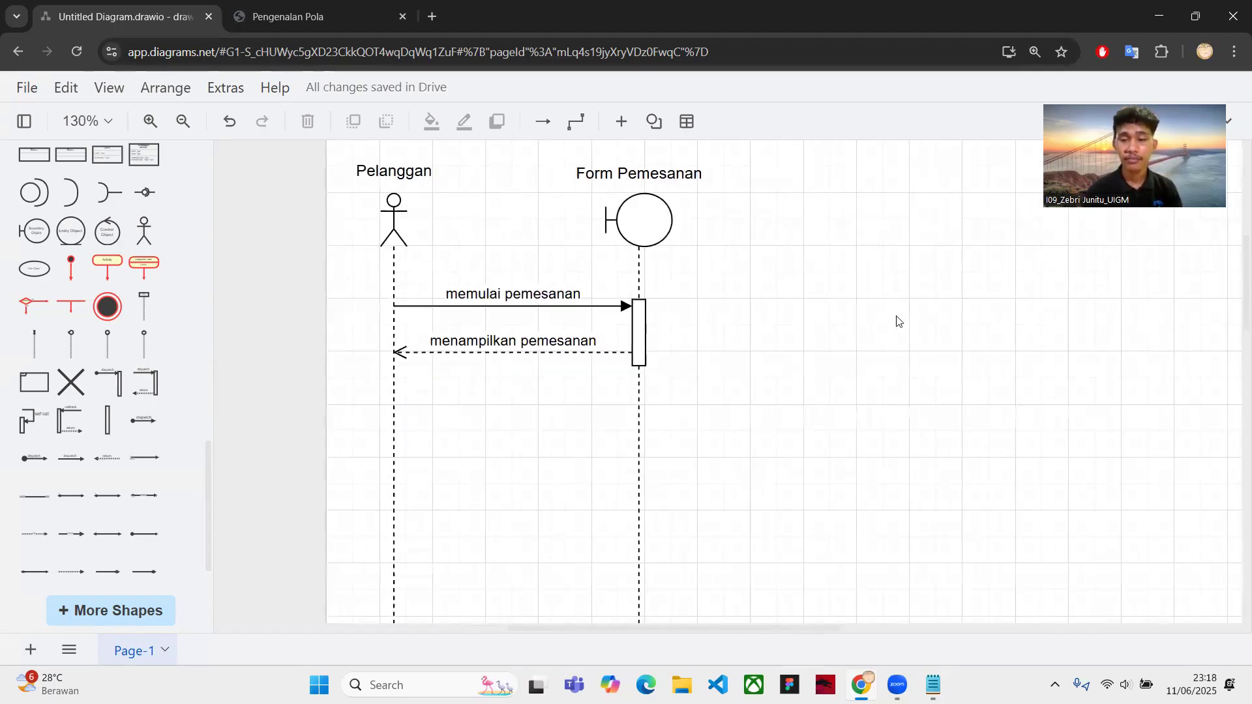
pyautogui.click(108, 421)
pyautogui.moveTo(737, 369); pyautogui.dragTo(387, 355)
# Align the Pelanggan ends of both messages with the right edge of the Pelanggan activation bar
pyautogui.click(403, 369)
pyautogui.click(388, 351)
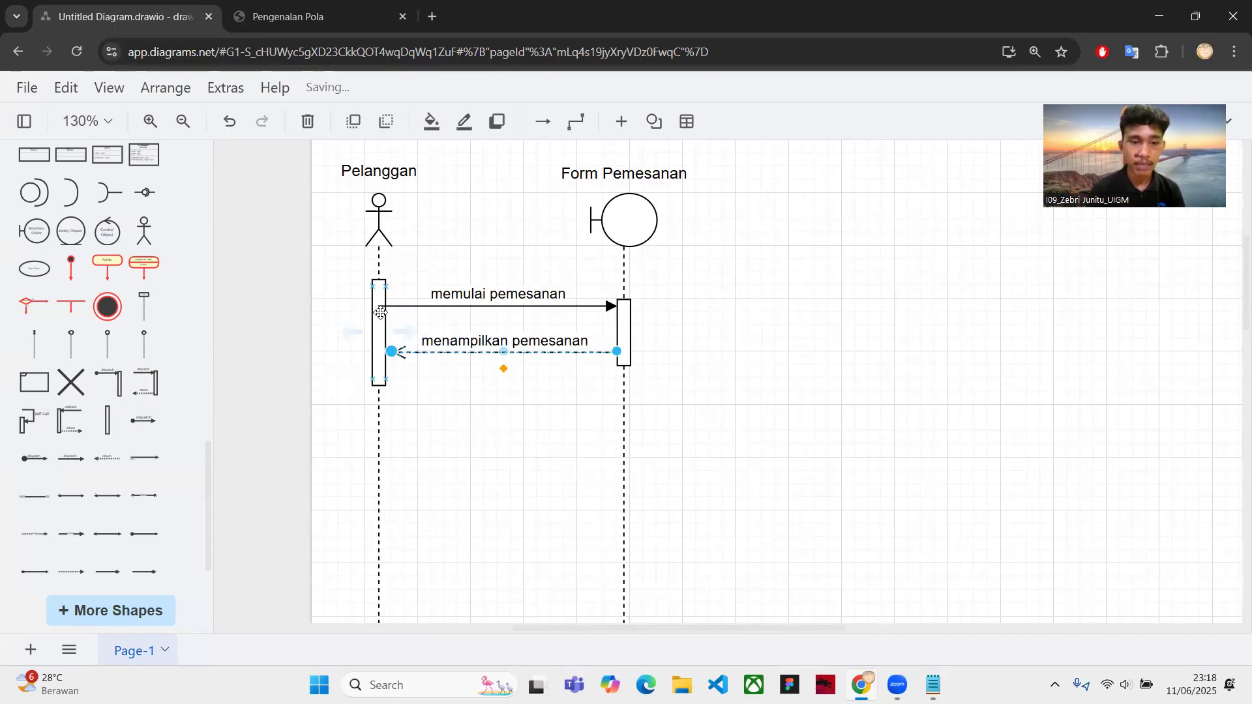
pyautogui.click(400, 306)
pyautogui.moveTo(377, 305); pyautogui.dragTo(391, 305)
pyautogui.click(787, 334)
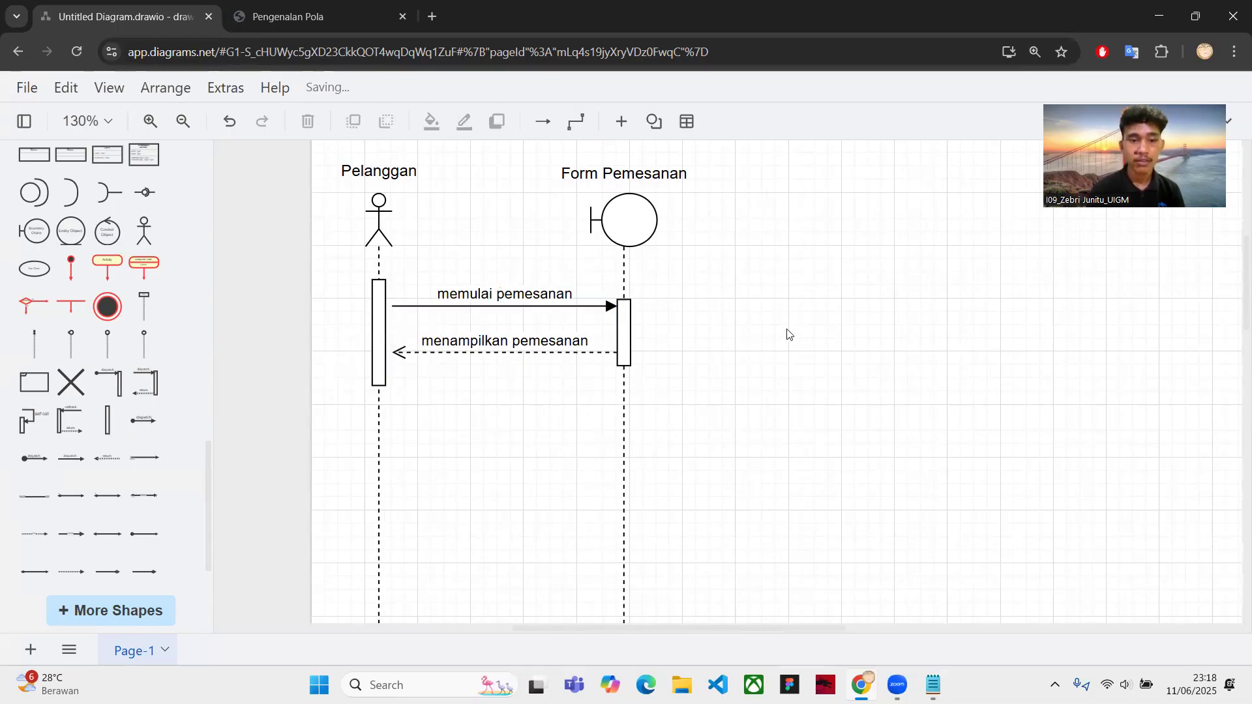
pyautogui.scroll(4, 437, 329)
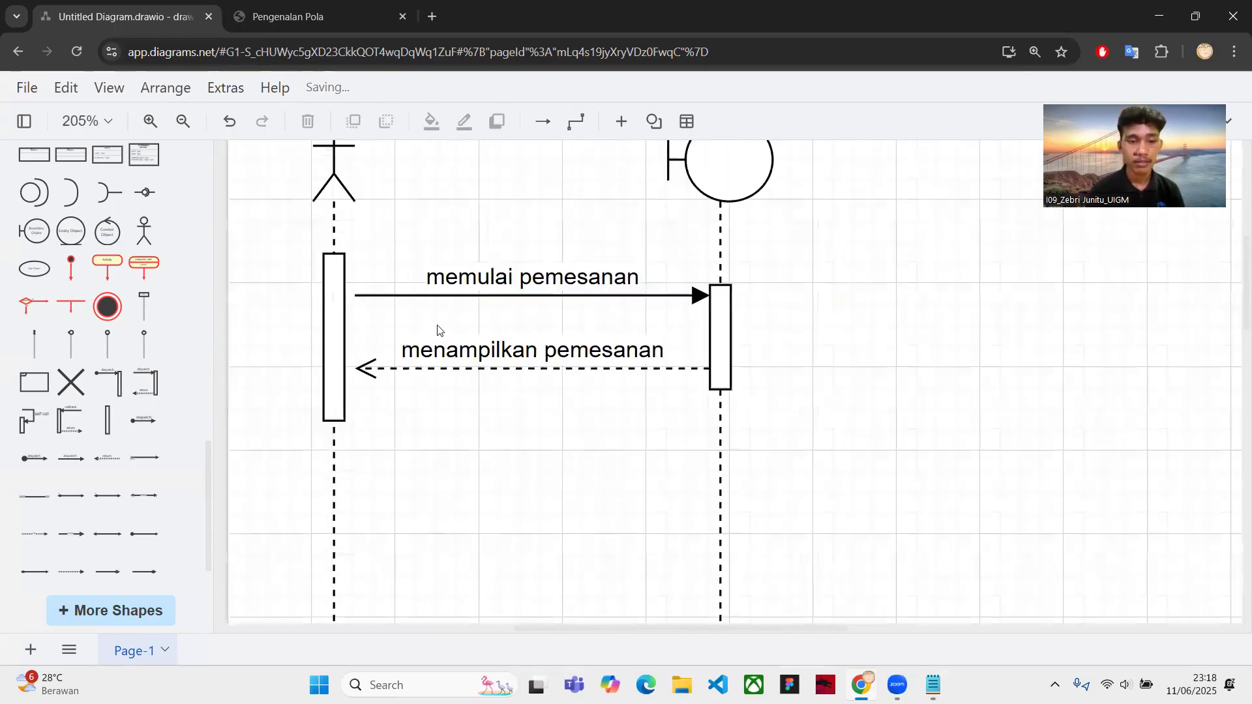
pyautogui.click(374, 295)
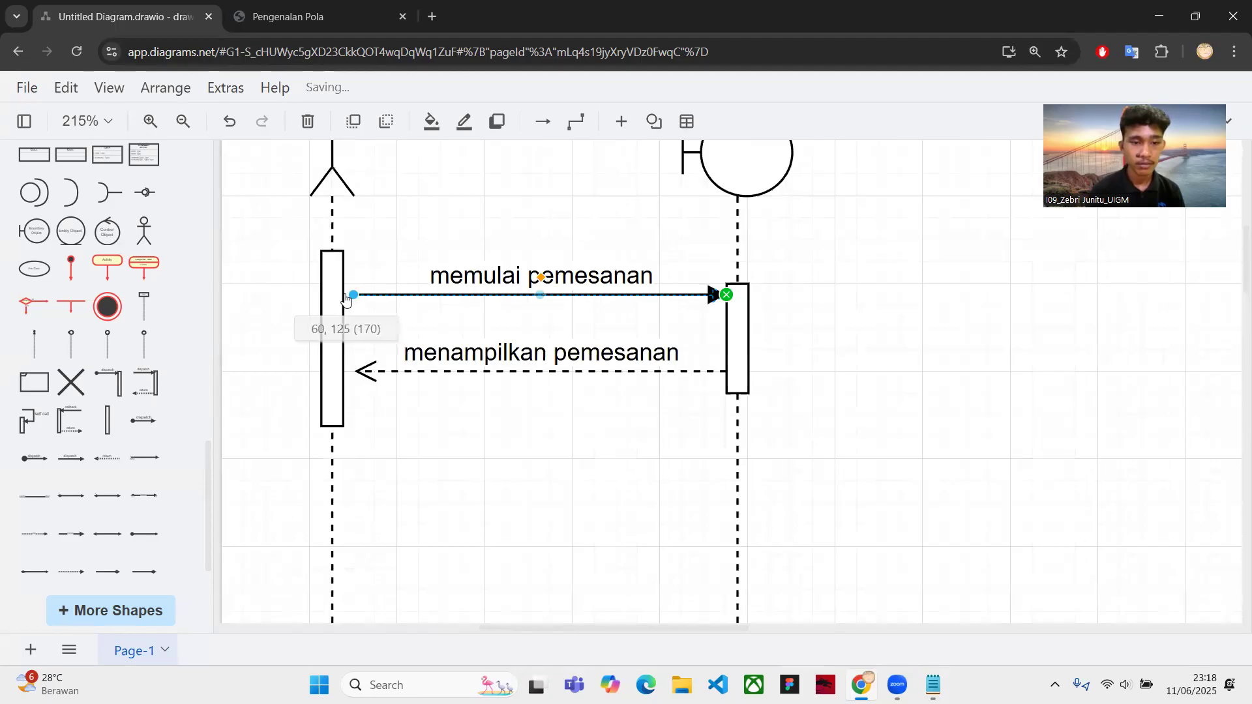
pyautogui.moveTo(347, 299); pyautogui.dragTo(339, 297)
pyautogui.click(359, 382)
pyautogui.moveTo(356, 371); pyautogui.dragTo(353, 371)
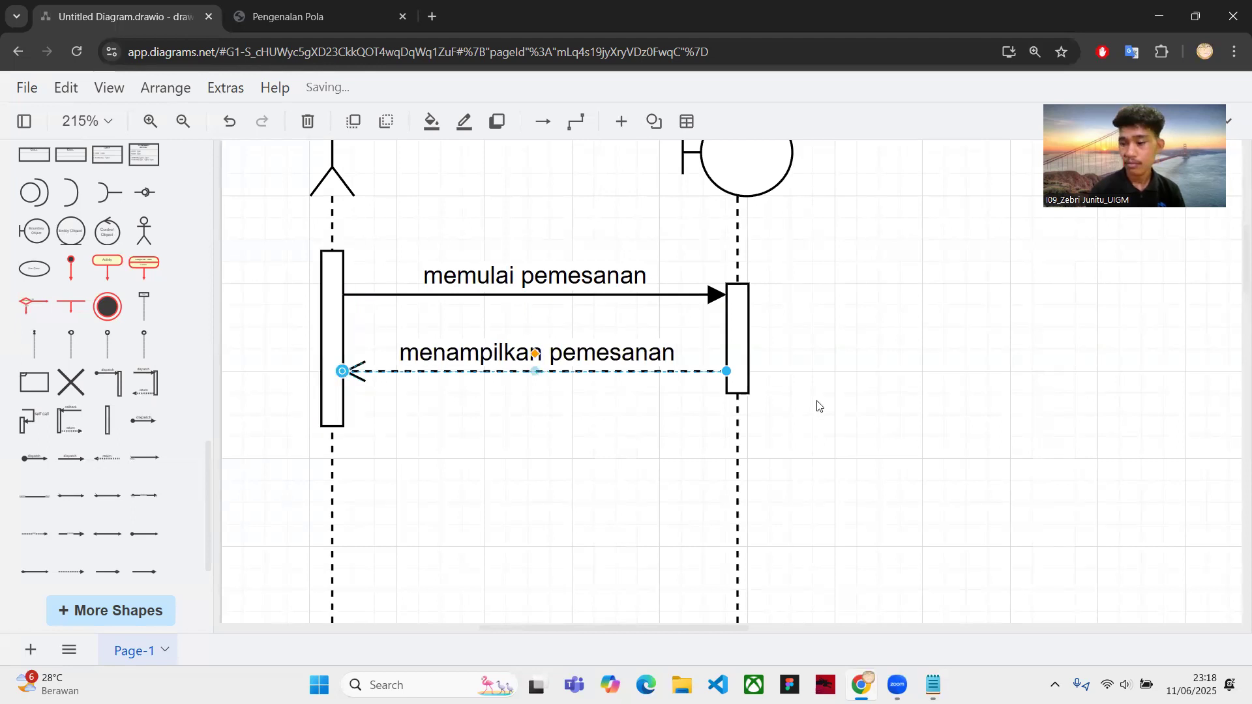
pyautogui.click(819, 406)
# Switch to Notepad to review the ordering process steps in alur proses pemesanan.txt, and return to the diagram
pyautogui.scroll(-3, 819, 405)
pyautogui.scroll(-1, 819, 406)
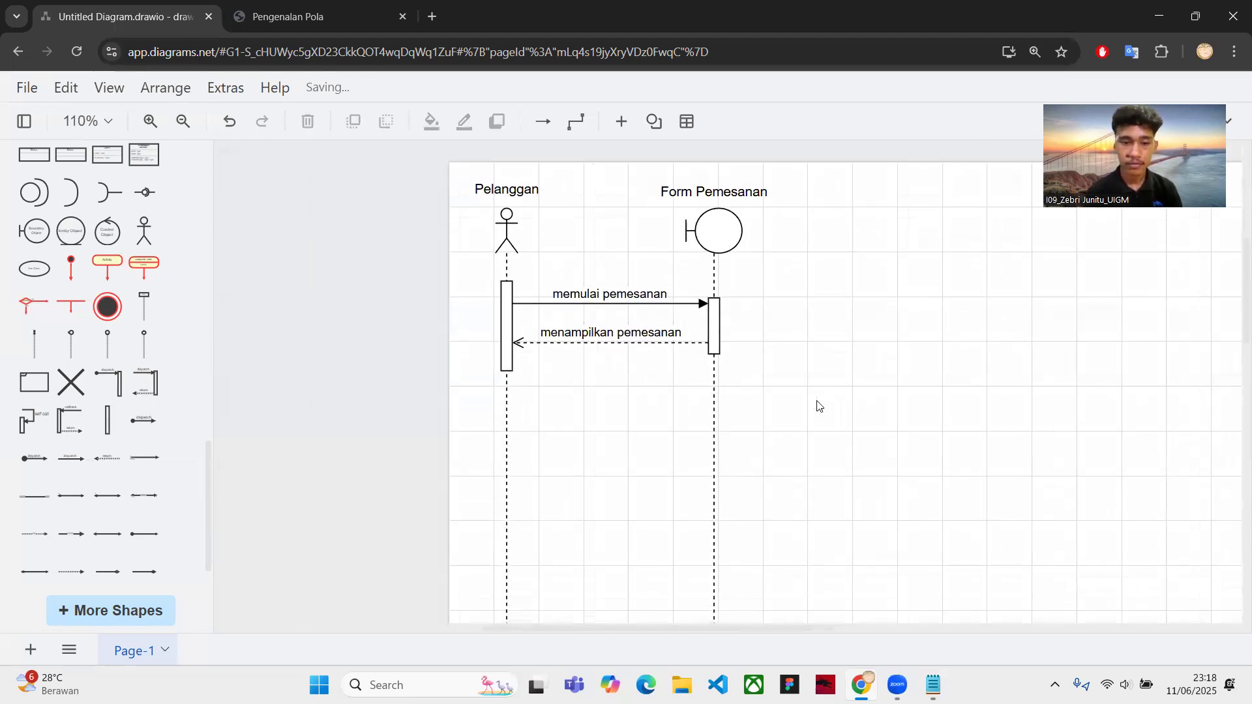
pyautogui.hotkey('alt', 'Tab')
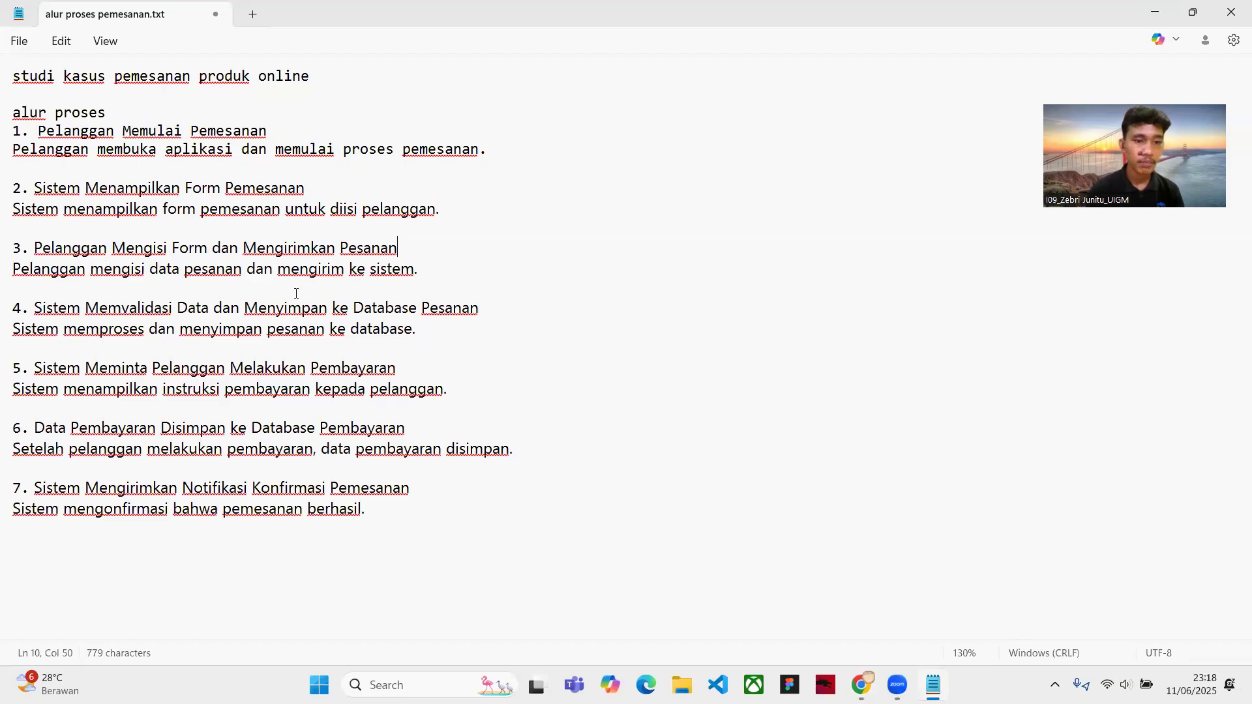
pyautogui.click(674, 210)
pyautogui.hotkey('alt', 'Tab')
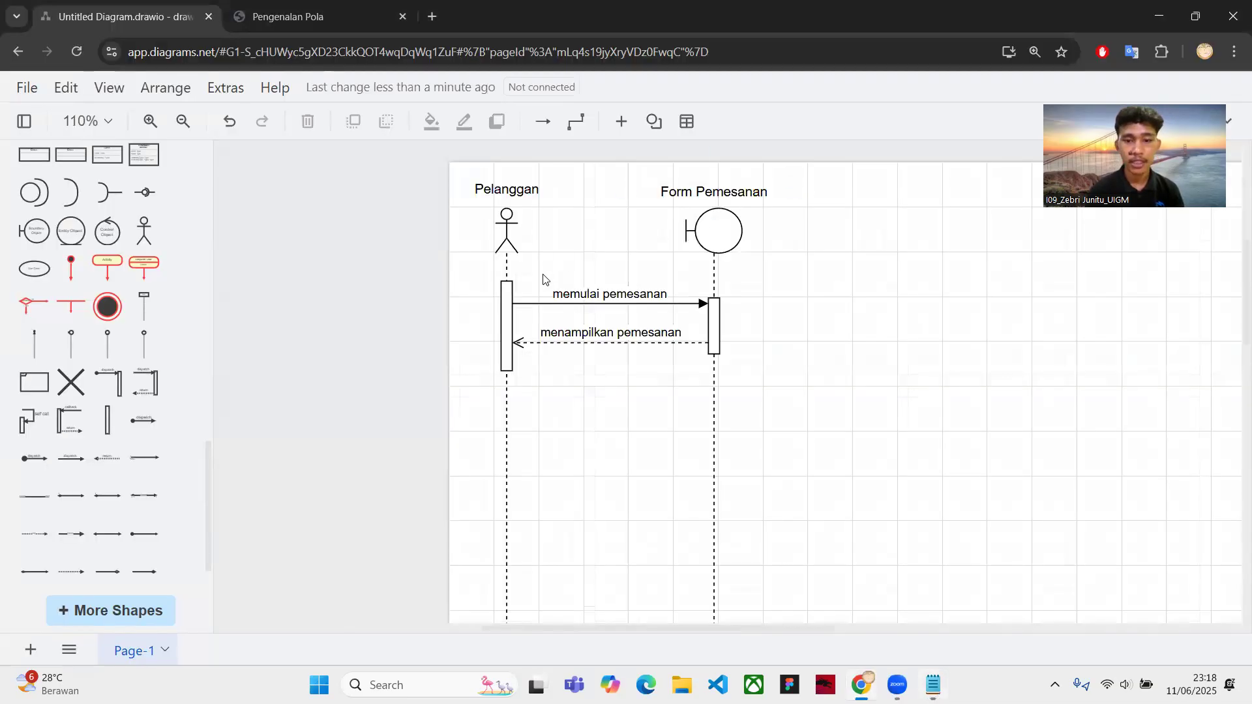
pyautogui.hscroll(3, 781, 390)
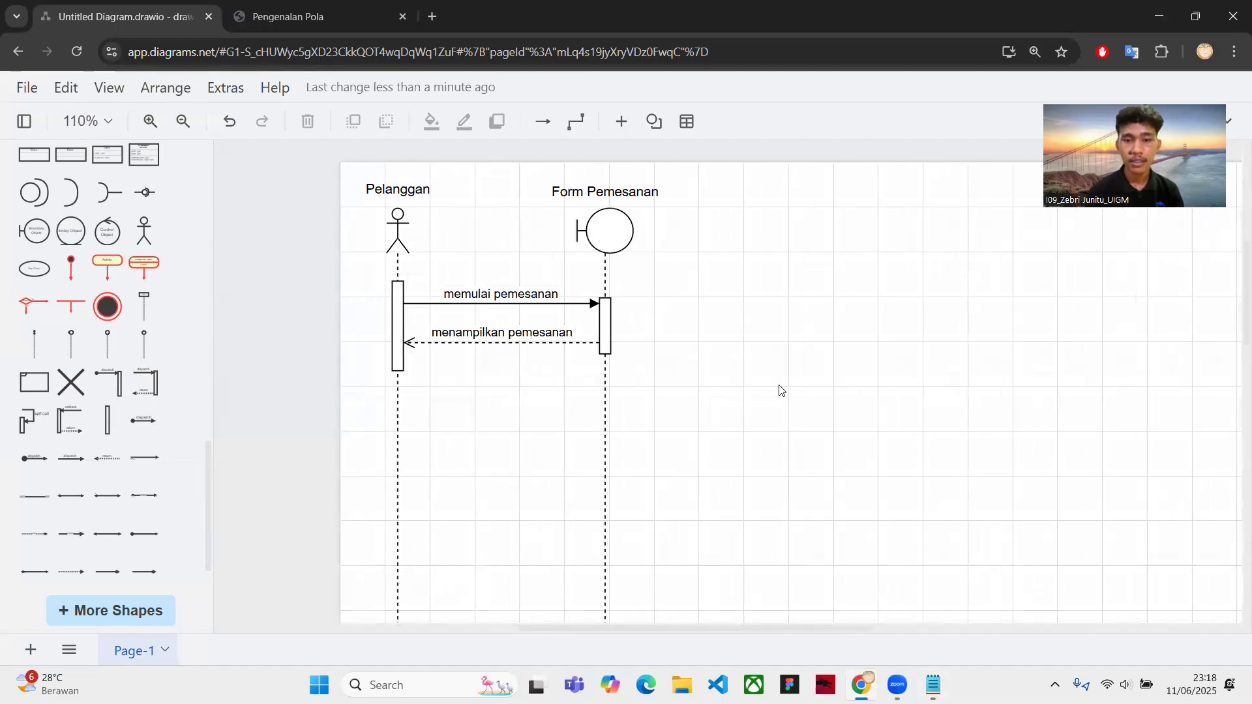
pyautogui.hscroll(2, 749, 389)
pyautogui.scroll(-1, 749, 391)
pyautogui.hotkey('alt', 'Tab')
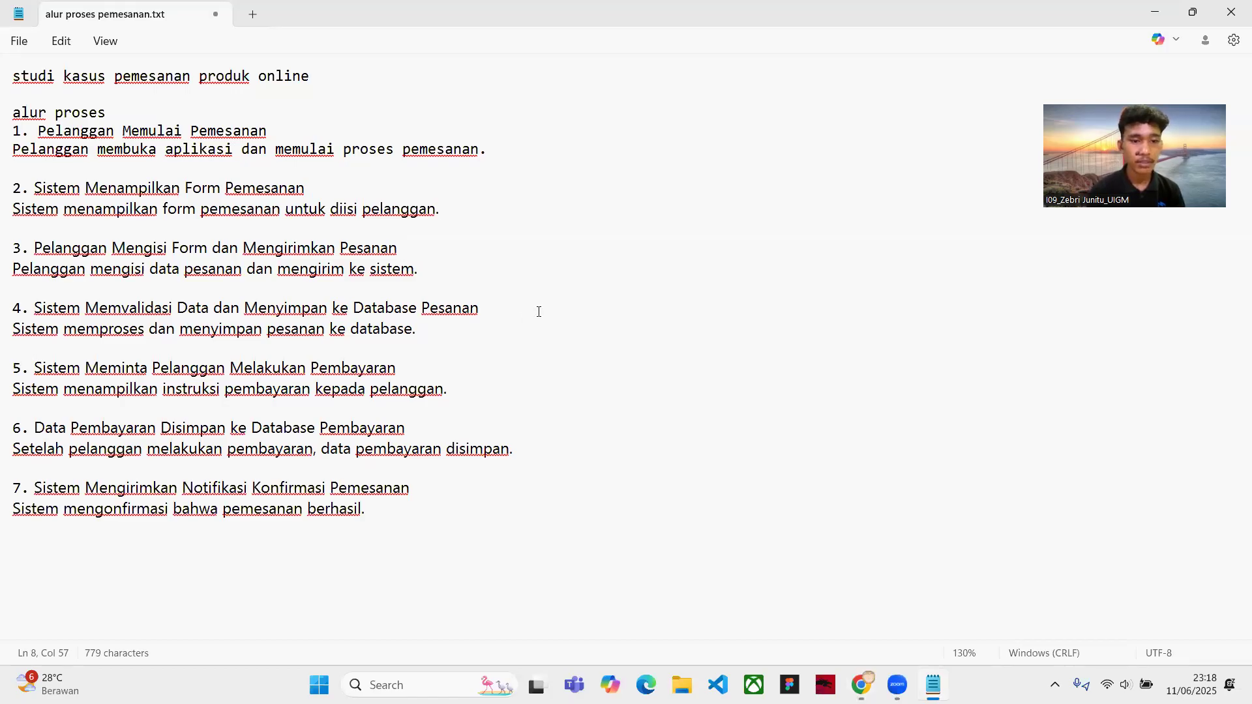
pyautogui.hotkey('alt', 'Tab')
# Add a Control Lifeline to the right of Form Pemesanan, with its head level with the others, and extend it downward
pyautogui.hscroll(1, 538, 314)
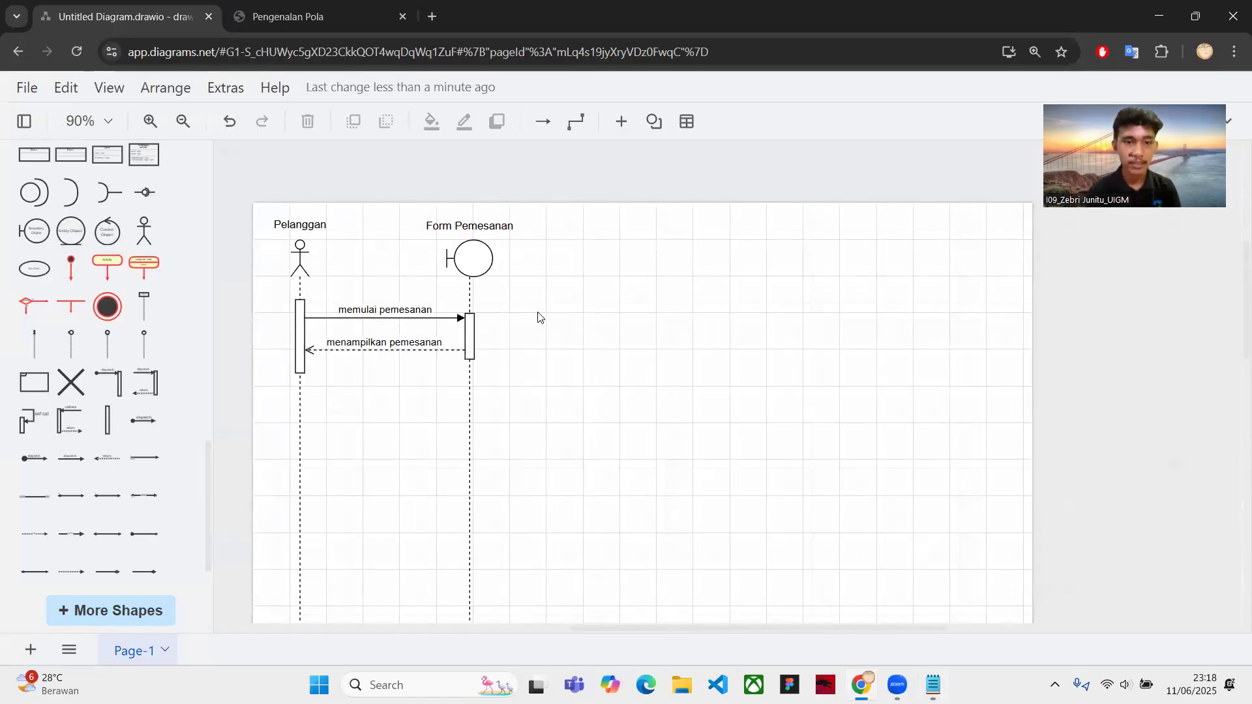
pyautogui.hscroll(1, 589, 265)
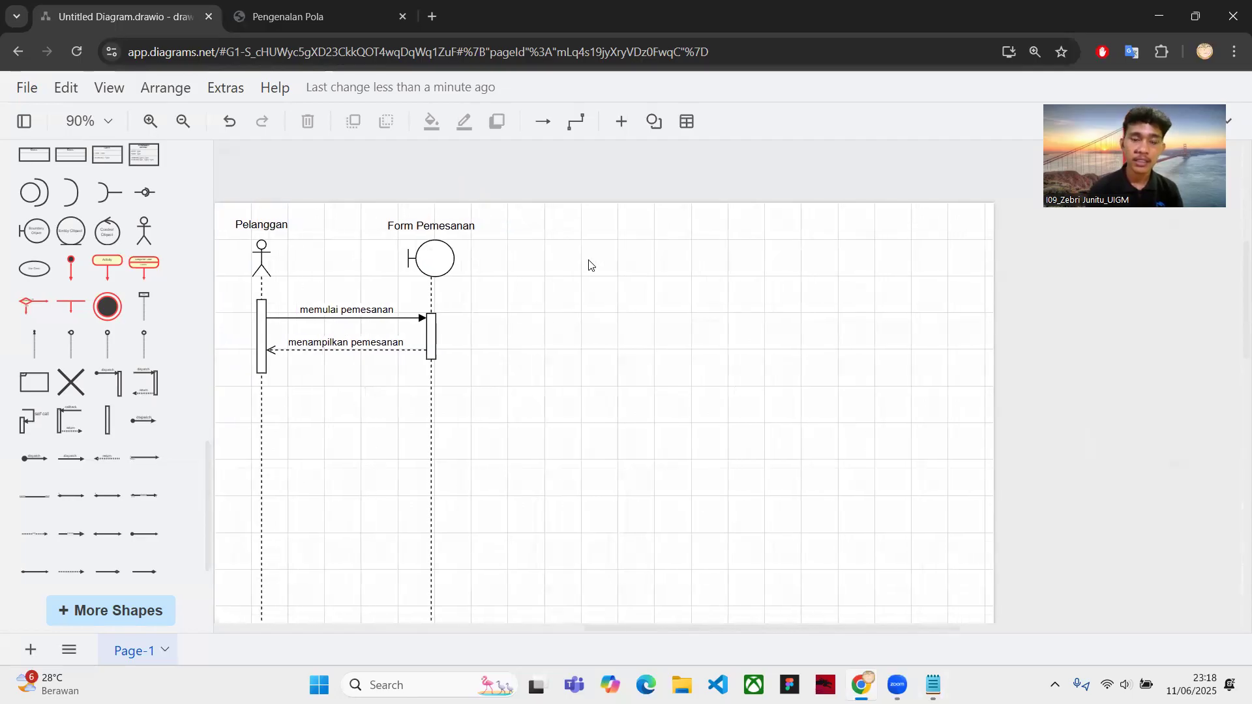
pyautogui.moveTo(99, 353)
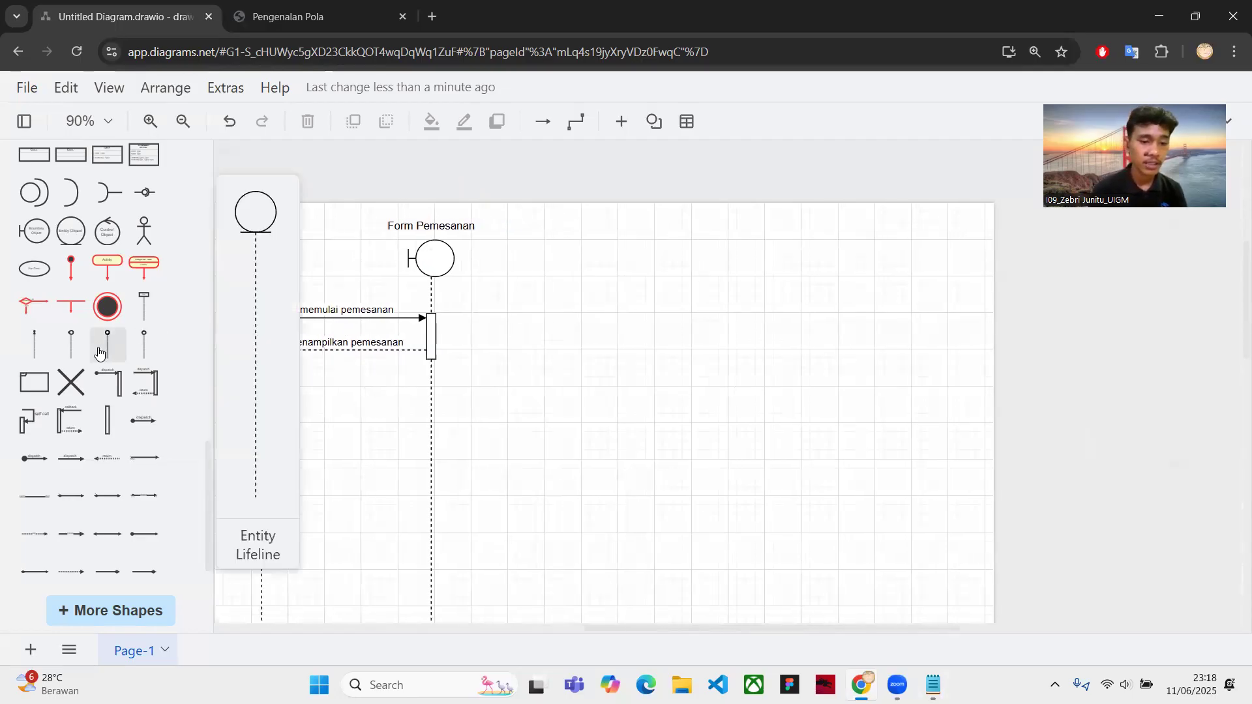
pyautogui.click(131, 348)
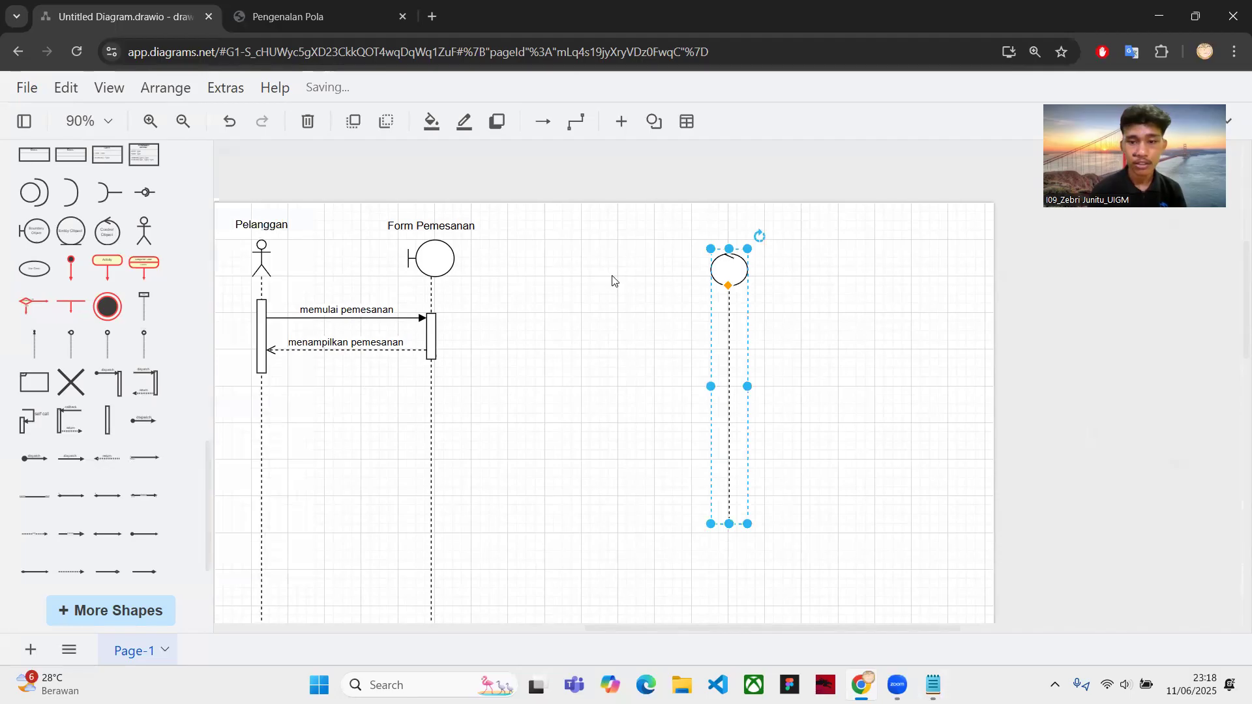
pyautogui.moveTo(735, 317); pyautogui.dragTo(604, 491)
pyautogui.scroll(-3, 648, 419)
pyautogui.scroll(4, 718, 360)
pyautogui.scroll(2, 717, 360)
pyautogui.scroll(-2, 717, 358)
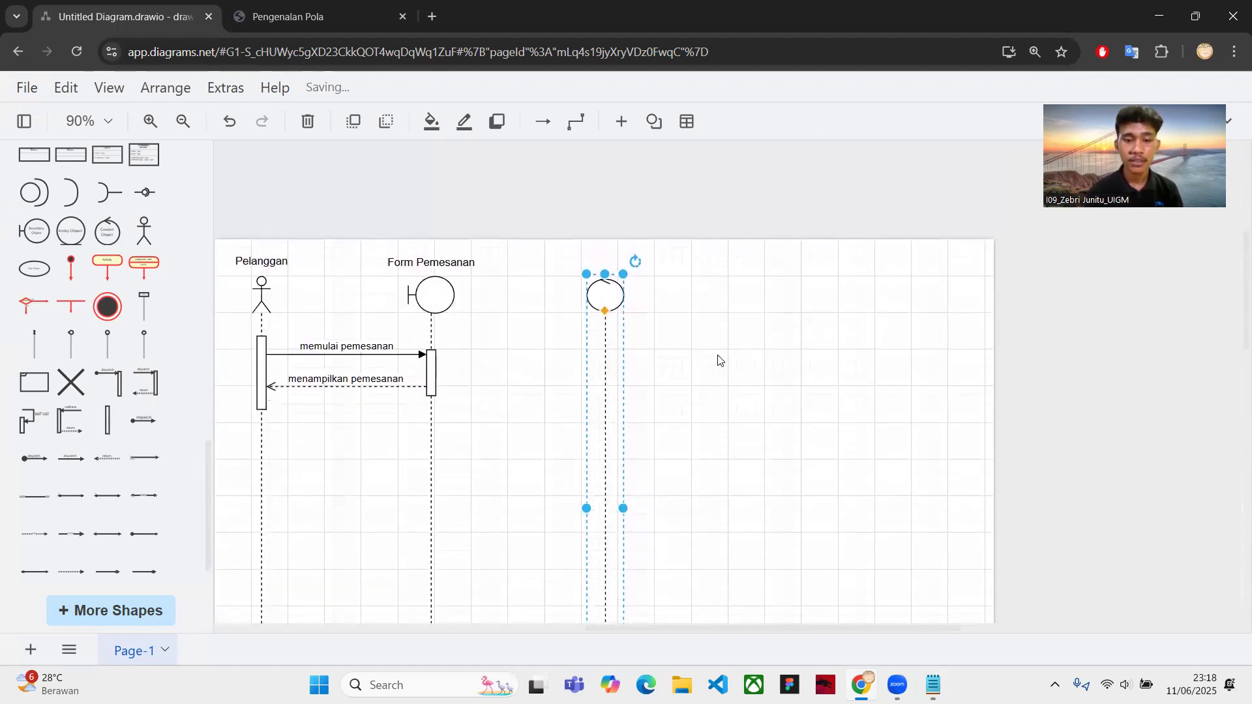
# Insert a text label and center it above the control lifeline's head, level with the other lifeline names
pyautogui.click(603, 254)
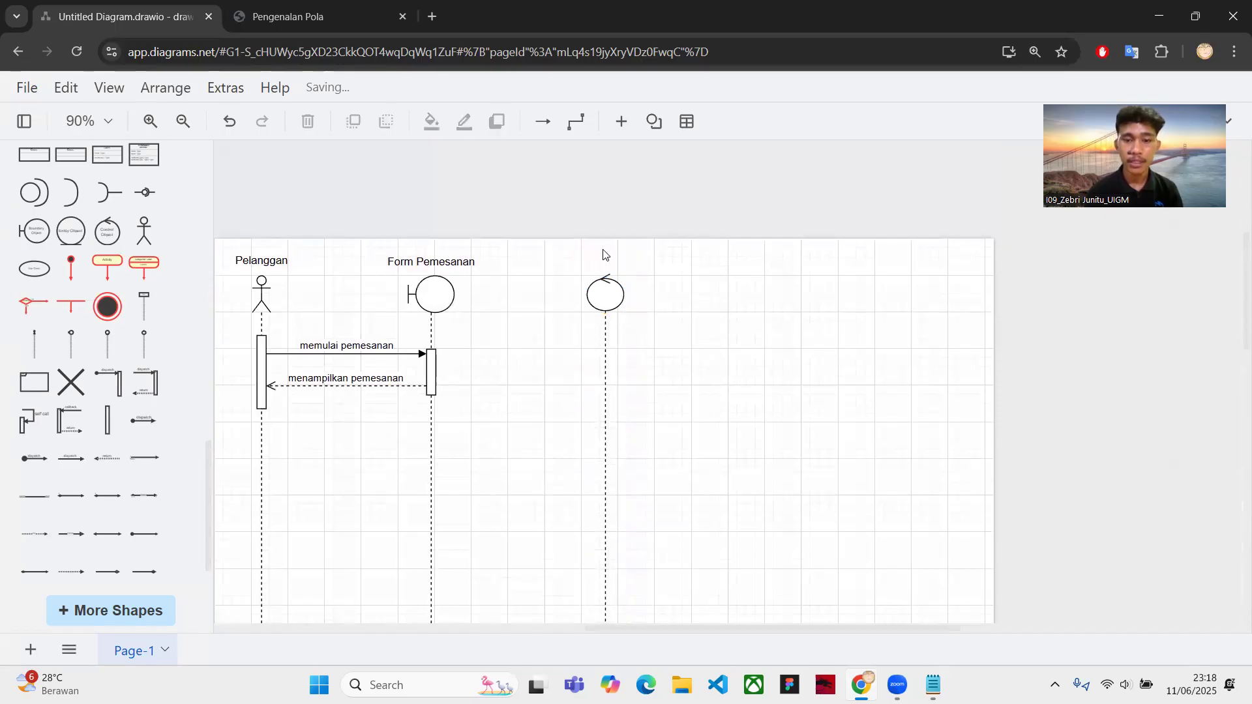
pyautogui.doubleClick(603, 254)
pyautogui.click(603, 255)
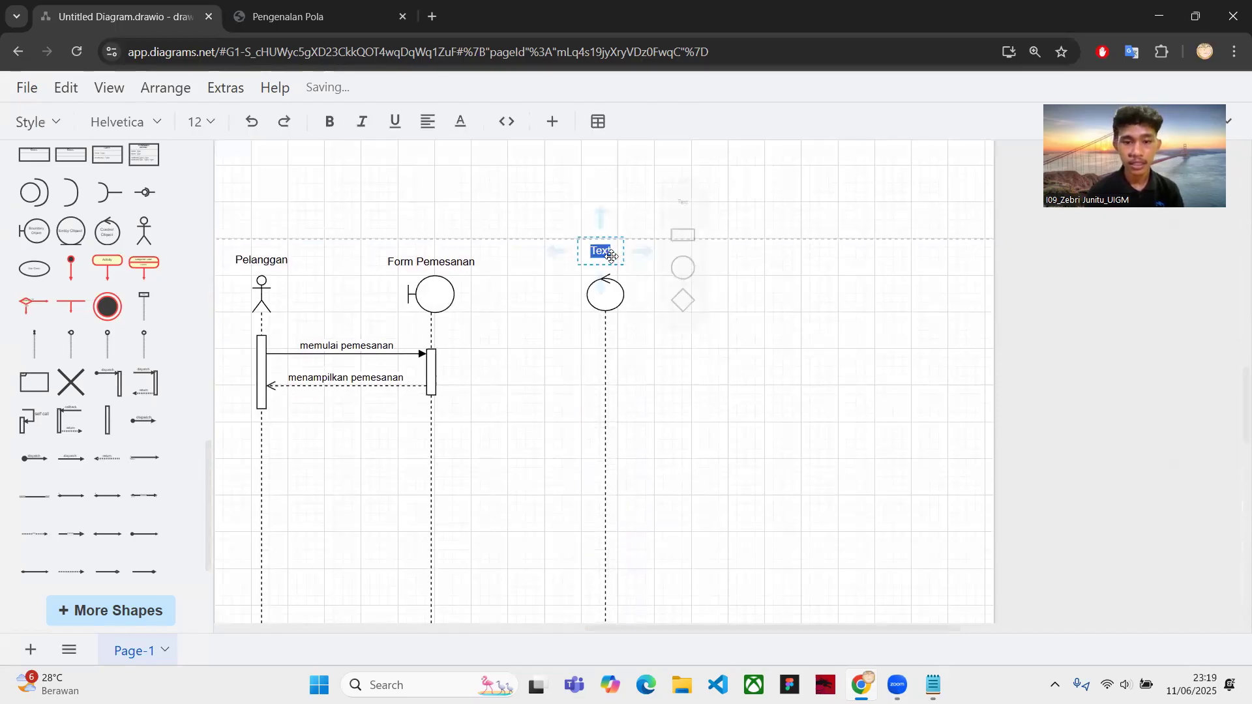
pyautogui.click(722, 264)
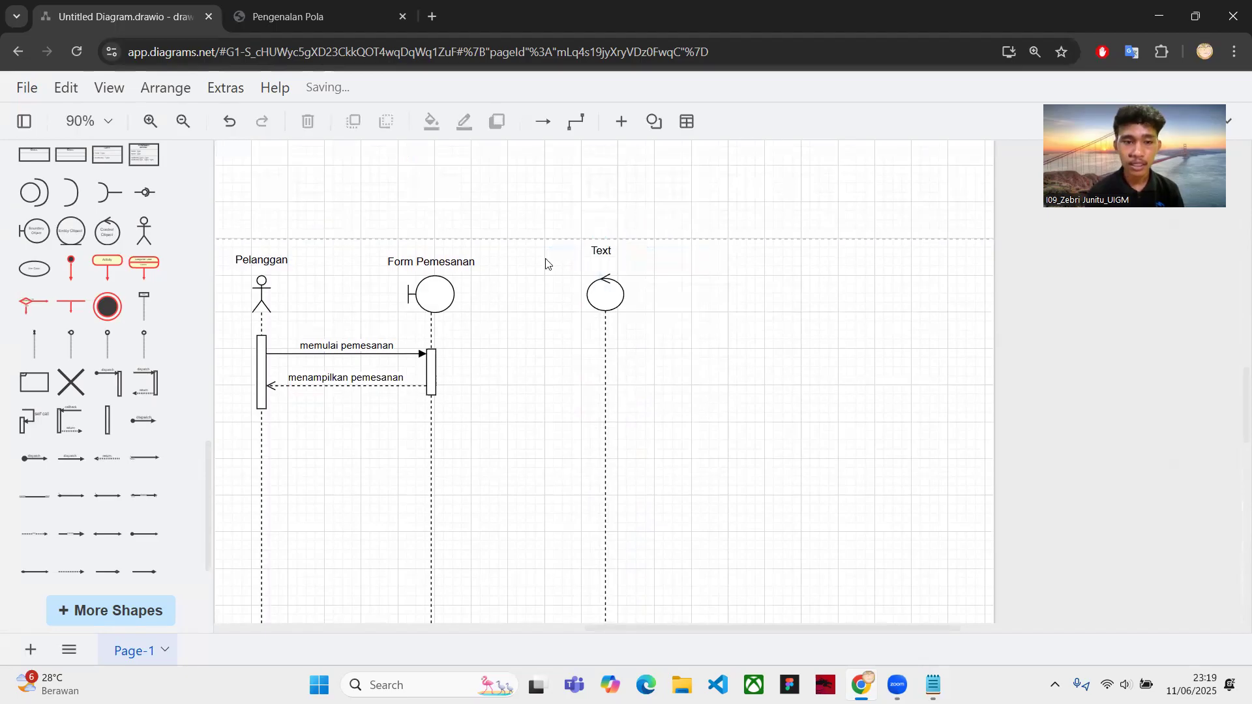
pyautogui.moveTo(601, 255); pyautogui.dragTo(606, 262)
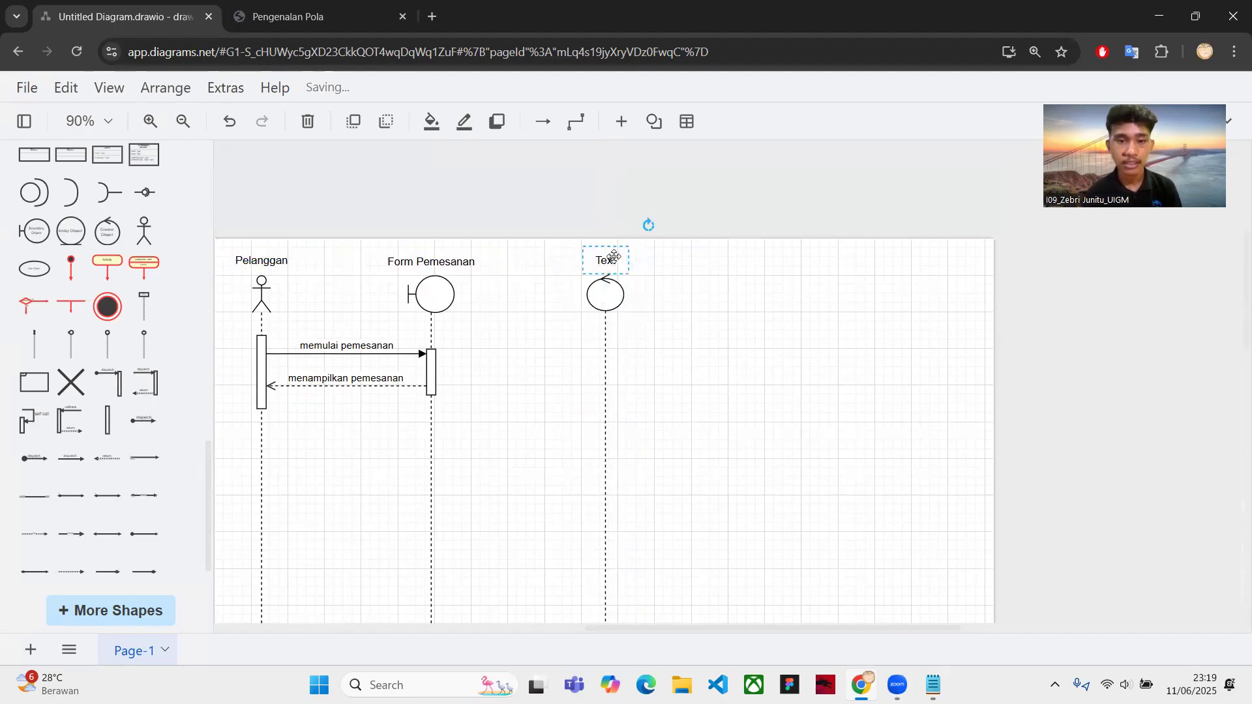
# Change the control lifeline's label text to "Sistem Pengelola Pesanan"
pyautogui.doubleClick(607, 261)
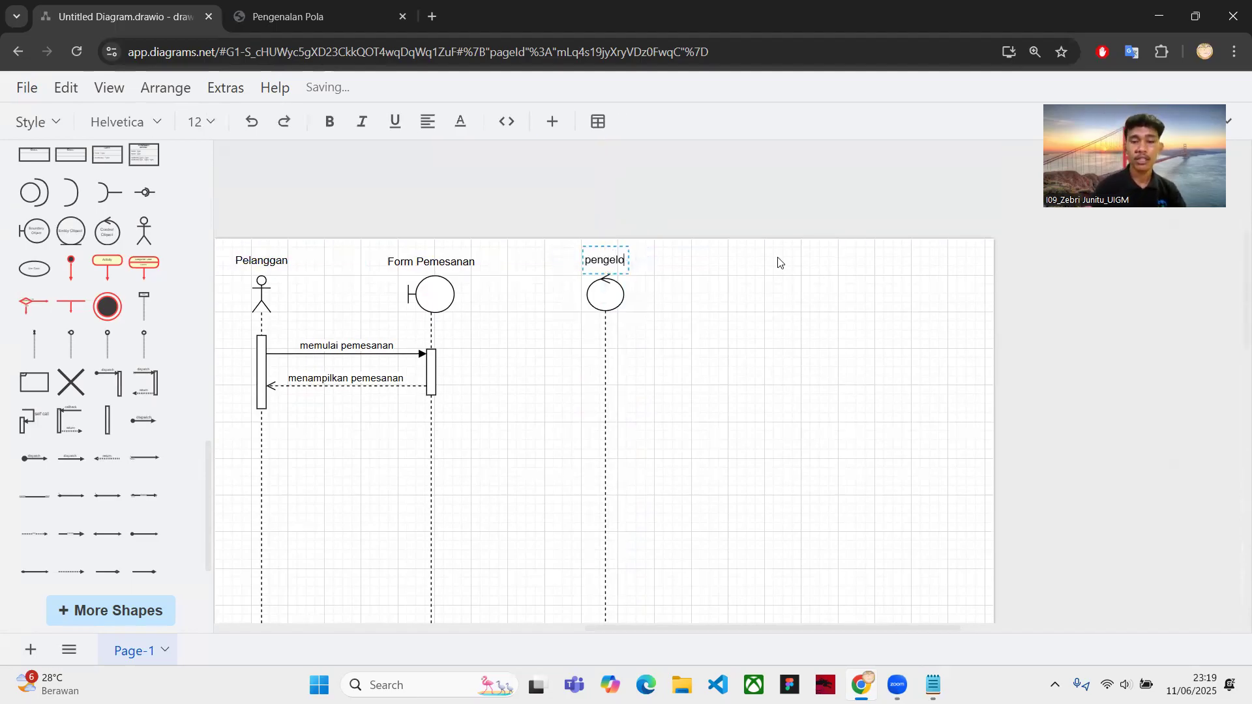
pyautogui.write('pengelolal')
pyautogui.press('BackSpace')
pyautogui.press('BackSpace')
pyautogui.press('BackSpace')
pyautogui.press('BackSpace')
pyautogui.press('BackSpace')
pyautogui.press('BackSpace')
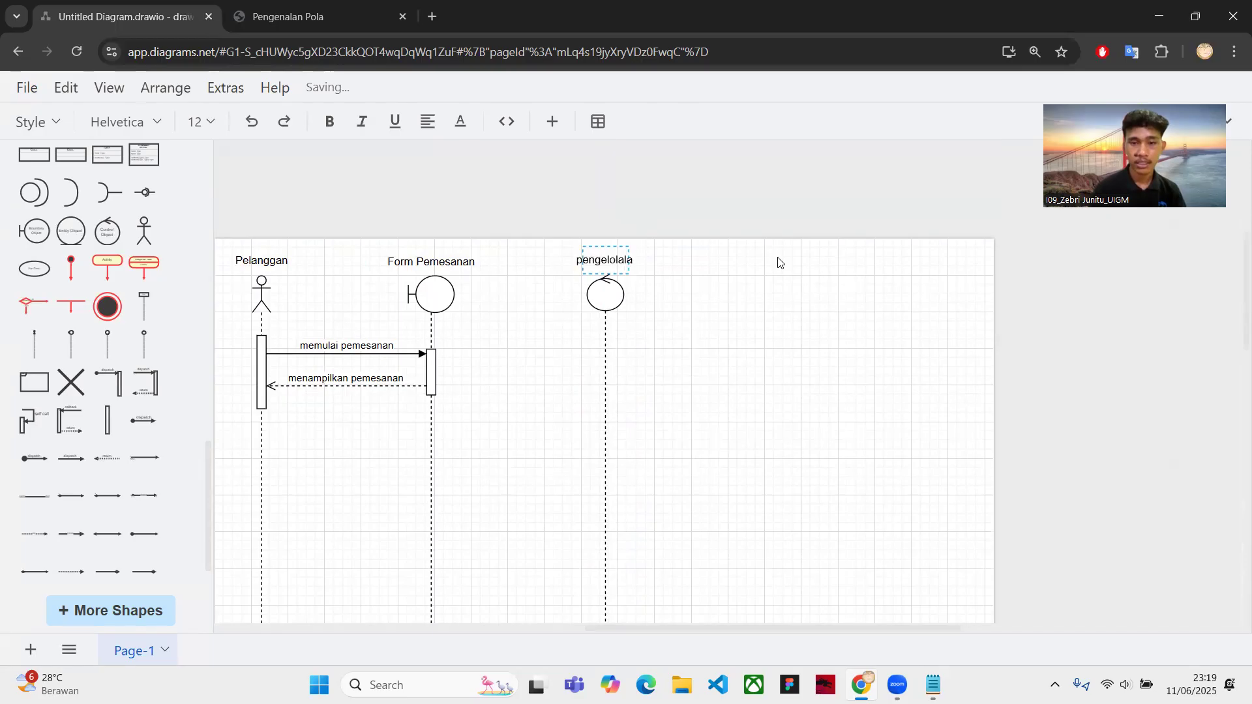
pyautogui.write('Si')
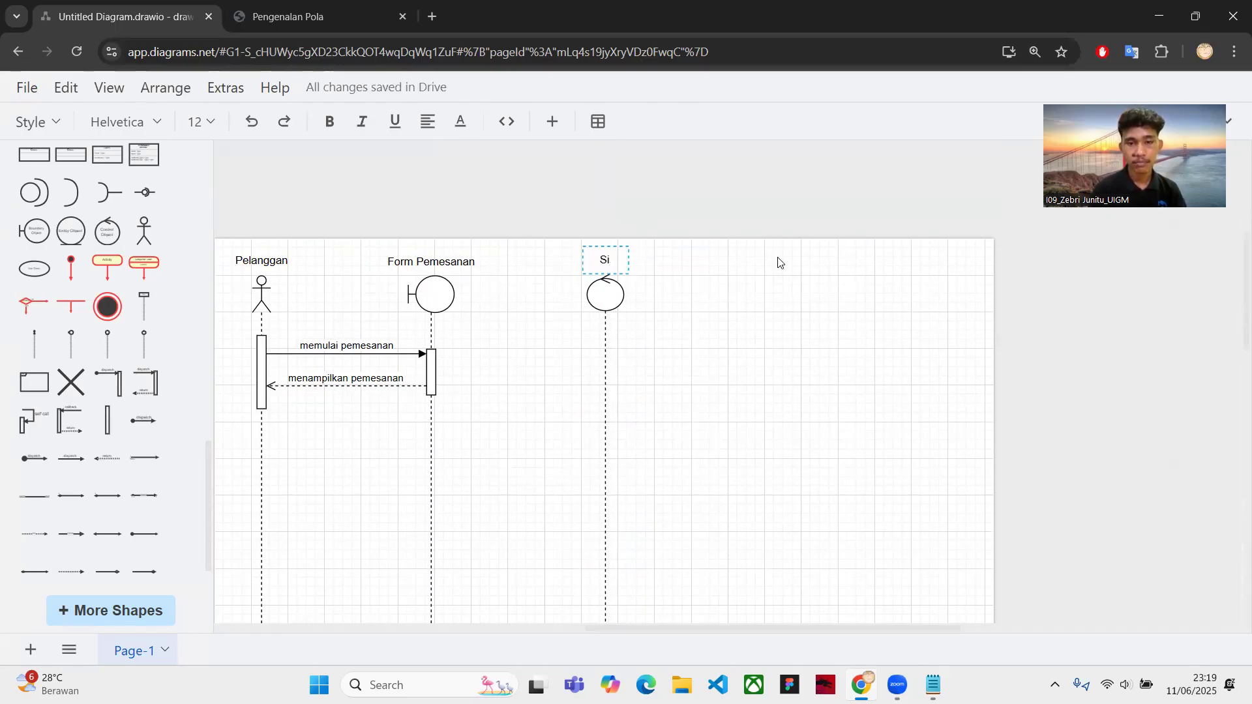
pyautogui.write('stem Pengo')
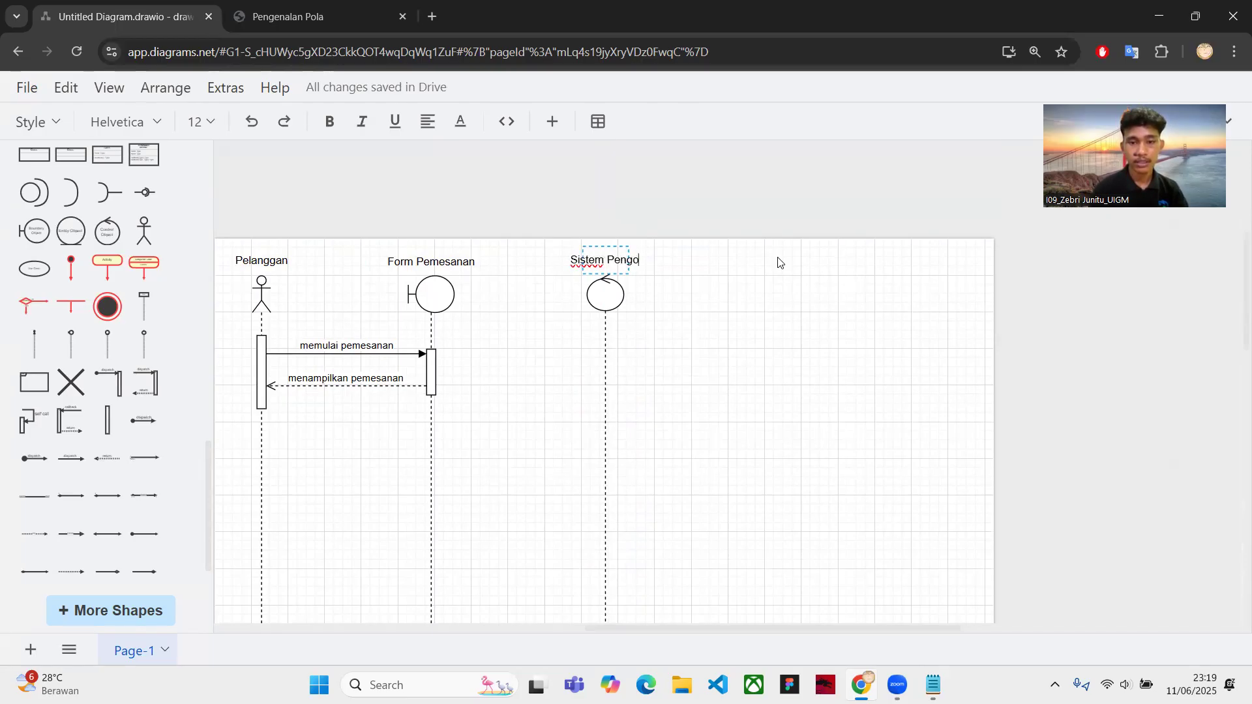
pyautogui.press('BackSpace')
pyautogui.write('elola ')
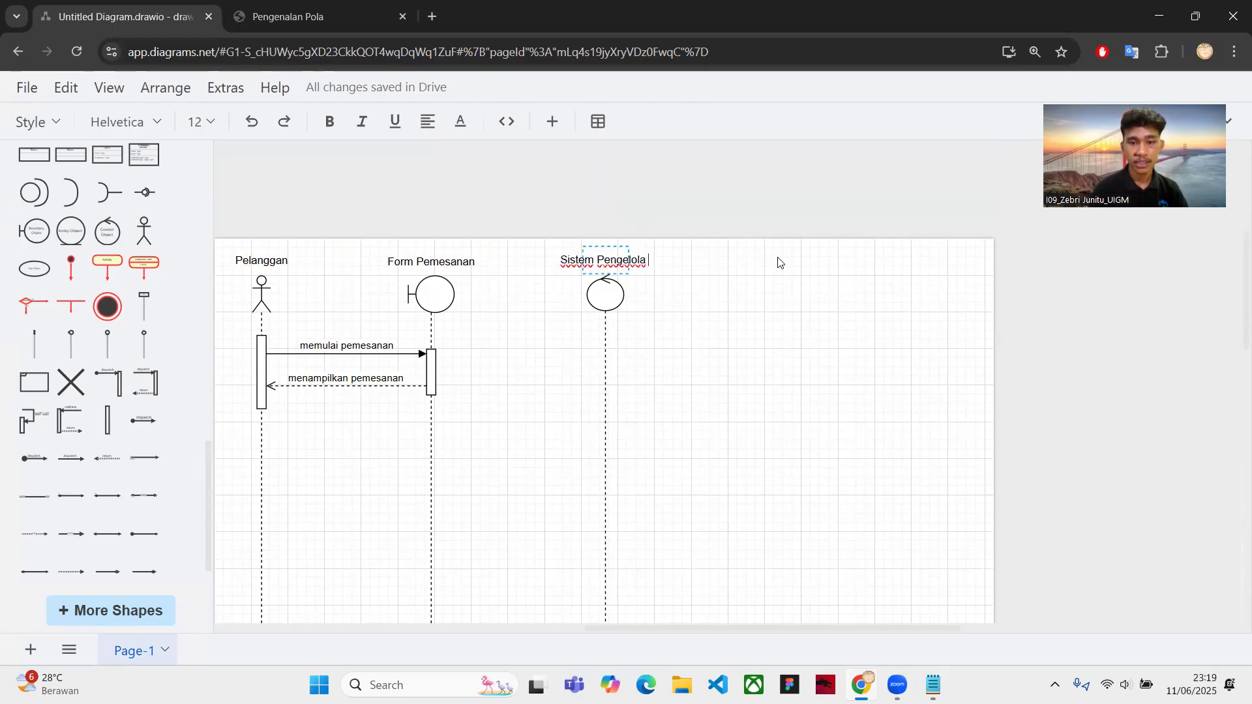
pyautogui.write('Pesanan')
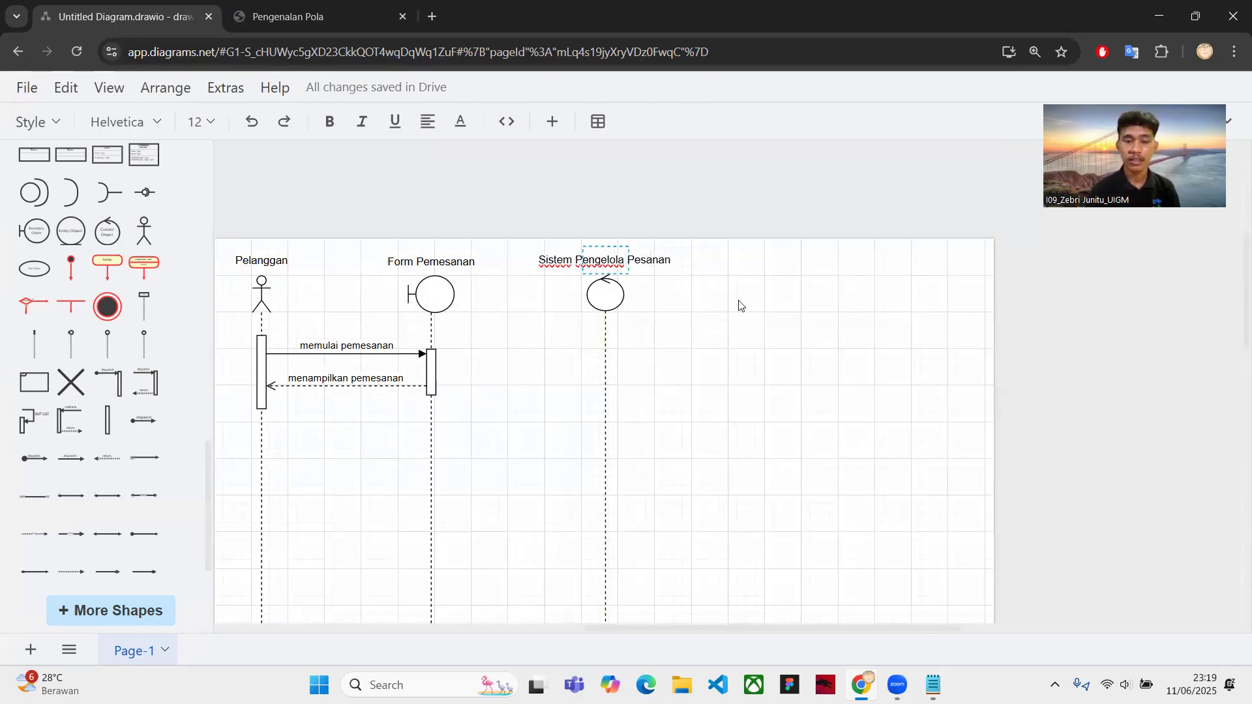
pyautogui.click(739, 305)
# Consult the process notes in Notepad for the interaction that follows displaying the order form, and return to the diagram
pyautogui.scroll(-1, 738, 305)
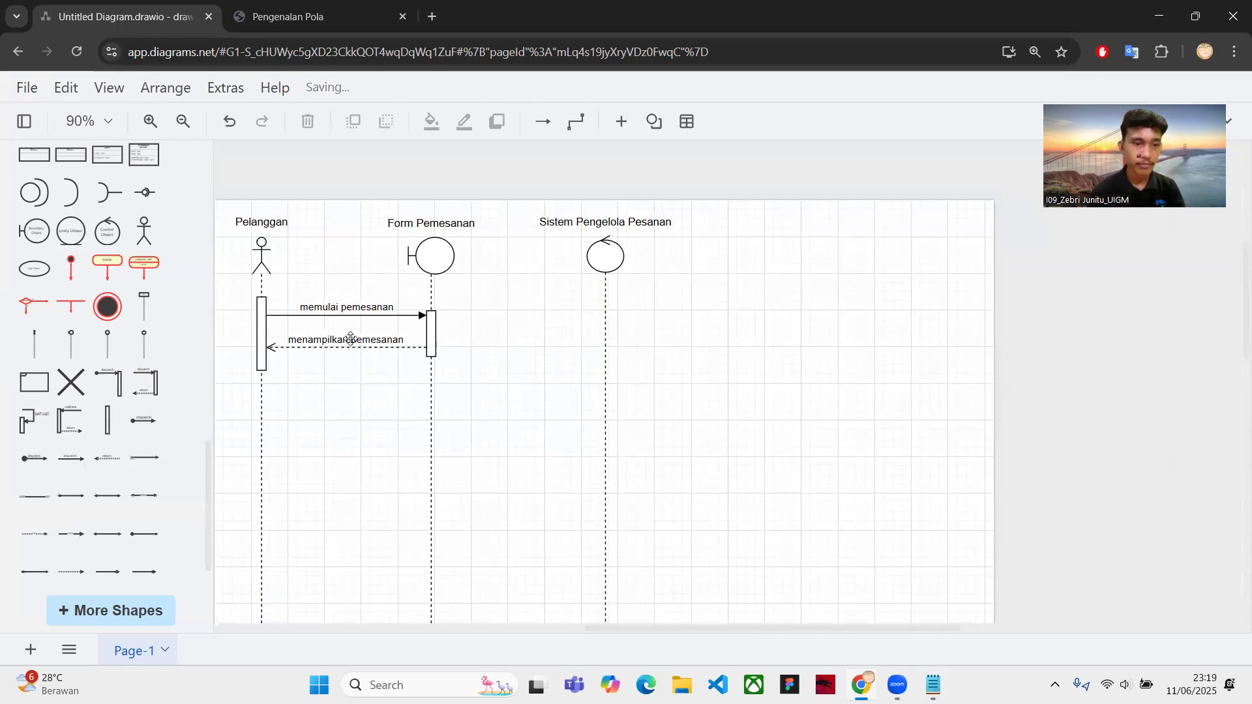
pyautogui.hotkey('alt', 'Tab')
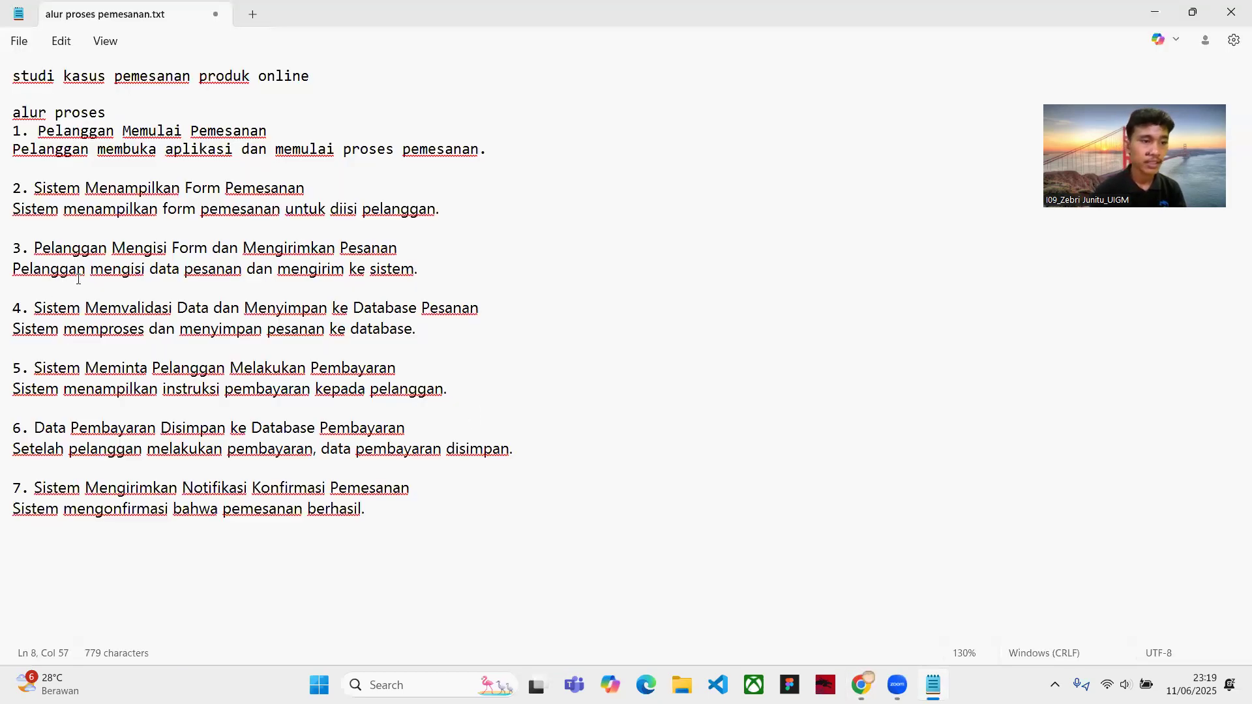
pyautogui.hotkey('alt', 'Tab')
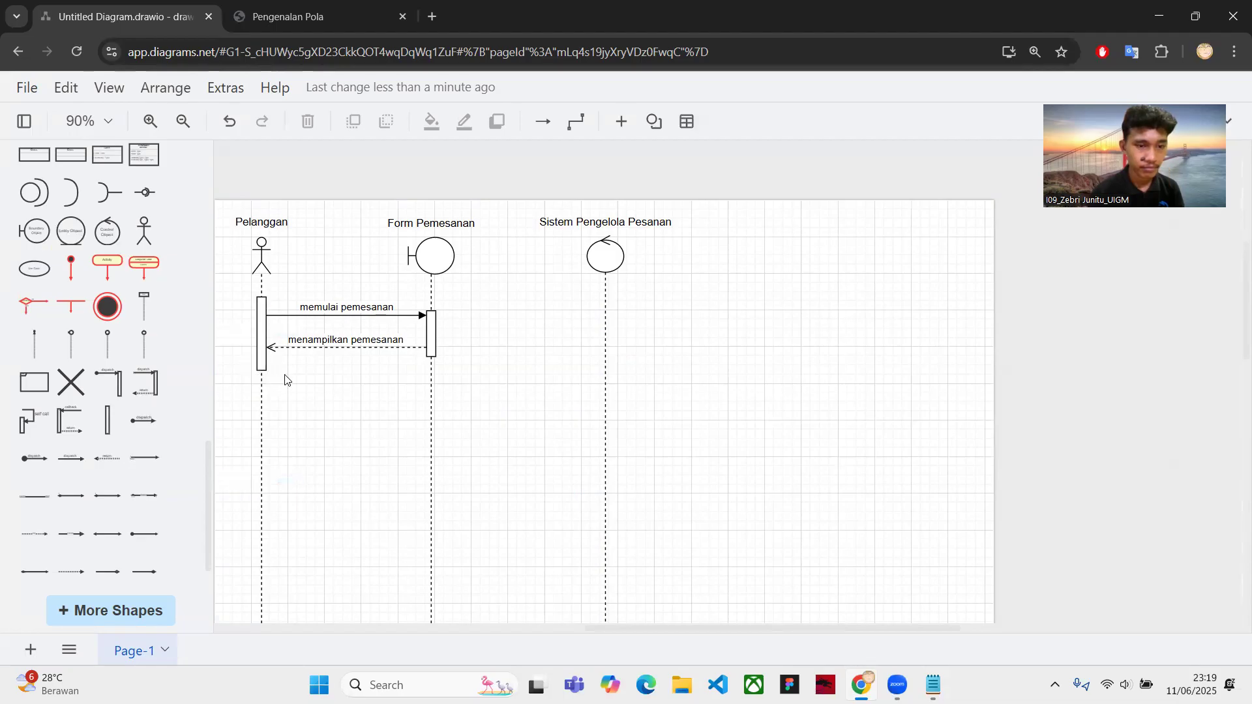
# Extend the Pelanggan activation bar slightly downward to make room for another message
pyautogui.click(259, 364)
pyautogui.moveTo(261, 374); pyautogui.dragTo(262, 396)
pyautogui.click(341, 393)
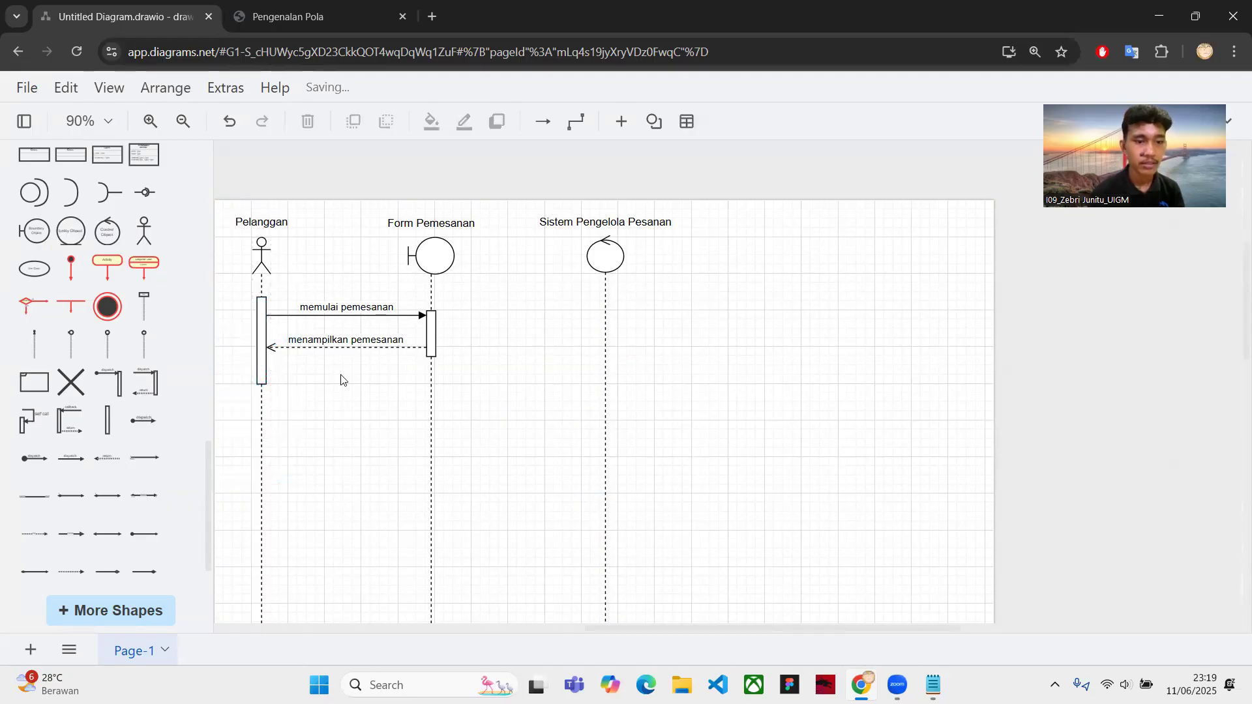
# Add a dispatch message from the Pelanggan activation bar to the Form Pemesanan lifeline, just below the "menampilkan pemesanan" return message
pyautogui.click(47, 460)
pyautogui.hotkey('ctrl', 'z')
pyautogui.click(72, 458)
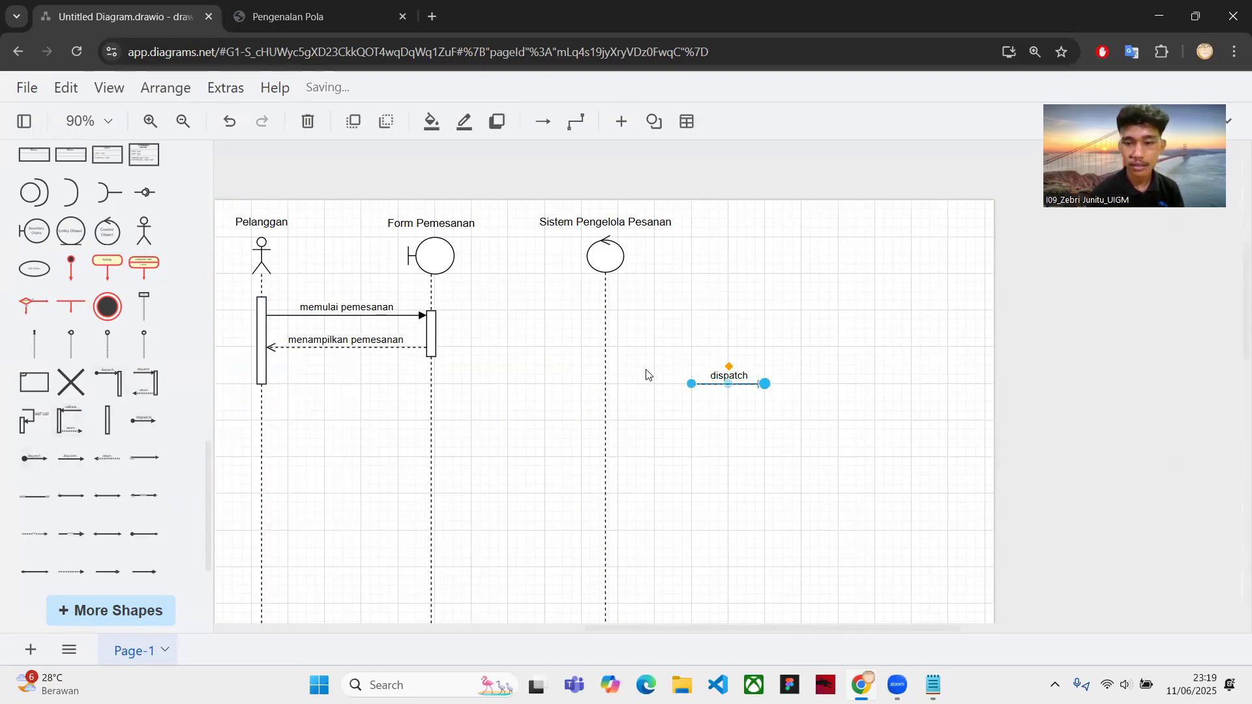
pyautogui.moveTo(701, 381); pyautogui.dragTo(254, 378)
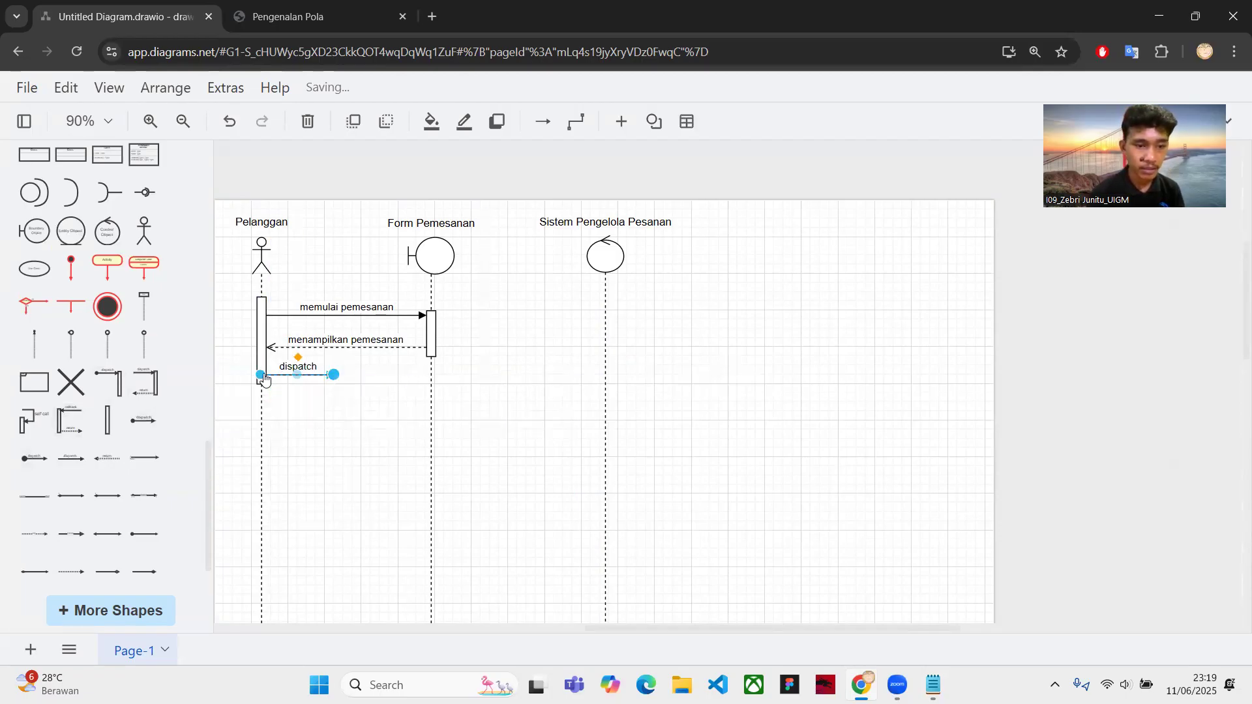
pyautogui.scroll(2, 264, 380)
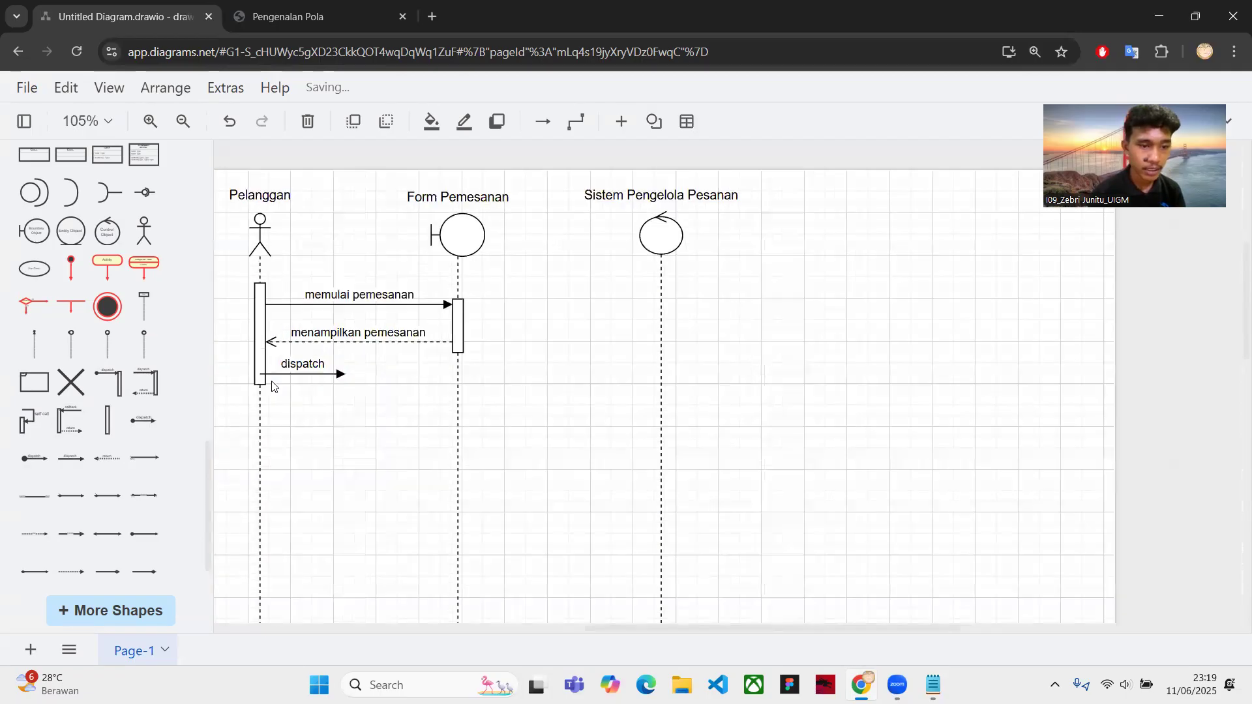
pyautogui.moveTo(267, 372); pyautogui.dragTo(276, 374)
pyautogui.moveTo(365, 373); pyautogui.dragTo(485, 382)
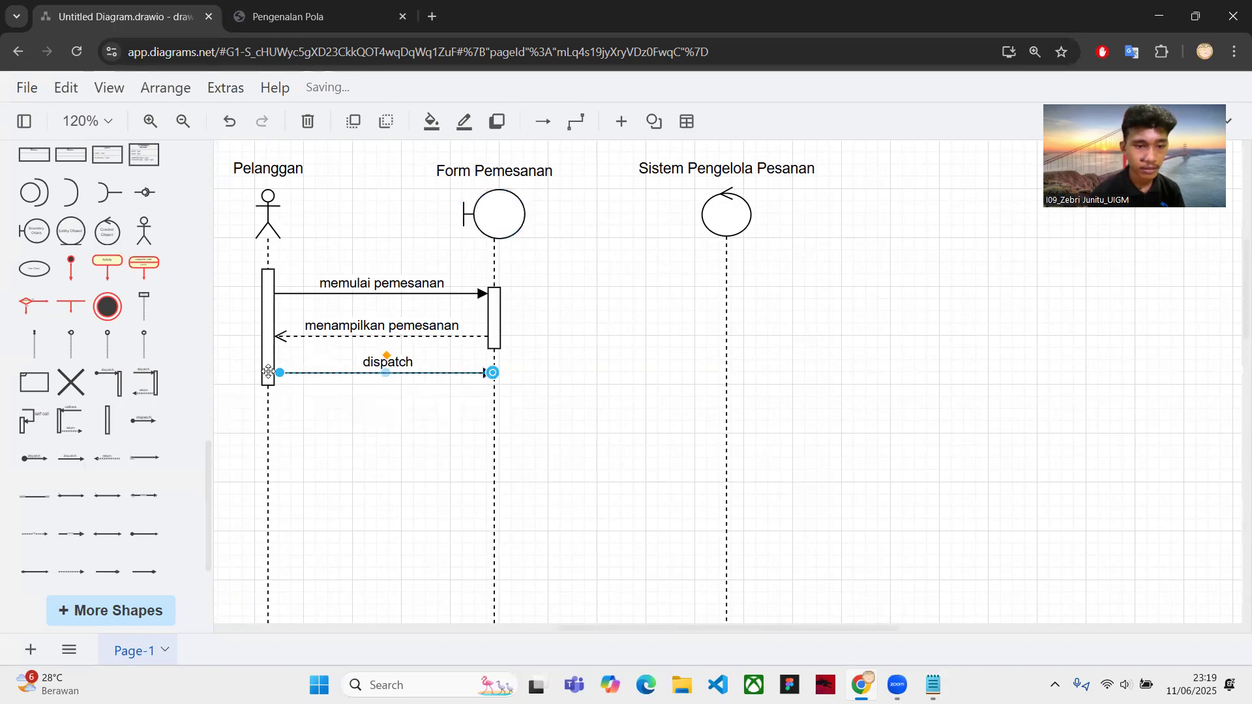
pyautogui.moveTo(271, 372); pyautogui.dragTo(272, 373)
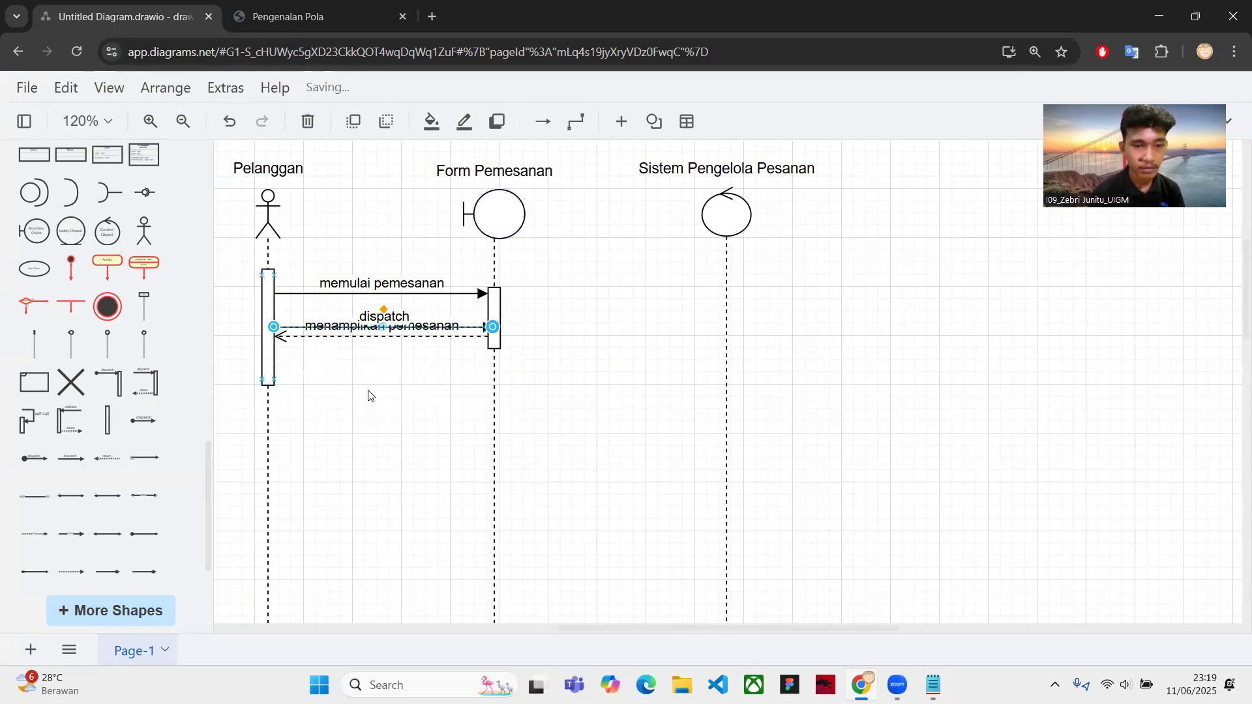
pyautogui.moveTo(357, 320); pyautogui.dragTo(360, 373)
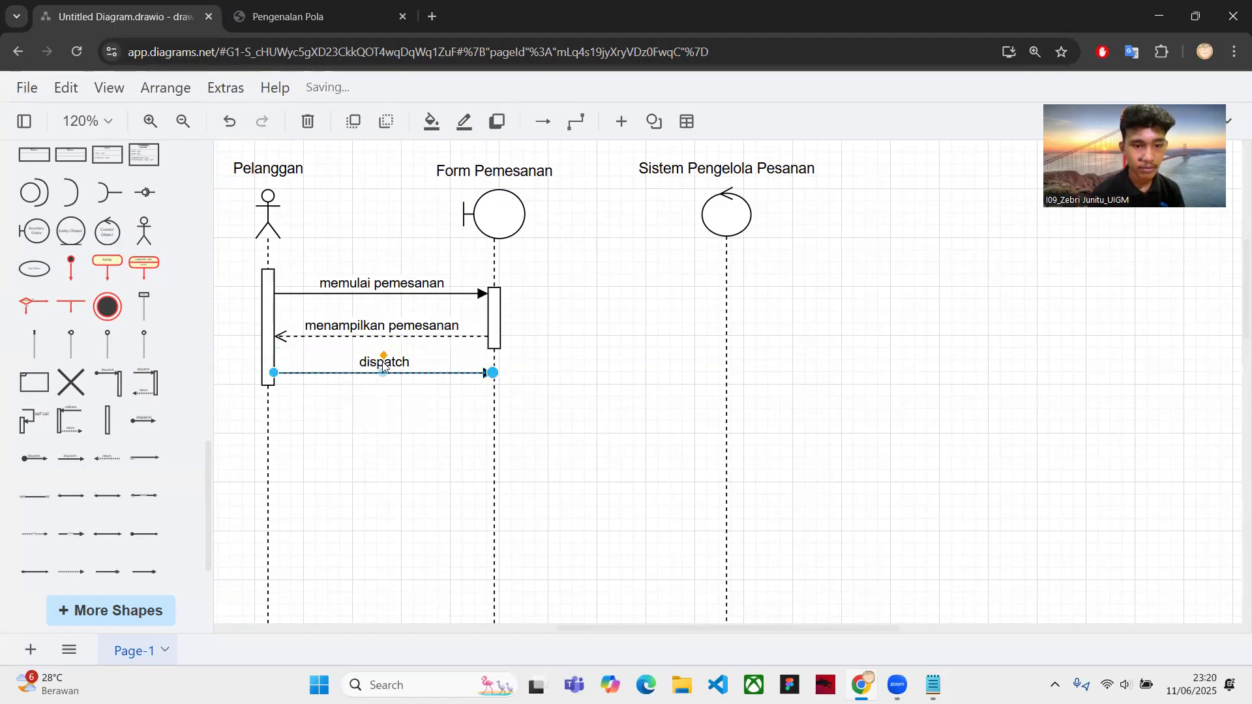
# Replace the new dispatch message's label with "Mengisi Form Pemesanan"
pyautogui.doubleClick(404, 363)
pyautogui.write('Mengisi')
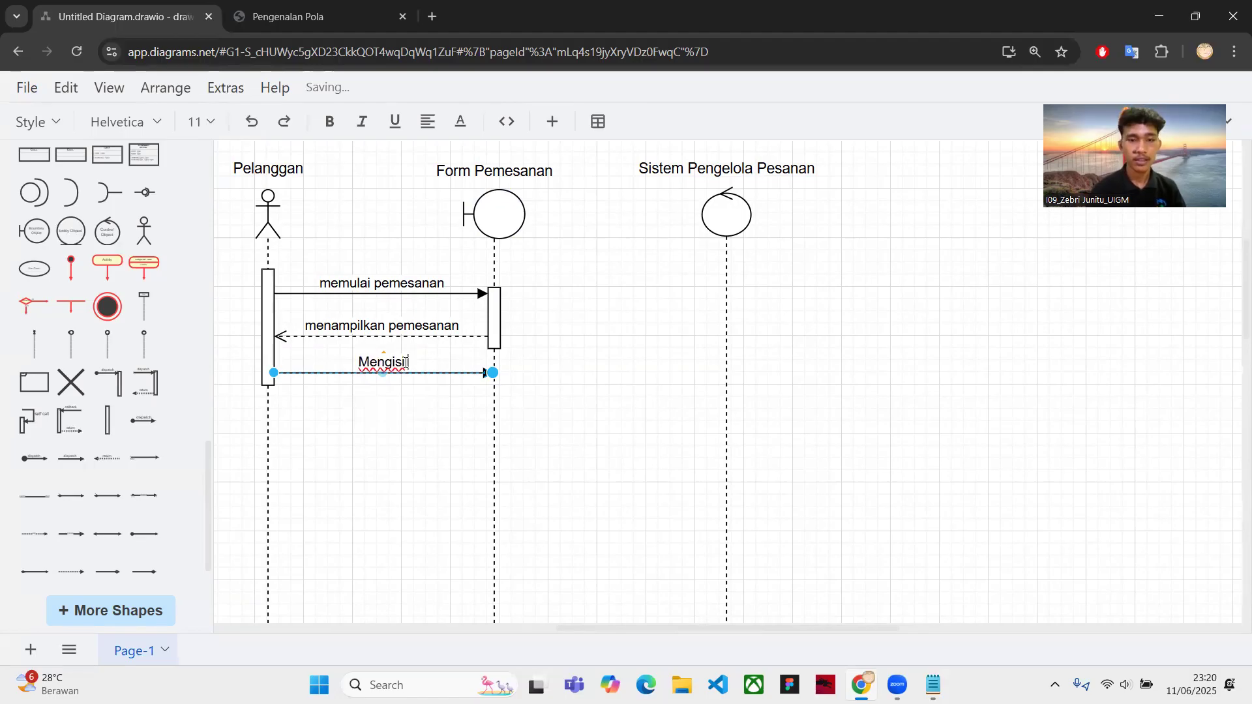
pyautogui.write(' Form Pemesanan')
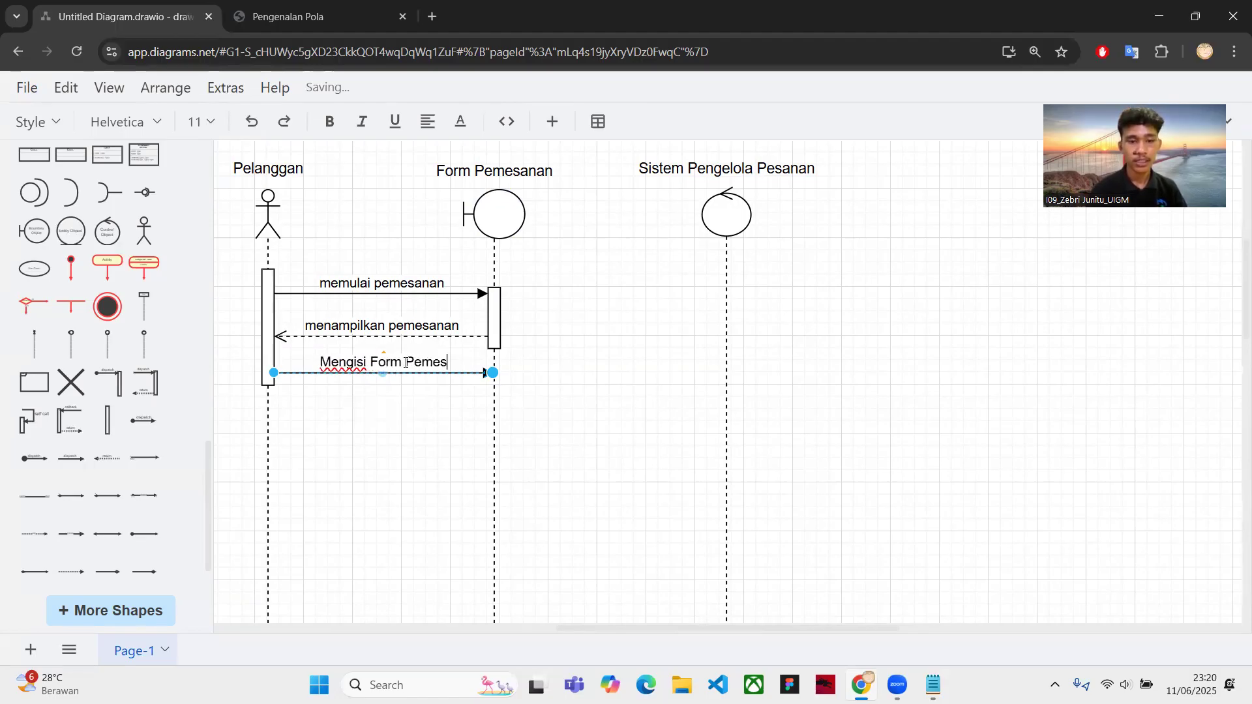
# Check the wording of process 3 in the Notepad notes and change the message label to "Mengisi Data pemesanan"
pyautogui.hotkey('alt', 'Tab')
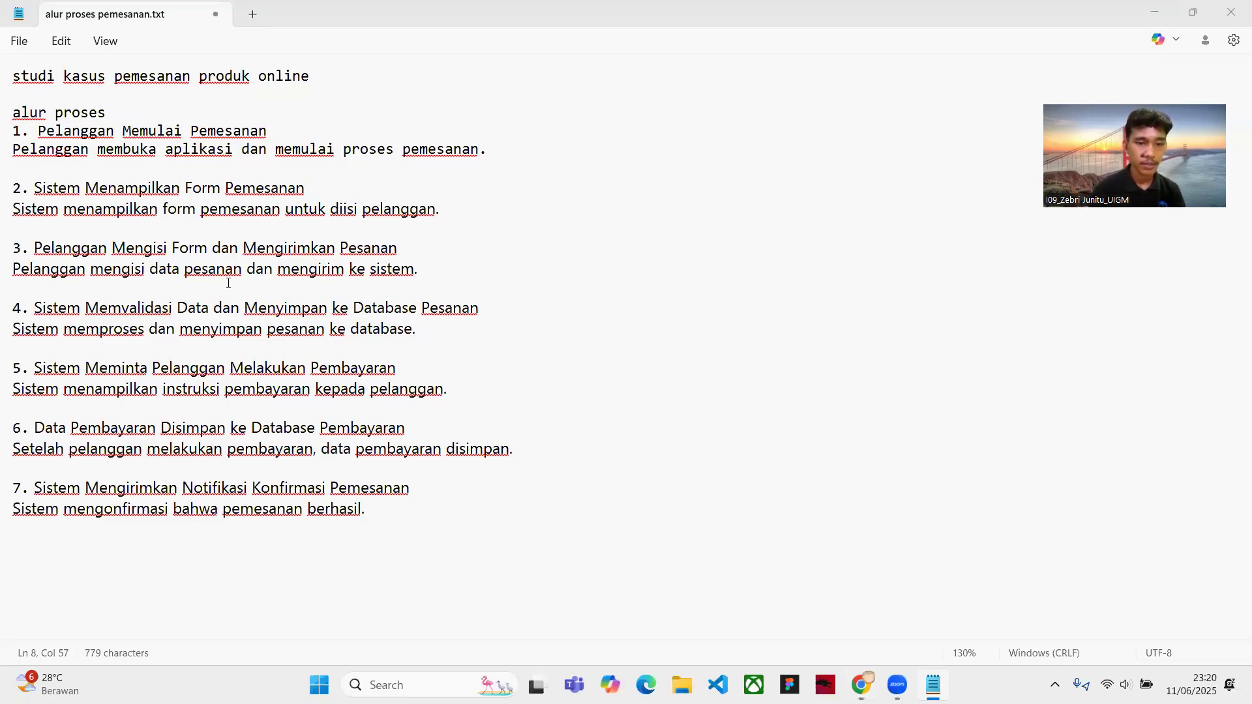
pyautogui.hotkey('alt', 'Tab')
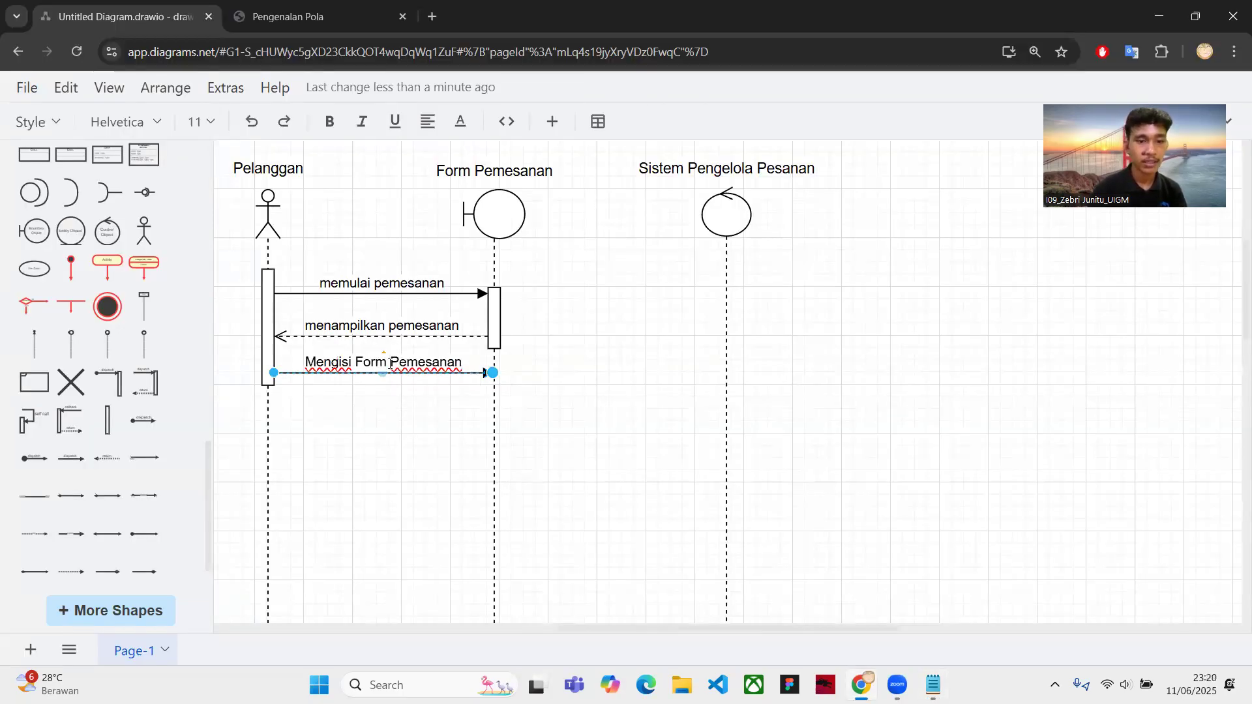
pyautogui.press('BackSpace')
pyautogui.press('BackSpace')
pyautogui.press('BackSpace')
pyautogui.press('BackSpace')
pyautogui.press('BackSpace')
pyautogui.press('BackSpace')
pyautogui.press('BackSpace')
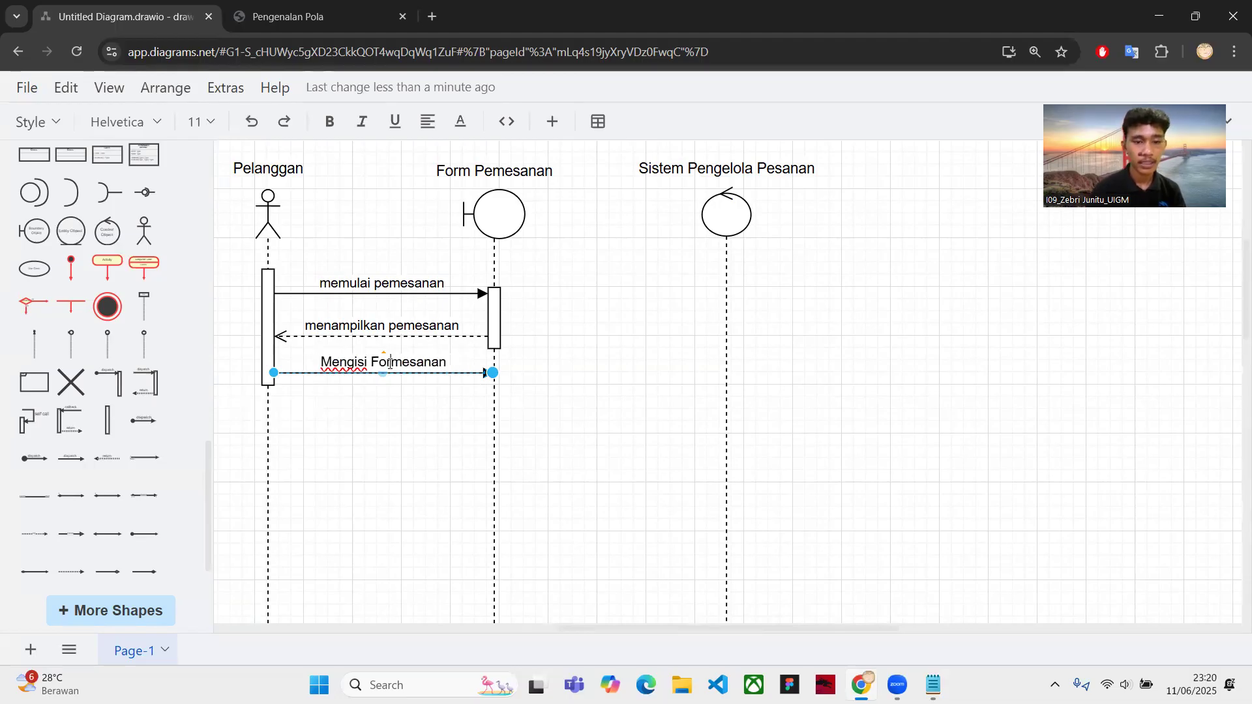
pyautogui.write('Data')
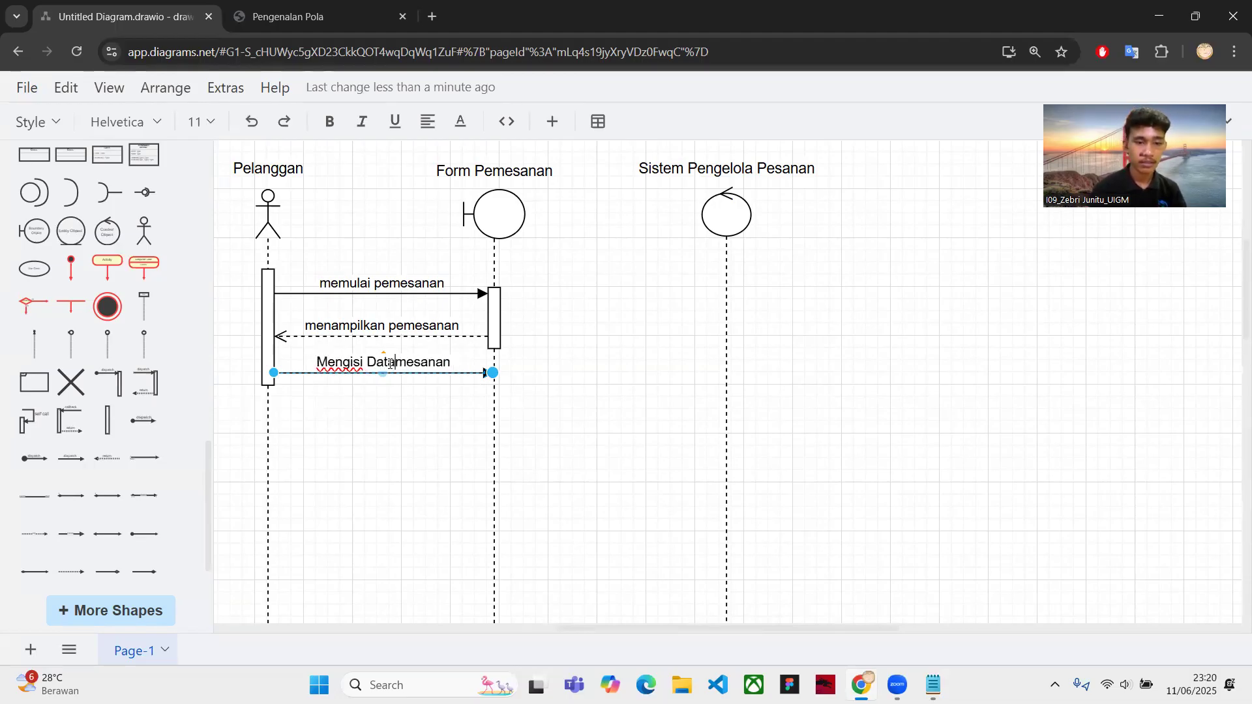
pyautogui.write(' pe')
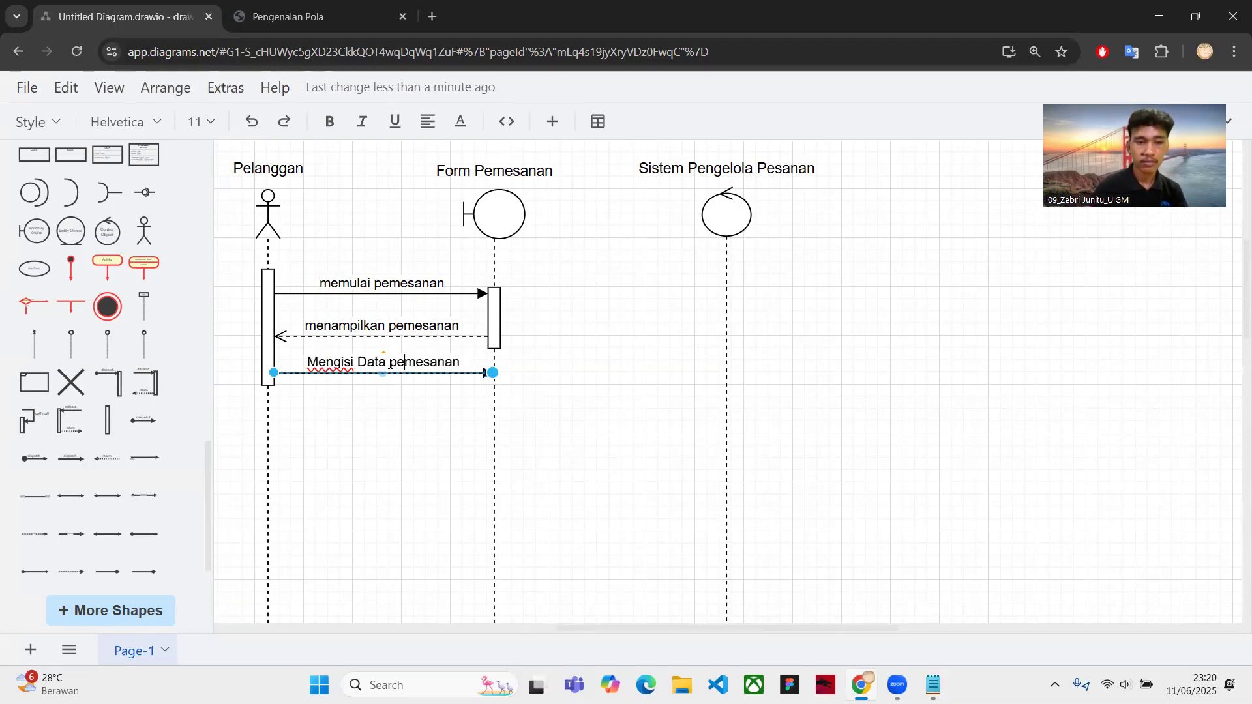
pyautogui.click(579, 386)
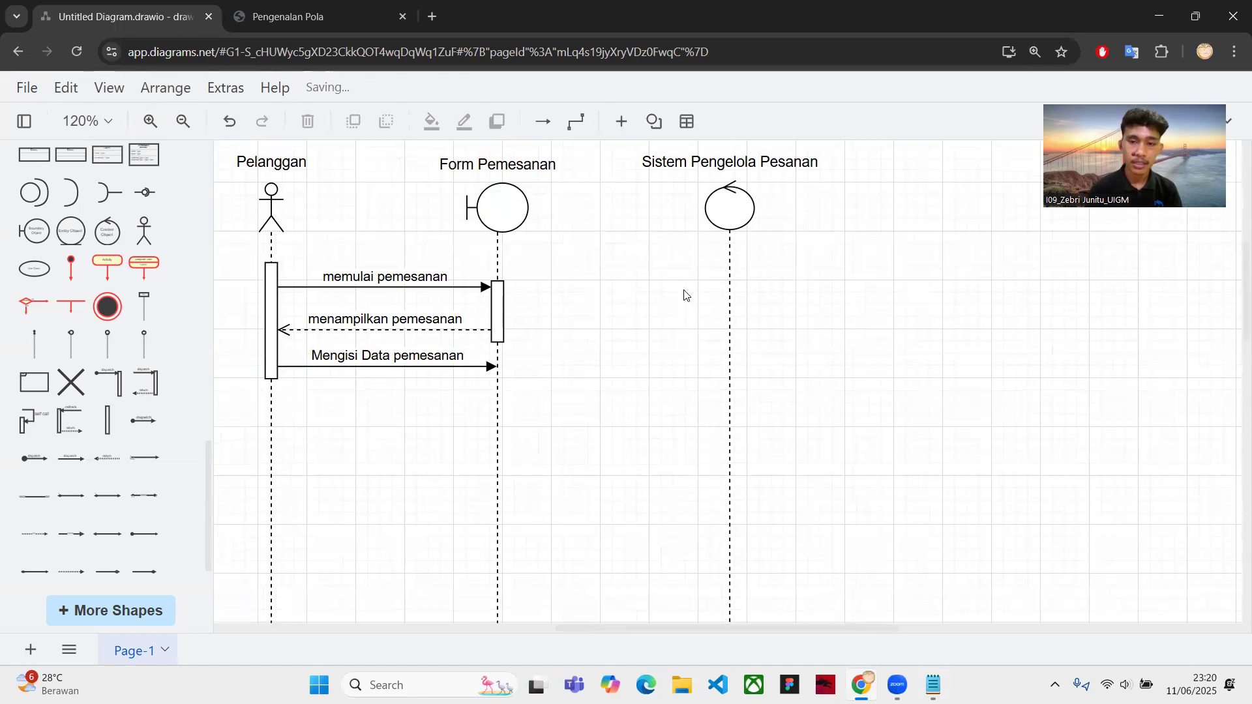
# Consult the Notepad process notes for what follows filling in the order data, and return to the diagram
pyautogui.scroll(-1, 684, 294)
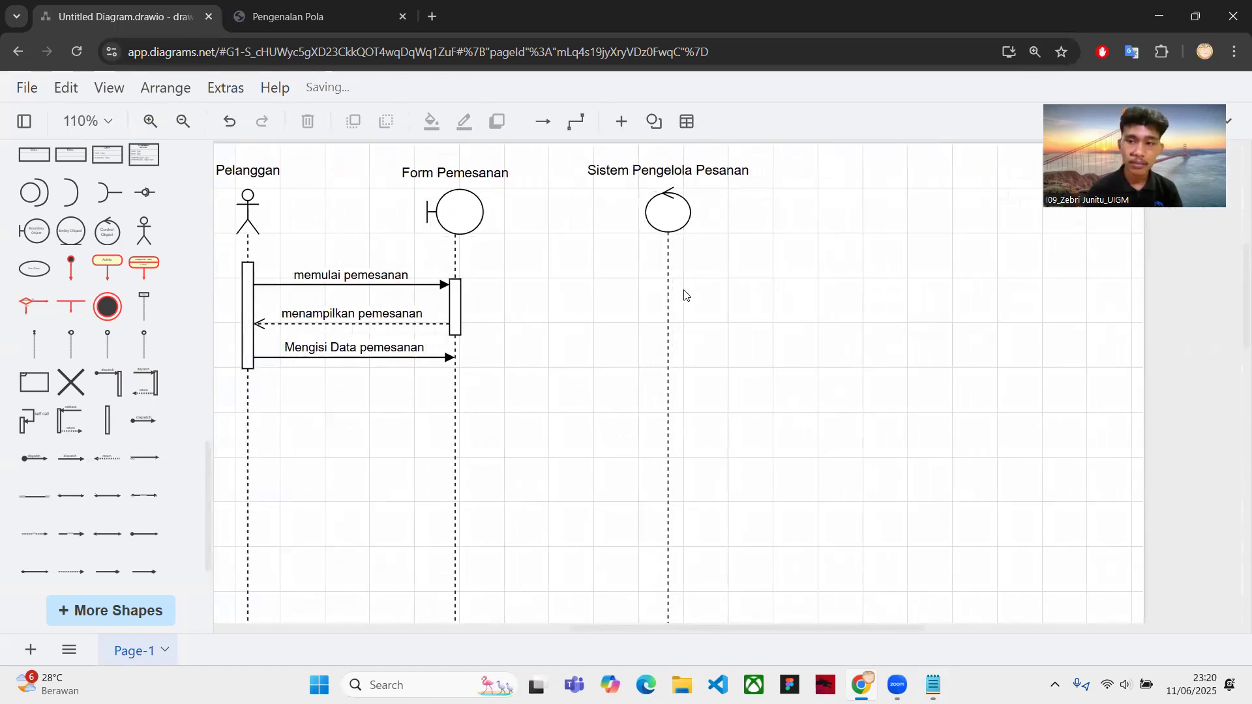
pyautogui.hotkey('alt', 'Tab')
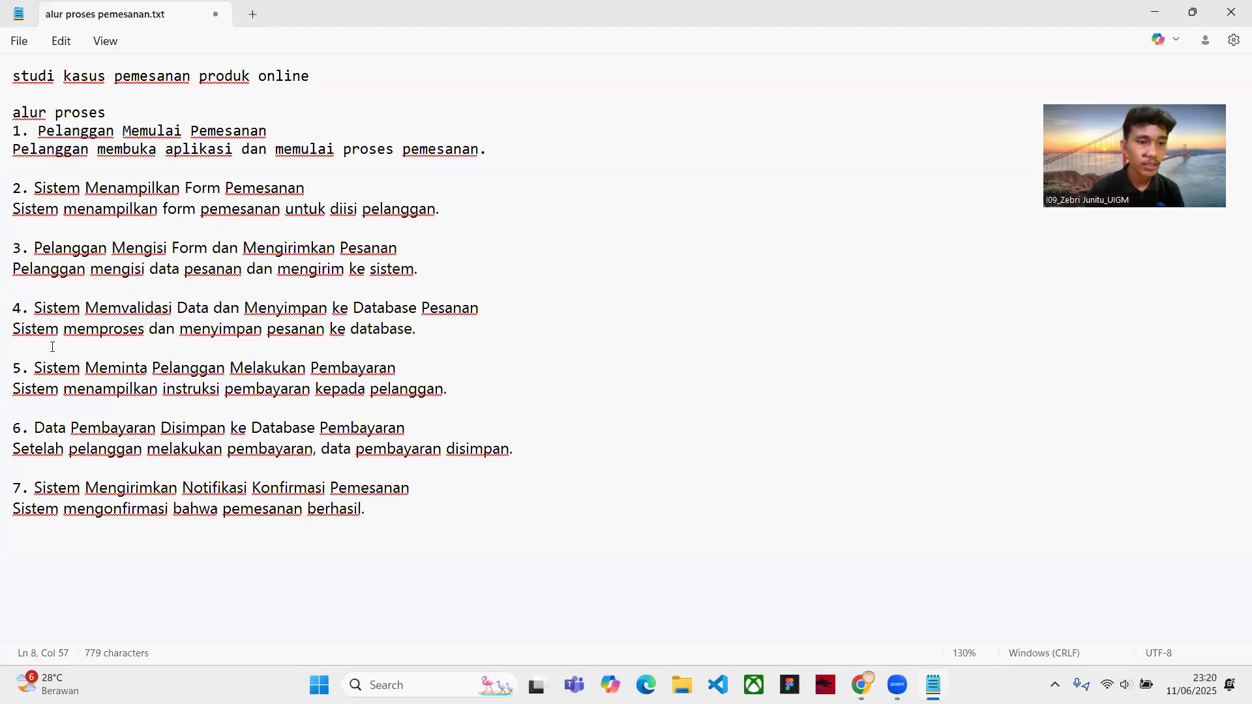
pyautogui.hotkey('alt', 'Tab')
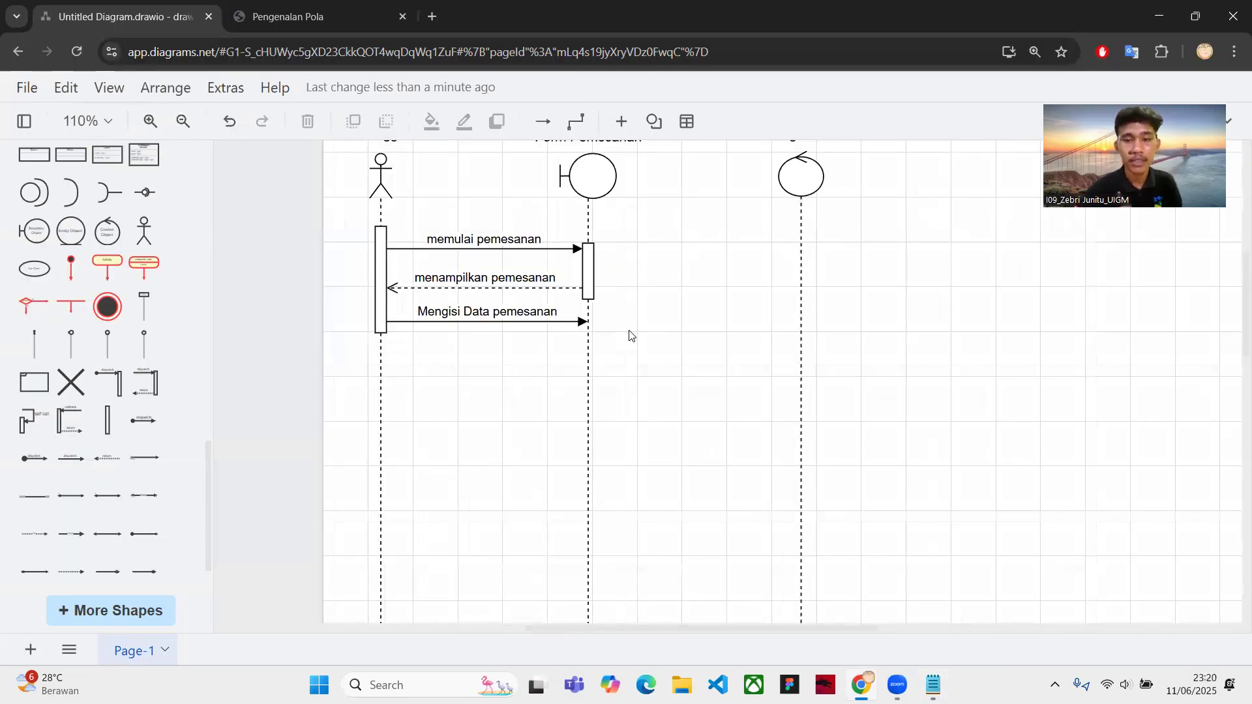
pyautogui.scroll(1, 629, 336)
pyautogui.hscroll(2, 629, 335)
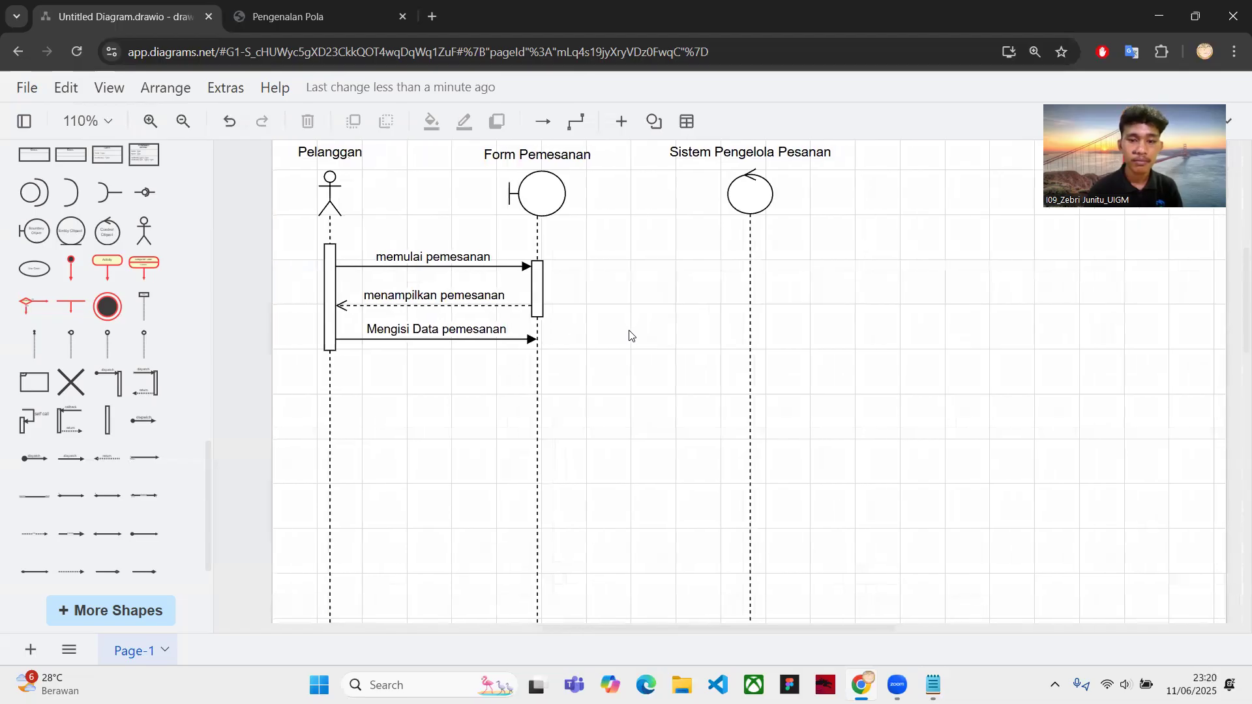
pyautogui.scroll(-1, 358, 389)
pyautogui.keyDown('ctrl'); pyautogui.scroll(-1, 358, 389); pyautogui.keyUp('ctrl')
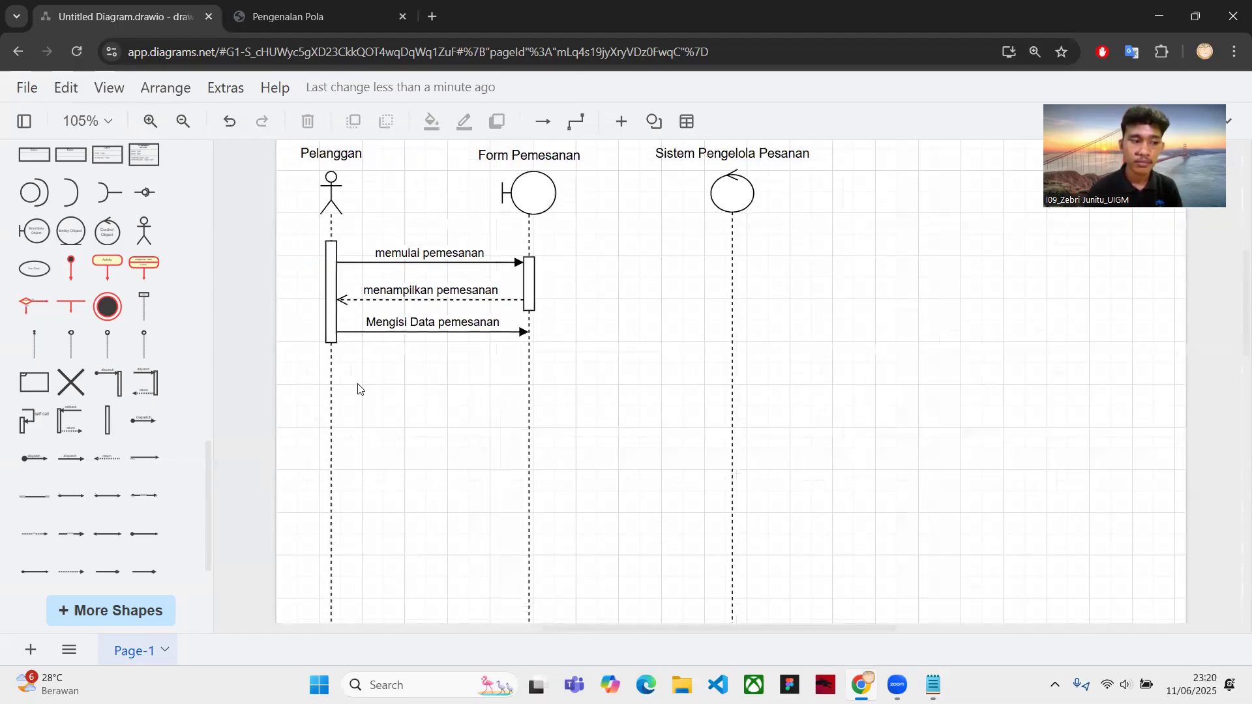
pyautogui.keyDown('ctrl'); pyautogui.scroll(-2, 358, 390); pyautogui.keyUp('ctrl')
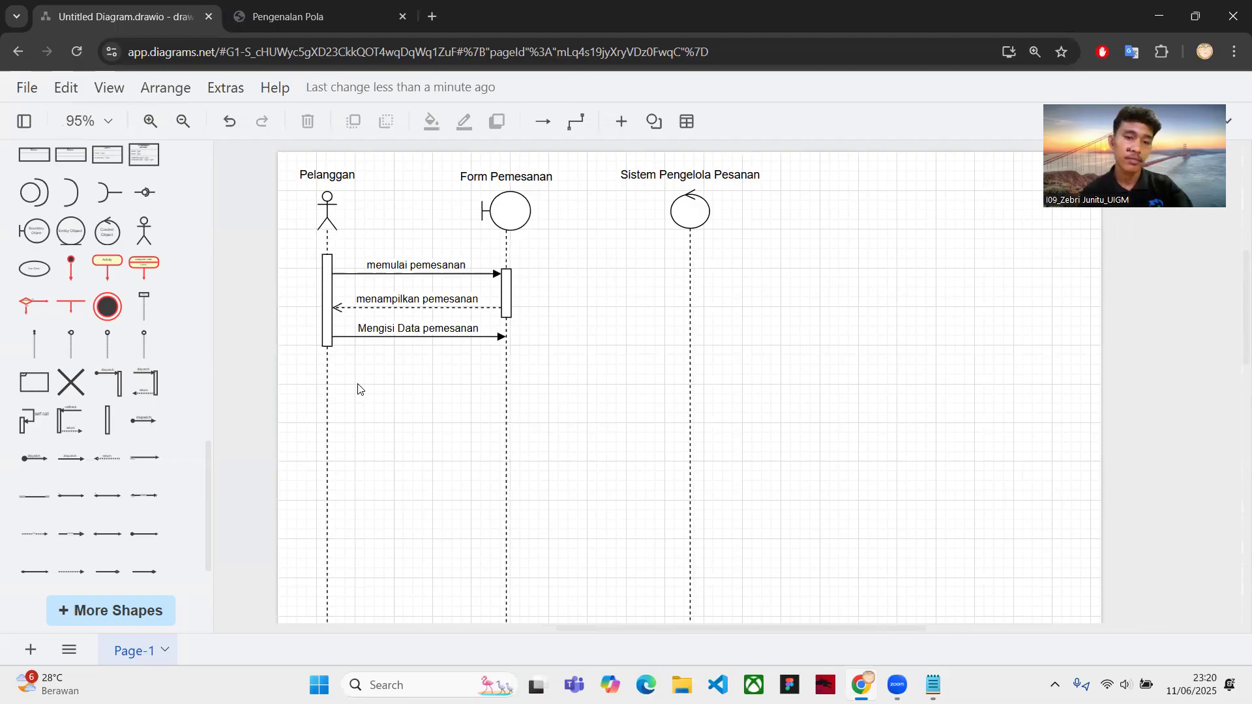
# Add a dispatch message from the Form Pemesanan lifeline to the Sistem Pengelola Pesanan lifeline, below the "Mengisi Data pemesanan" message
pyautogui.moveTo(65, 427)
pyautogui.click(70, 459)
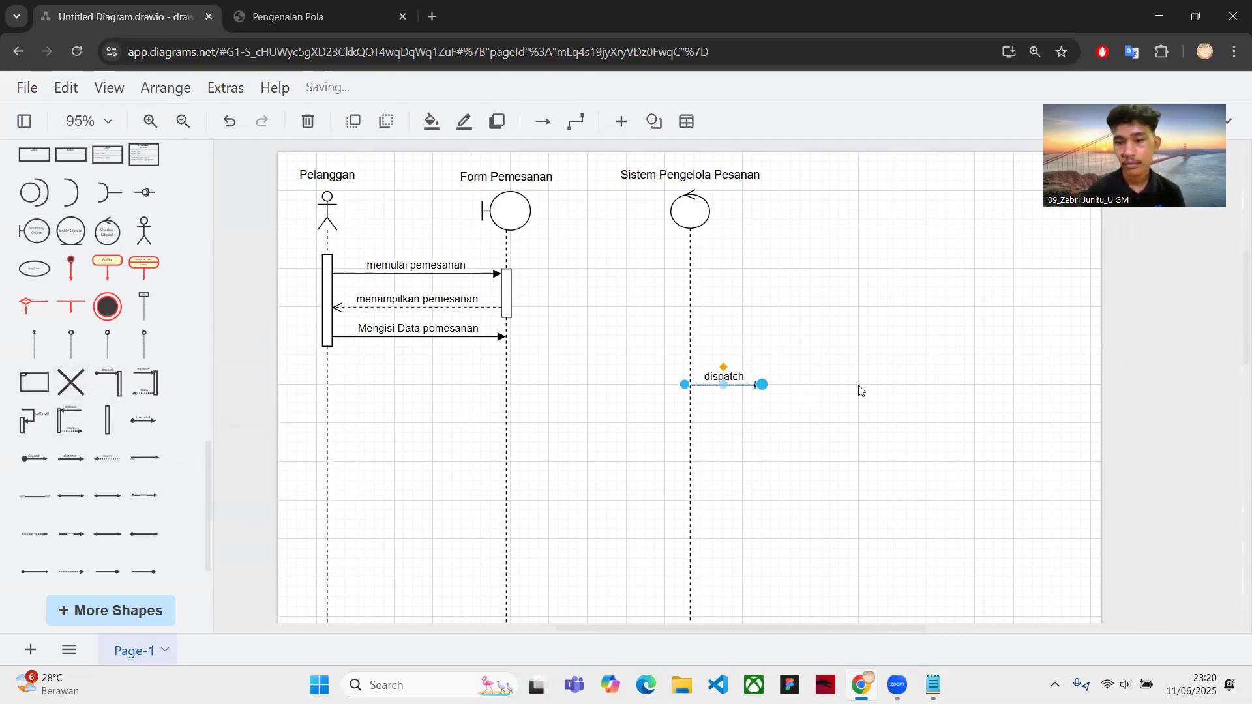
pyautogui.moveTo(746, 382); pyautogui.dragTo(685, 374)
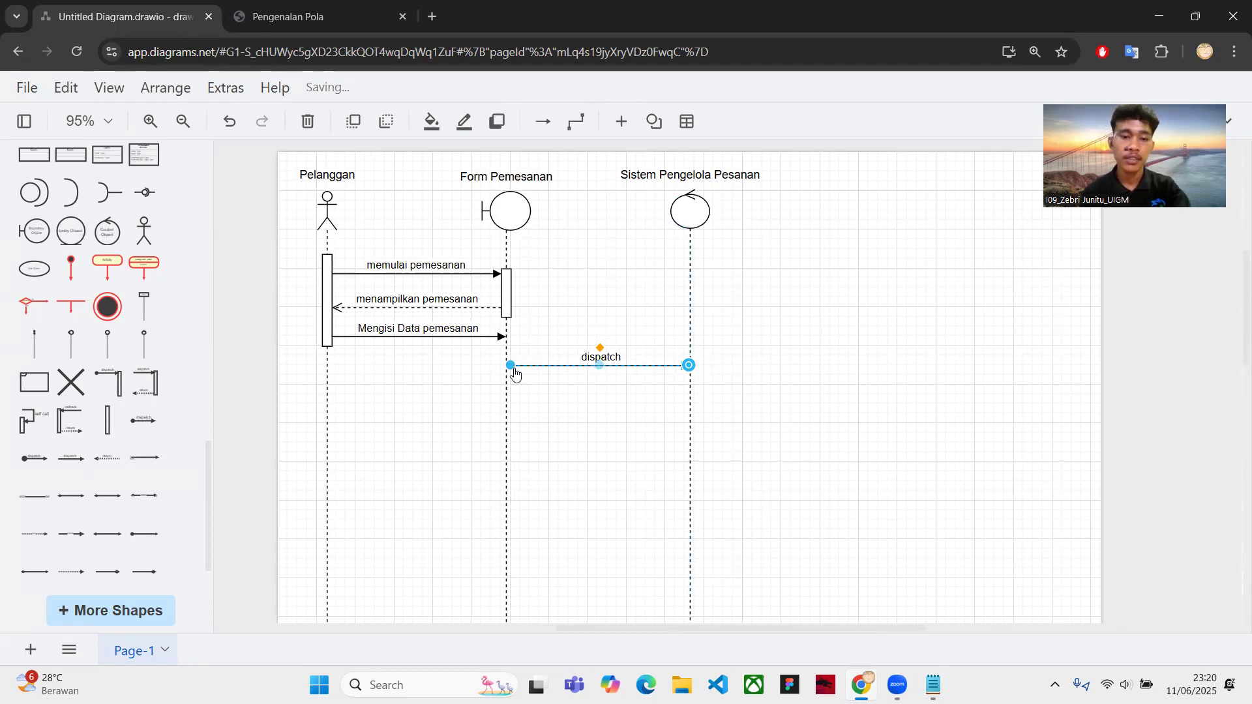
pyautogui.moveTo(513, 371); pyautogui.dragTo(506, 367)
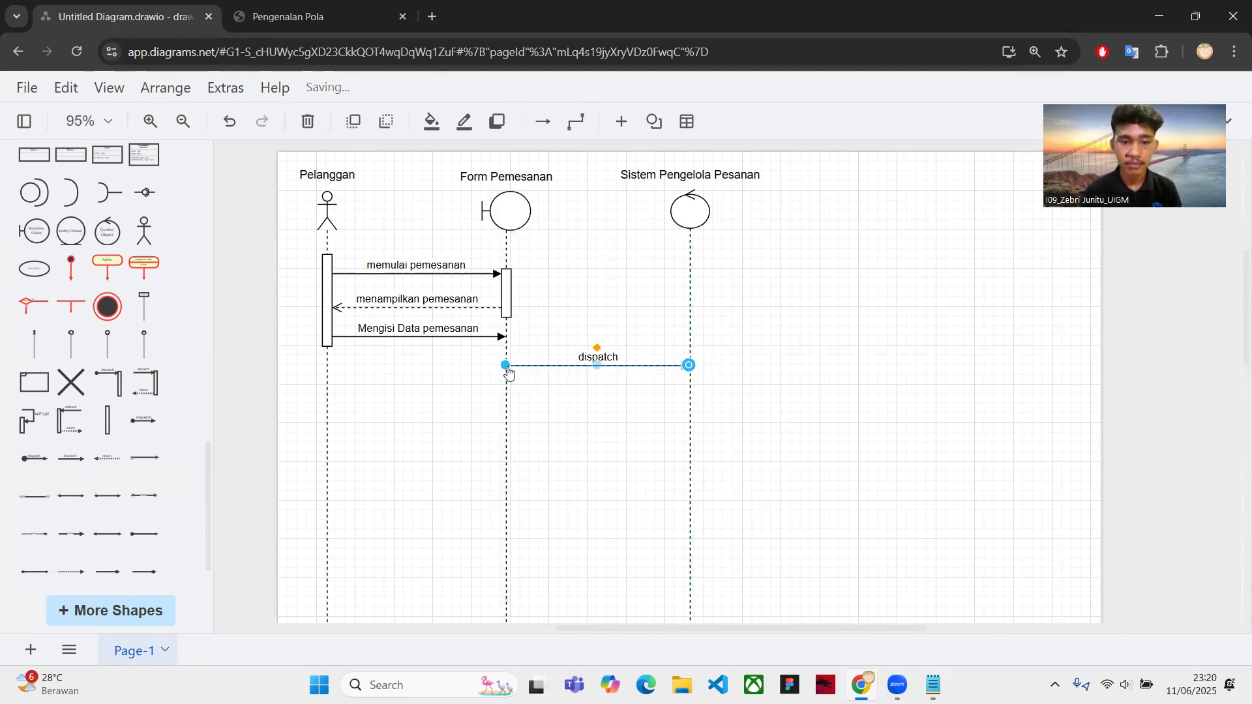
# Label the message between Form Pemesanan and Sistem Pengelola Pesanan "Kirim Data Pesanan"
pyautogui.doubleClick(611, 356)
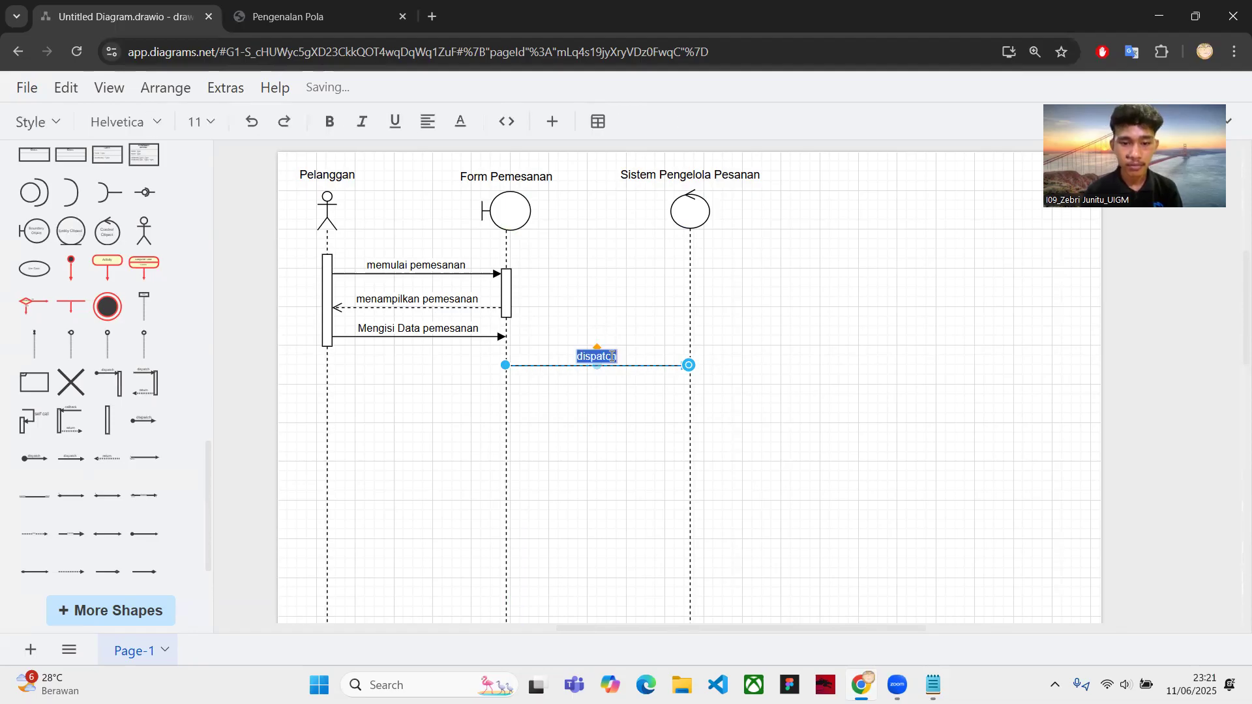
pyautogui.write('Kirim Data ')
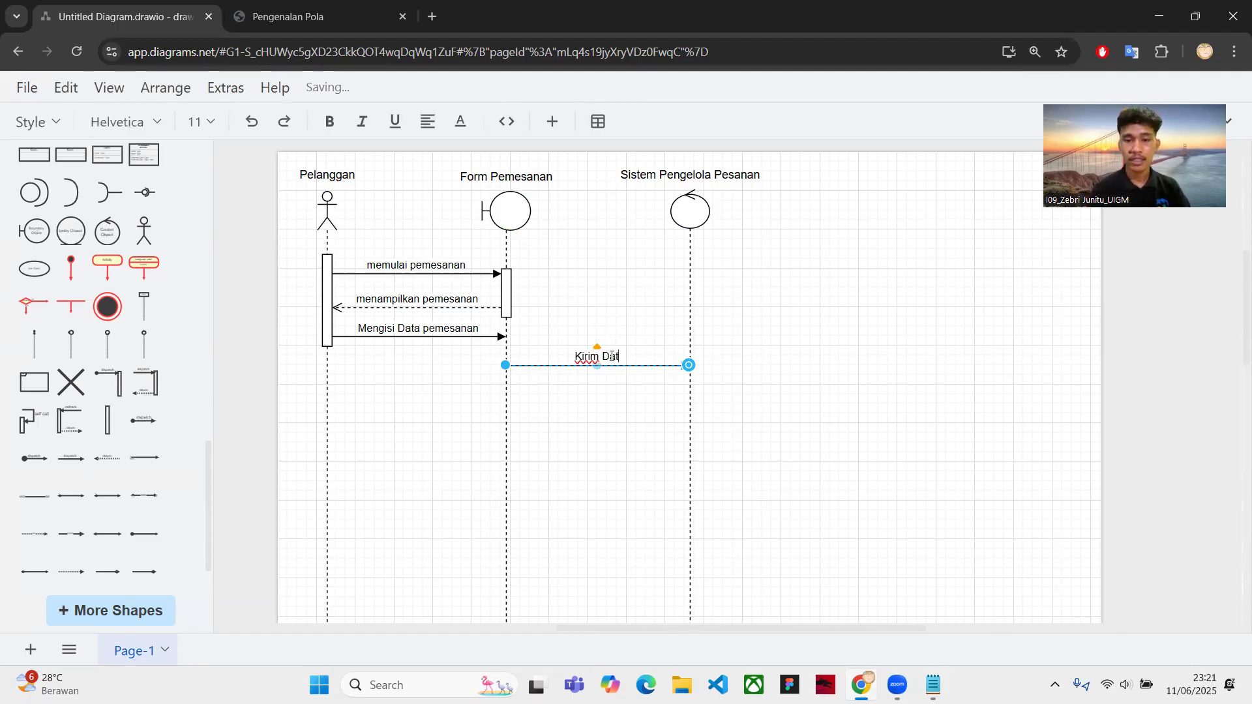
pyautogui.write('Pesanan')
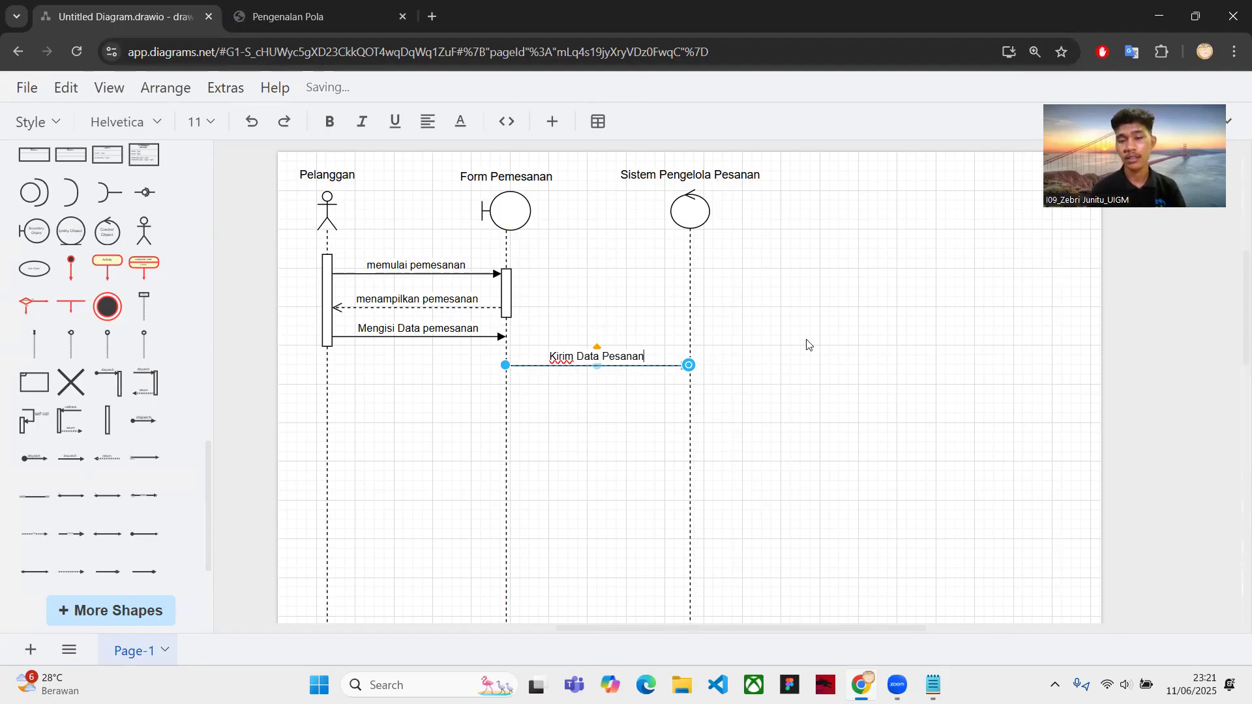
pyautogui.click(808, 345)
# Compare the diagram with the Notepad process notes to find the interaction that follows sending the order data to the system
pyautogui.scroll(-1, 559, 330)
pyautogui.keyDown('ctrl'); pyautogui.scroll(1, 557, 329); pyautogui.keyUp('ctrl')
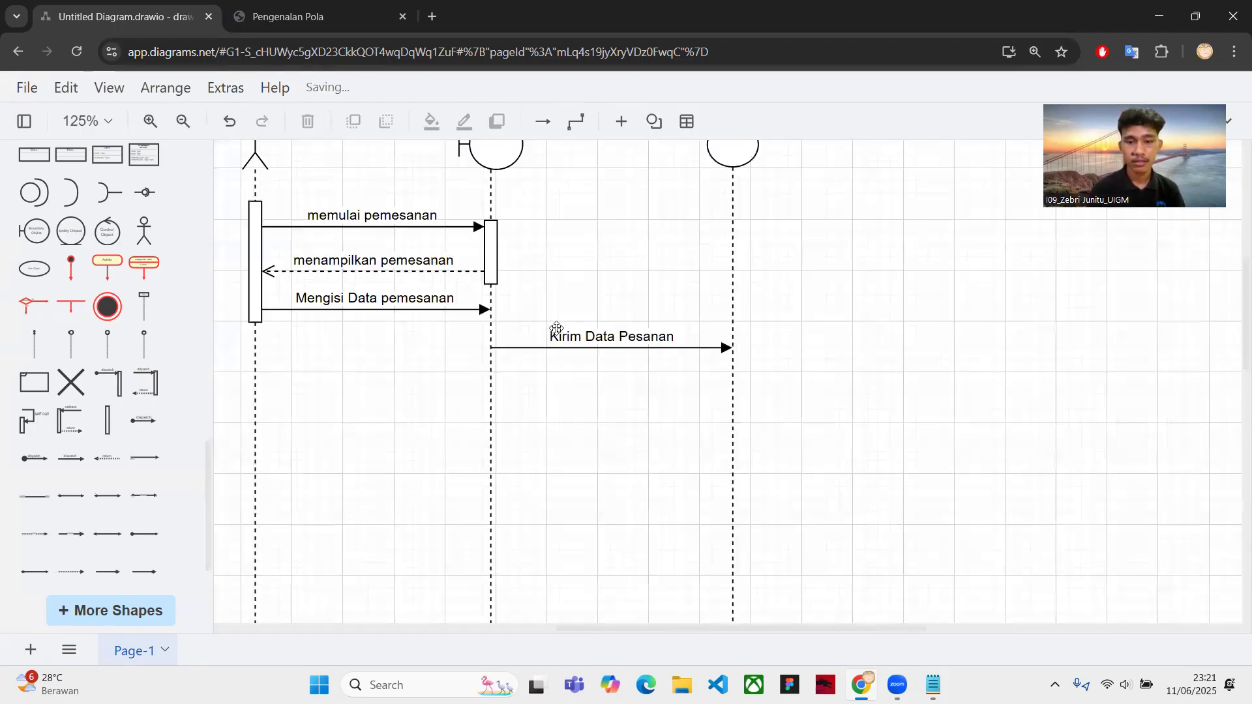
pyautogui.keyDown('ctrl'); pyautogui.scroll(-3, 556, 328); pyautogui.keyUp('ctrl')
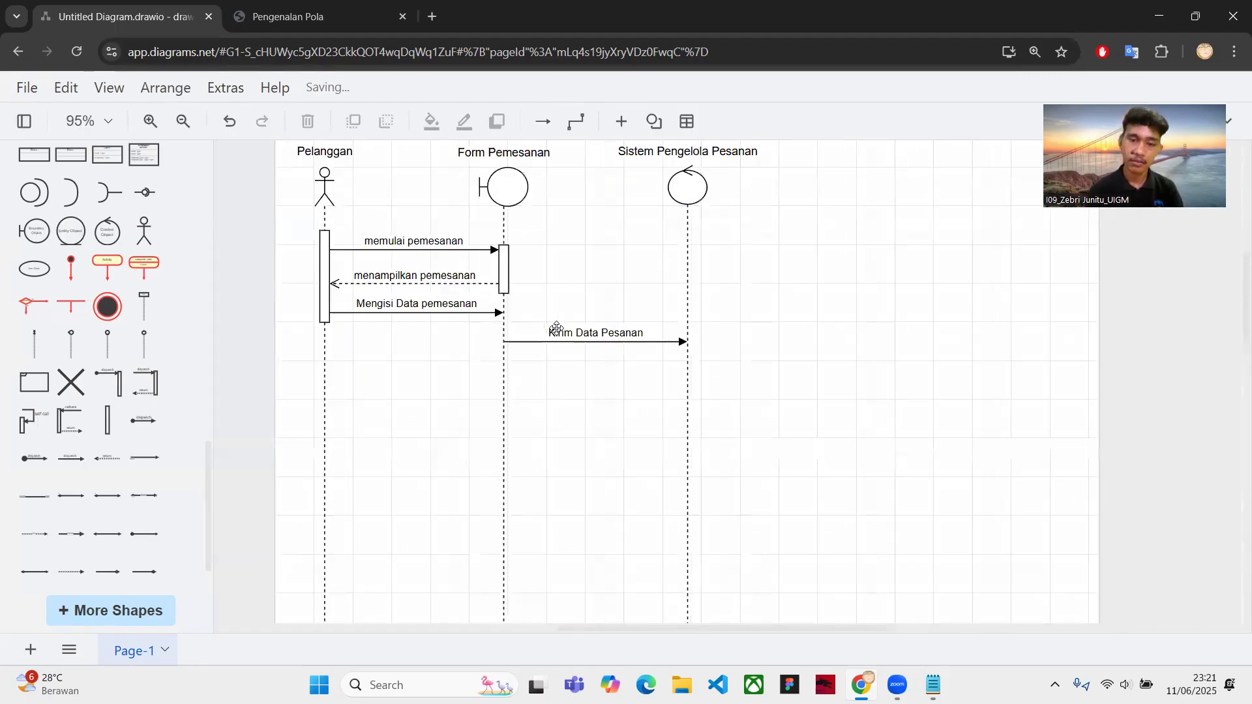
pyautogui.keyDown('ctrl'); pyautogui.scroll(-1, 556, 328); pyautogui.keyUp('ctrl')
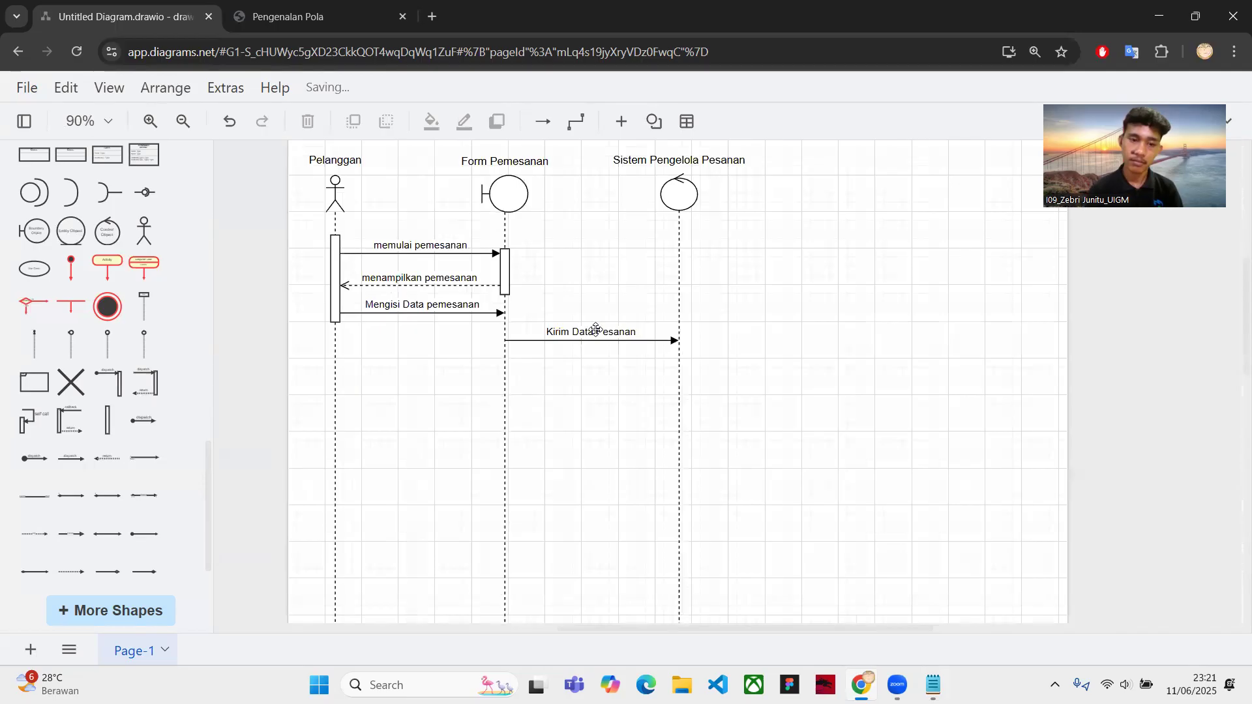
pyautogui.hotkey('alt', 'Tab')
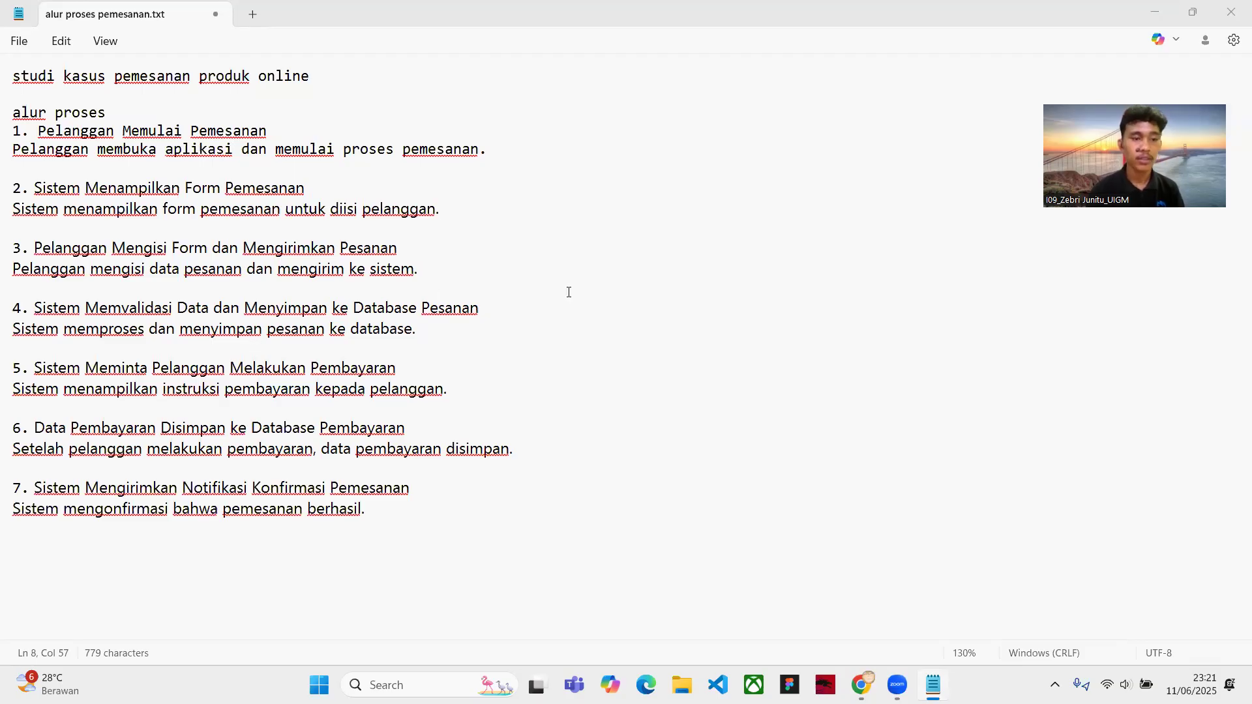
pyautogui.hotkey('alt', 'Tab')
pyautogui.scroll(-2, 678, 293)
pyautogui.scroll(3, 682, 296)
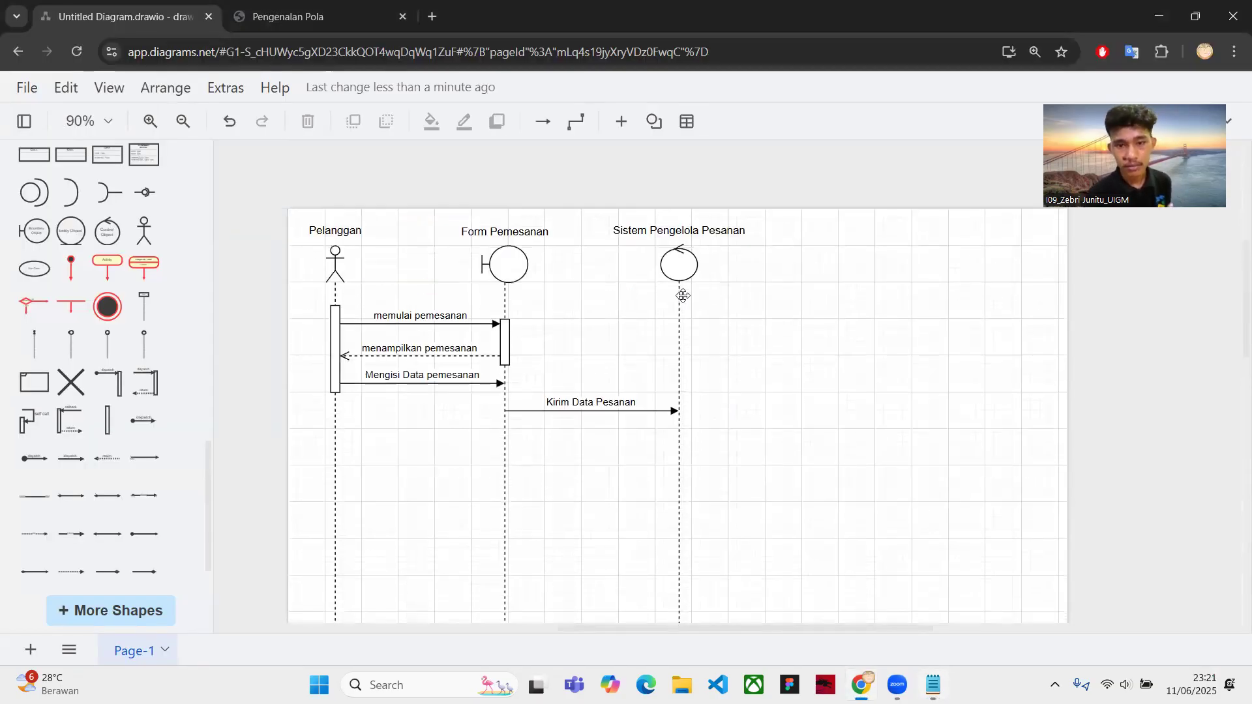
pyautogui.scroll(-1, 683, 295)
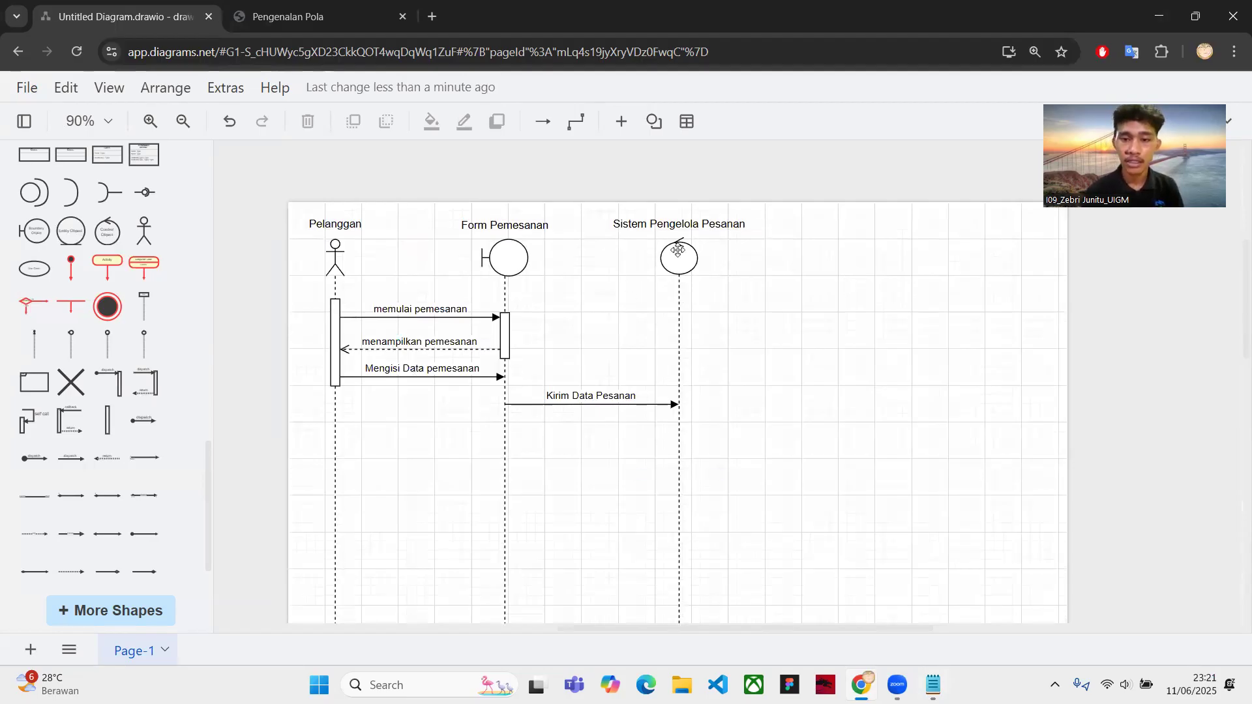
pyautogui.scroll(-2, 766, 417)
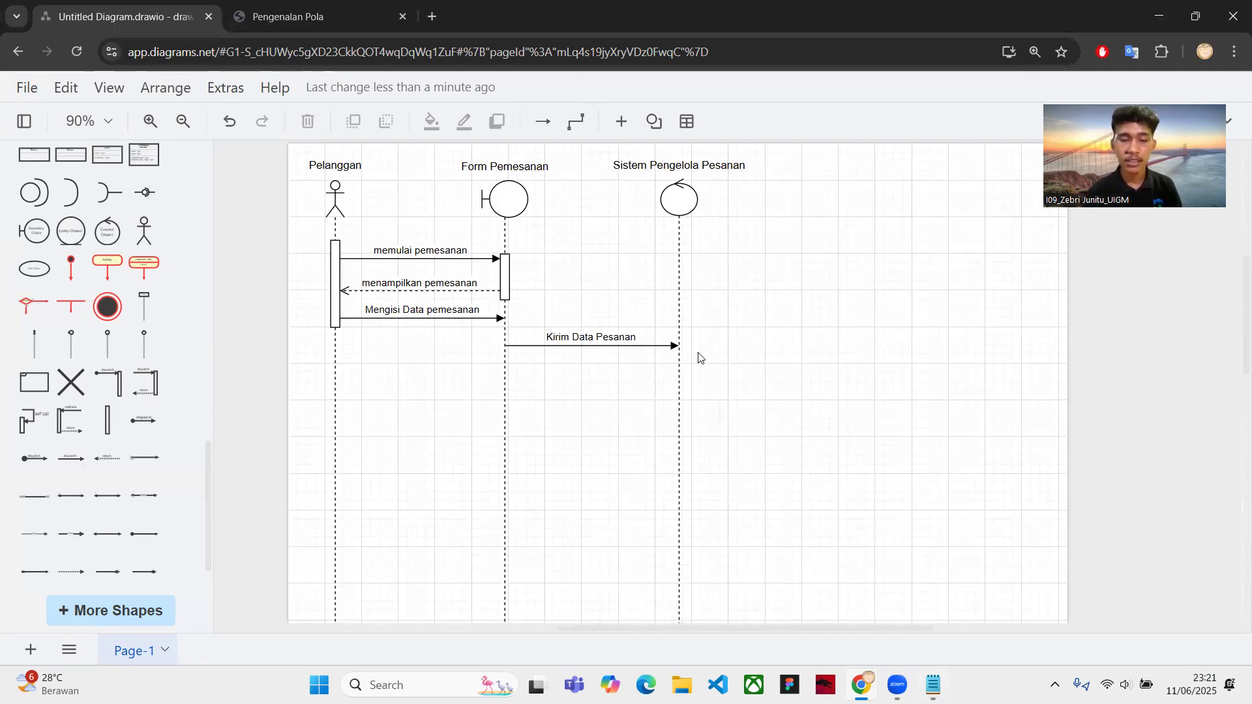
pyautogui.hotkey('alt', 'Tab')
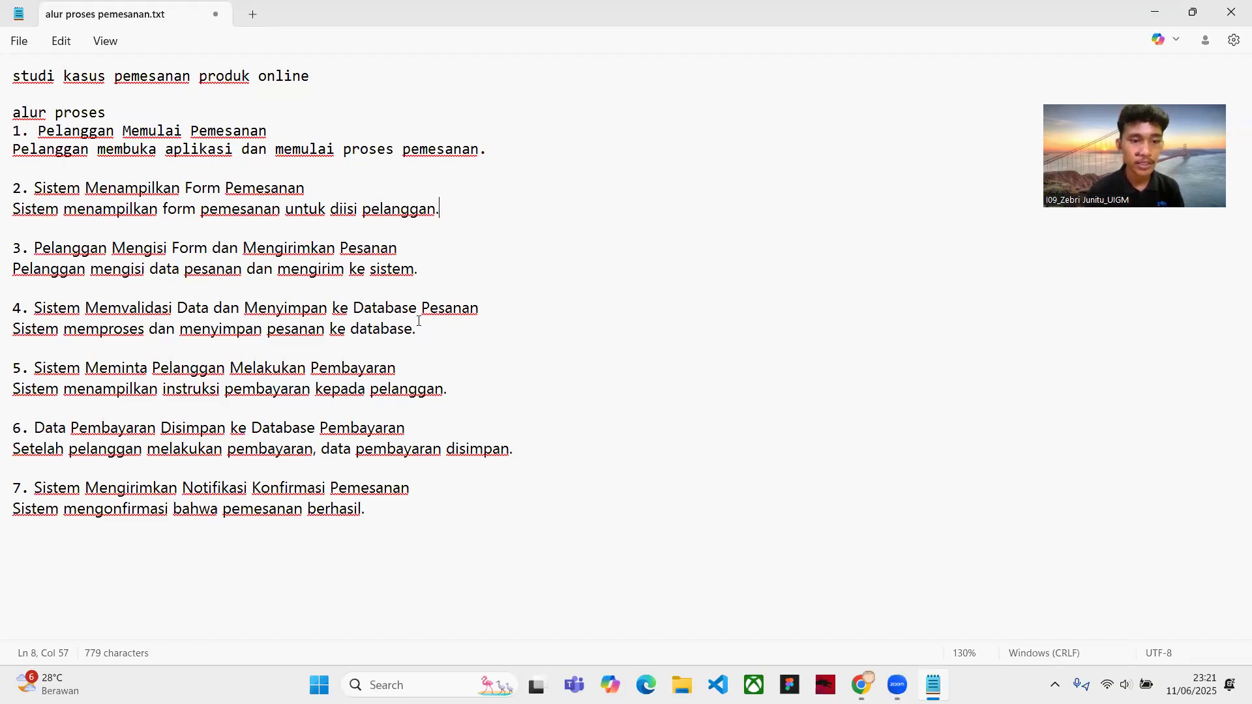
# Compare the diagram with the Notepad process notes, examining which databases items 4 and 6 name as participants
pyautogui.hotkey('alt', 'Tab')
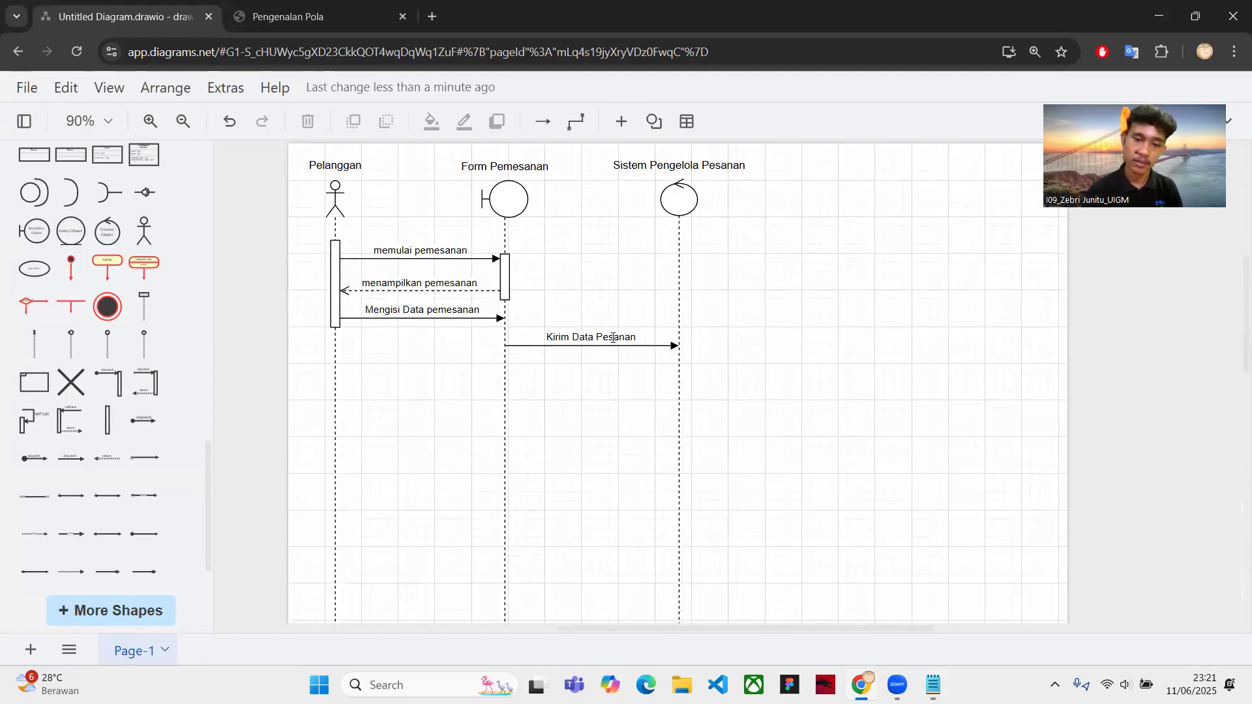
pyautogui.doubleClick(613, 338)
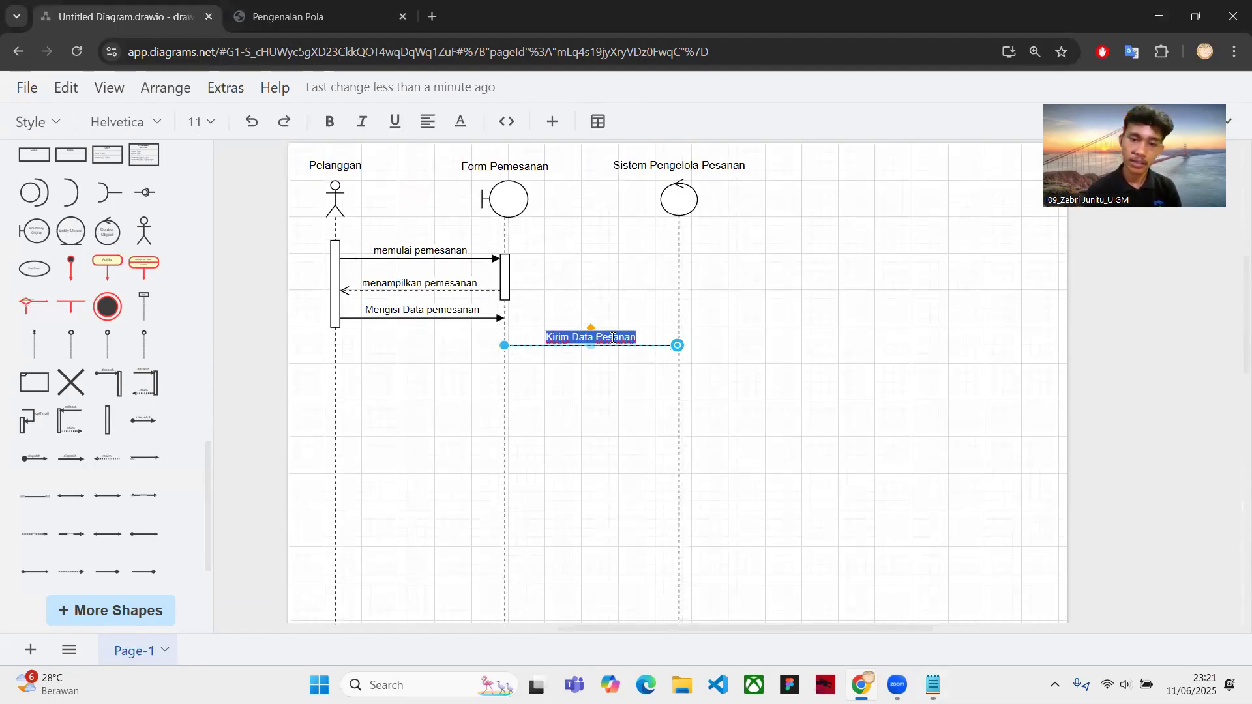
pyautogui.click(845, 328)
pyautogui.scroll(-1, 689, 352)
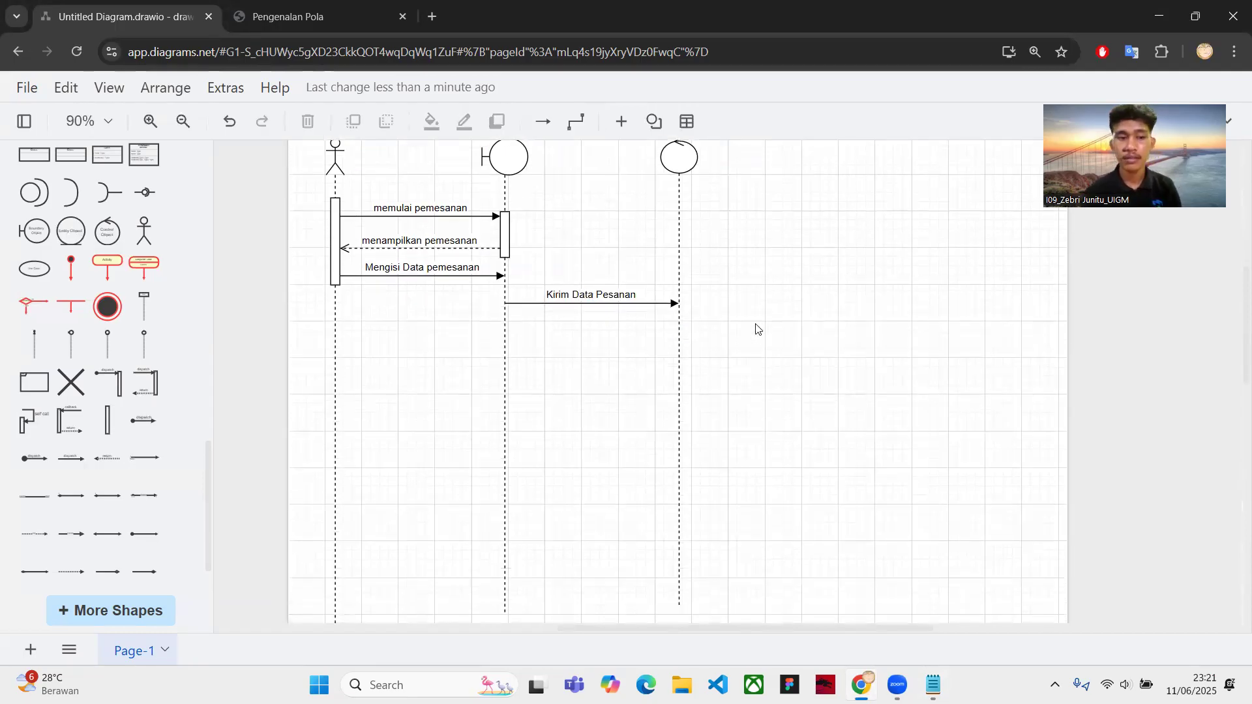
pyautogui.scroll(-1, 756, 329)
pyautogui.hotkey('alt', 'Tab')
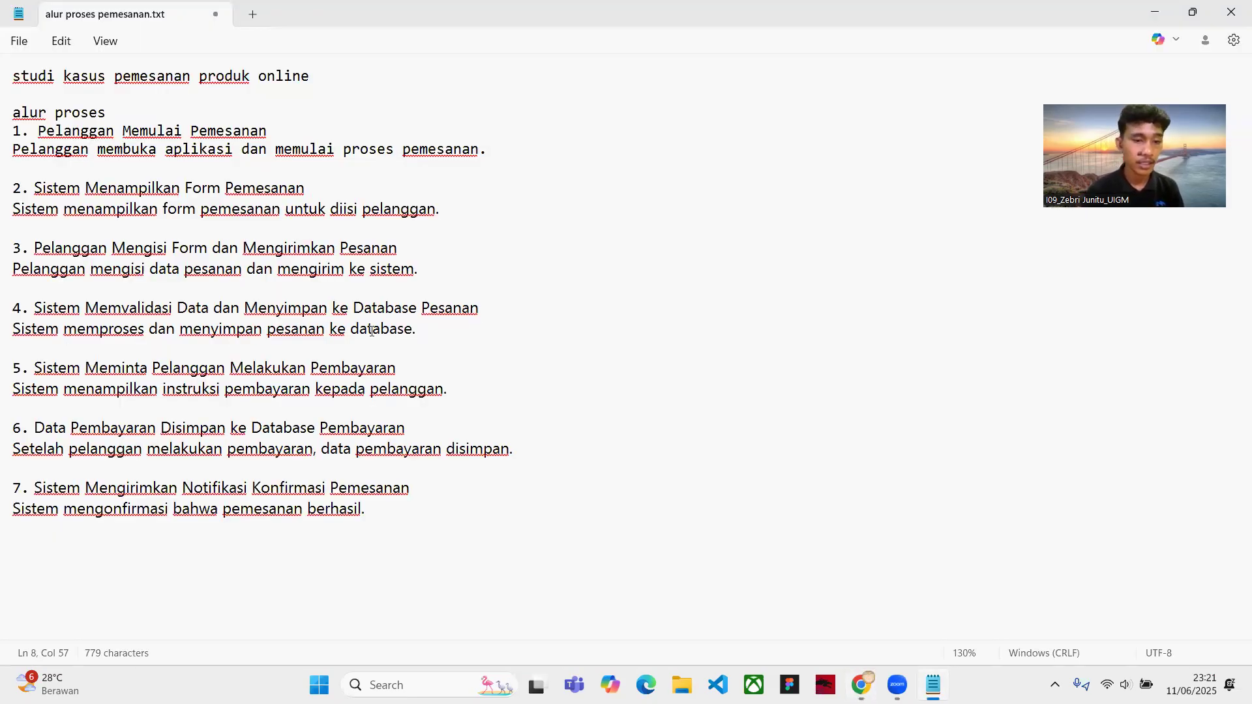
pyautogui.hotkey('alt', 'Tab')
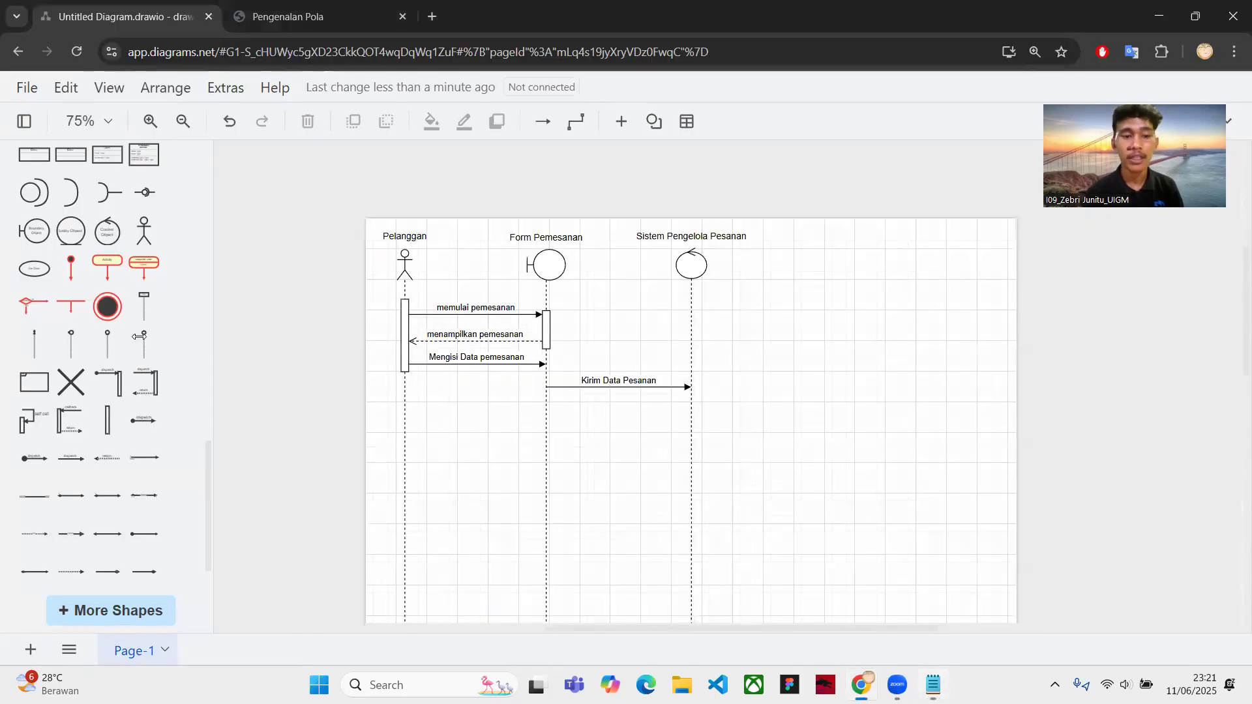
pyautogui.hotkey('alt', 'Tab')
pyautogui.moveTo(491, 309); pyautogui.dragTo(351, 309)
pyautogui.moveTo(423, 432); pyautogui.dragTo(251, 429)
pyautogui.hotkey('alt', 'Tab')
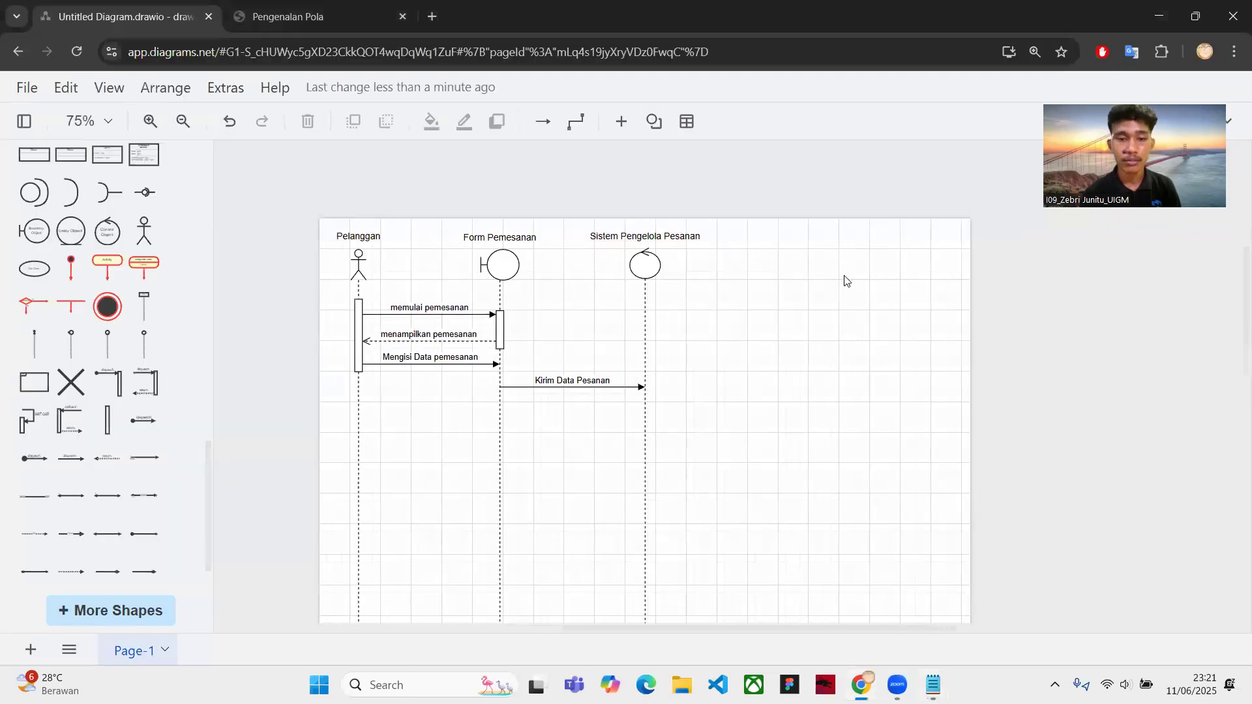
# Add an entity lifeline beside Sistem Pengelola Pesanan, extend it to about the other lifelines' length, and place a copy beside it at the same height
pyautogui.moveTo(102, 354); pyautogui.dragTo(780, 189)
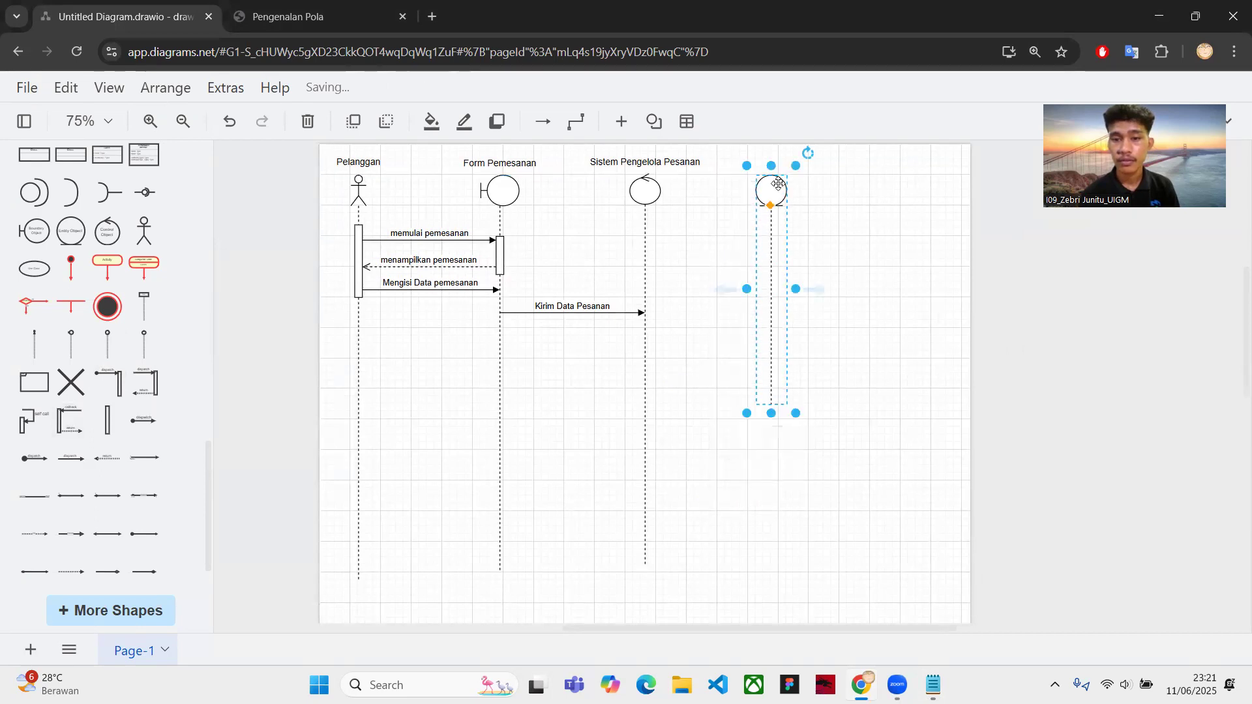
pyautogui.moveTo(771, 404); pyautogui.dragTo(772, 570)
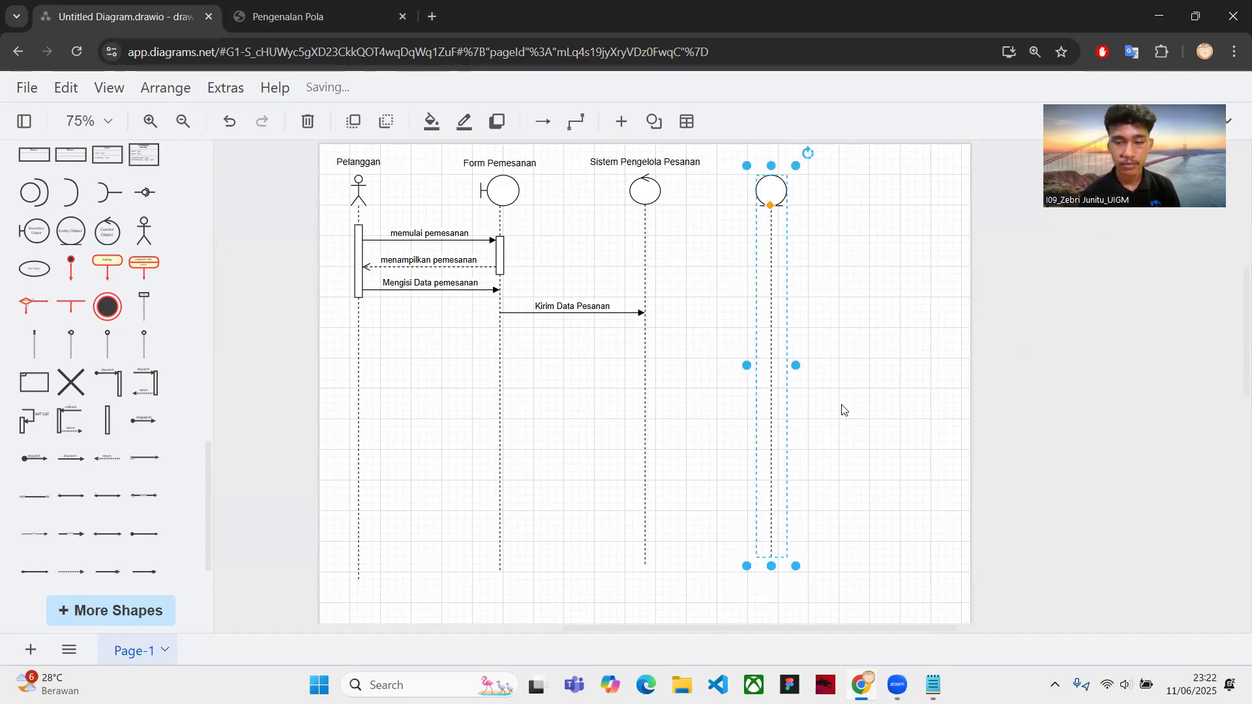
pyautogui.hotkey('ctrl', 'v')
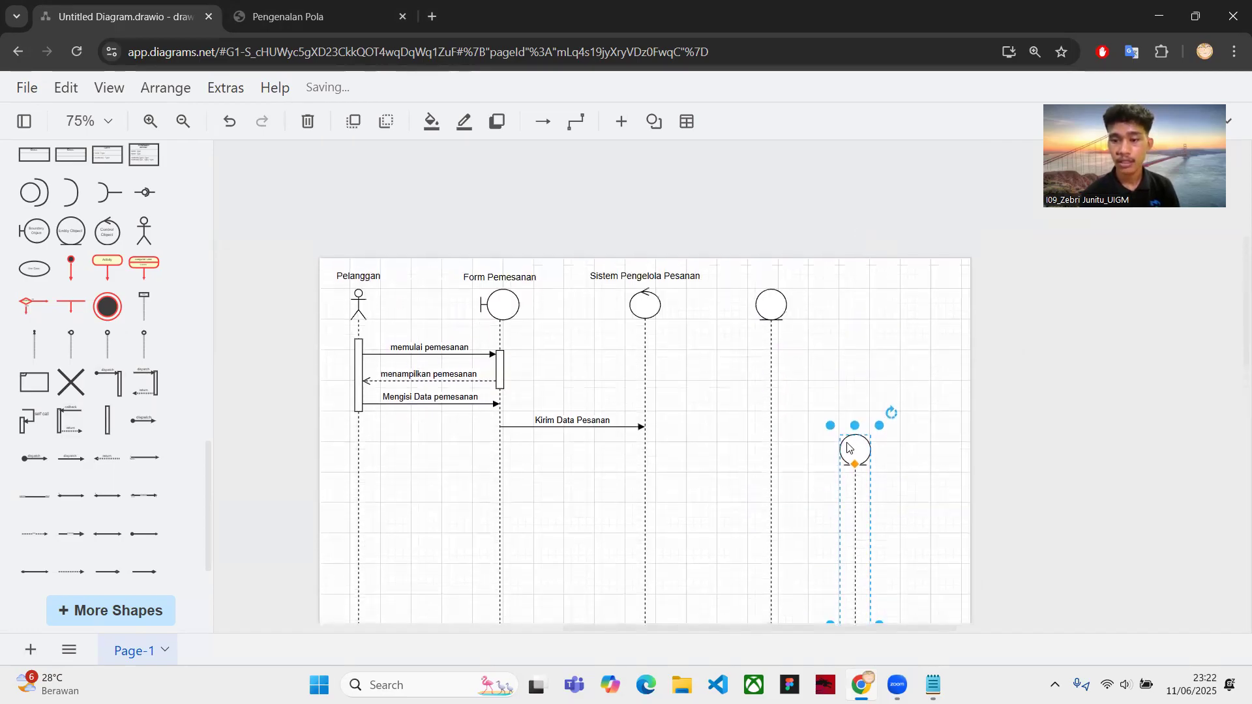
pyautogui.moveTo(852, 455); pyautogui.dragTo(896, 309)
# Add the title "Database Pesanan" above the first entity lifeline
pyautogui.click(774, 282)
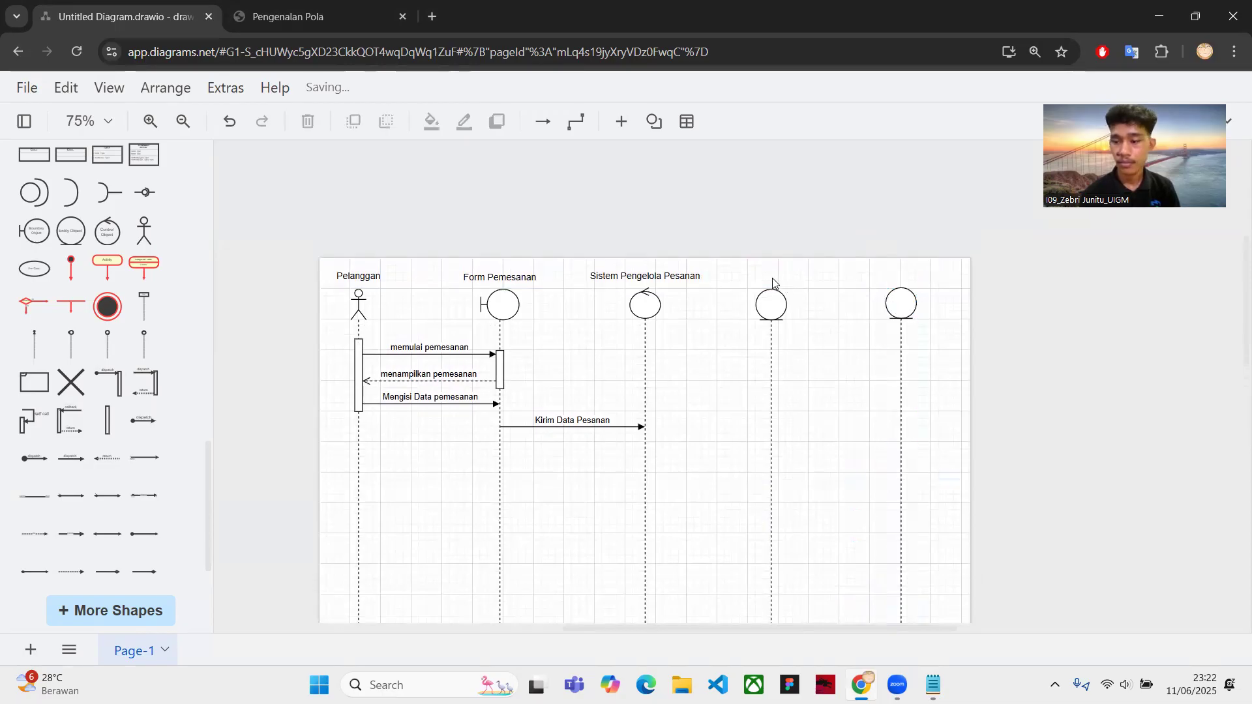
pyautogui.doubleClick(773, 281)
pyautogui.click(770, 279)
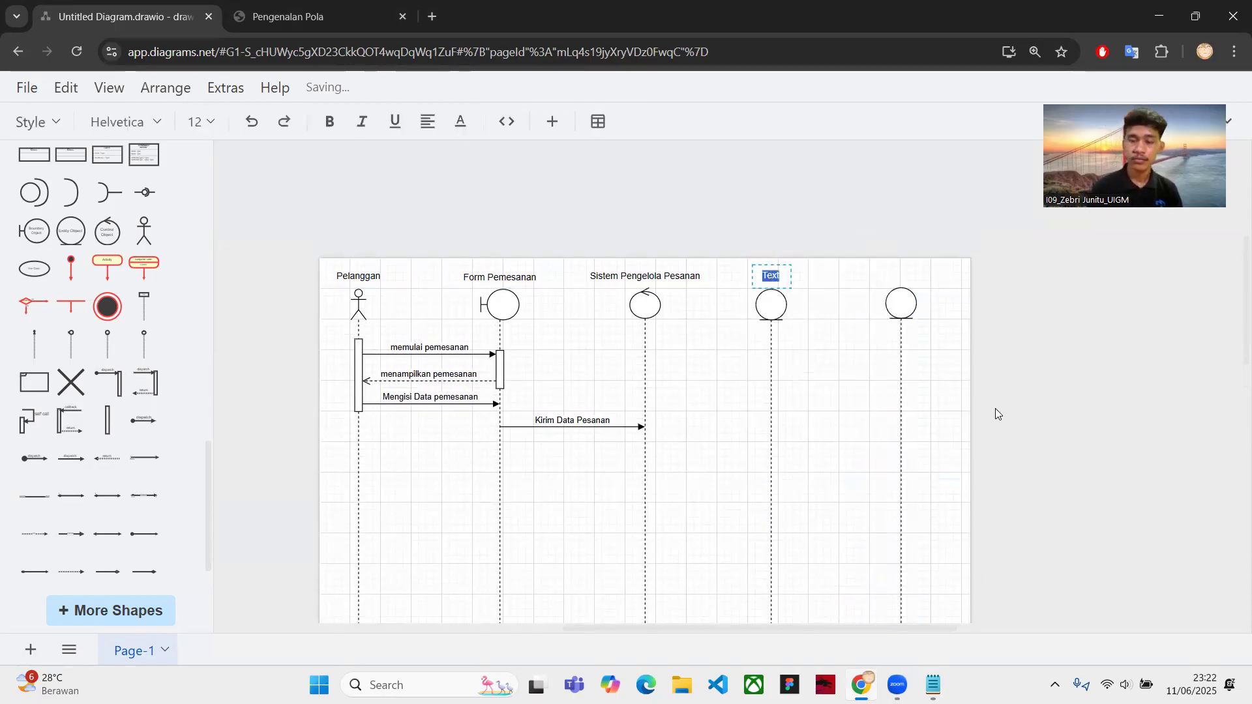
pyautogui.write('Database Pesana')
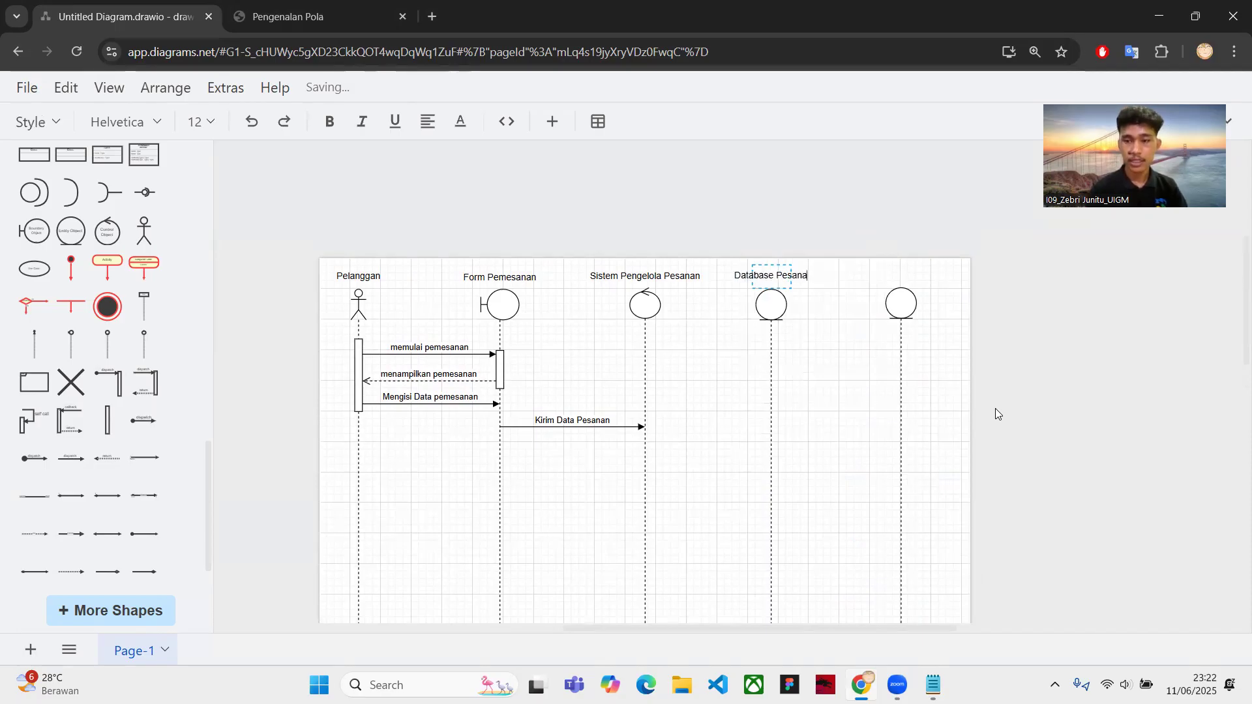
pyautogui.write('n')
# Add the title "Database Pembayaran" above the second entity lifeline
pyautogui.click(899, 277)
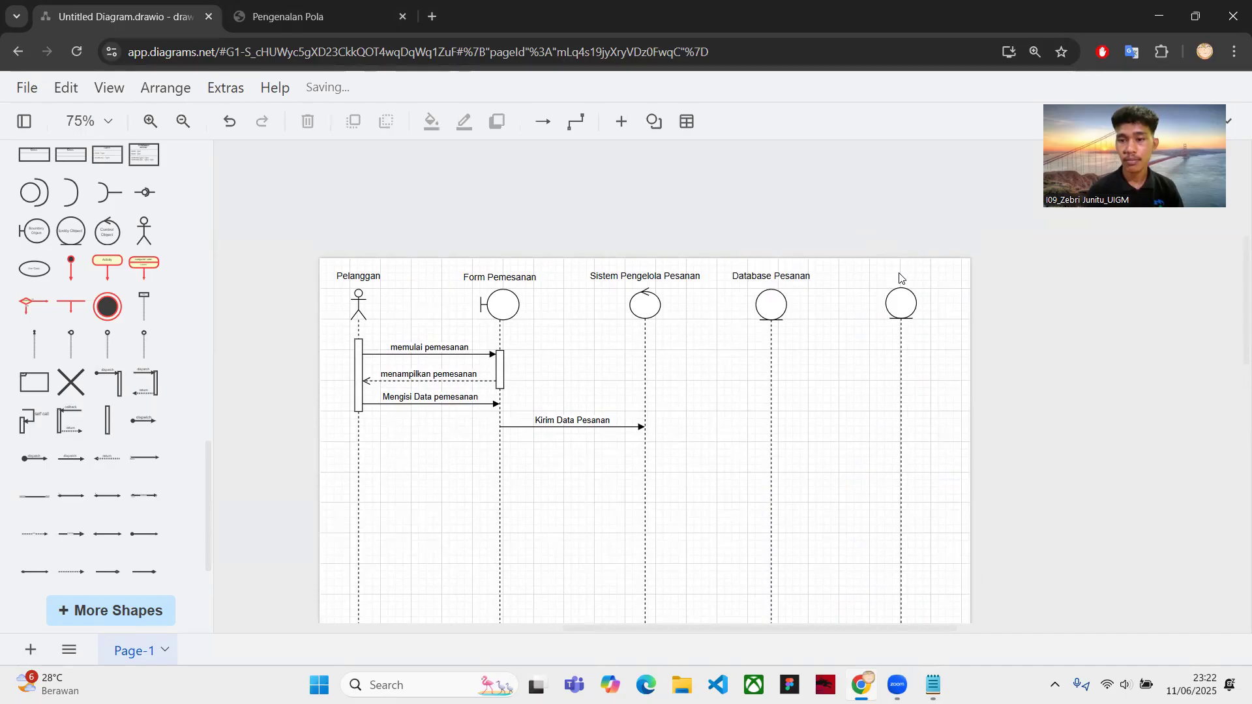
pyautogui.doubleClick(899, 277)
pyautogui.click(900, 274)
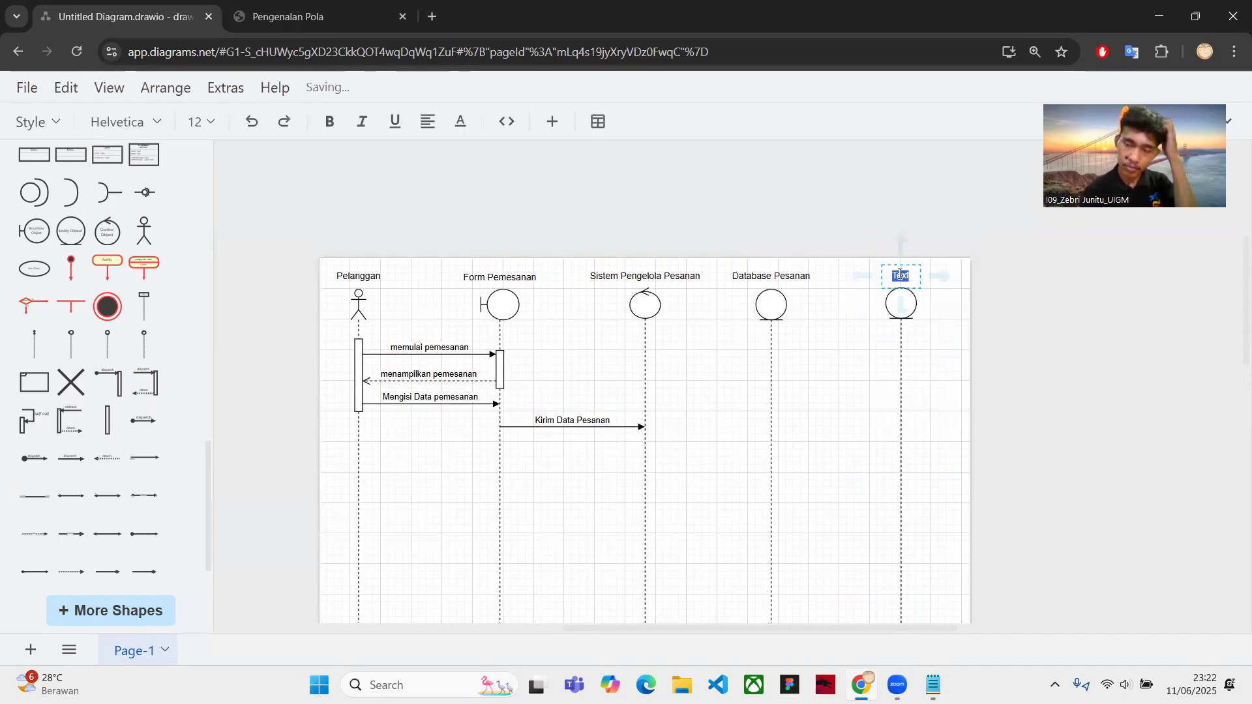
pyautogui.write('Pema')
pyautogui.press('BackSpace')
pyautogui.write('bay')
pyautogui.press('BackSpace')
pyautogui.press('BackSpace')
pyautogui.press('BackSpace')
pyautogui.press('BackSpace')
pyautogui.press('BackSpace')
pyautogui.press('BackSpace')
pyautogui.write('Database')
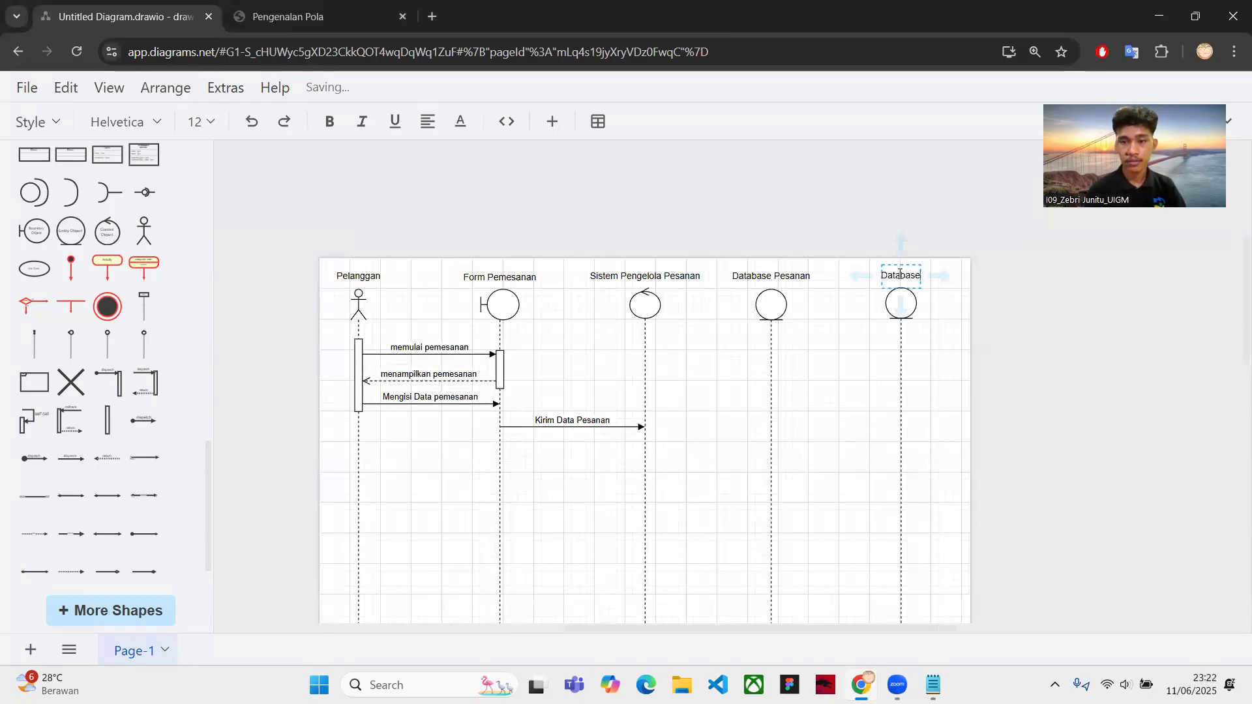
pyautogui.write(' Pembayaran')
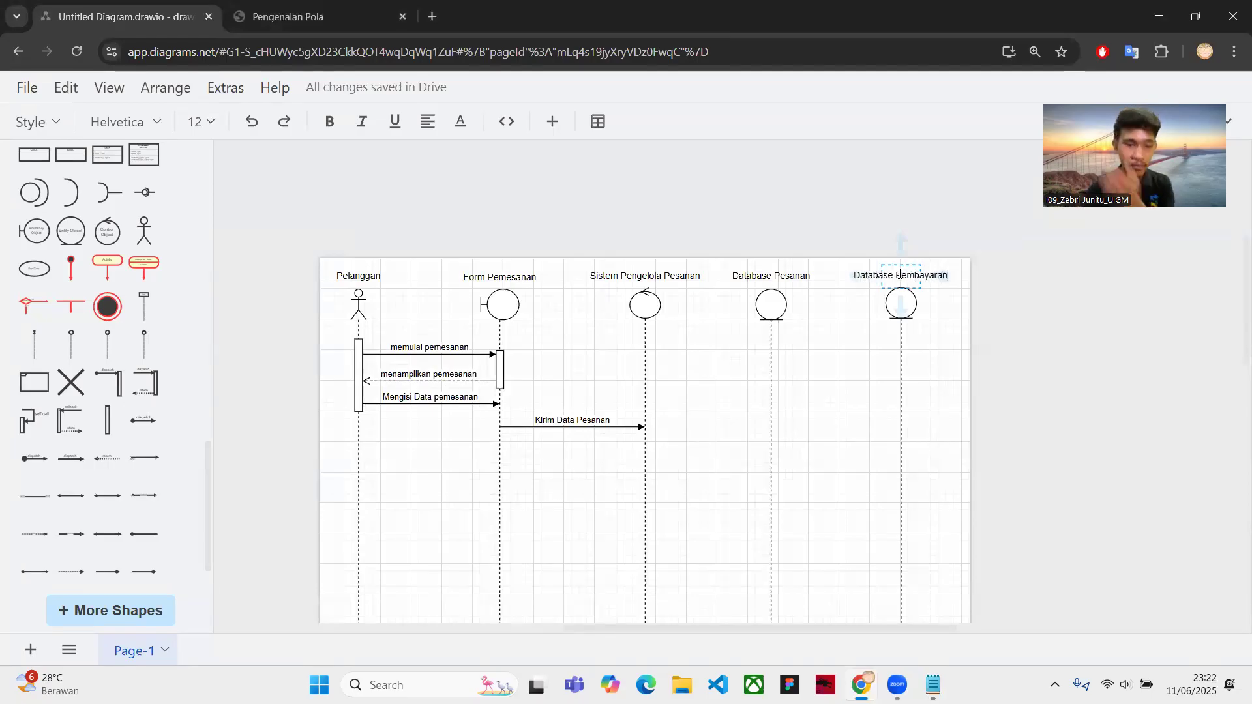
pyautogui.click(740, 456)
# Add a dispatch message labelled "Simpan Data Pesanan" from Sistem Pengelola Pesanan to Database Pesanan, below the "Kirim Data Pesanan" message
pyautogui.scroll(-3, 740, 457)
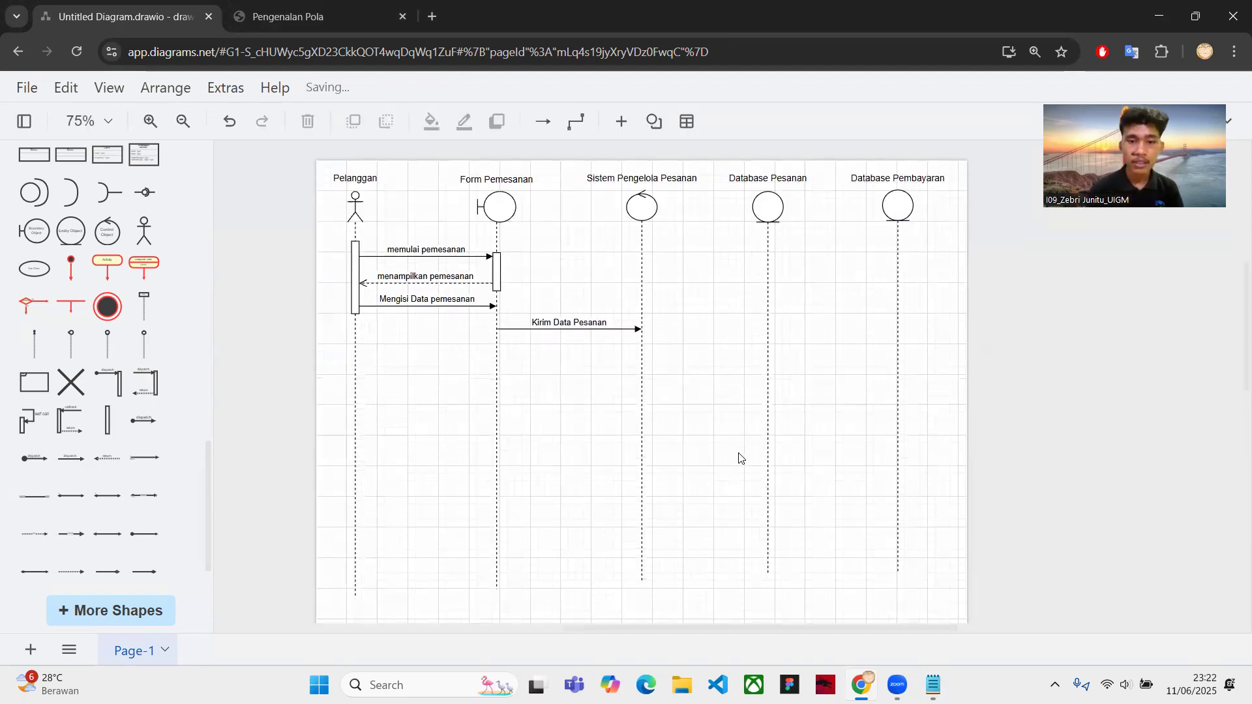
pyautogui.scroll(-1, 611, 244)
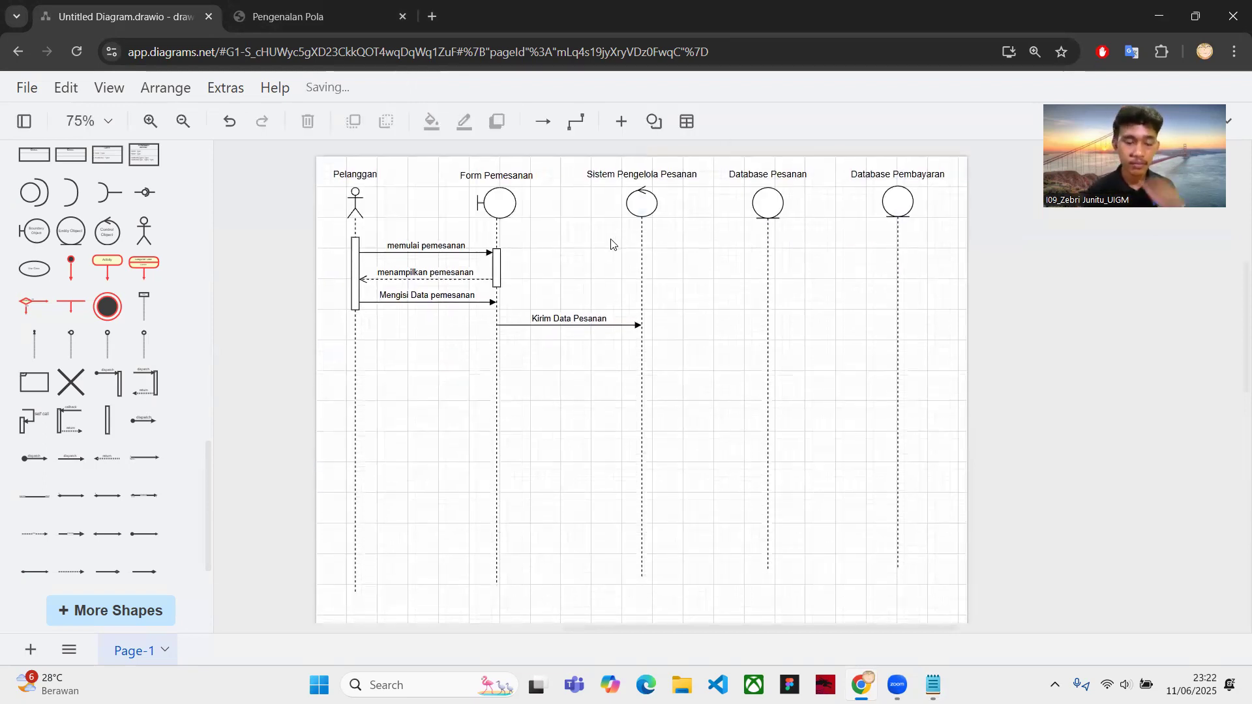
pyautogui.scroll(-1, 611, 245)
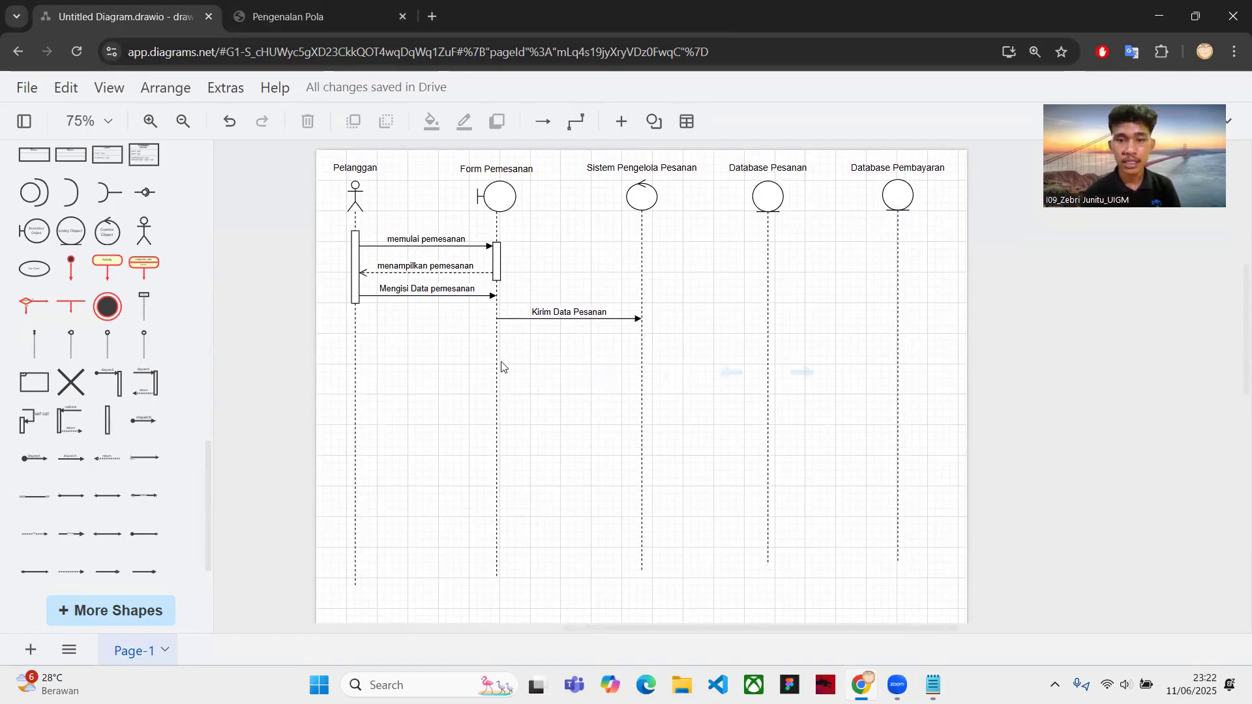
pyautogui.moveTo(71, 457); pyautogui.dragTo(767, 341)
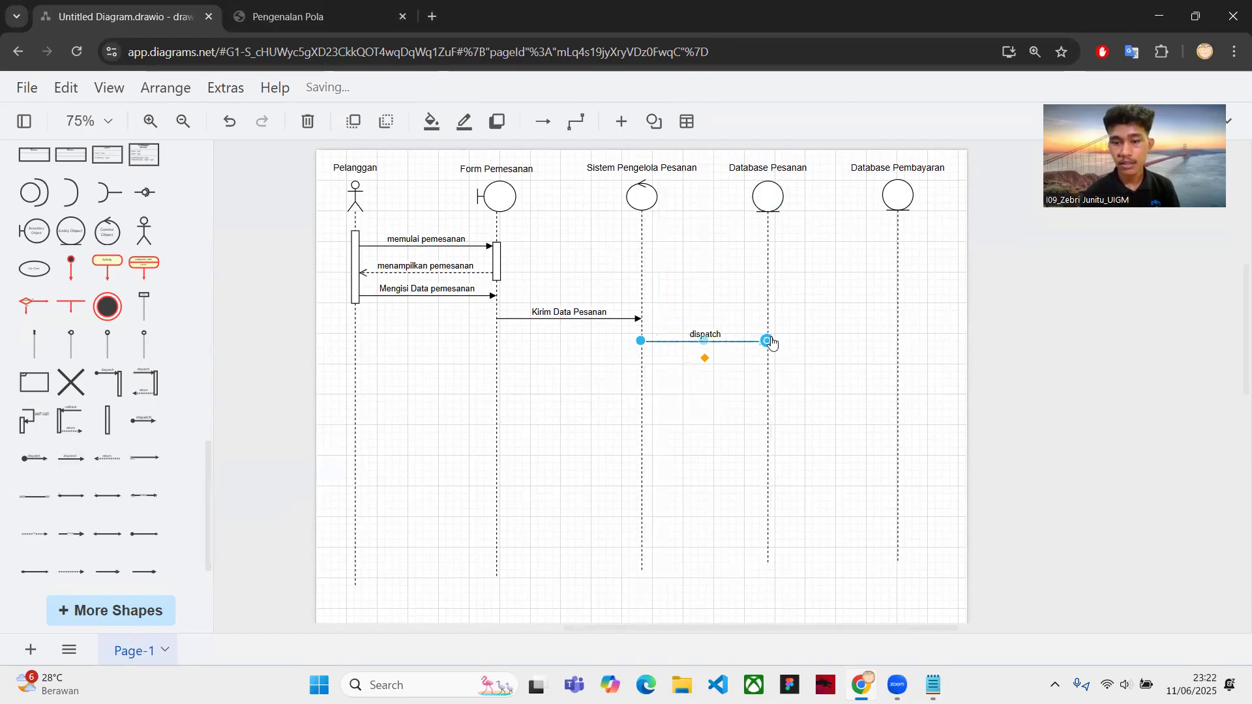
pyautogui.doubleClick(707, 333)
pyautogui.write('Simpan')
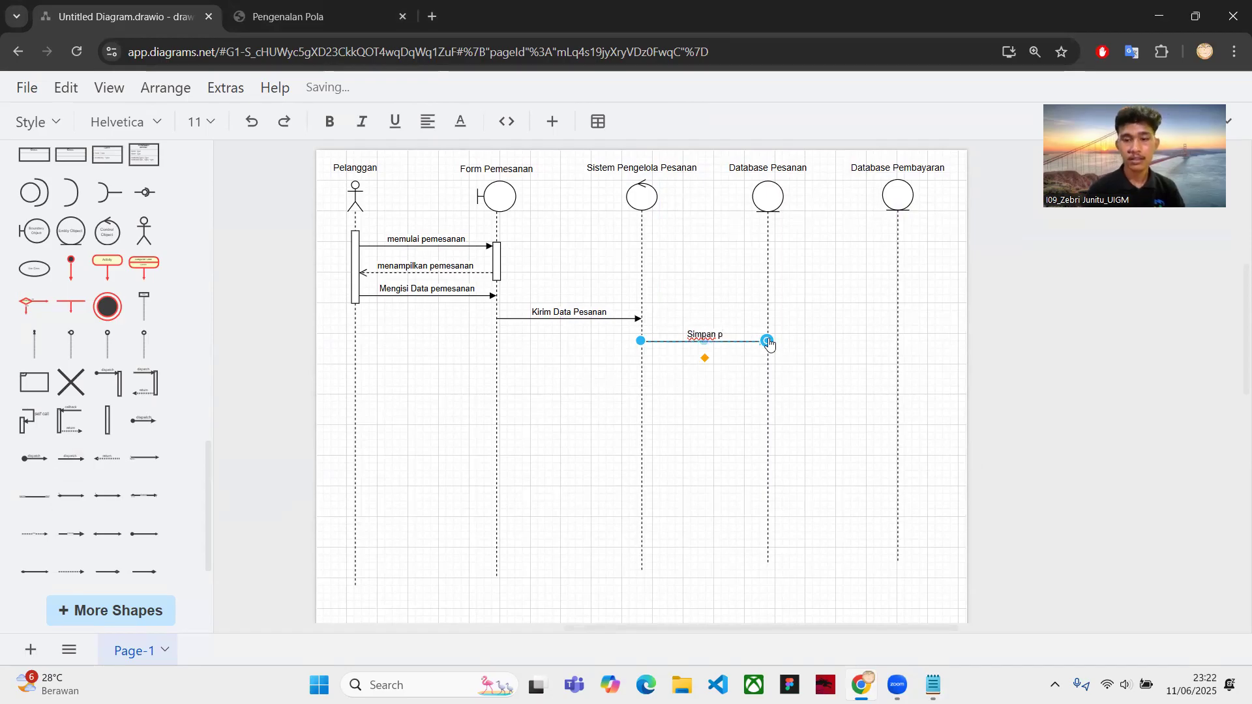
pyautogui.write(' Data Pesanan')
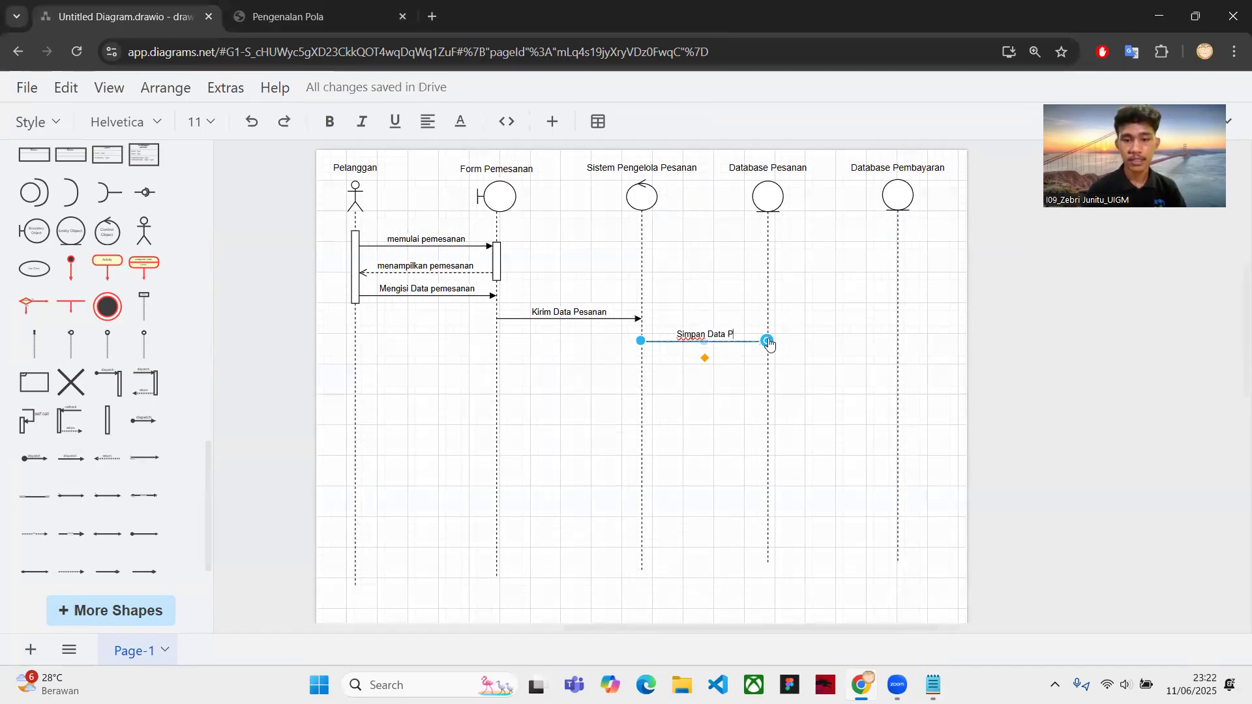
pyautogui.click(792, 338)
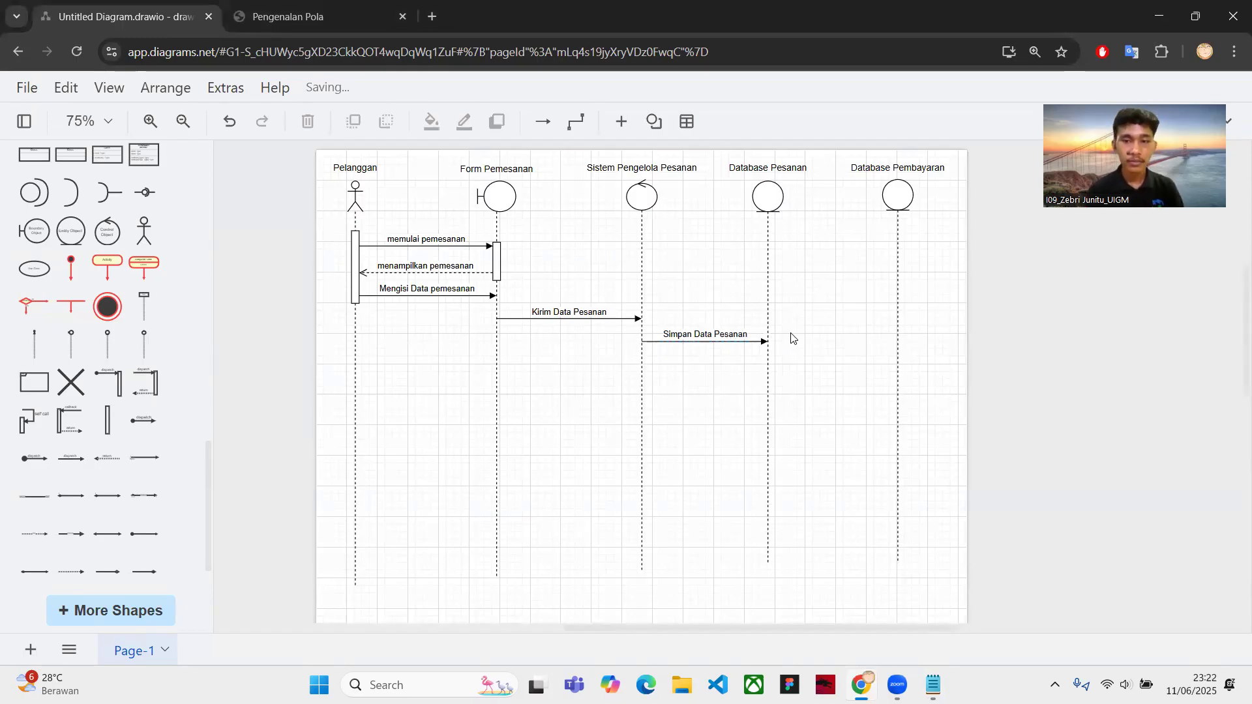
# Consult the Notepad notes, and add a dashed return message from Sistem Pengelola Pesanan to Form Pemesanan below the "Simpan Data Pesanan" message
pyautogui.hotkey('alt', 'Tab')
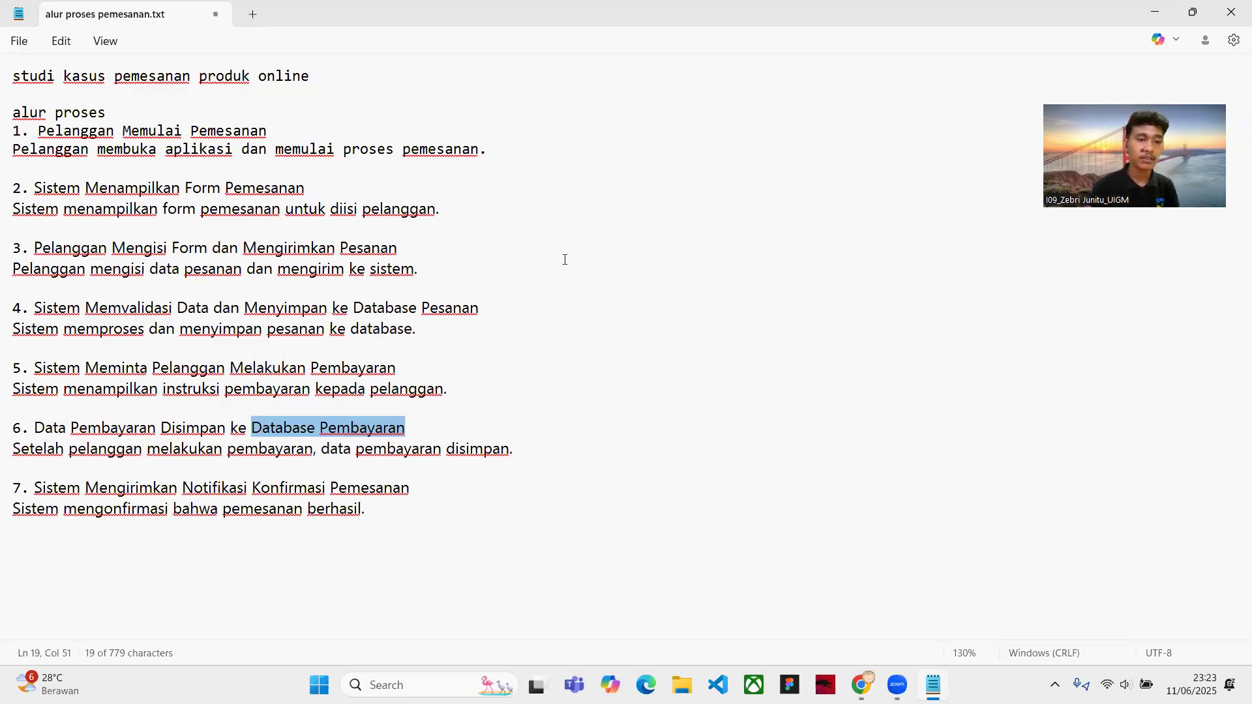
pyautogui.click(719, 320)
pyautogui.hotkey('alt', 'Tab')
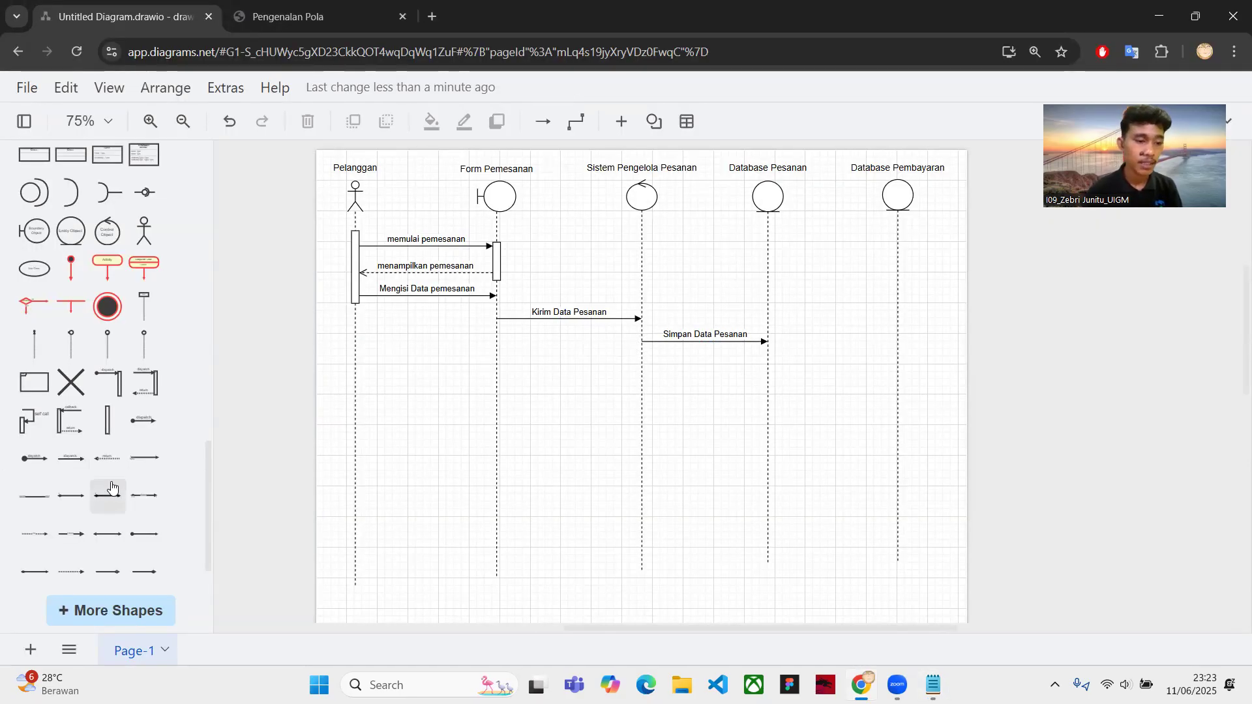
pyautogui.click(107, 458)
pyautogui.moveTo(740, 382); pyautogui.dragTo(495, 369)
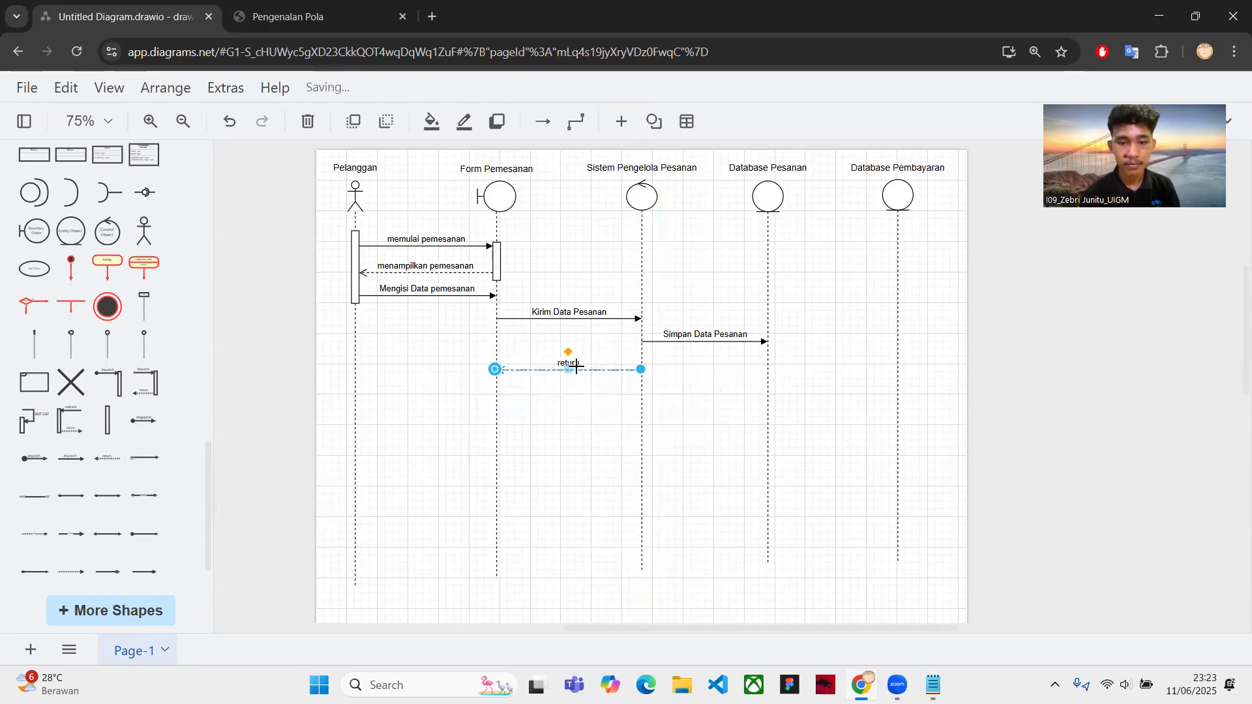
# Label the return message between Sistem Pengelola Pesanan and Form Pemesanan "Minta Pembayaran"
pyautogui.write('Minta Pembauara')
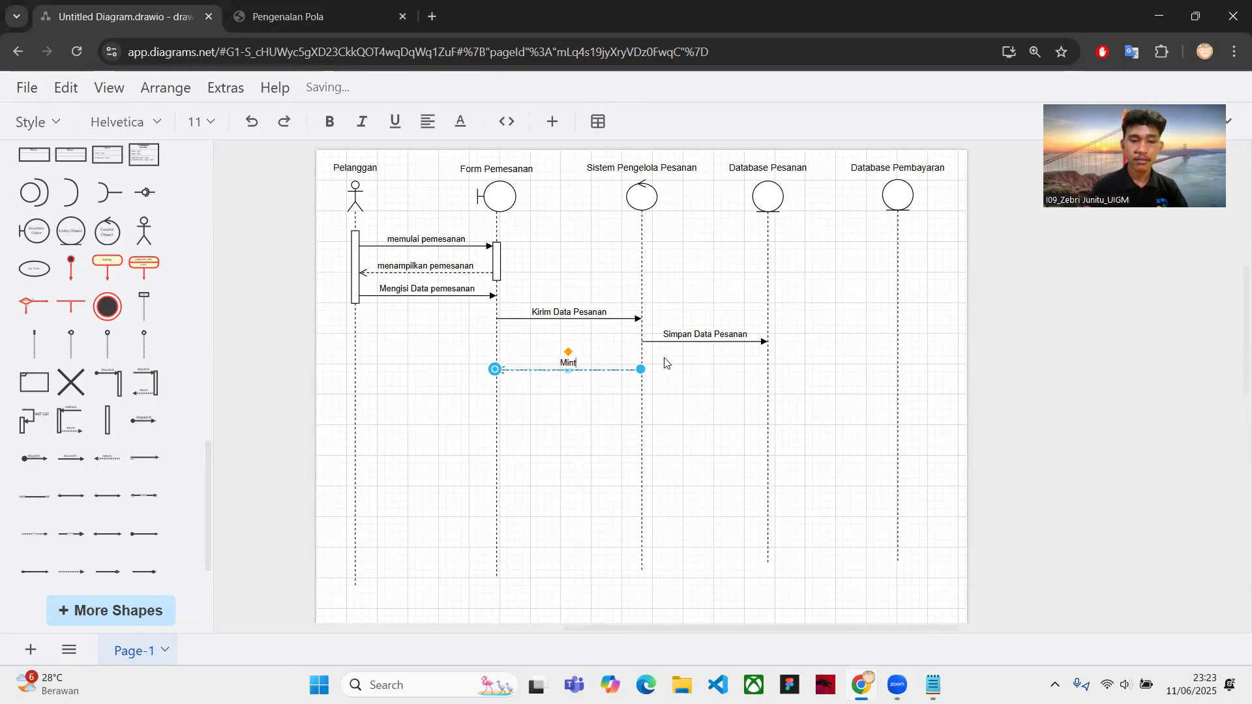
pyautogui.press('BackSpace')
pyautogui.press('BackSpace')
pyautogui.press('BackSpace')
pyautogui.press('BackSpace')
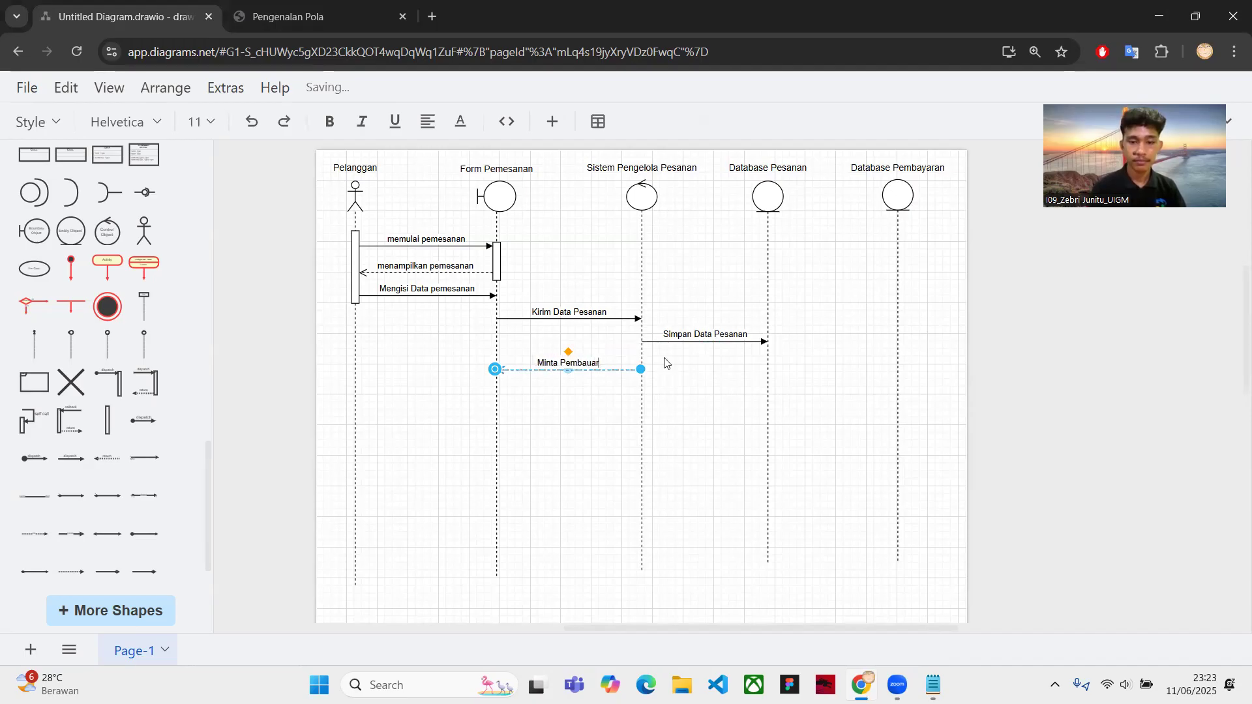
pyautogui.write('yaran')
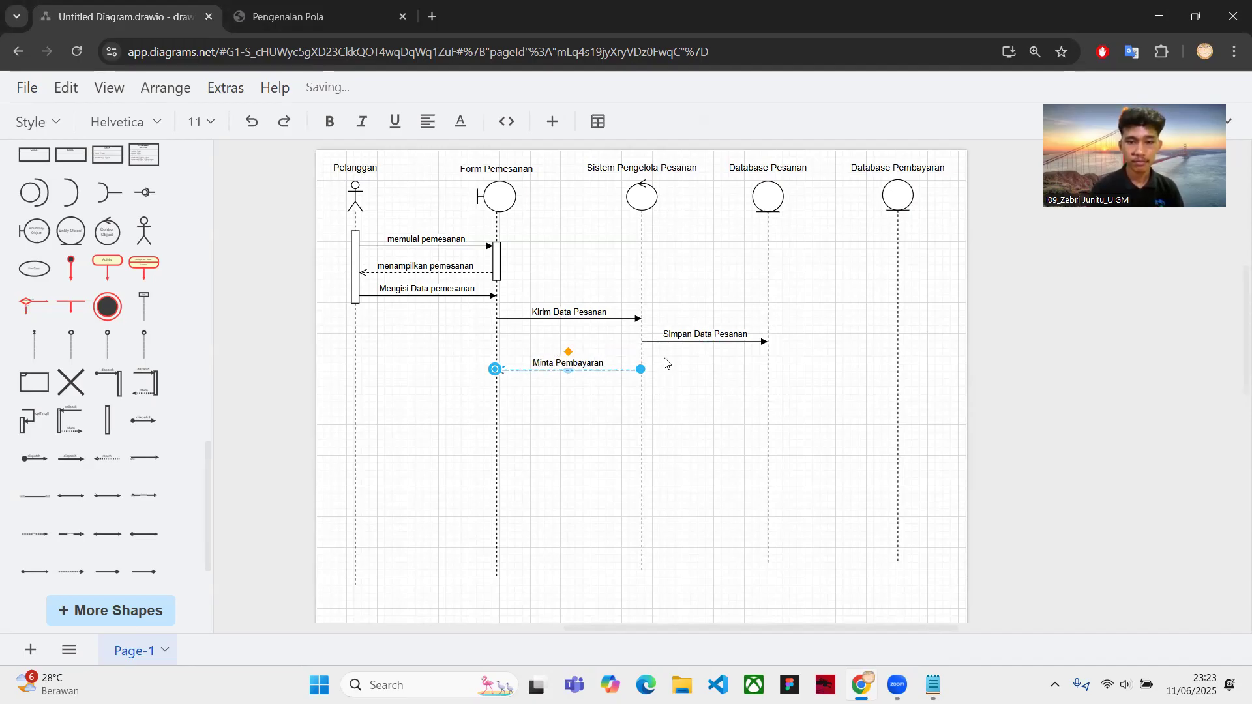
pyautogui.press('Escape')
pyautogui.click(484, 366)
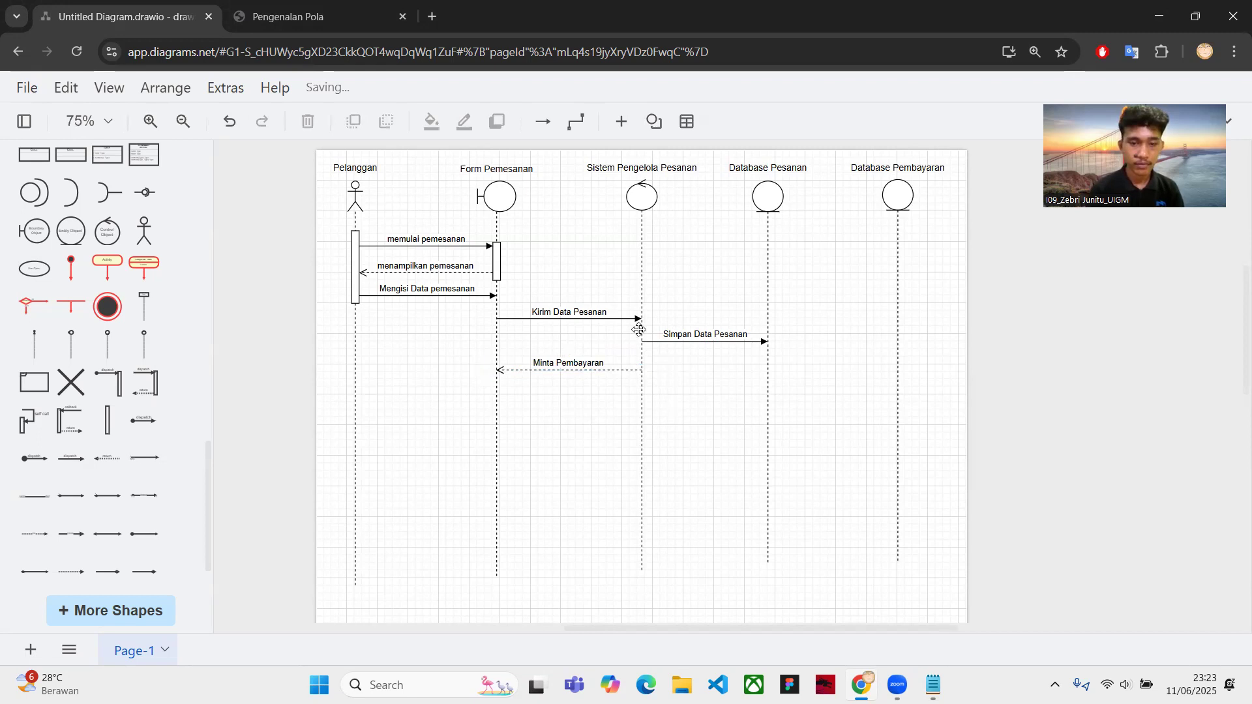
# Add a straight dashed return message from the Form Pemesanan lifeline to the Pelanggan lifeline, below the "Minta Pembayaran" message
pyautogui.moveTo(107, 457); pyautogui.dragTo(360, 409)
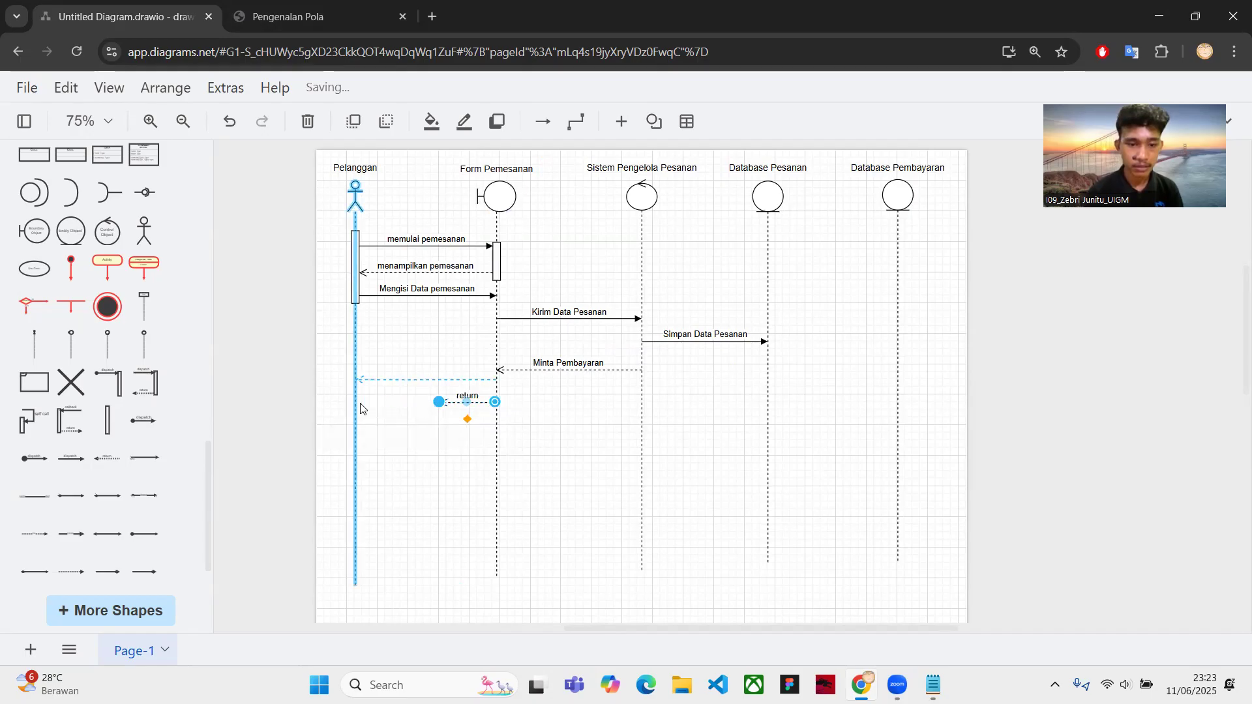
pyautogui.moveTo(583, 394); pyautogui.dragTo(532, 395)
pyautogui.click(454, 389)
pyautogui.moveTo(453, 379); pyautogui.dragTo(451, 396)
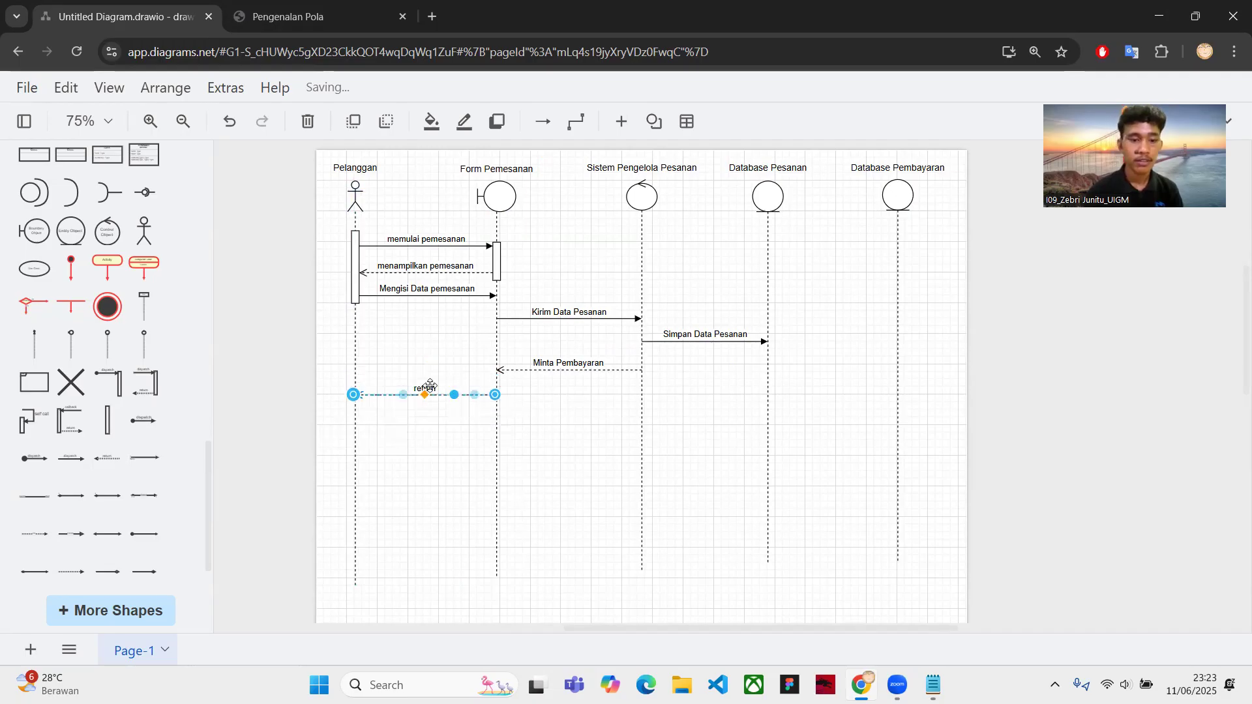
# Label the return message between Form Pemesanan and Pelanggan "Tampilkan Instruksi Pembayaran"
pyautogui.doubleClick(430, 385)
pyautogui.write('Tampil')
pyautogui.press('BackSpace')
pyautogui.write('lkan Instruksi Pembau')
pyautogui.press('BackSpace')
pyautogui.write('yaran')
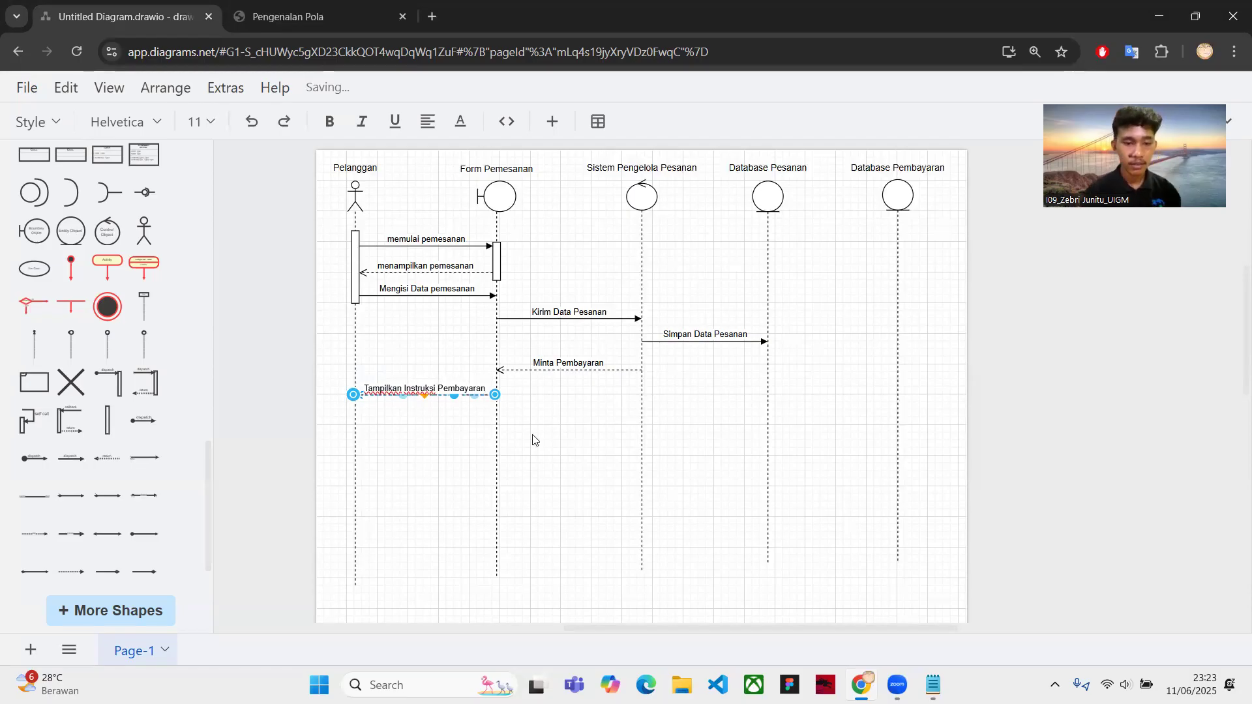
pyautogui.click(533, 440)
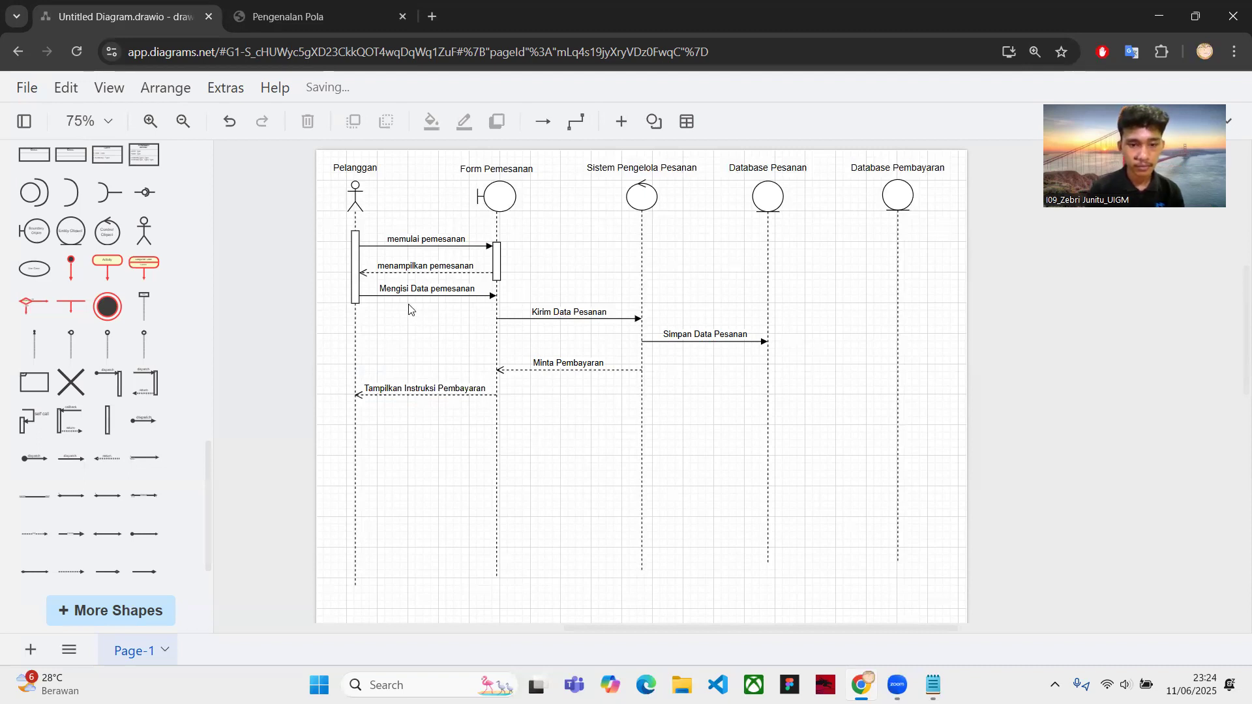
# Extend the activation bar on the Form Pemesanan lifeline down past the "Mengisi Data pemesanan" message
pyautogui.click(499, 264)
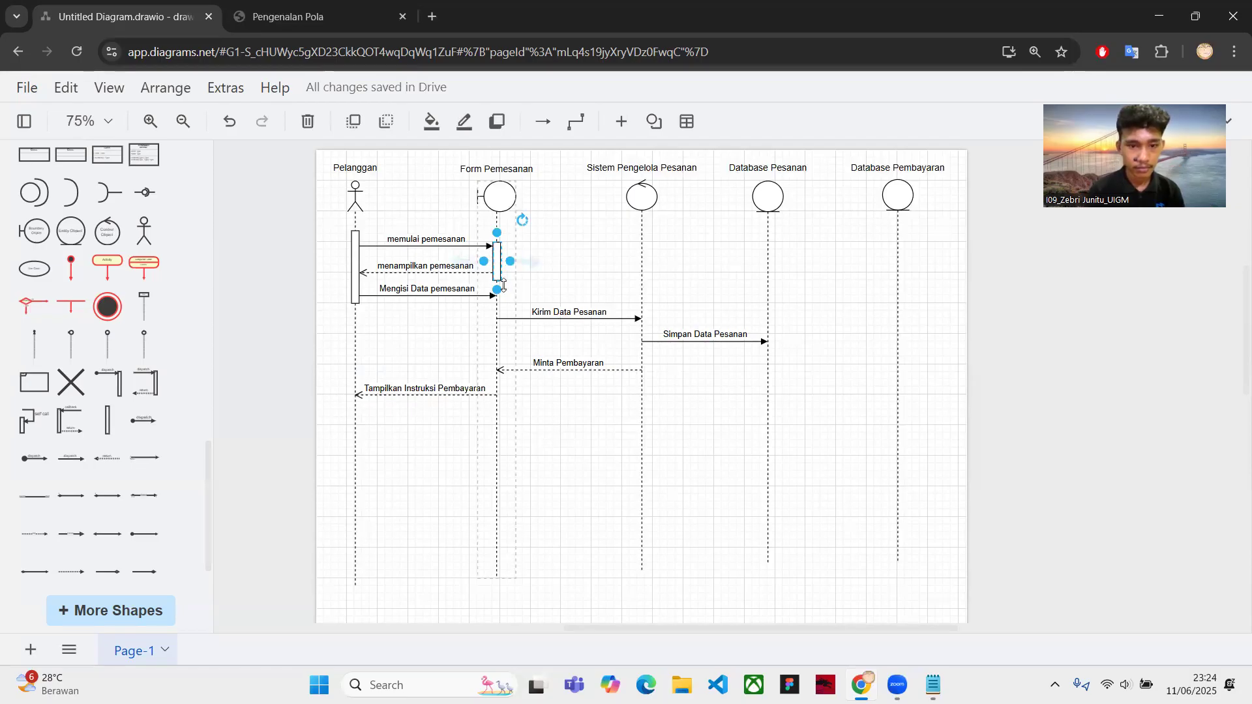
pyautogui.moveTo(497, 289); pyautogui.dragTo(501, 311)
pyautogui.moveTo(542, 273)
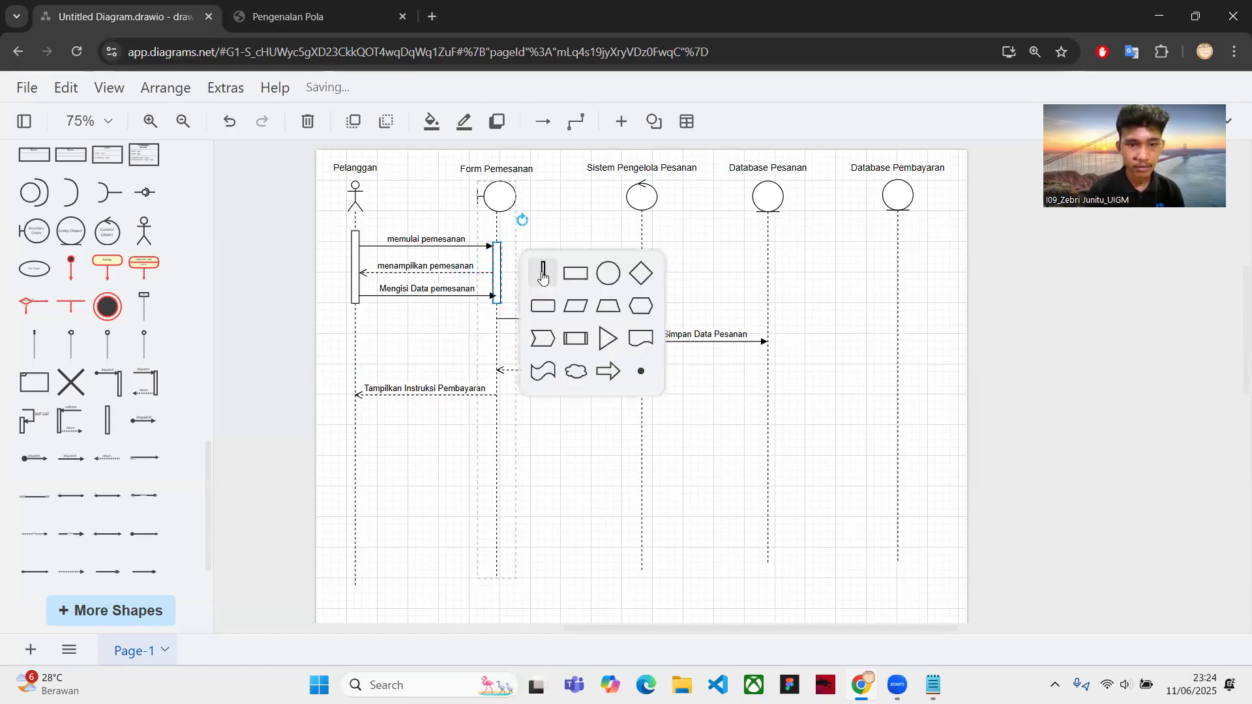
pyautogui.click(553, 234)
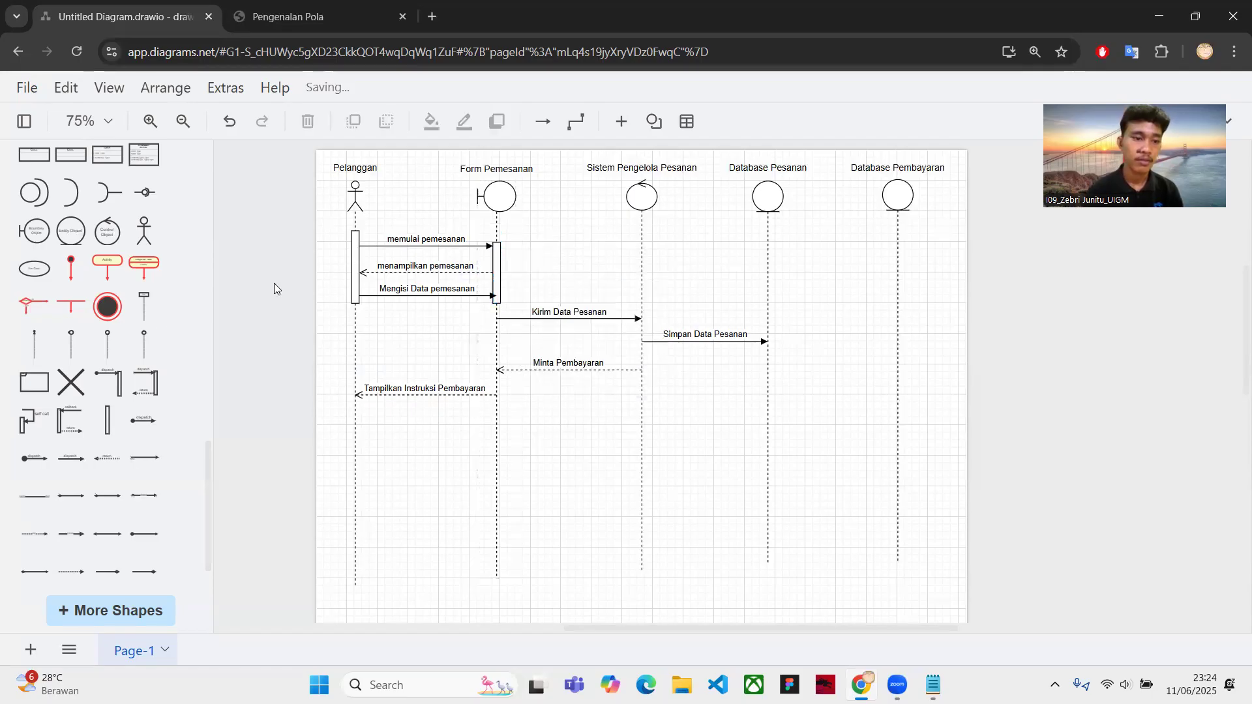
# Add activation bars on the Form Pemesanan and Sistem Pengelola Pesanan lifelines, each spanning from "Kirim Data Pesanan" to "Minta Pembayaran"
pyautogui.moveTo(108, 419); pyautogui.dragTo(508, 394)
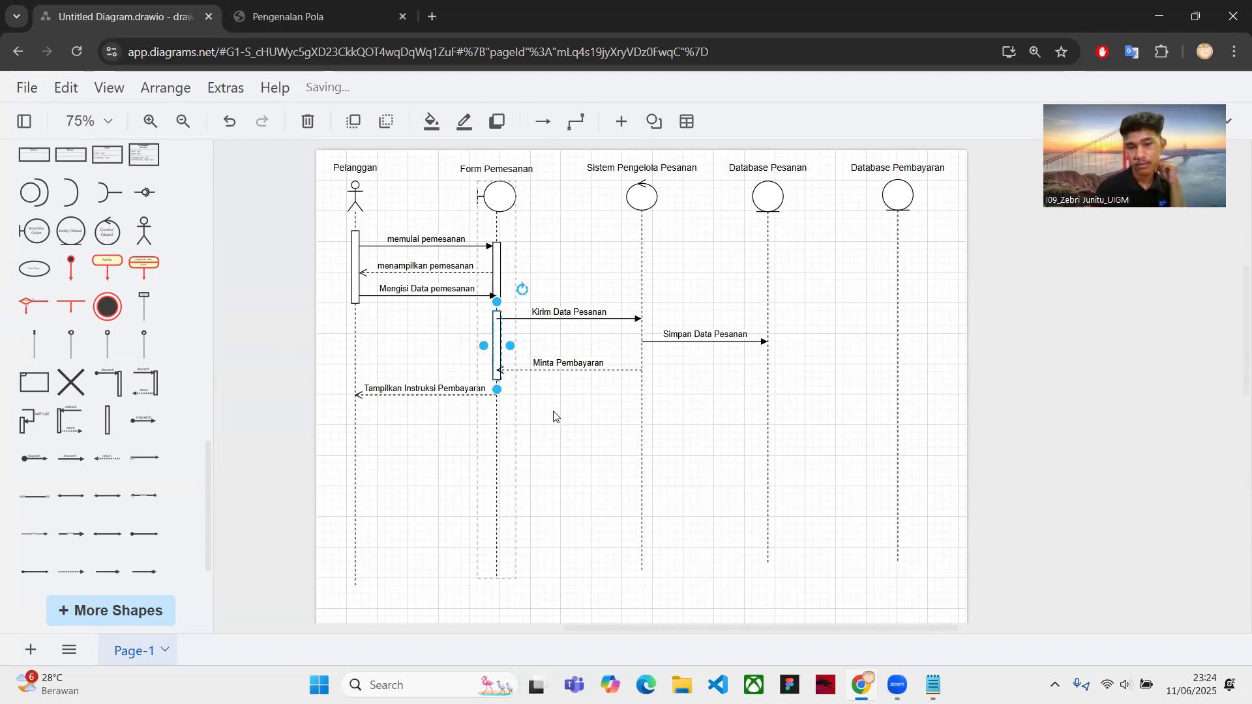
pyautogui.click(554, 416)
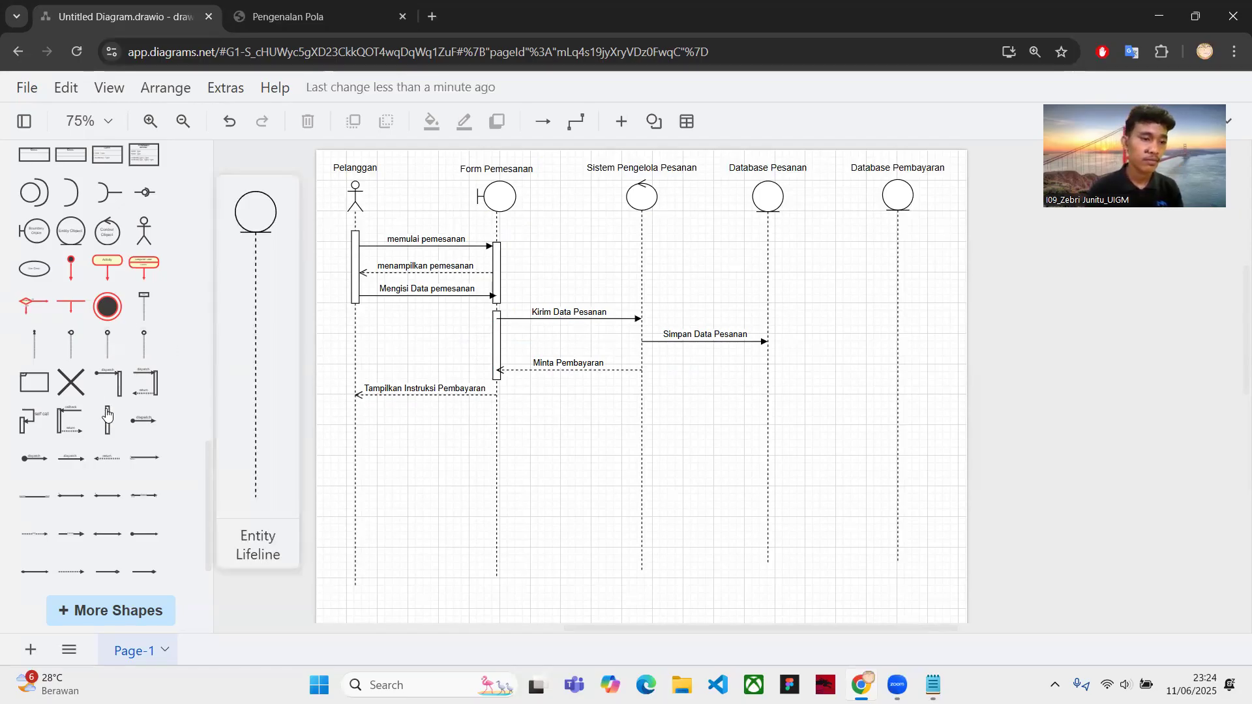
pyautogui.moveTo(108, 415); pyautogui.dragTo(646, 330)
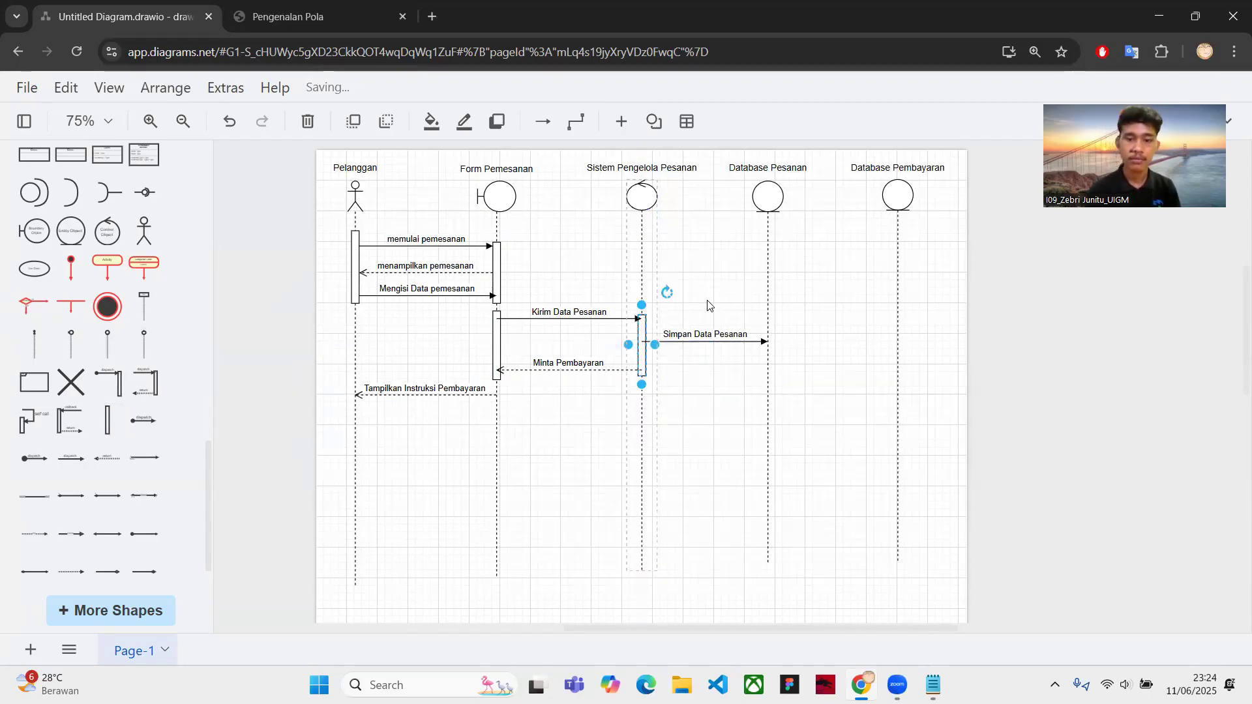
pyautogui.click(708, 306)
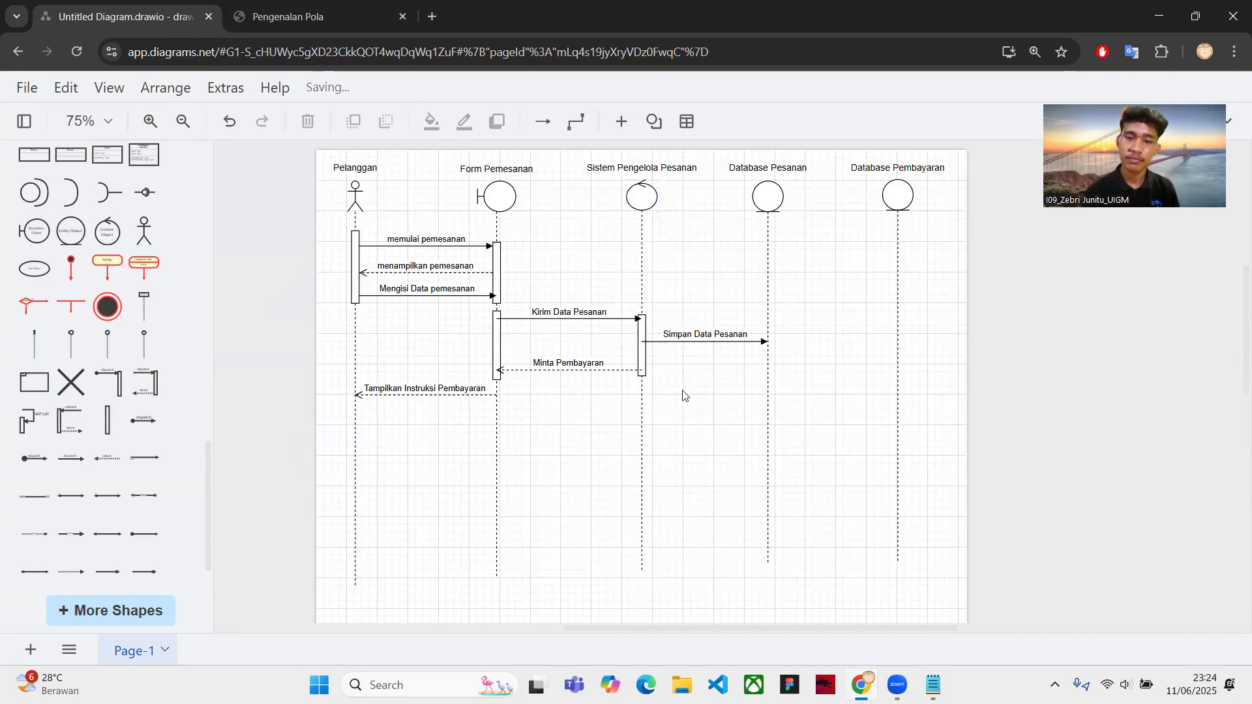
# Consult the Notepad notes, and add a solid message arrow from Pelanggan to Form Pemesanan below "Tampilkan Instruksi Pembayaran"
pyautogui.scroll(-1, 683, 395)
pyautogui.scroll(-1, 683, 395)
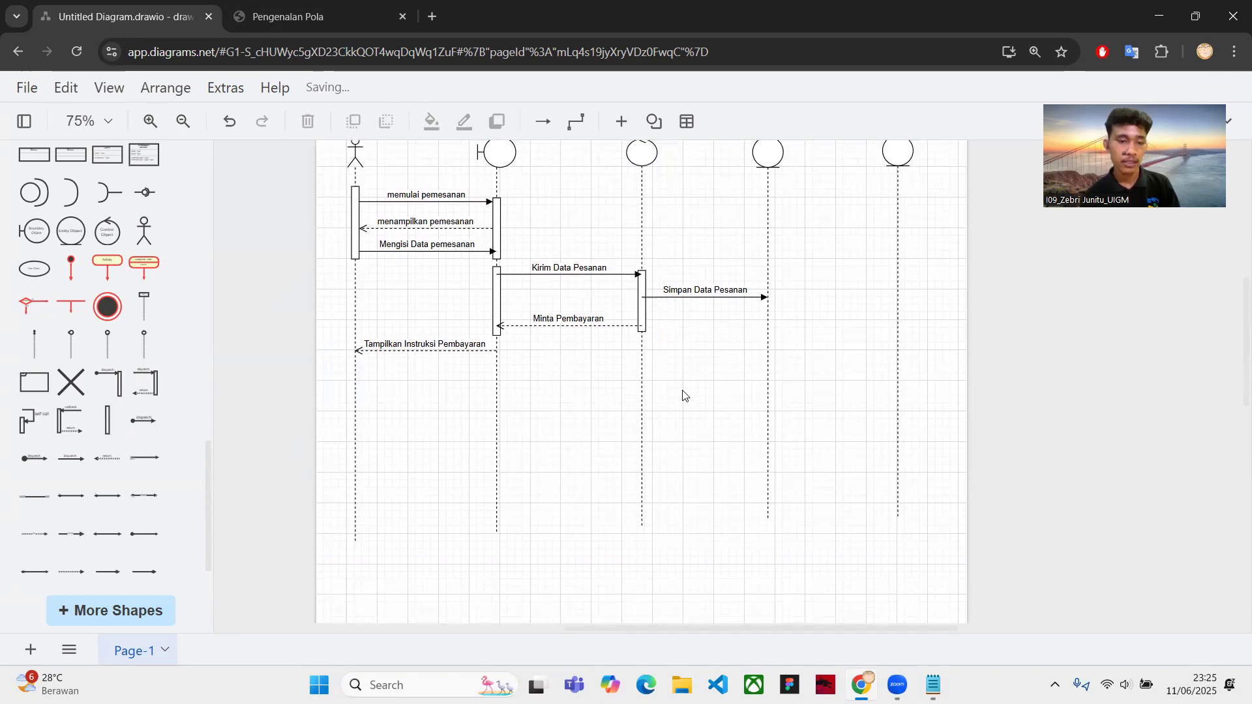
pyautogui.hotkey('alt', 'Tab')
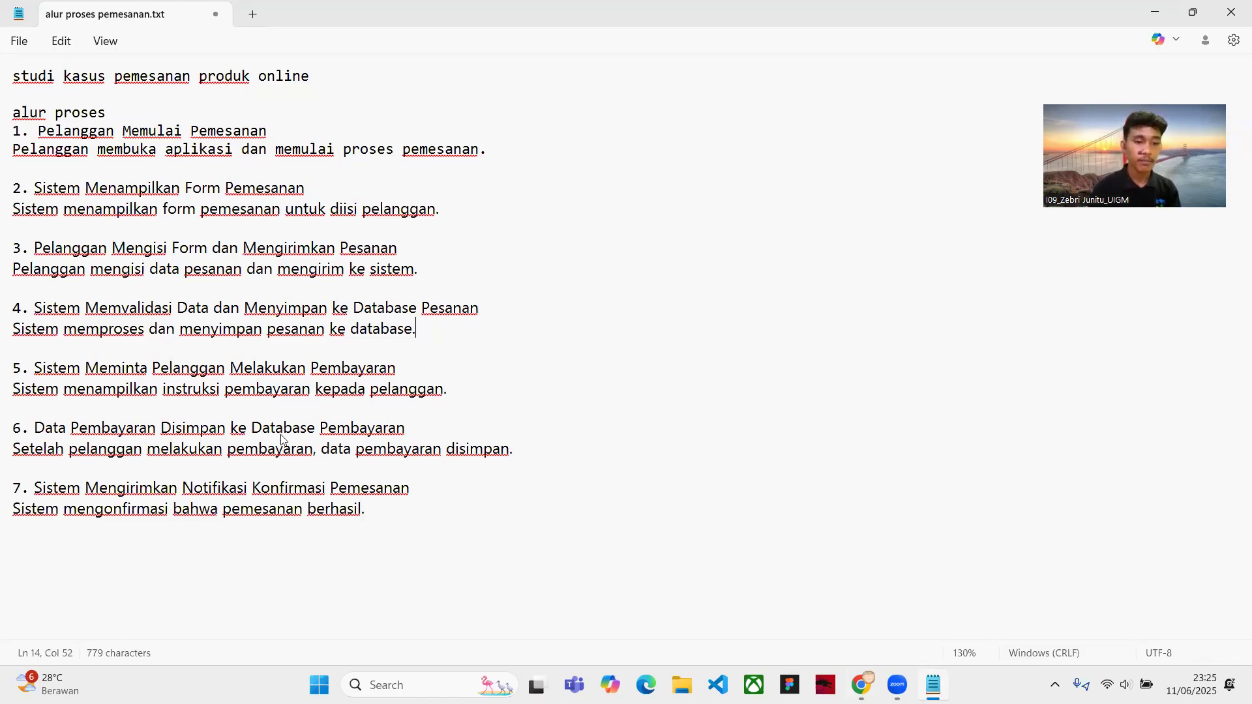
pyautogui.hotkey('alt', 'Tab')
pyautogui.scroll(2, 399, 374)
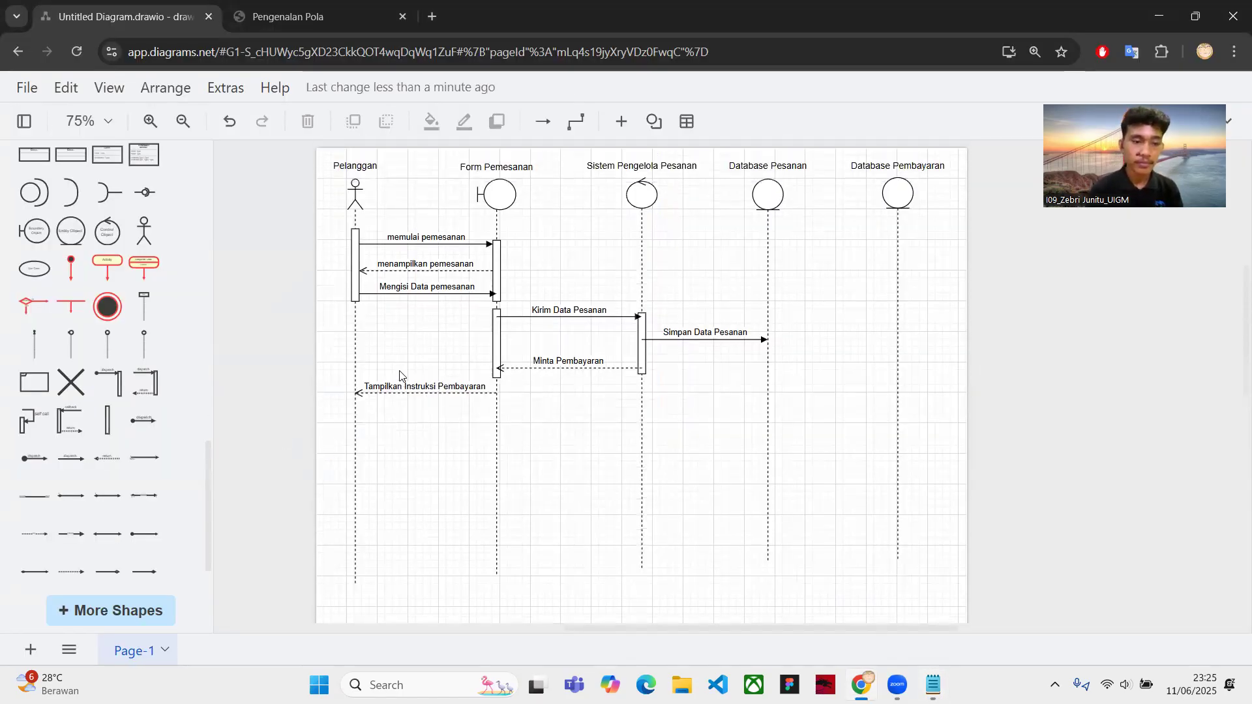
pyautogui.moveTo(71, 458); pyautogui.dragTo(353, 412)
pyautogui.hotkey('ctrl', 'z')
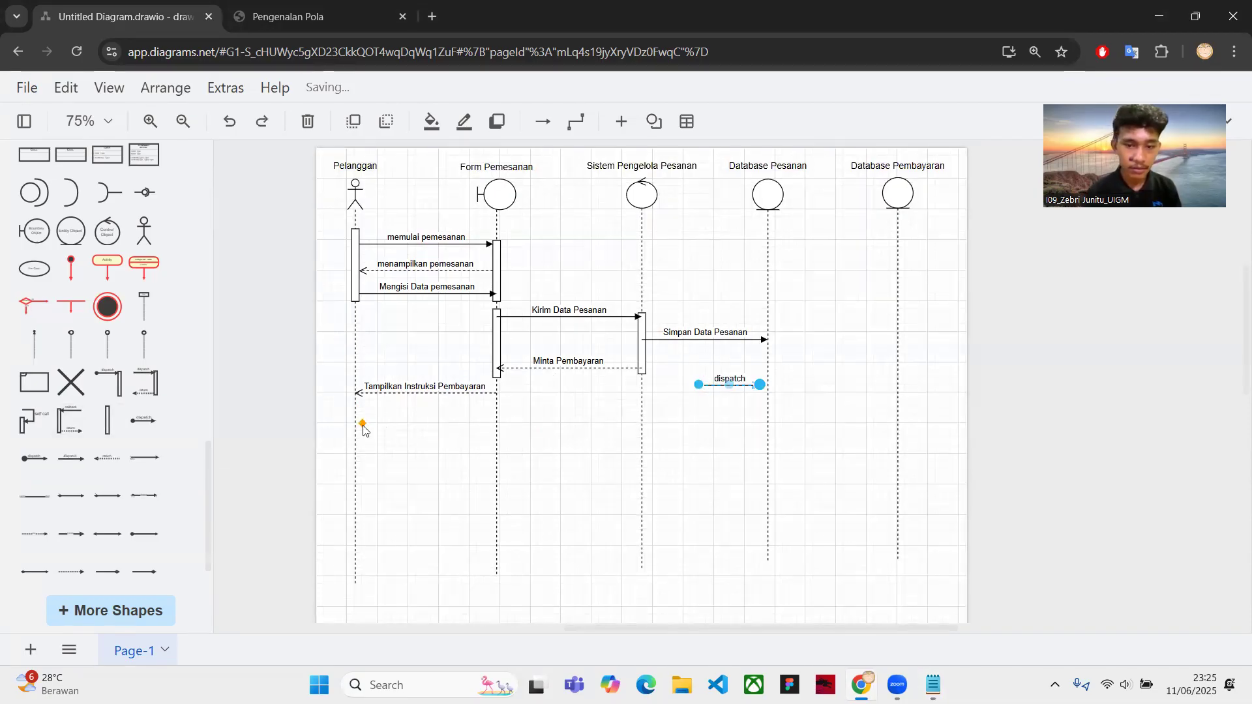
pyautogui.moveTo(751, 391); pyautogui.dragTo(561, 428)
pyautogui.hotkey('ctrl', 'z')
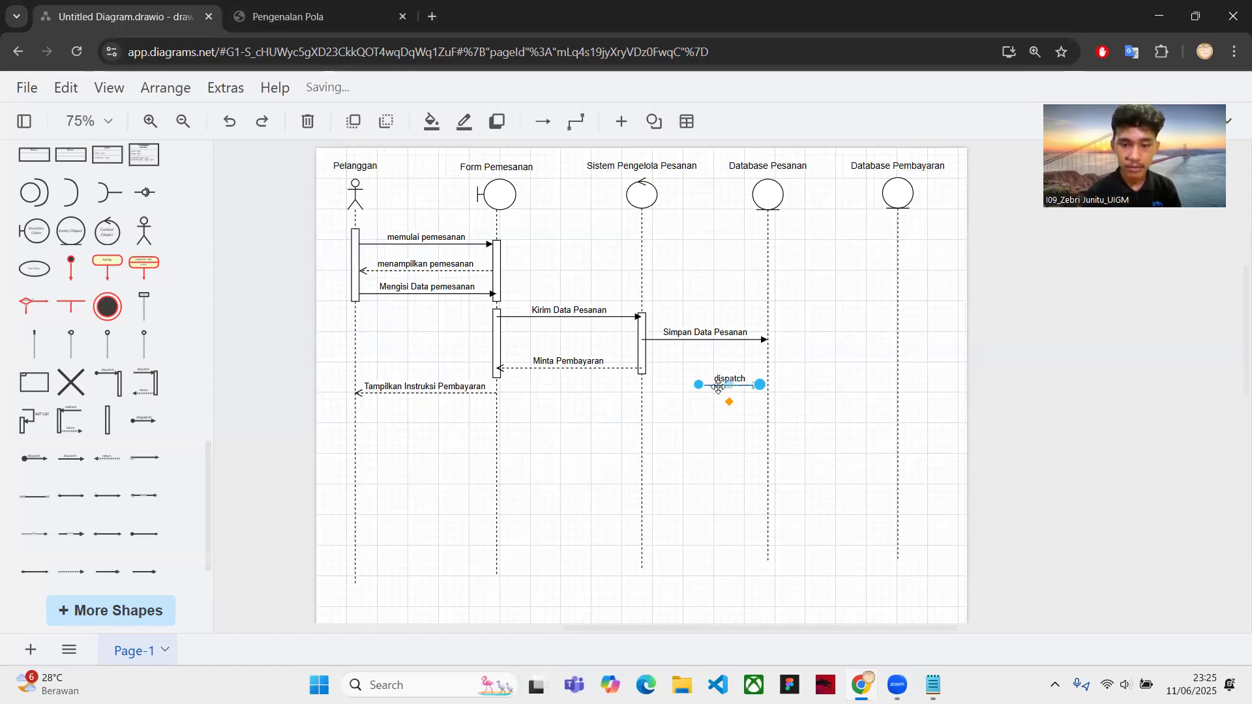
pyautogui.moveTo(718, 386); pyautogui.dragTo(503, 431)
# Label the new message from Pelanggan to Form Pemesanan "Melakukan Pemabayaran"
pyautogui.doubleClick(435, 420)
pyautogui.write('Melakukan Pembayaran')
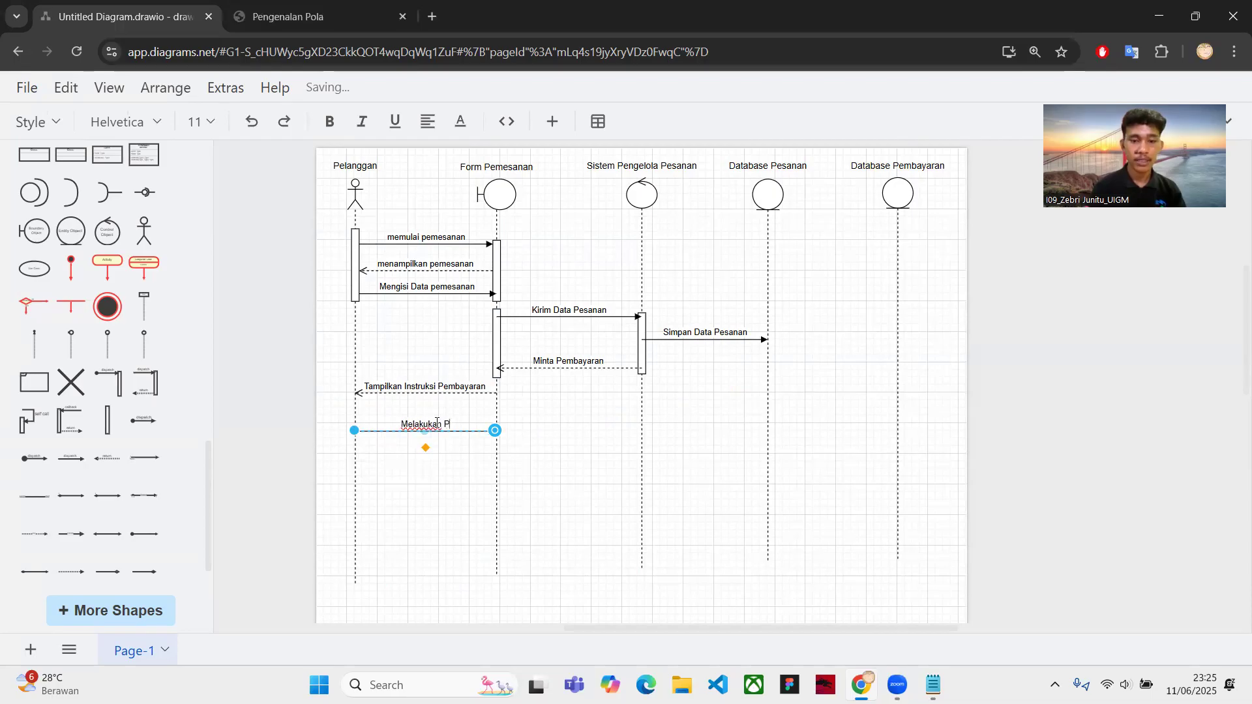
pyautogui.press('BackSpace')
pyautogui.press('BackSpace')
pyautogui.press('BackSpace')
pyautogui.press('BackSpace')
pyautogui.press('BackSpace')
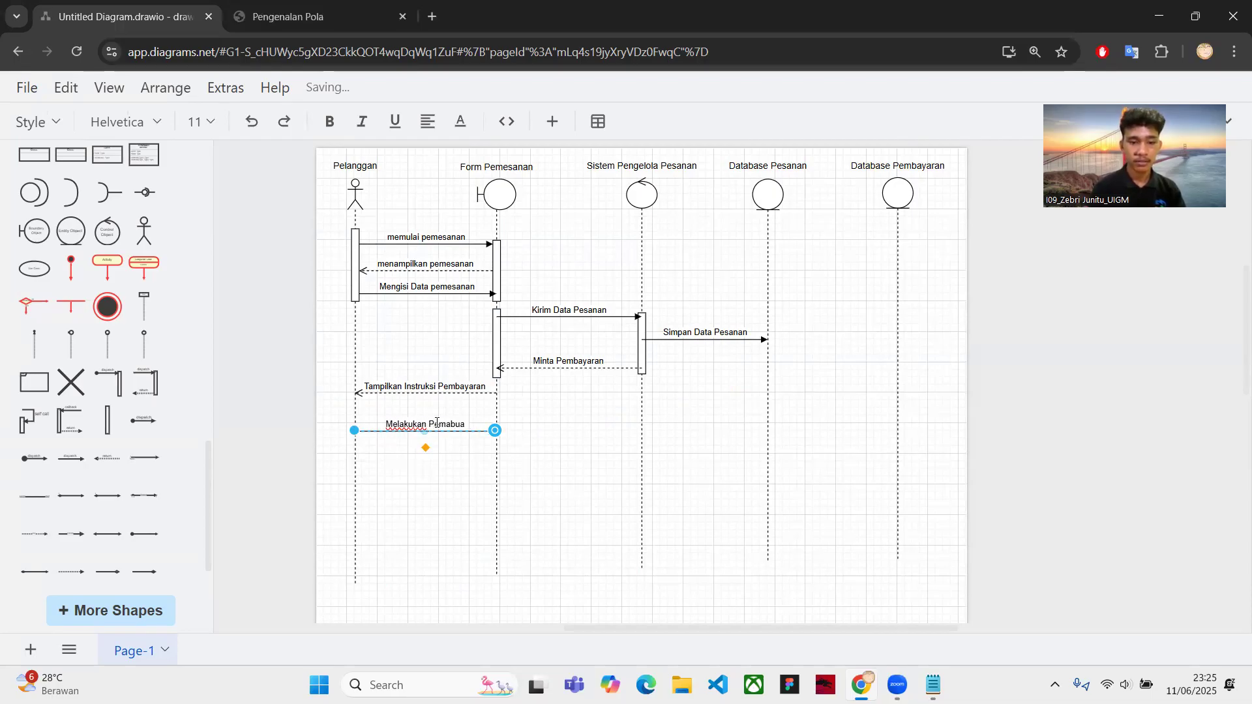
pyautogui.write('yaran')
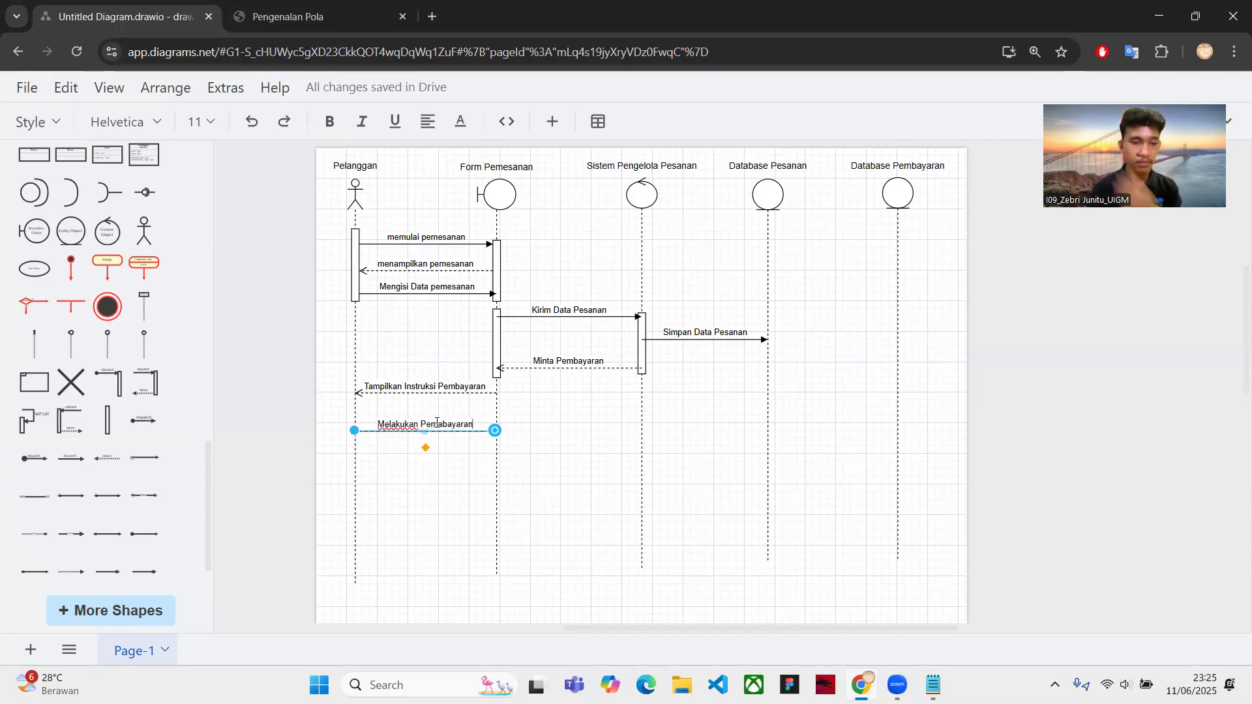
pyautogui.press('Escape')
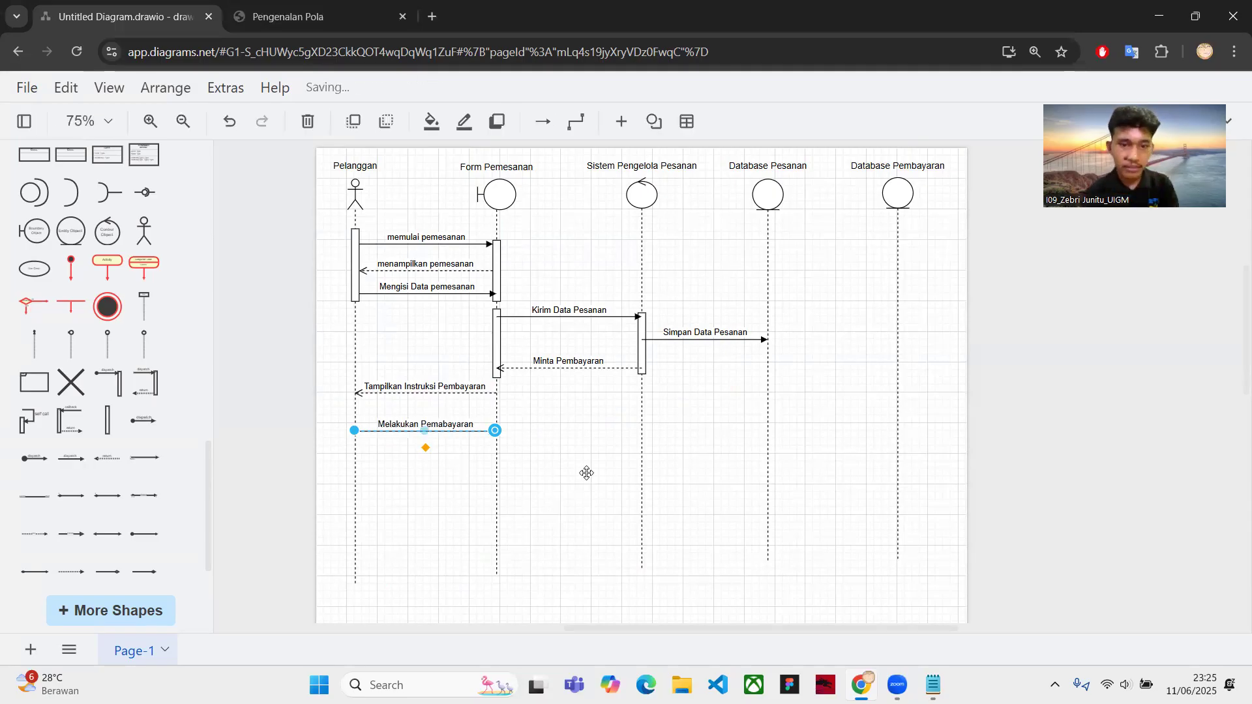
pyautogui.click(561, 469)
# Add a straight solid message arrow from Form Pemesanan to Sistem Pengelola Pesanan below the "Melakukan Pemabayaran" message
pyautogui.moveTo(69, 495)
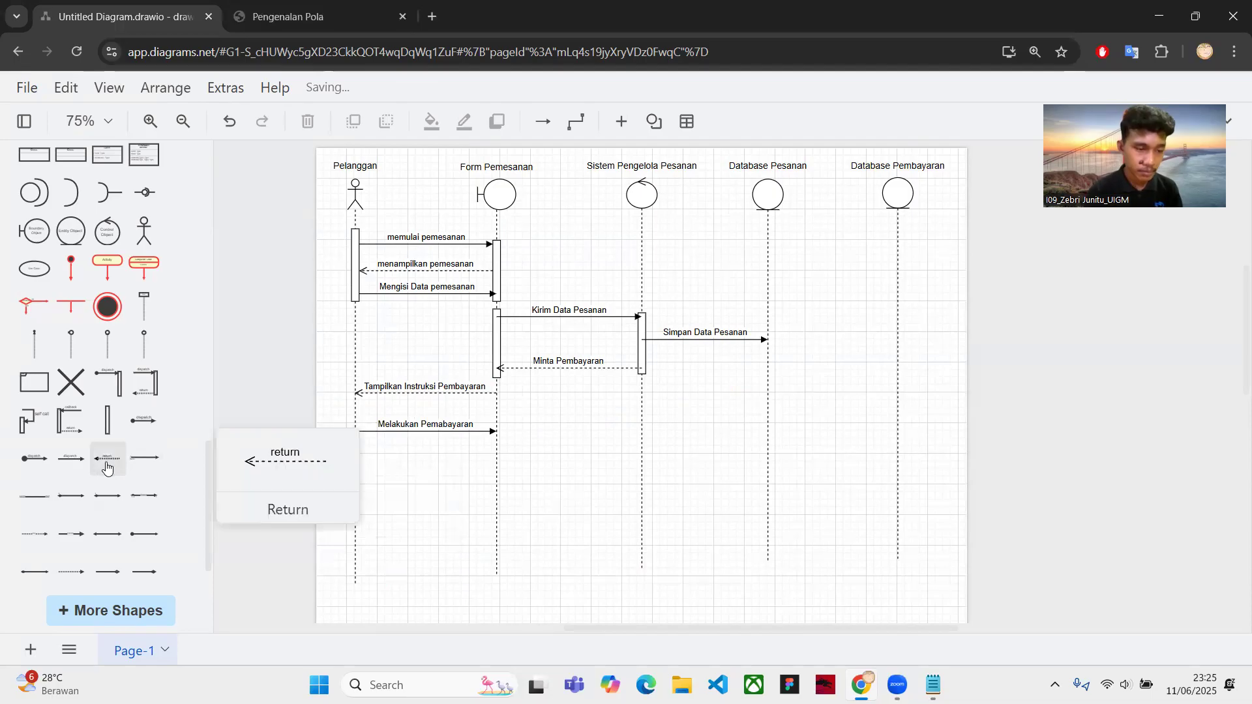
pyautogui.click(62, 473)
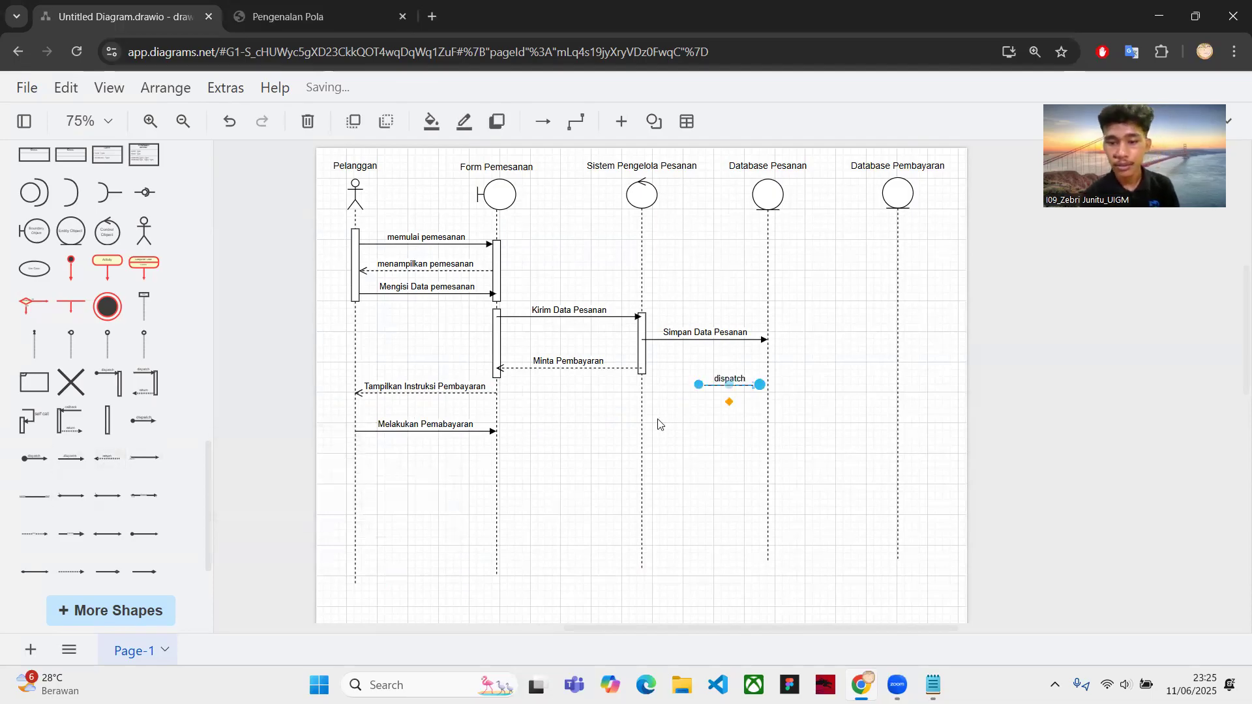
pyautogui.moveTo(743, 391); pyautogui.dragTo(500, 461)
pyautogui.scroll(2, 457, 463)
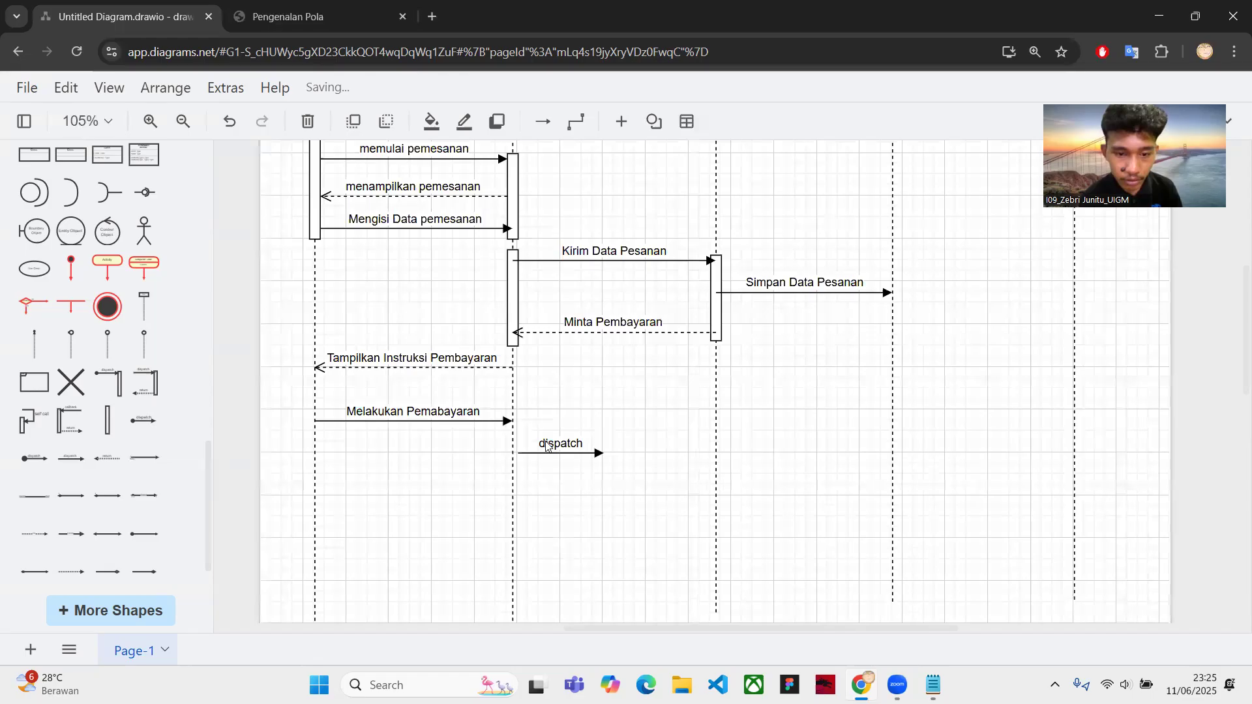
pyautogui.moveTo(522, 454); pyautogui.dragTo(515, 453)
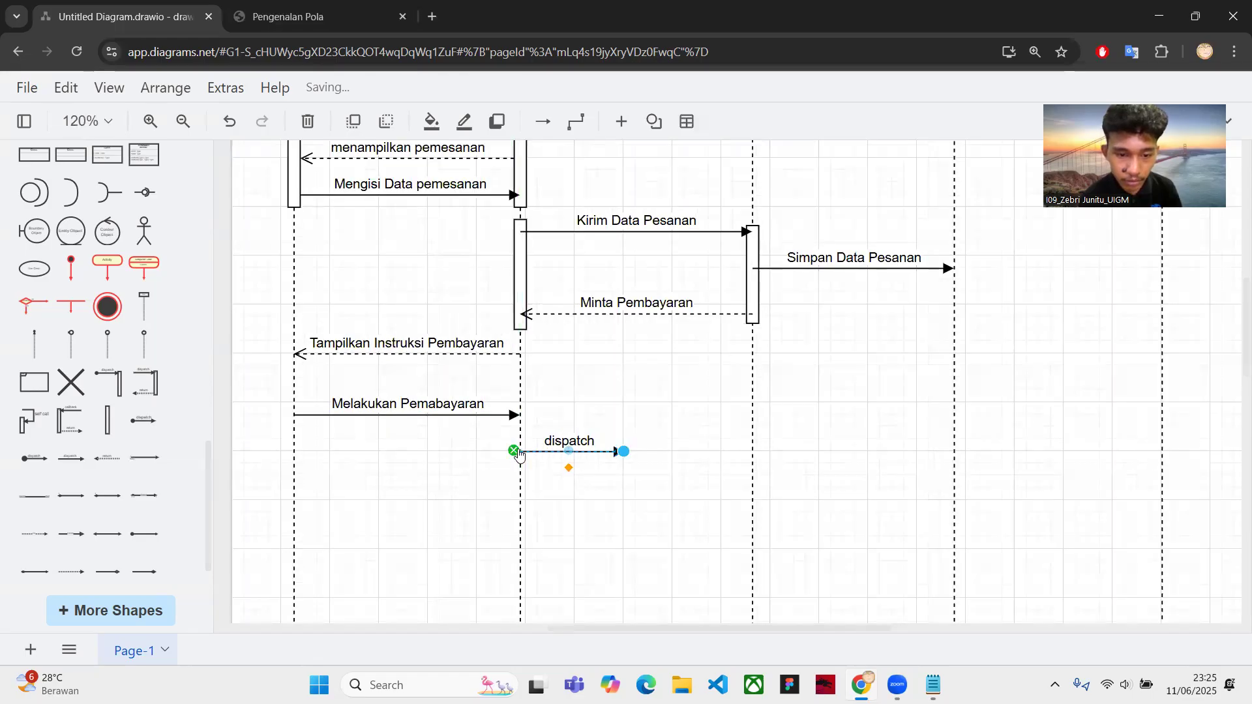
pyautogui.moveTo(624, 451); pyautogui.dragTo(748, 455)
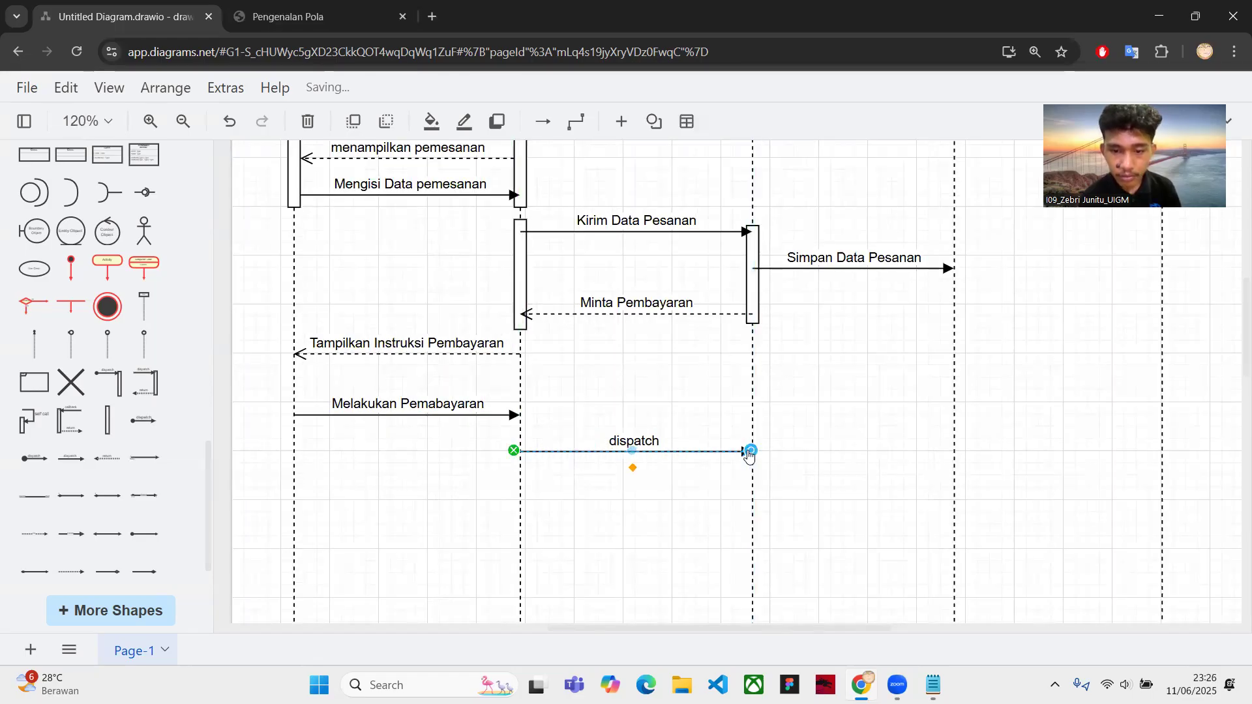
# Label the new message from Form Pemesanan to Sistem Pengelola Pesanan "Proses Pembayaran"
pyautogui.doubleClick(654, 438)
pyautogui.write('Proses Pembayaran')
pyautogui.press('Escape')
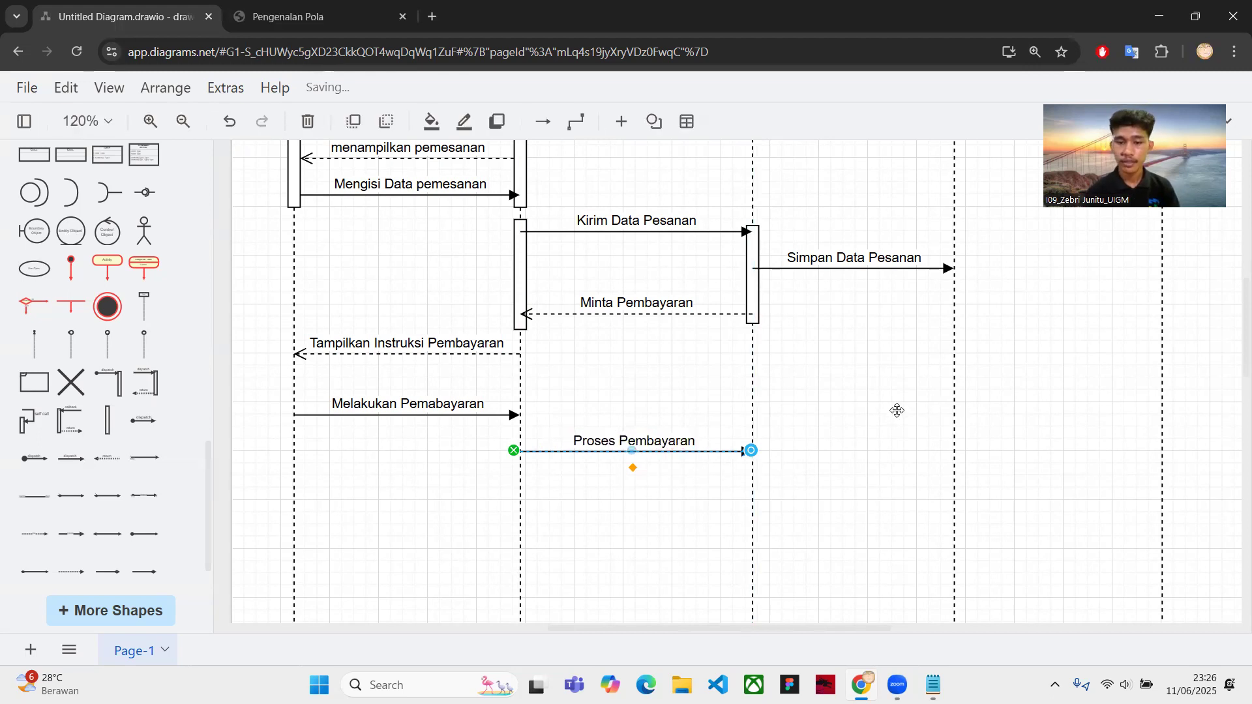
pyautogui.click(897, 411)
# Align the start point of the "Proses Pembayaran" message exactly with the Form Pemesanan lifeline
pyautogui.hscroll(4, 897, 411)
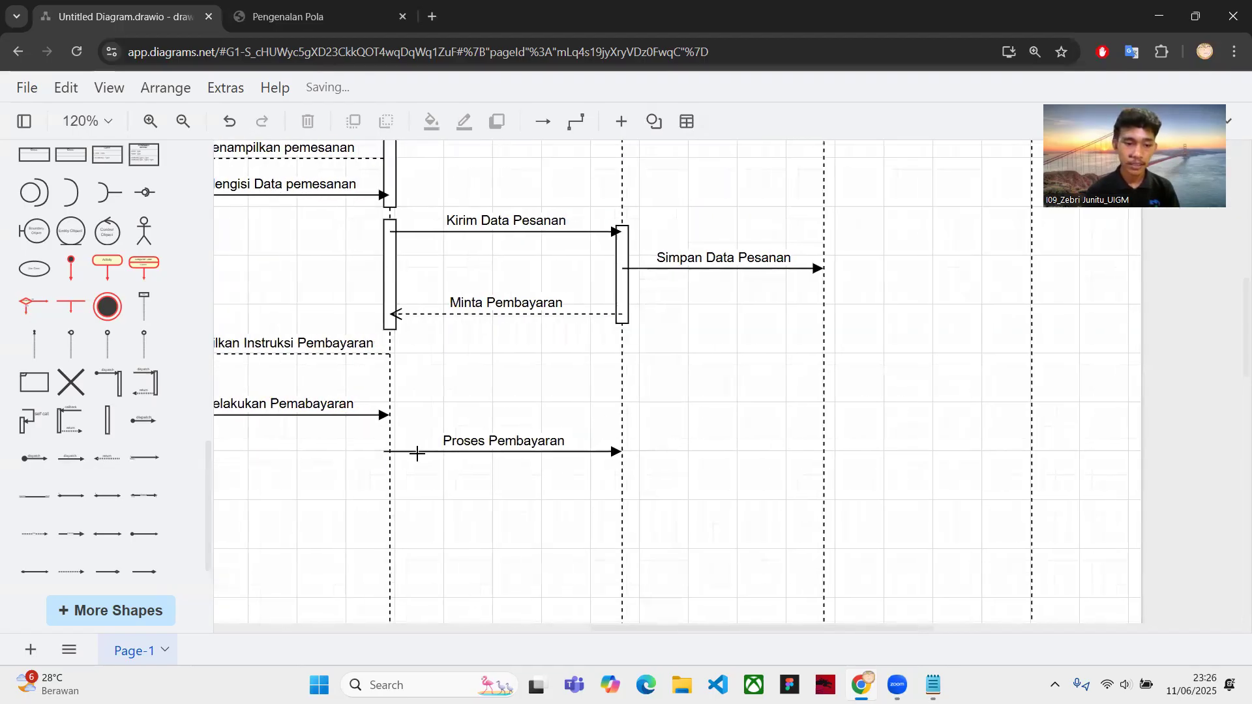
pyautogui.click(383, 451)
pyautogui.moveTo(384, 450); pyautogui.dragTo(391, 455)
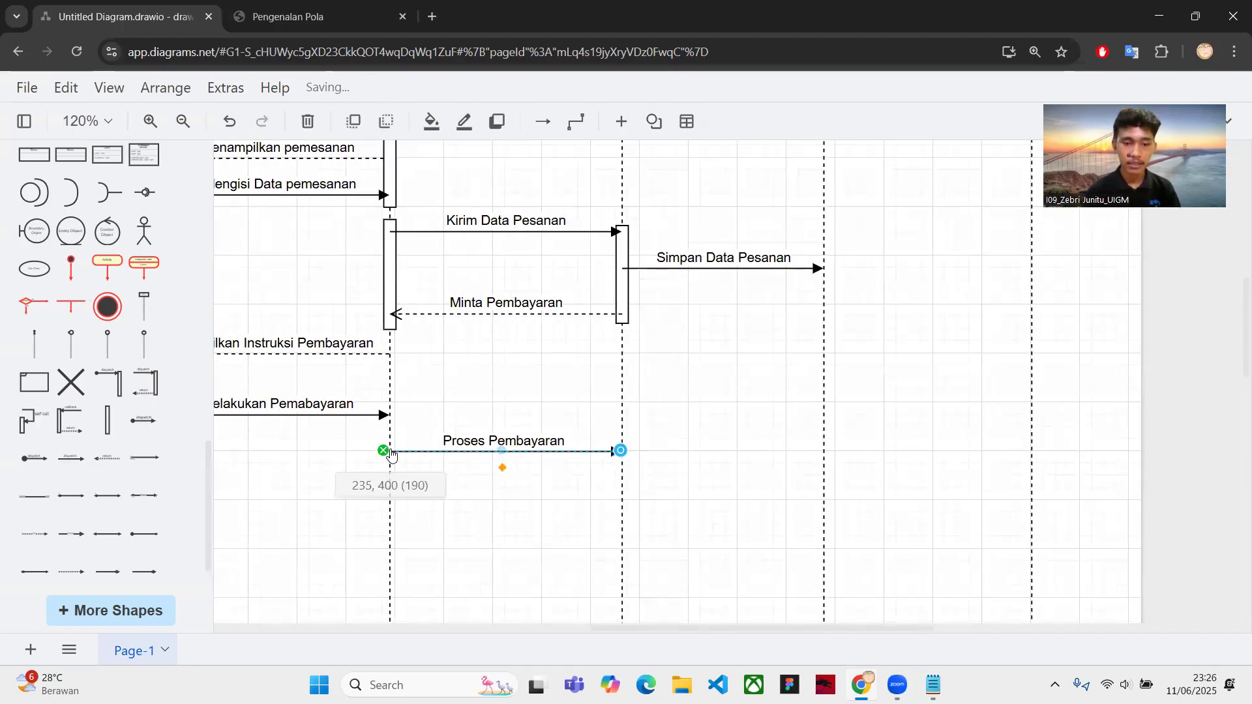
pyautogui.click(634, 486)
# Add a solid message from Sistem Pengelola Pesanan to Database Pembayaran below "Proses Pembayaran" and label it "Simpan Data Pembayaran"
pyautogui.scroll(-6, 635, 486)
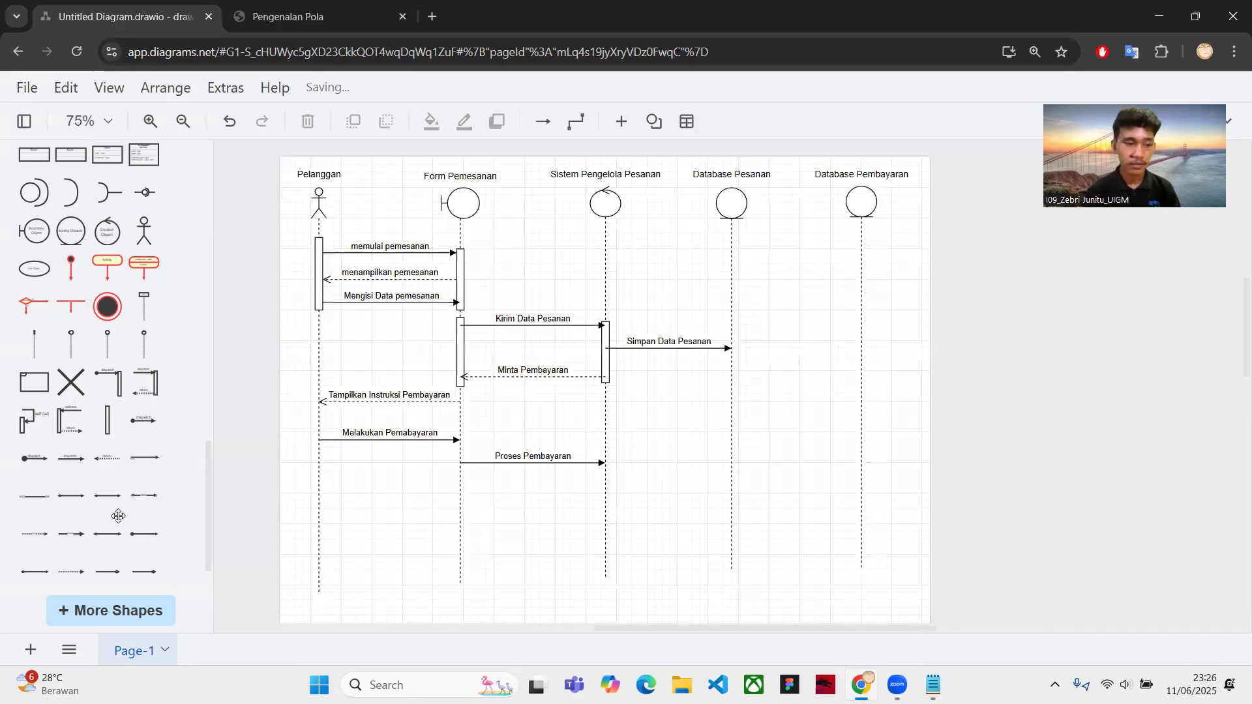
pyautogui.moveTo(65, 469); pyautogui.dragTo(839, 474)
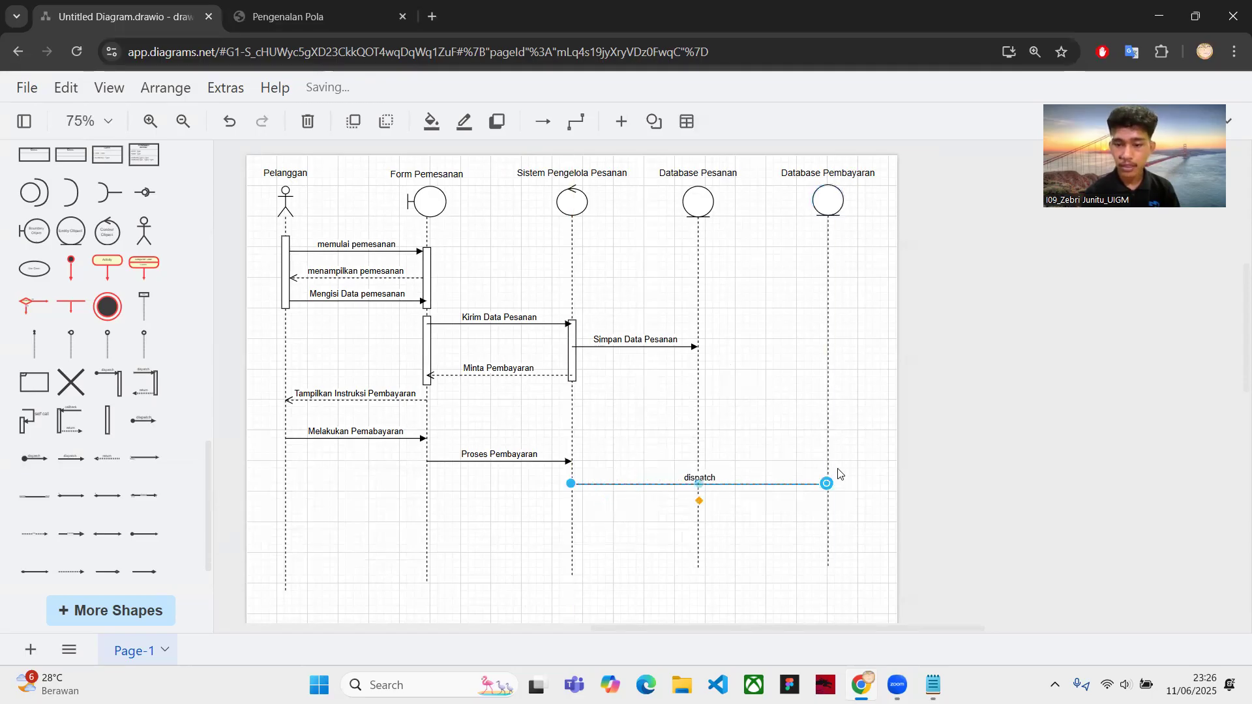
pyautogui.doubleClick(711, 474)
pyautogui.write('Simpan')
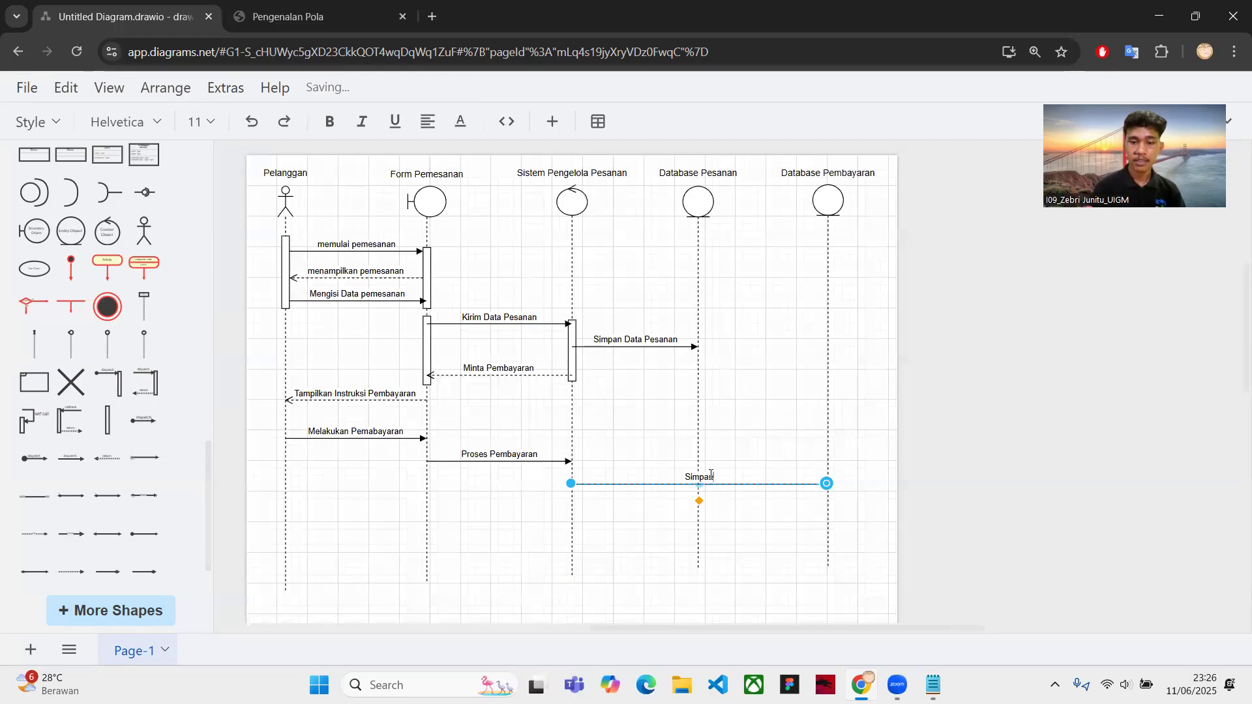
pyautogui.write(' Data pembau')
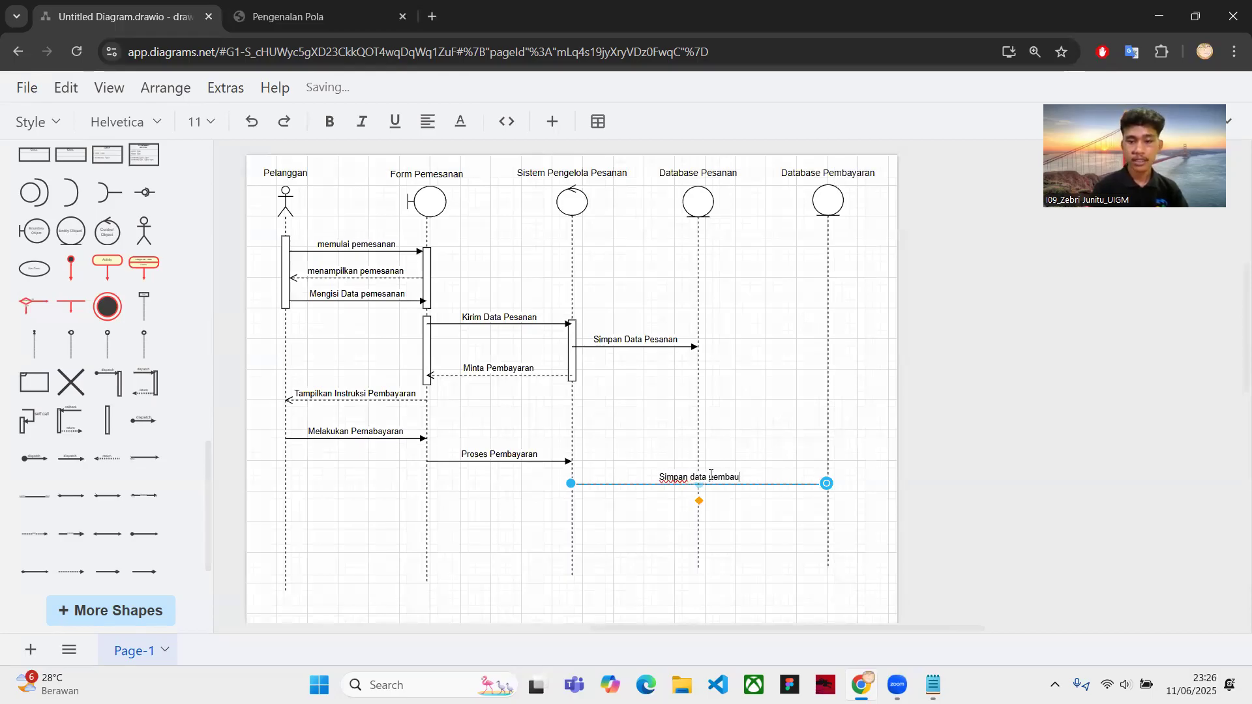
pyautogui.press('BackSpace')
pyautogui.press('BackSpace')
pyautogui.press('BackSpace')
pyautogui.press('BackSpace')
pyautogui.press('BackSpace')
pyautogui.press('BackSpace')
pyautogui.press('BackSpace')
pyautogui.press('BackSpace')
pyautogui.press('BackSpace')
pyautogui.press('BackSpace')
pyautogui.press('BackSpace')
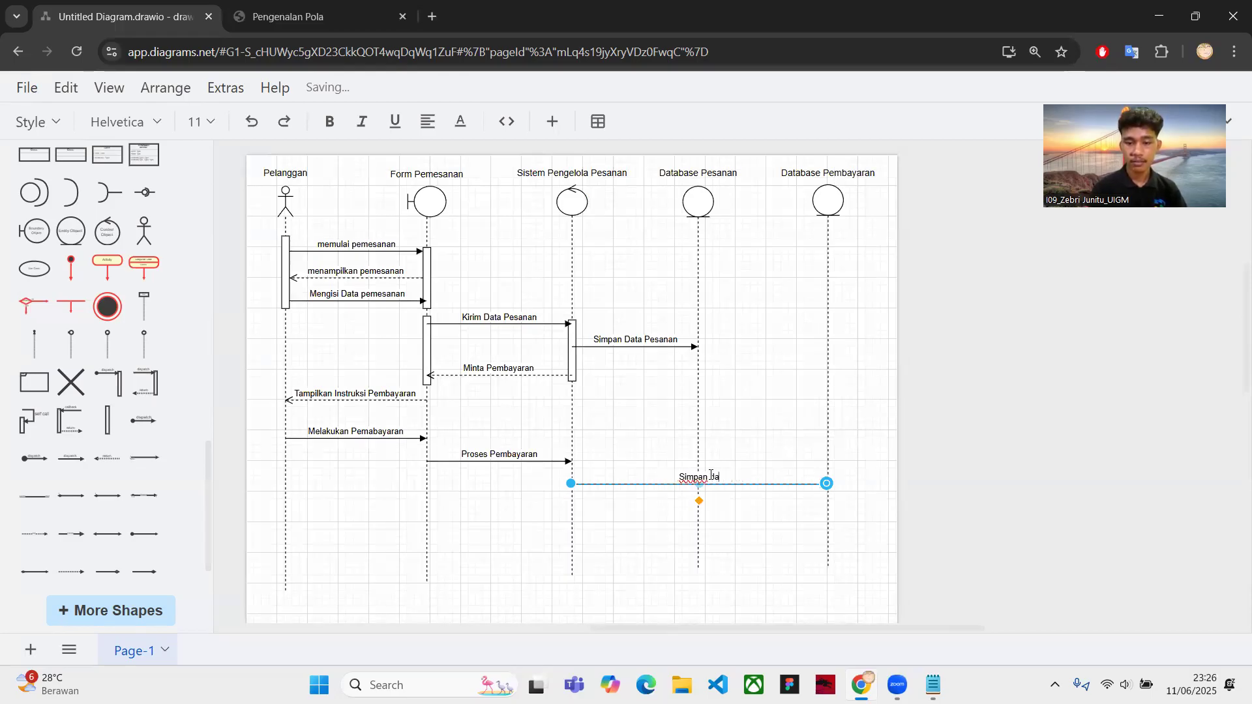
pyautogui.write('Data Pembayaran')
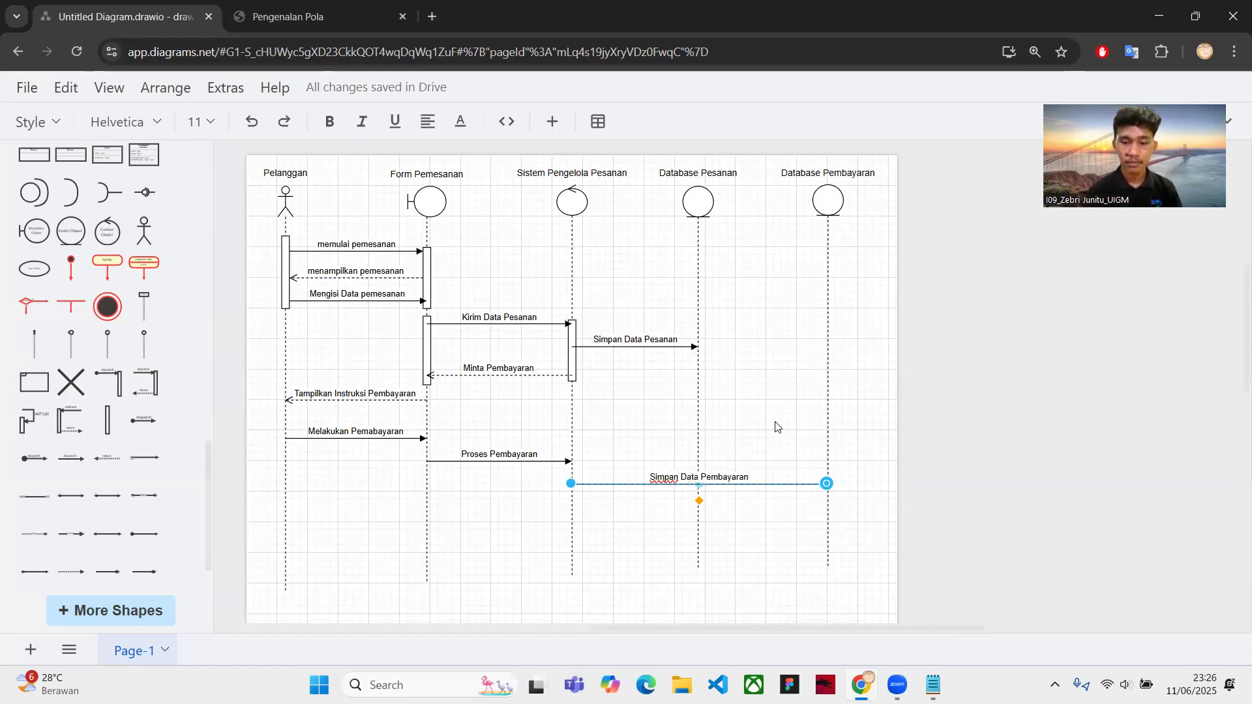
pyautogui.click(729, 432)
# Consult the Notepad notes, and add a dashed return message from Sistem Pengelola Pesanan to Form Pemesanan below "Simpan Data Pembayaran"
pyautogui.scroll(-1, 590, 465)
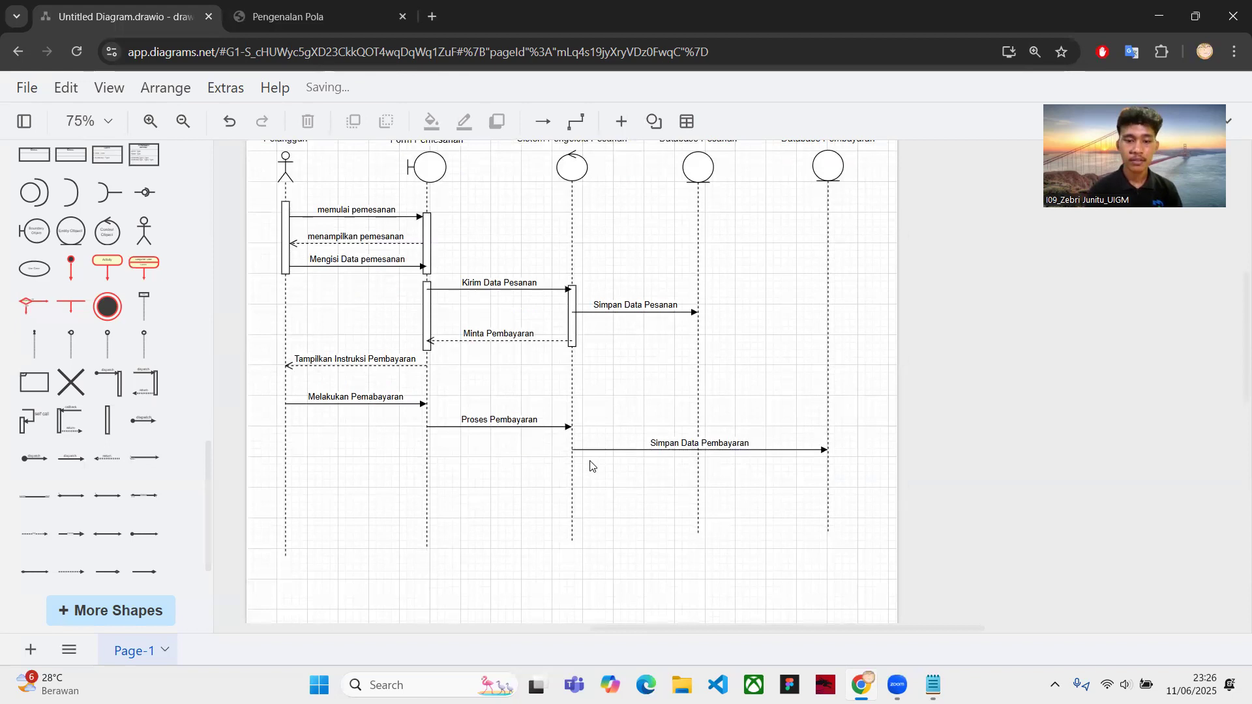
pyautogui.hotkey('alt', 'Tab')
pyautogui.scroll(-1, 162, 507)
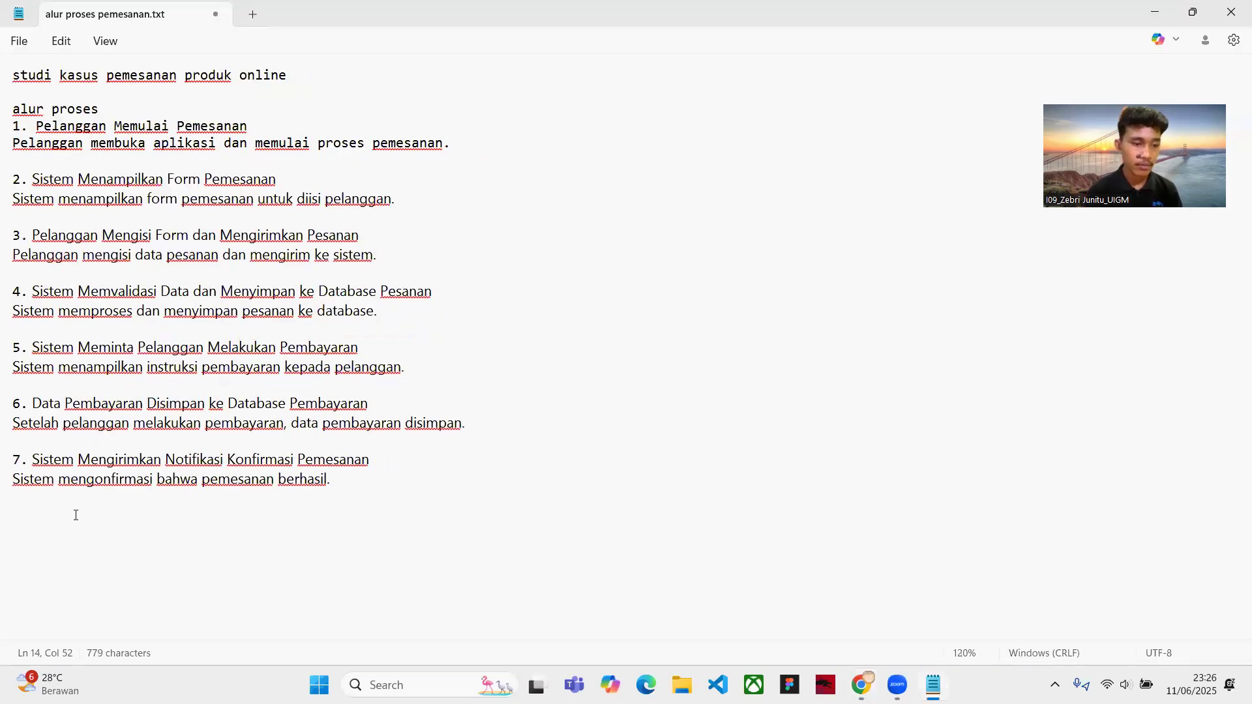
pyautogui.hotkey('alt', 'Tab')
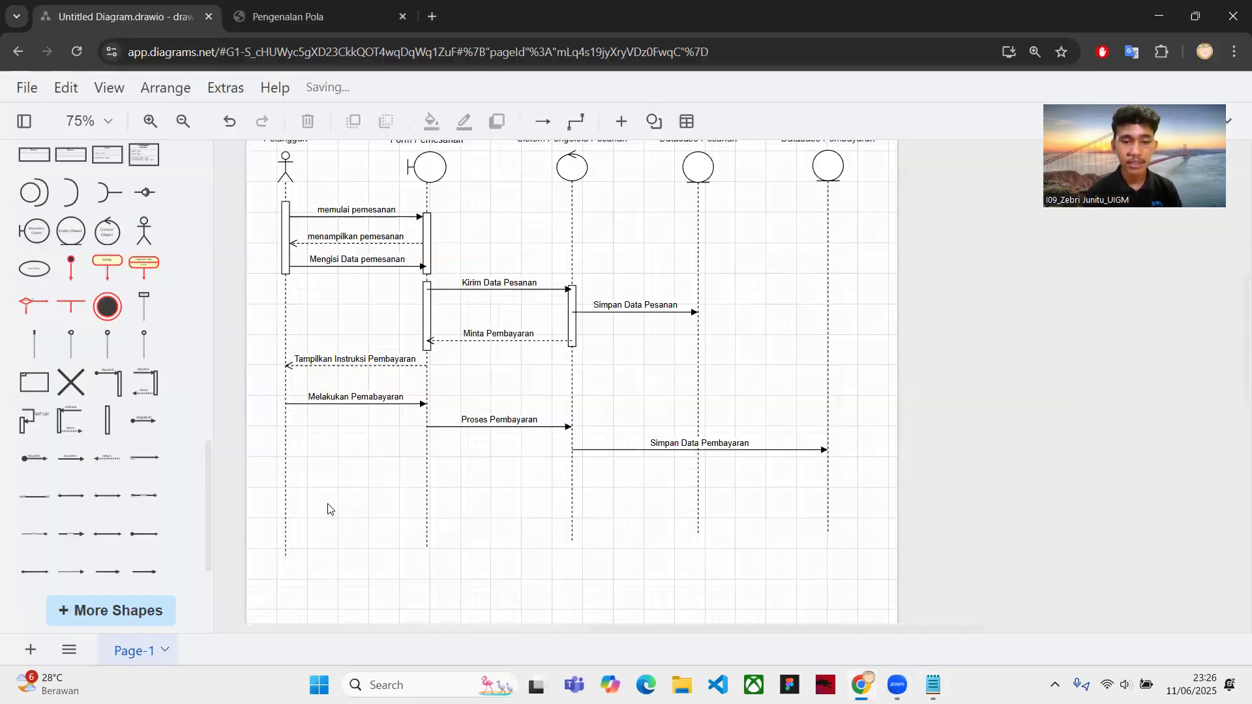
pyautogui.scroll(1, 527, 287)
pyautogui.scroll(-2, 526, 287)
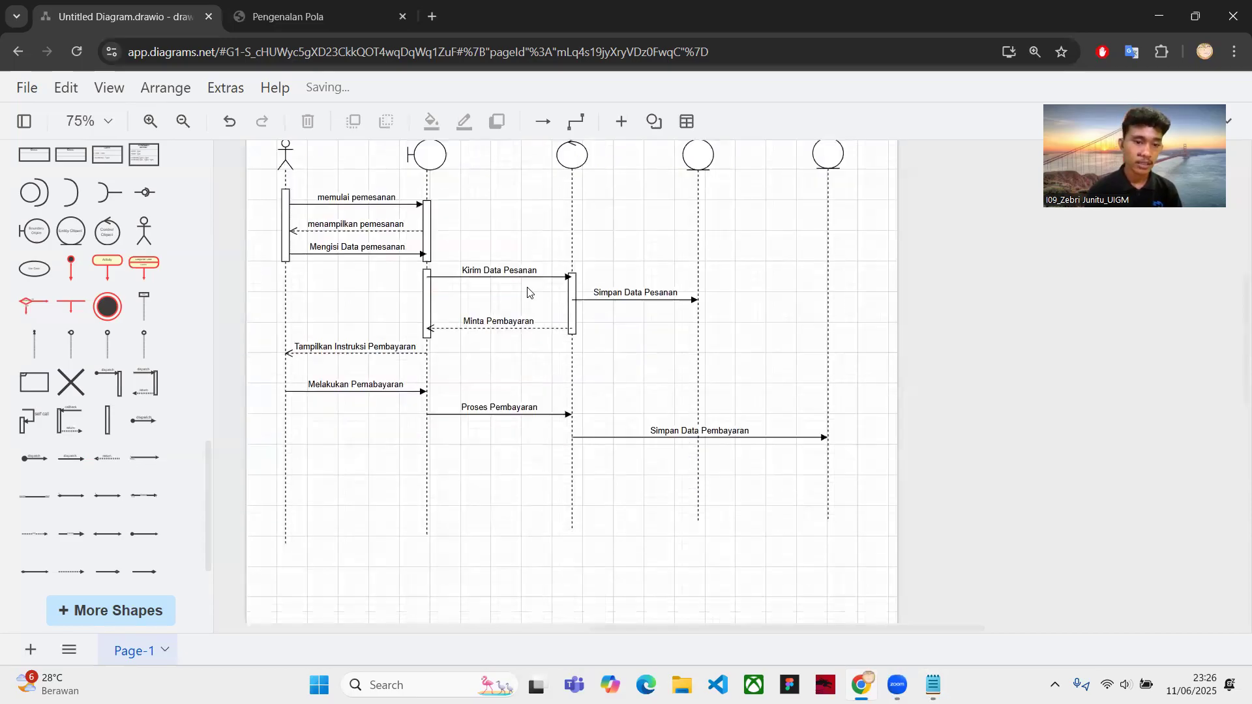
pyautogui.moveTo(72, 501); pyautogui.dragTo(431, 456)
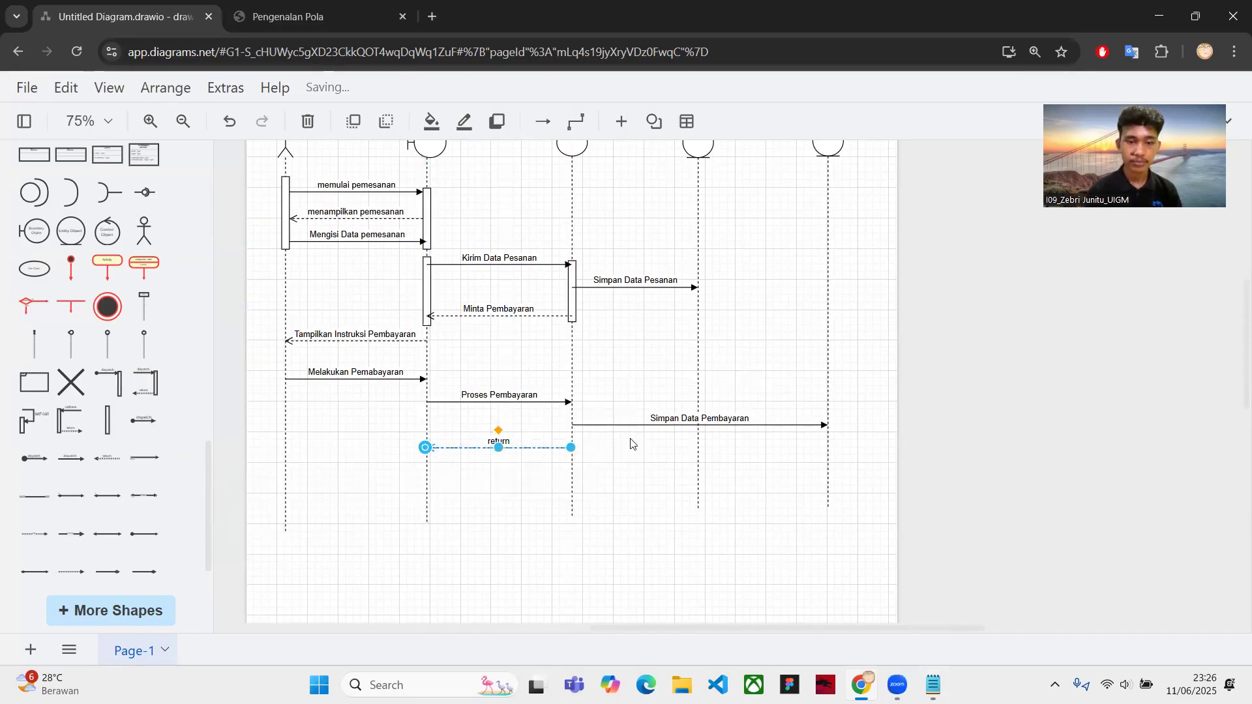
# Consult the Notepad notes and label the return message from Sistem Pengelola Pesanan to Form Pemesanan "Konfirmasi Pemesanan berhasil"
pyautogui.press('F2')
pyautogui.write('Konfirmasi Peme')
pyautogui.press('BackSpace')
pyautogui.press('BackSpace')
pyautogui.press('BackSpace')
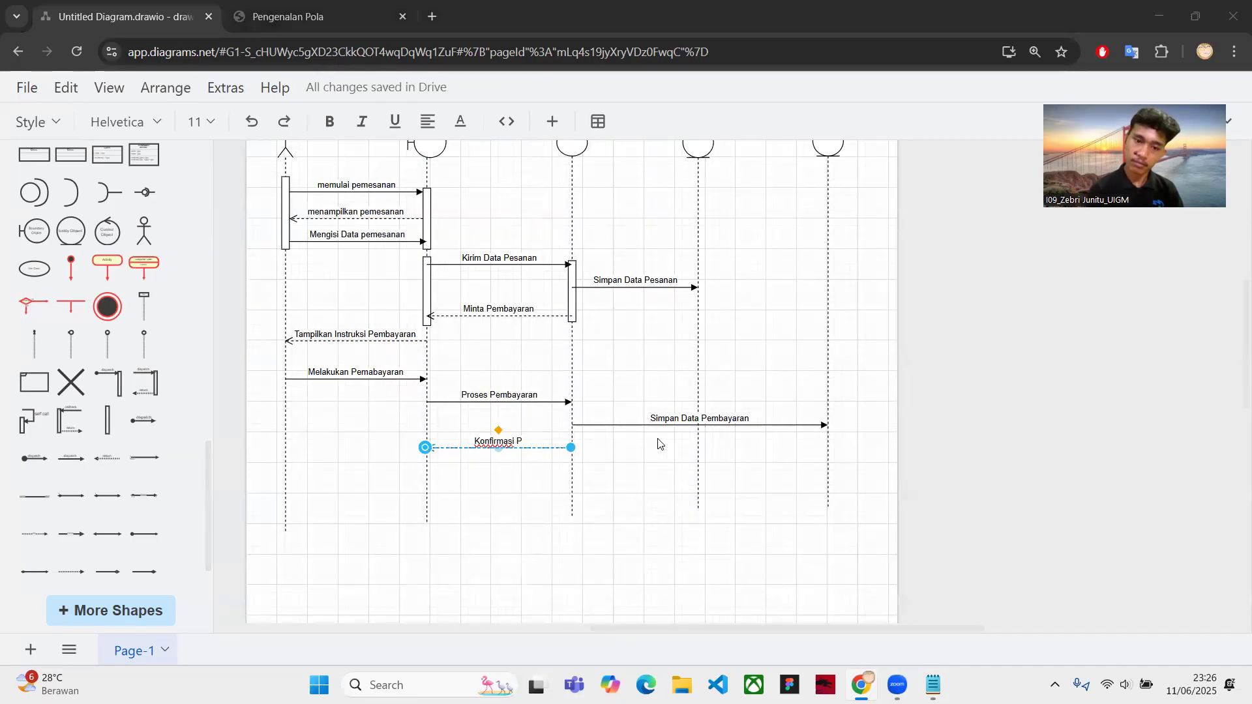
pyautogui.hotkey('alt', 'Tab')
pyautogui.hotkey('alt', 'Tab')
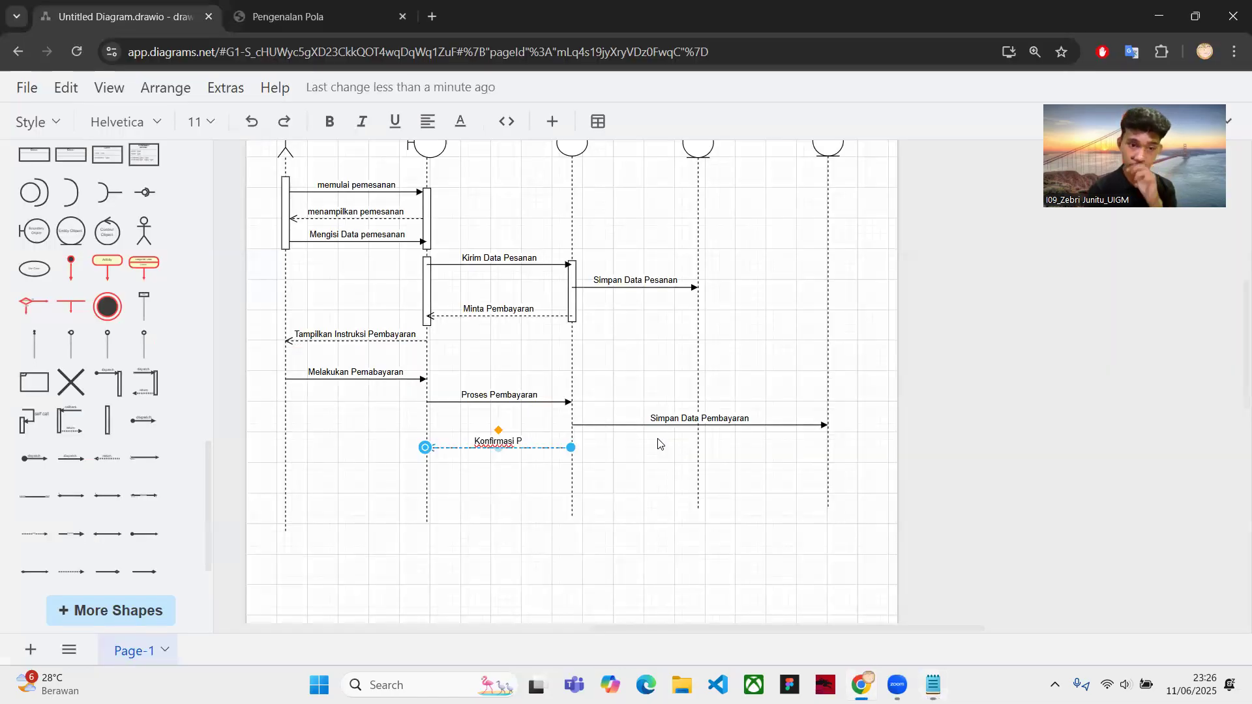
pyautogui.scroll(-1, 659, 444)
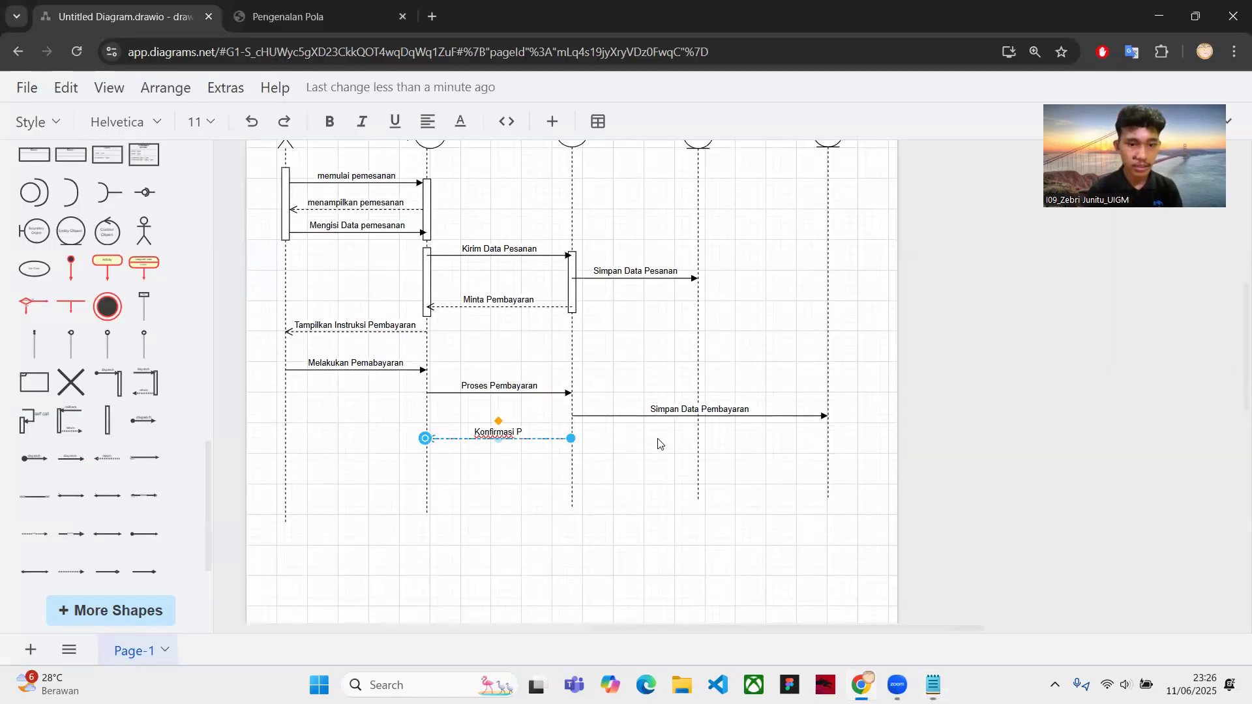
pyautogui.scroll(1, 513, 383)
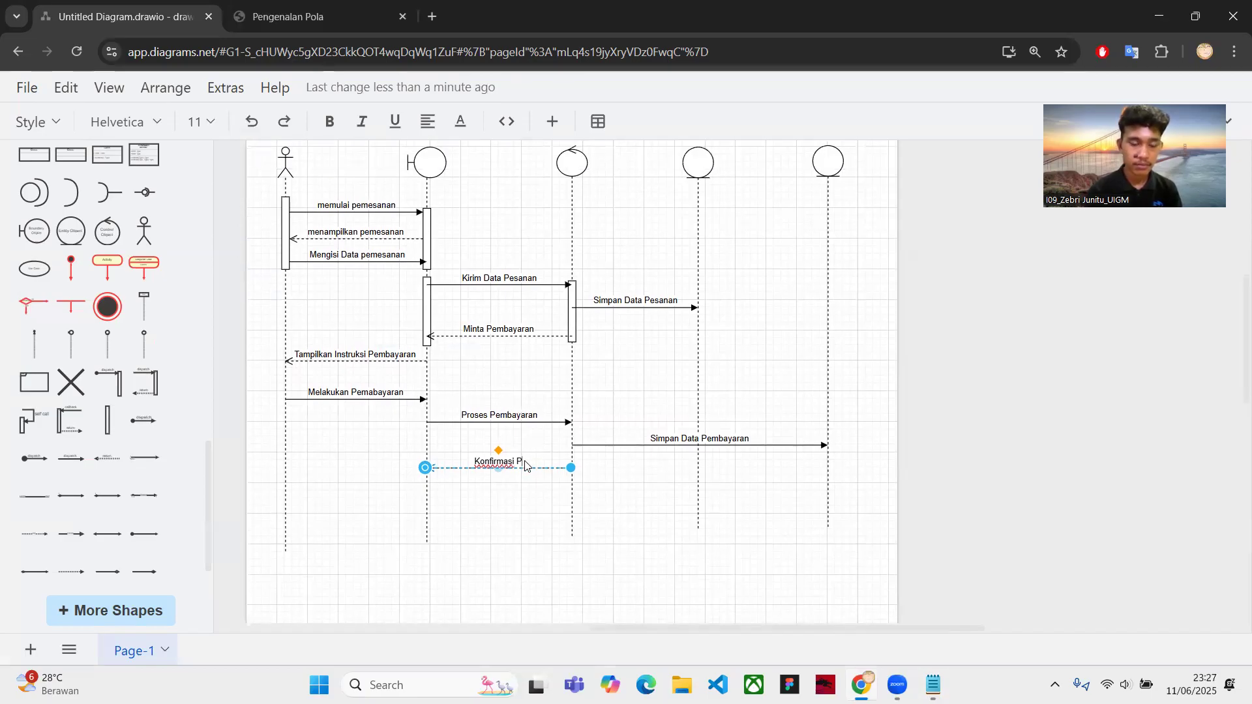
pyautogui.hotkey('alt', 'Tab')
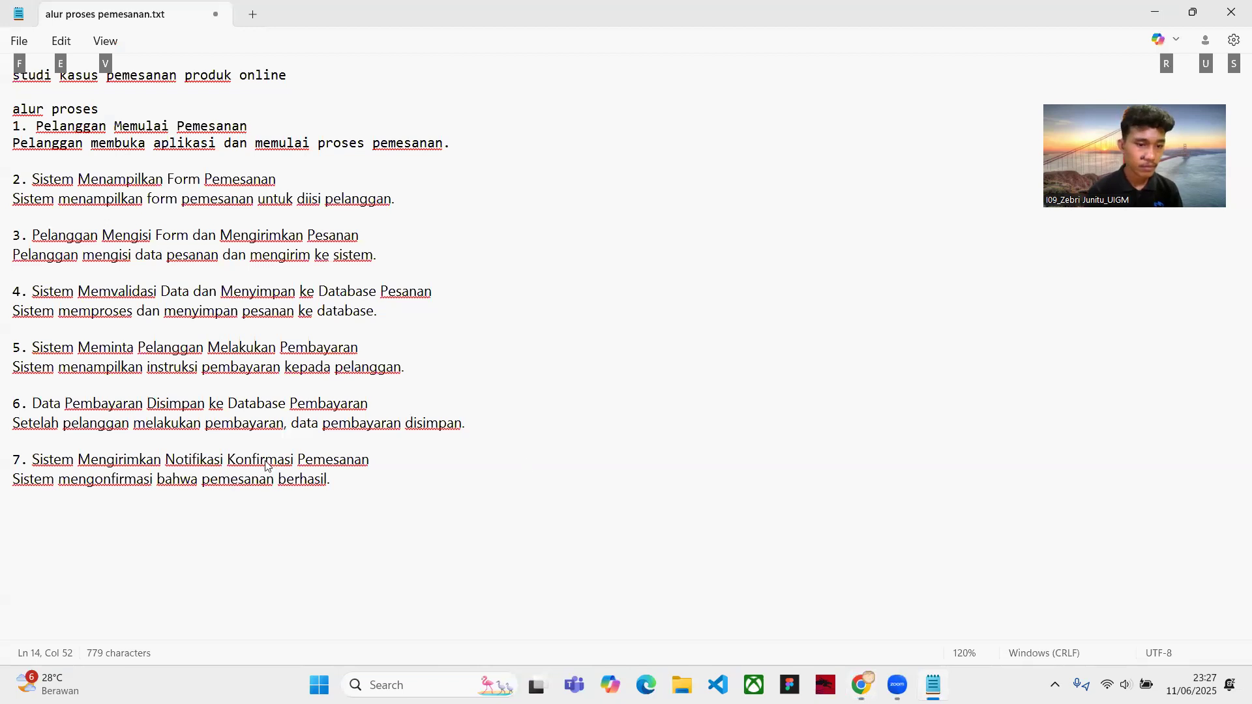
pyautogui.hotkey('alt', 'Tab')
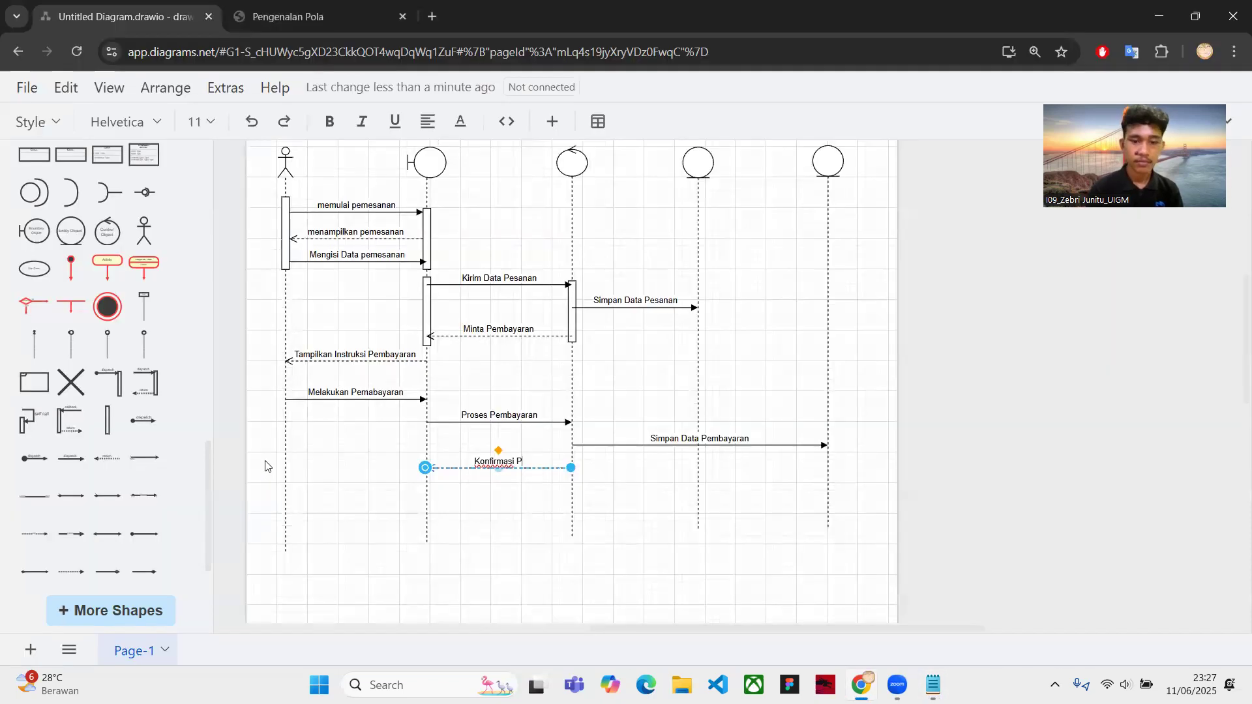
pyautogui.write('emesanan berhasi')
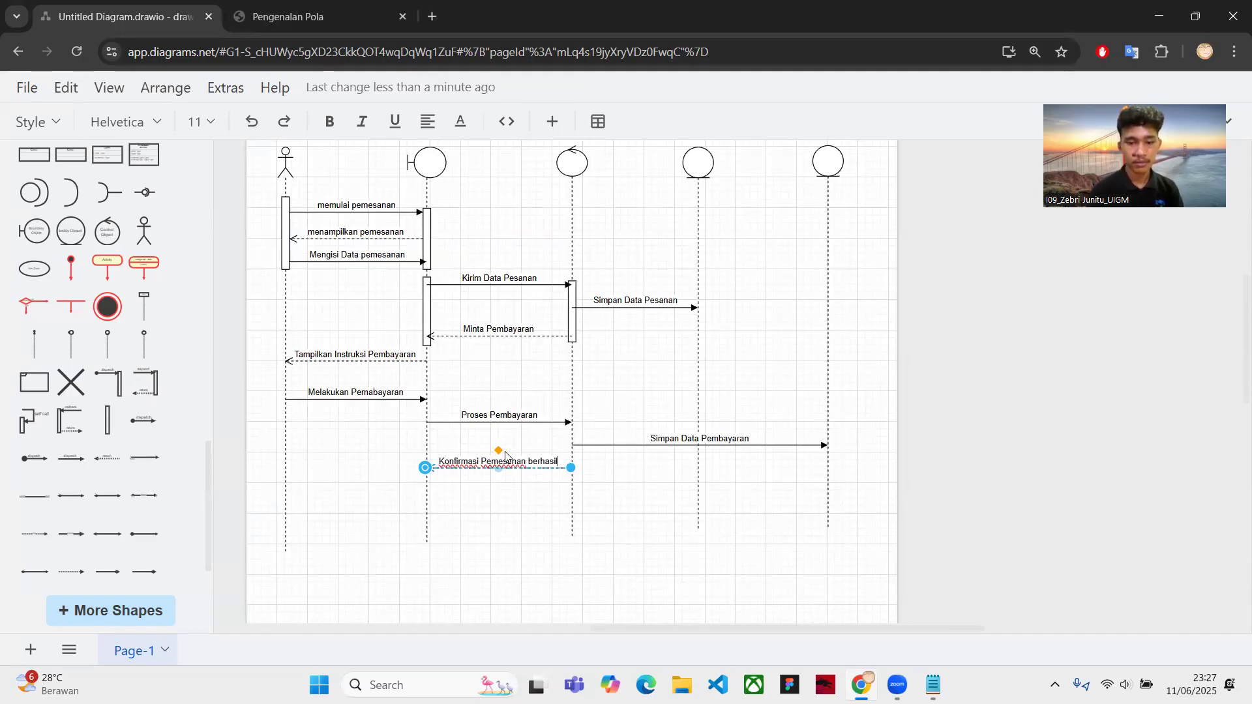
pyautogui.write('l')
pyautogui.press('Escape')
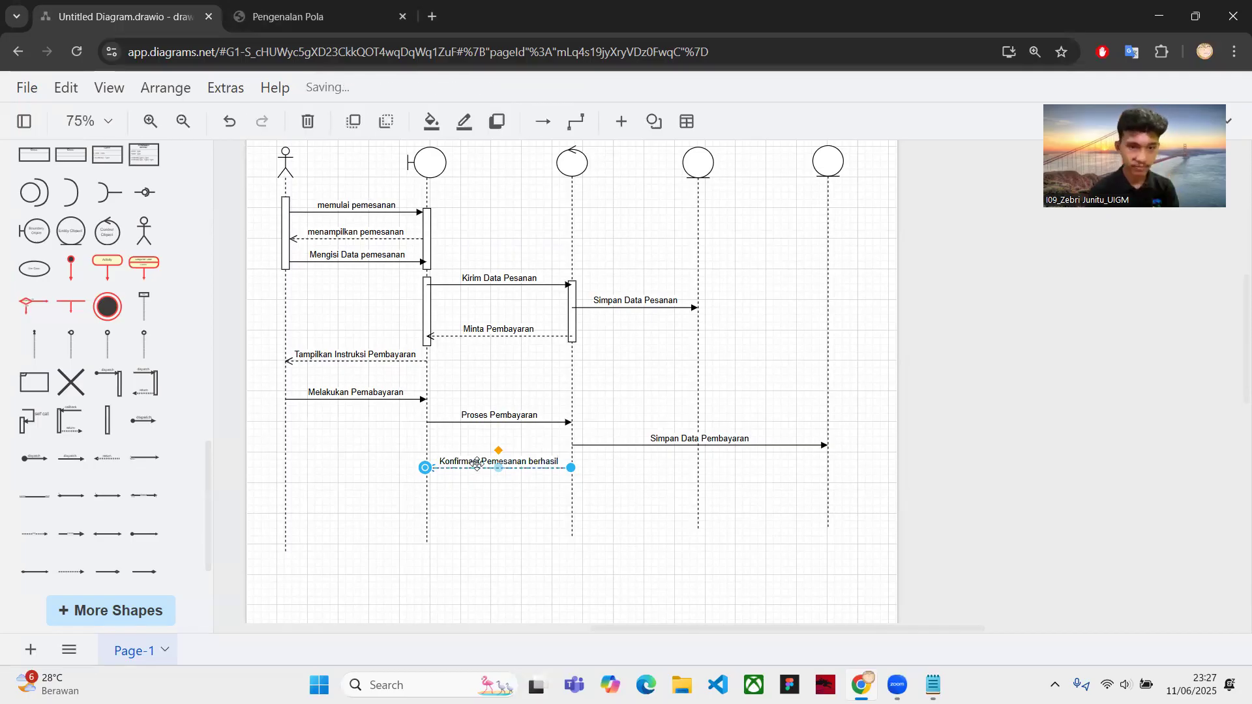
pyautogui.click(485, 444)
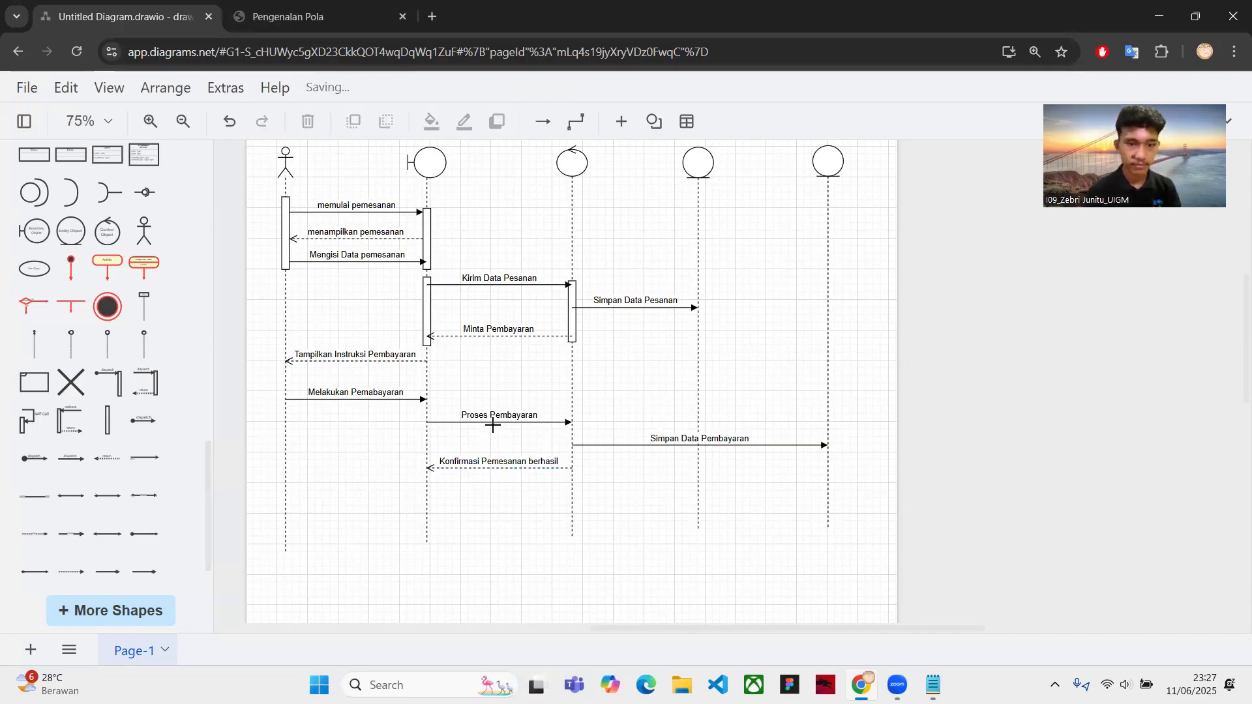
# Add a dashed return message from Form Pemesanan to Pelanggan below "Konfirmasi Pemesanan berhasil" and label it "Tampilkan Pemesan Berhasil"
pyautogui.click(107, 458)
pyautogui.moveTo(724, 378); pyautogui.dragTo(274, 500)
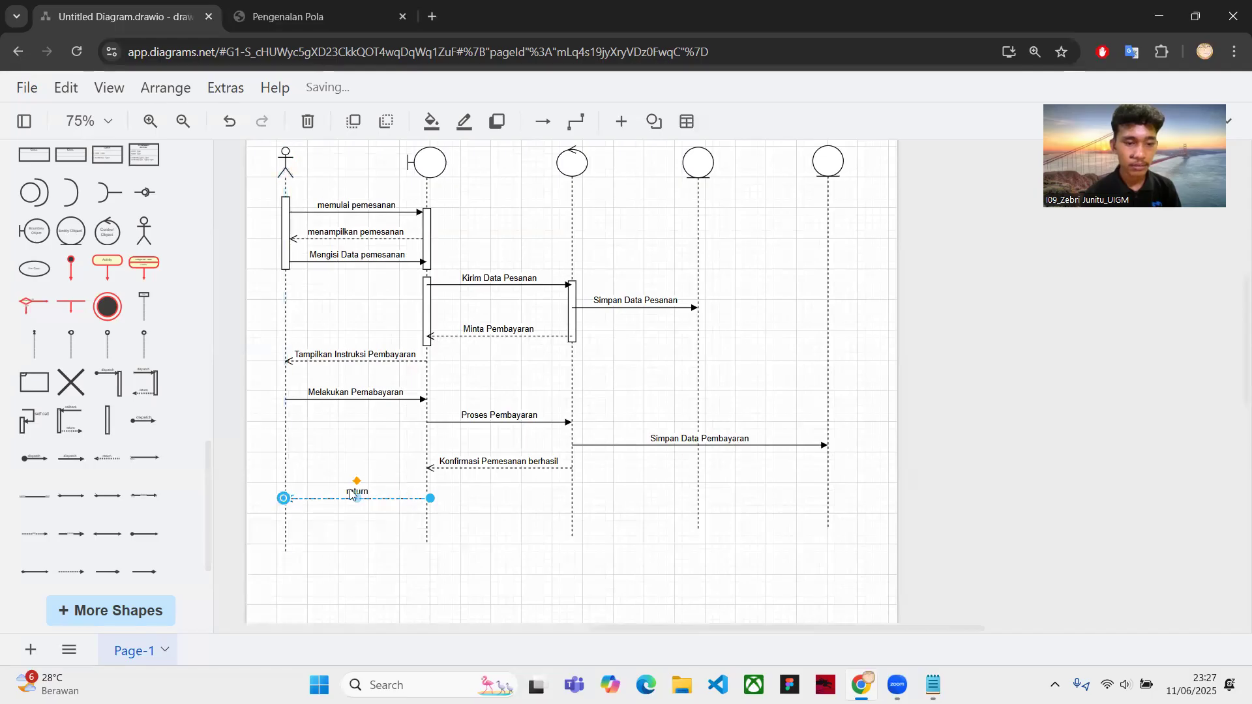
pyautogui.doubleClick(365, 489)
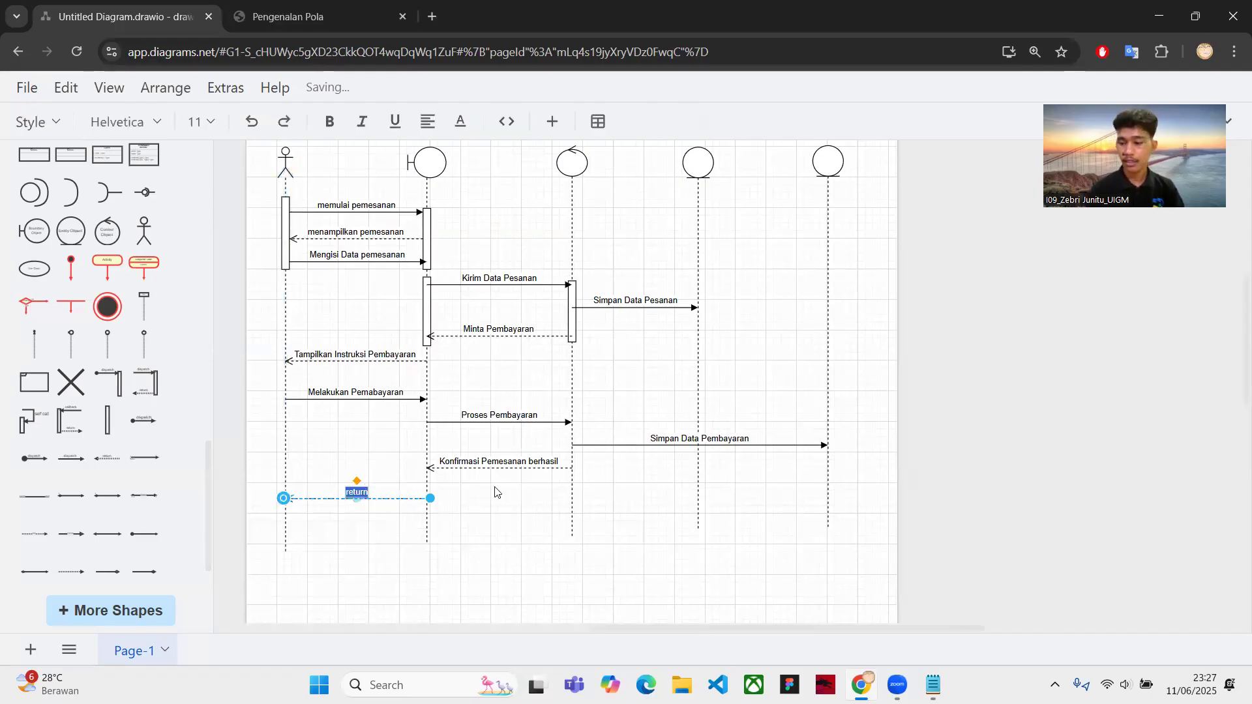
pyautogui.write('Ta')
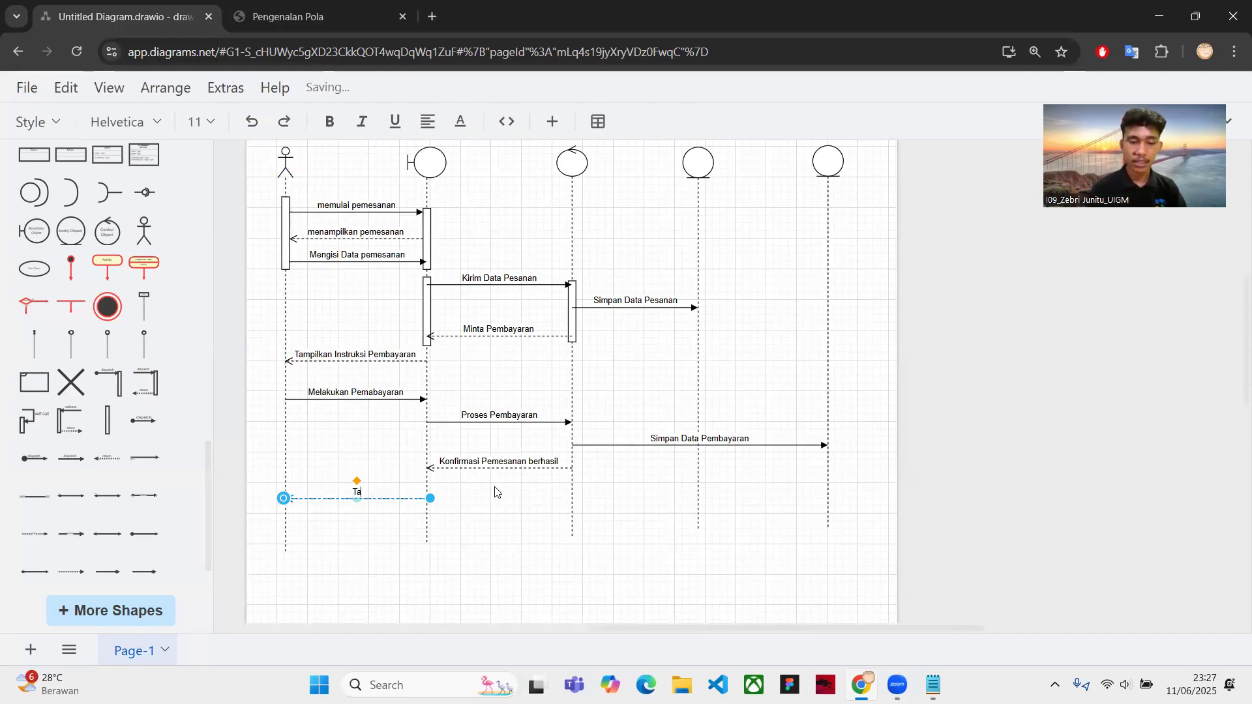
pyautogui.write('mpilkan')
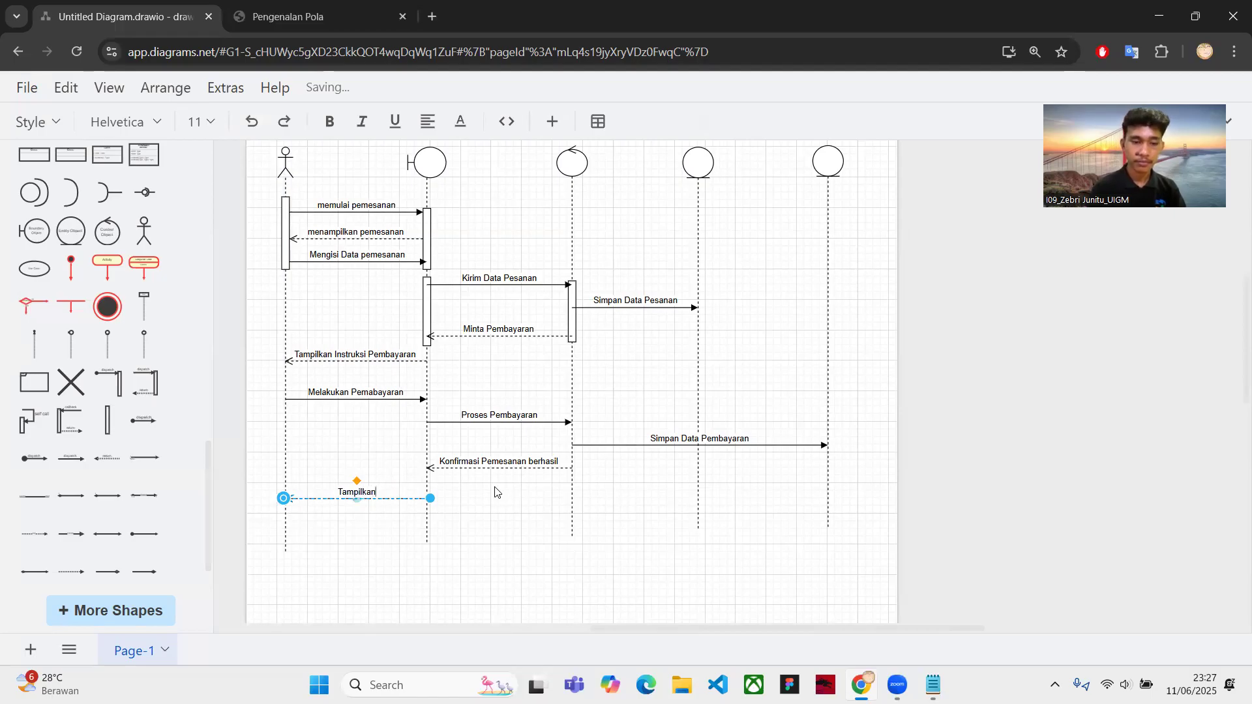
pyautogui.write(' Pemesan Ber')
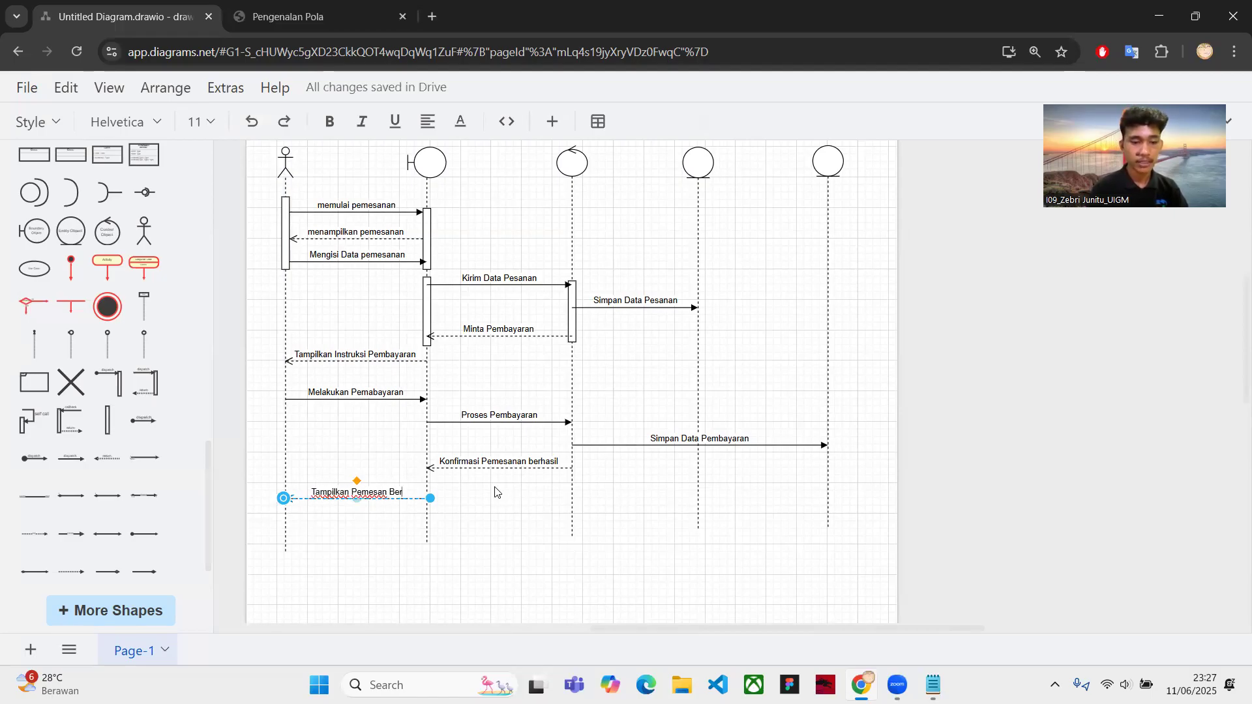
pyautogui.write('hasil')
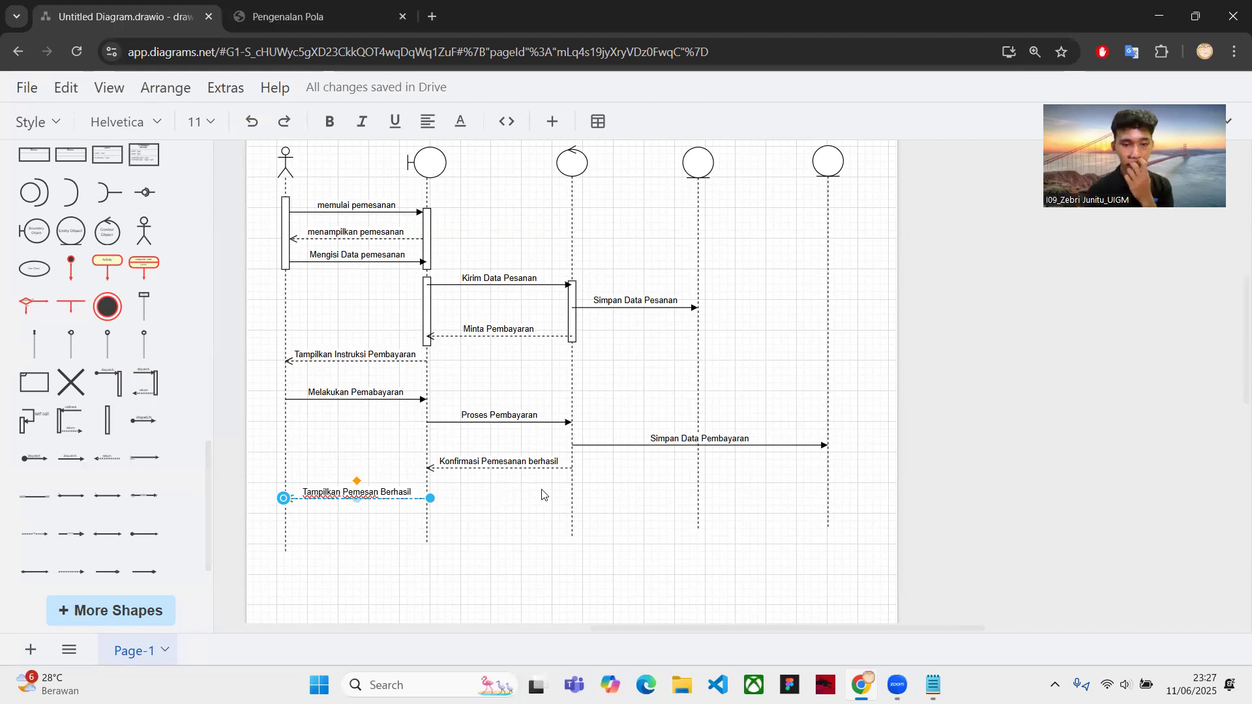
pyautogui.click(595, 495)
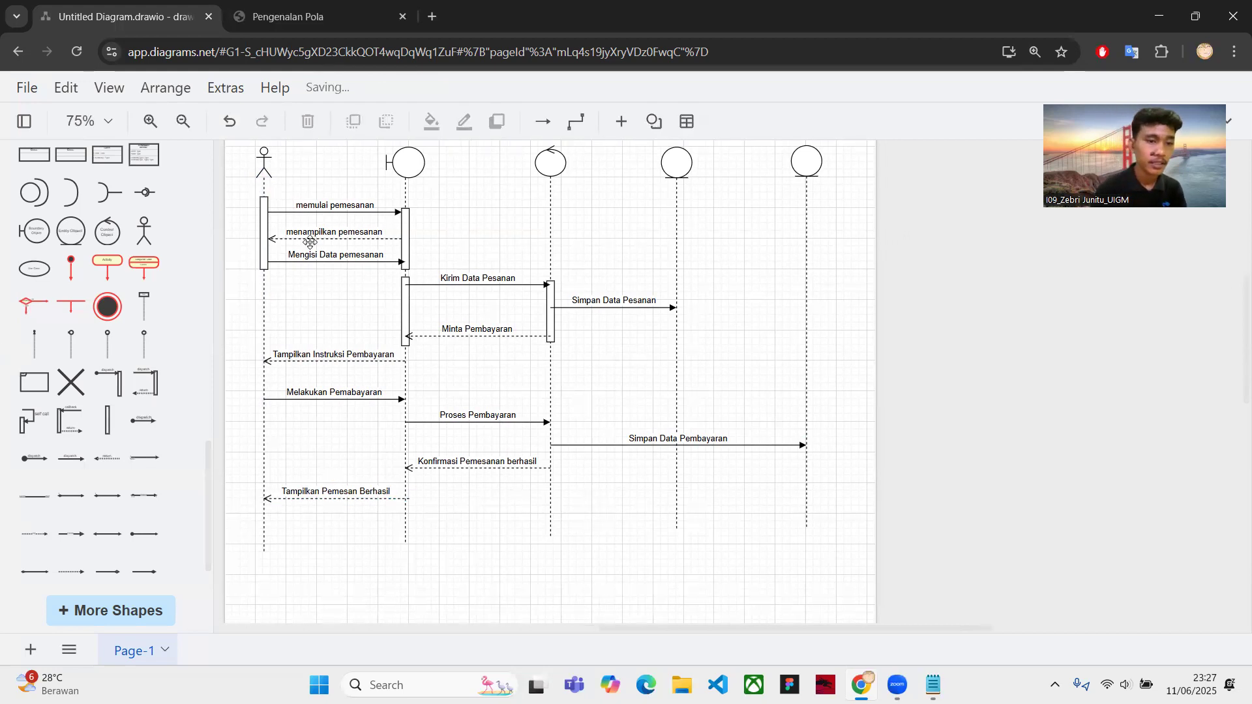
# Extend the Pelanggan activation bar down to just below the "Tampilkan Pemesan Berhasil" message
pyautogui.click(263, 260)
pyautogui.moveTo(264, 278); pyautogui.dragTo(261, 522)
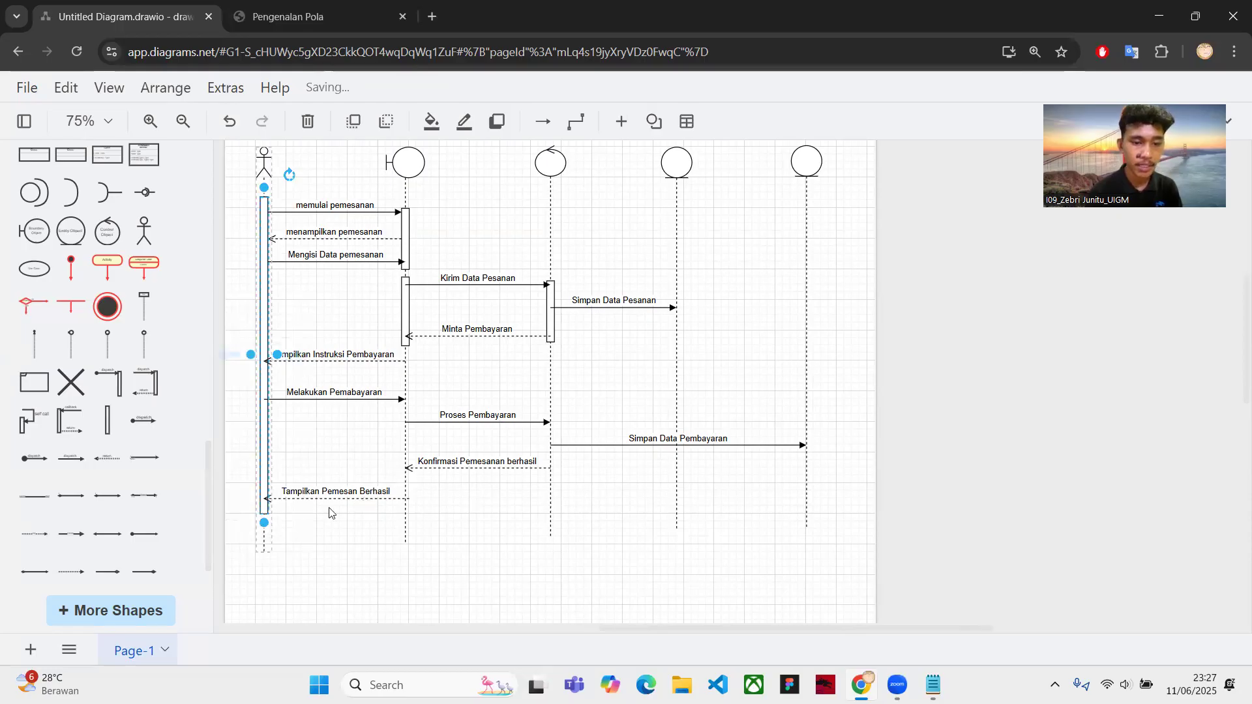
pyautogui.click(527, 508)
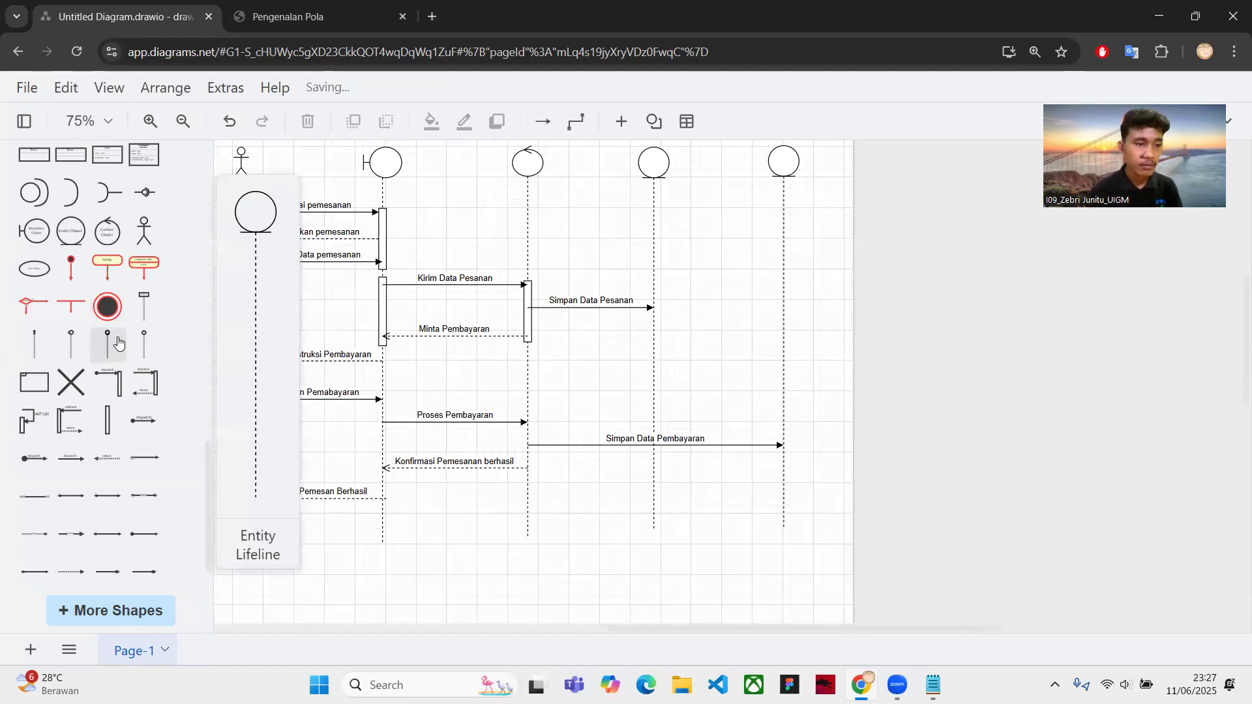
# Add an activation bar on the Form Pemesanan lifeline spanning the "Proses Pembayaran" and "Konfirmasi Pemesanan berhasil" messages
pyautogui.moveTo(154, 264)
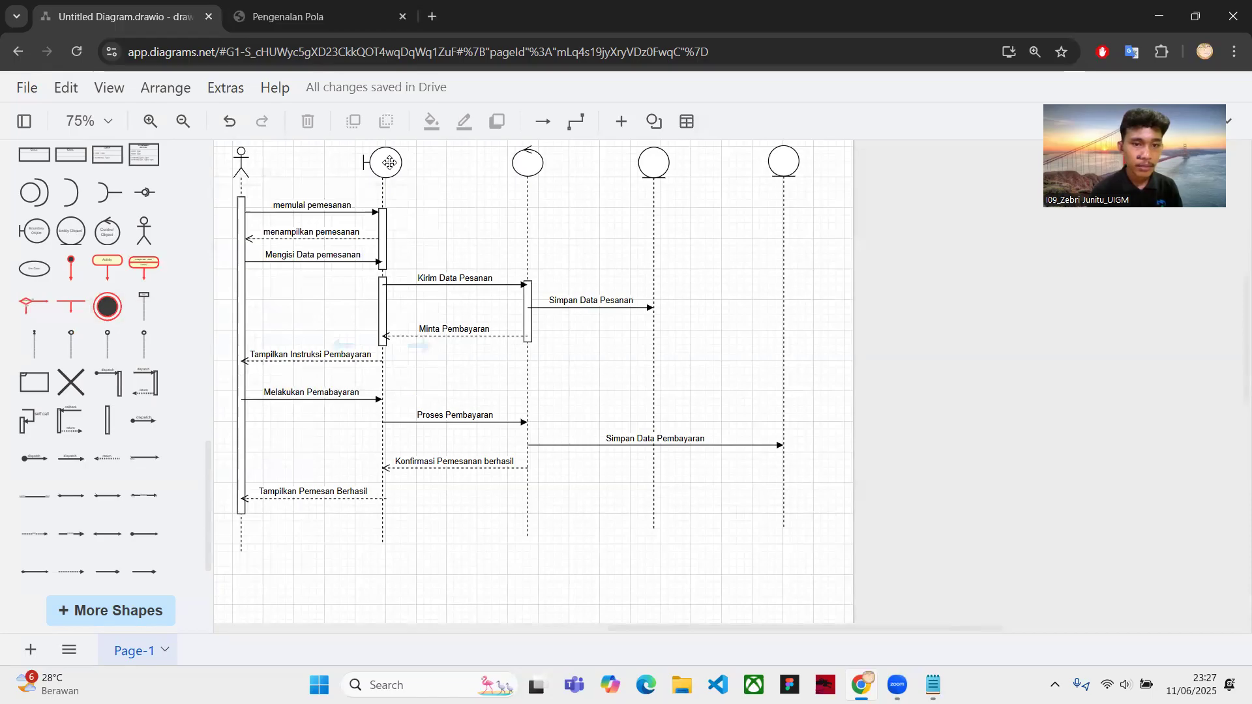
pyautogui.scroll(1, 391, 167)
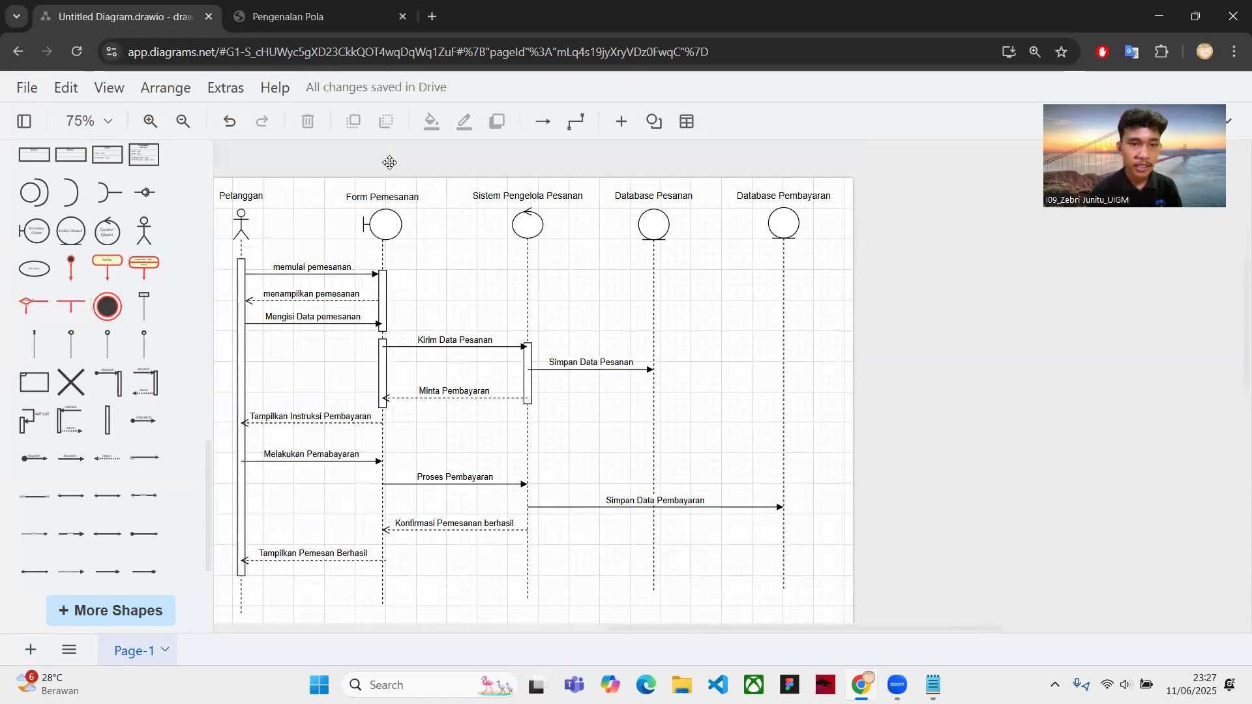
pyautogui.click(107, 420)
pyautogui.moveTo(724, 371); pyautogui.dragTo(395, 604)
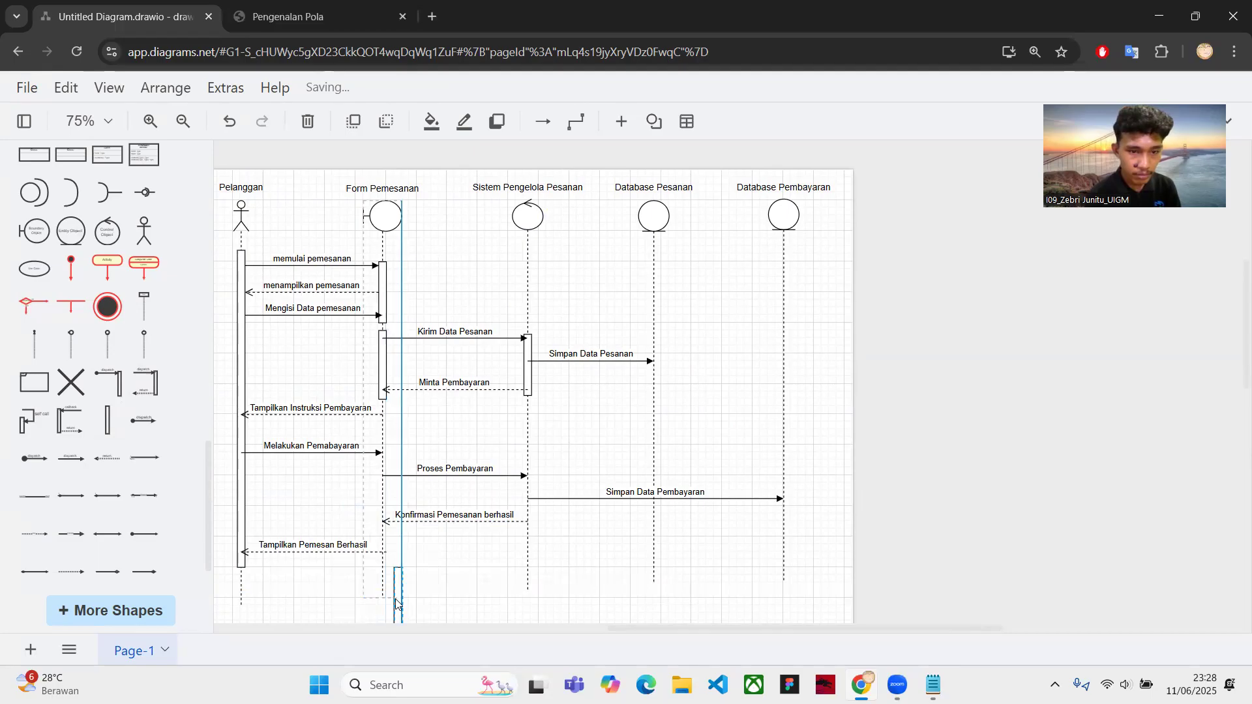
pyautogui.moveTo(396, 557); pyautogui.dragTo(380, 506)
pyautogui.moveTo(380, 510); pyautogui.dragTo(382, 507)
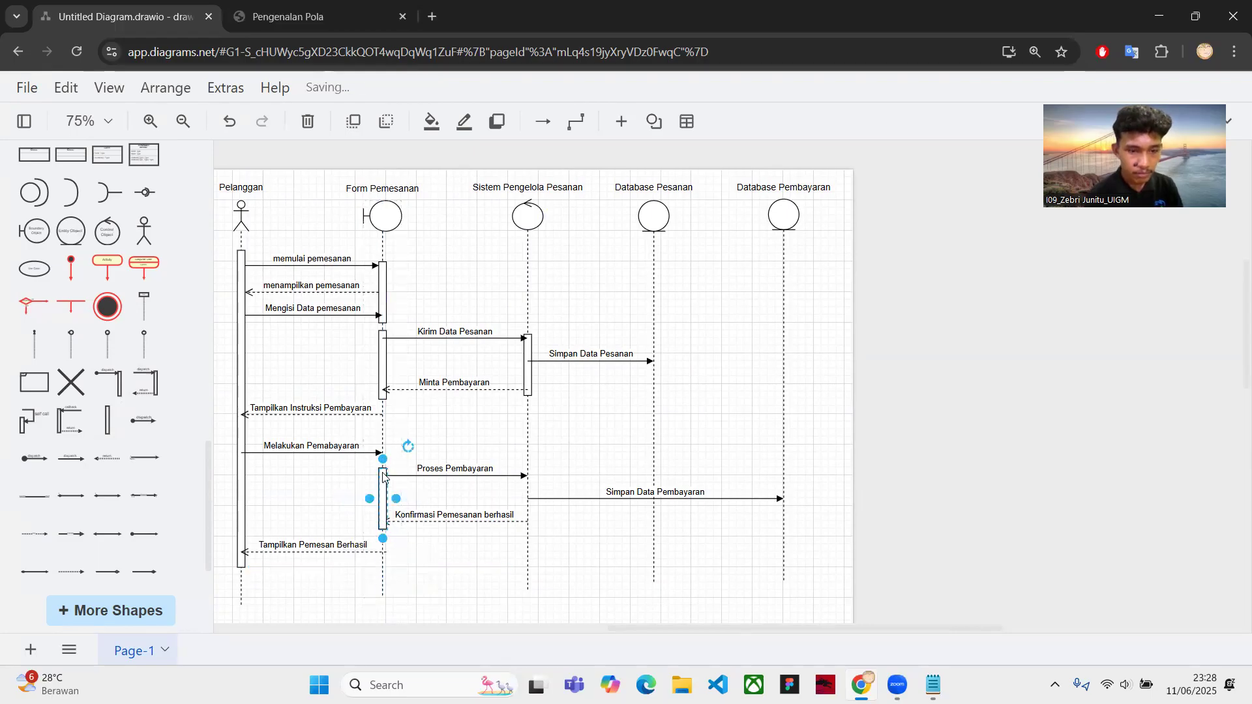
# Duplicate the new Form Pemesanan activation bar just above it and shorten the copy to end at "Melakukan Pemabayaran"
pyautogui.moveTo(385, 489); pyautogui.dragTo(387, 433)
pyautogui.scroll(3, 411, 455)
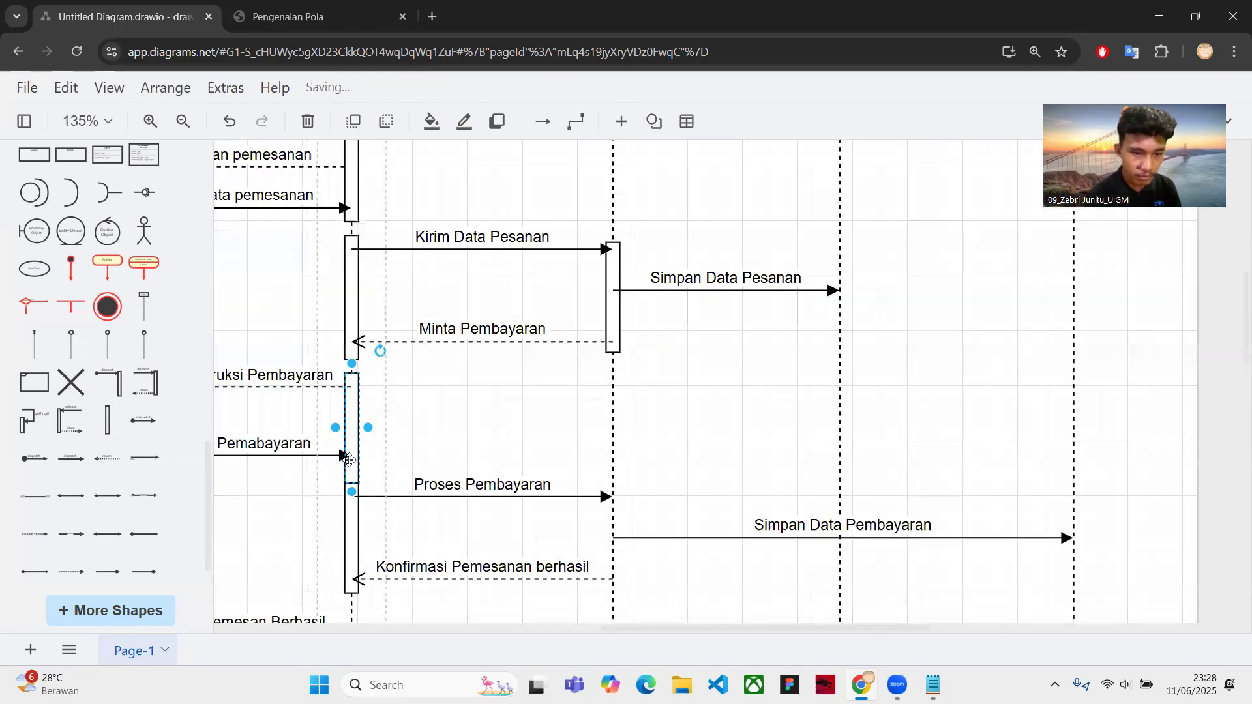
pyautogui.moveTo(351, 491)
pyautogui.mouseDown()
pyautogui.moveTo(358, 458)
pyautogui.moveTo(358, 473)
pyautogui.mouseUp()
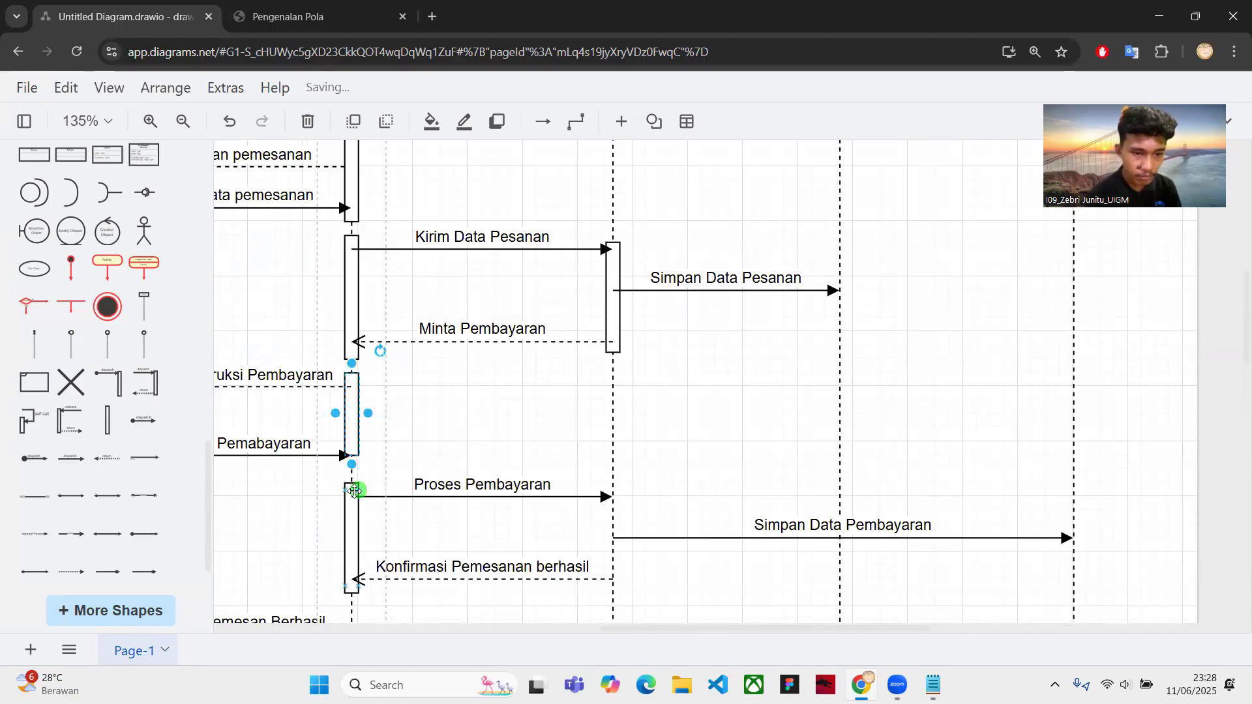
# Nudge the short Form Pemesanan activation bar down slightly so it extends just past the "Melakukan Pemabayaran" arrow
pyautogui.scroll(5, 378, 452)
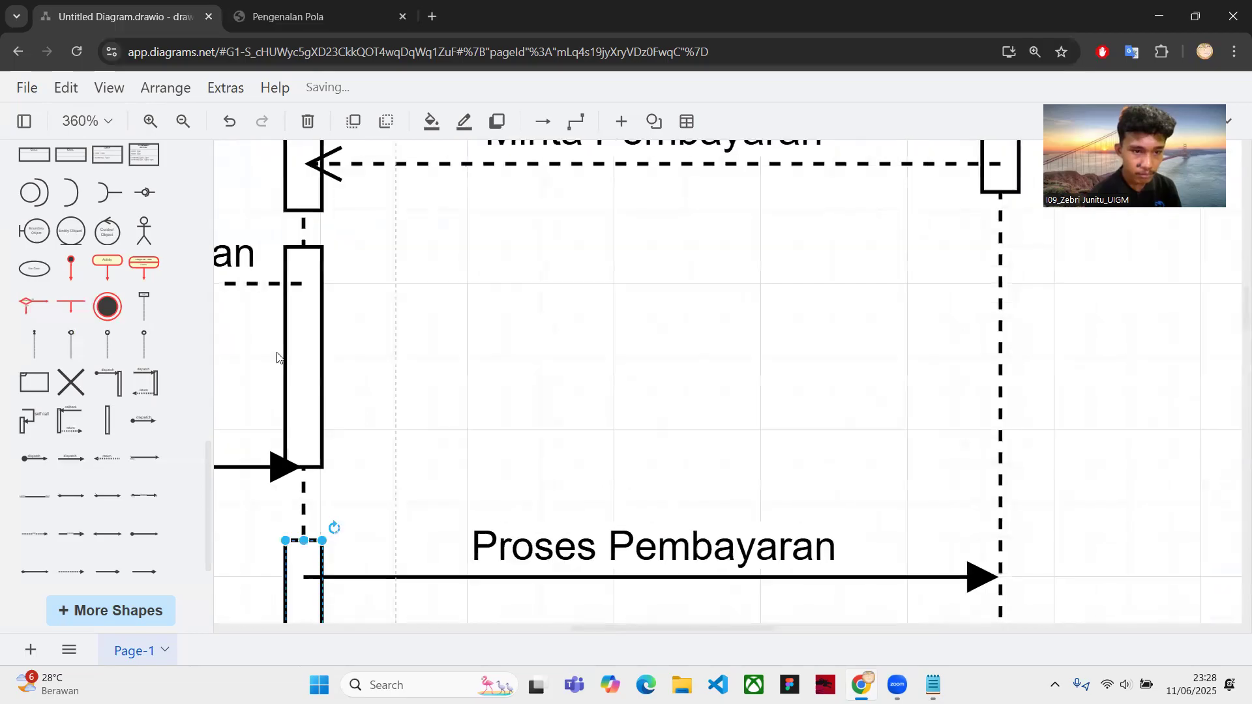
pyautogui.click(311, 353)
pyautogui.press('Down')
pyautogui.press('Down')
pyautogui.press('Down')
pyautogui.press('Down')
pyautogui.press('Down')
pyautogui.press('Down')
pyautogui.press('Down')
pyautogui.press('Down')
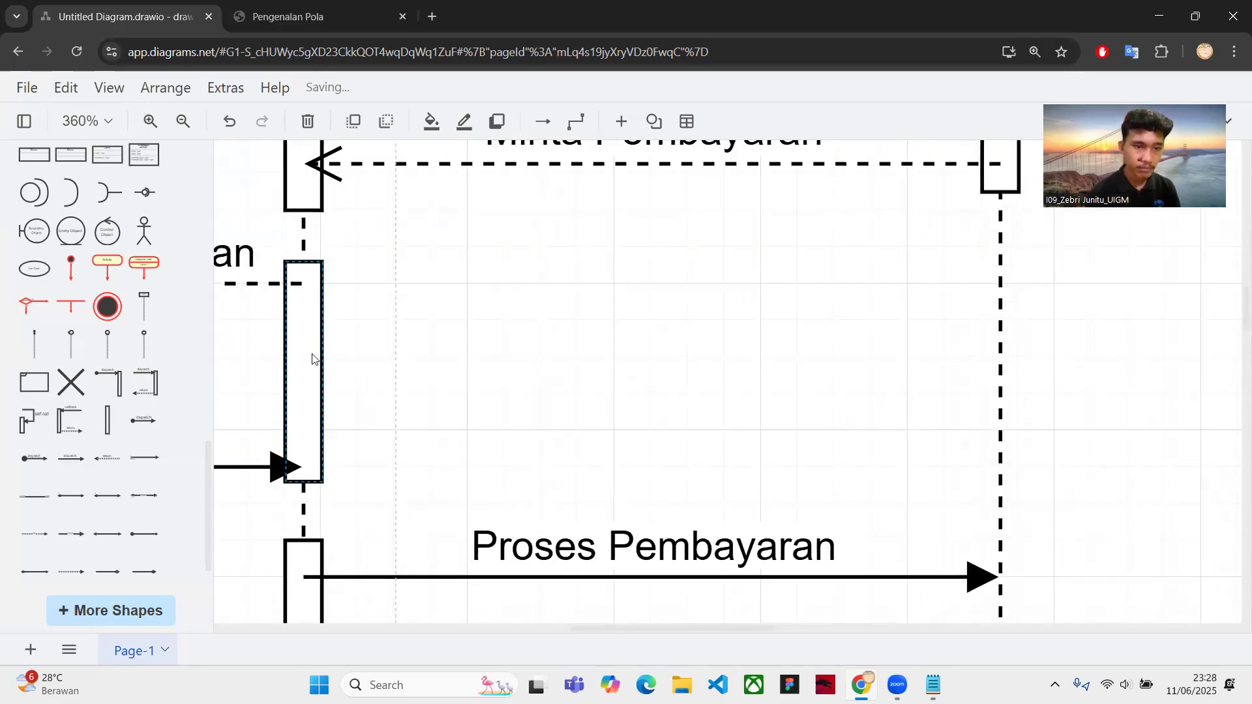
pyautogui.click(479, 332)
# Extend the lowest Form Pemesanan activation bar down to just below the "Tampilkan Pemesan Berhasil" message
pyautogui.scroll(-5, 481, 331)
pyautogui.scroll(-5, 481, 331)
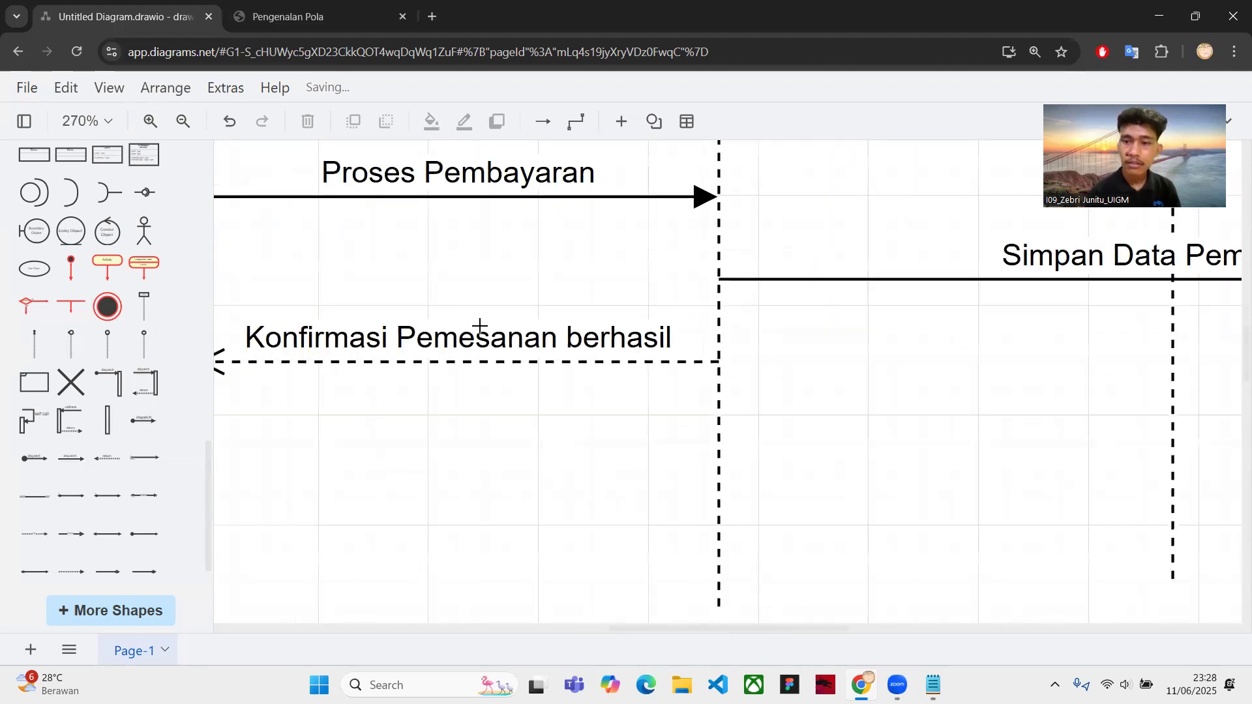
pyautogui.scroll(-1, 479, 326)
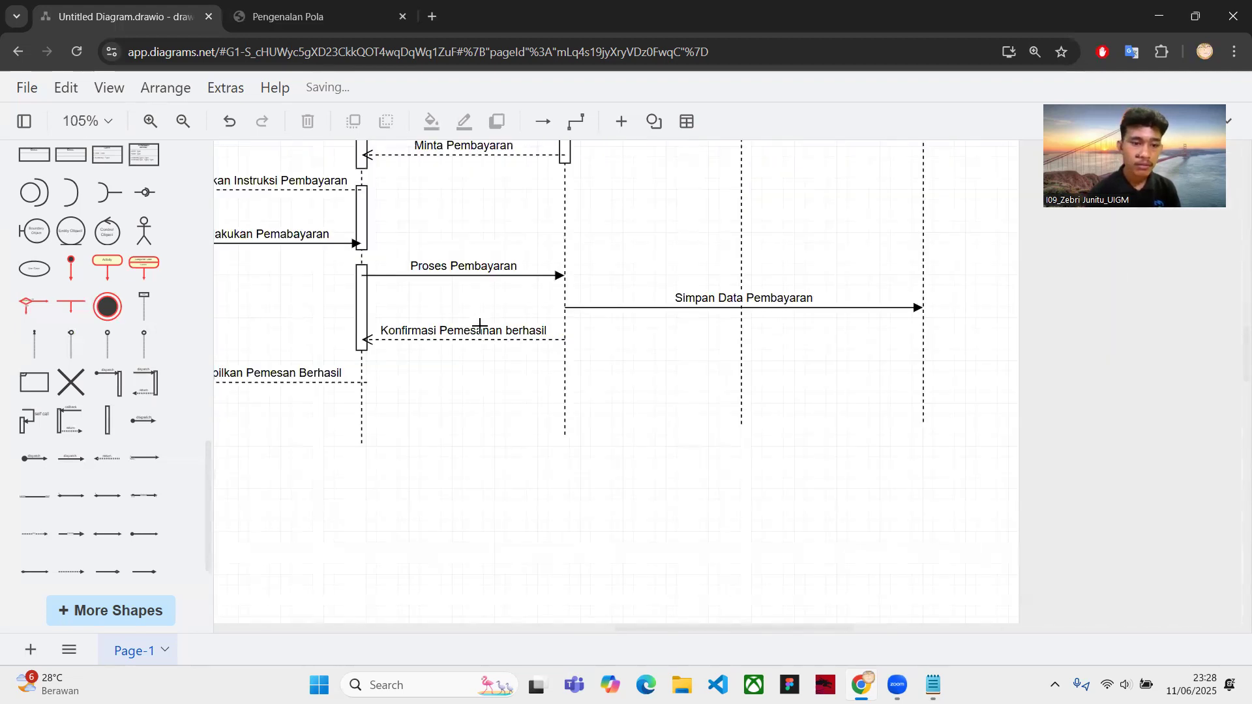
pyautogui.hscroll(-3, 522, 310)
pyautogui.click(526, 311)
pyautogui.moveTo(525, 360); pyautogui.dragTo(529, 399)
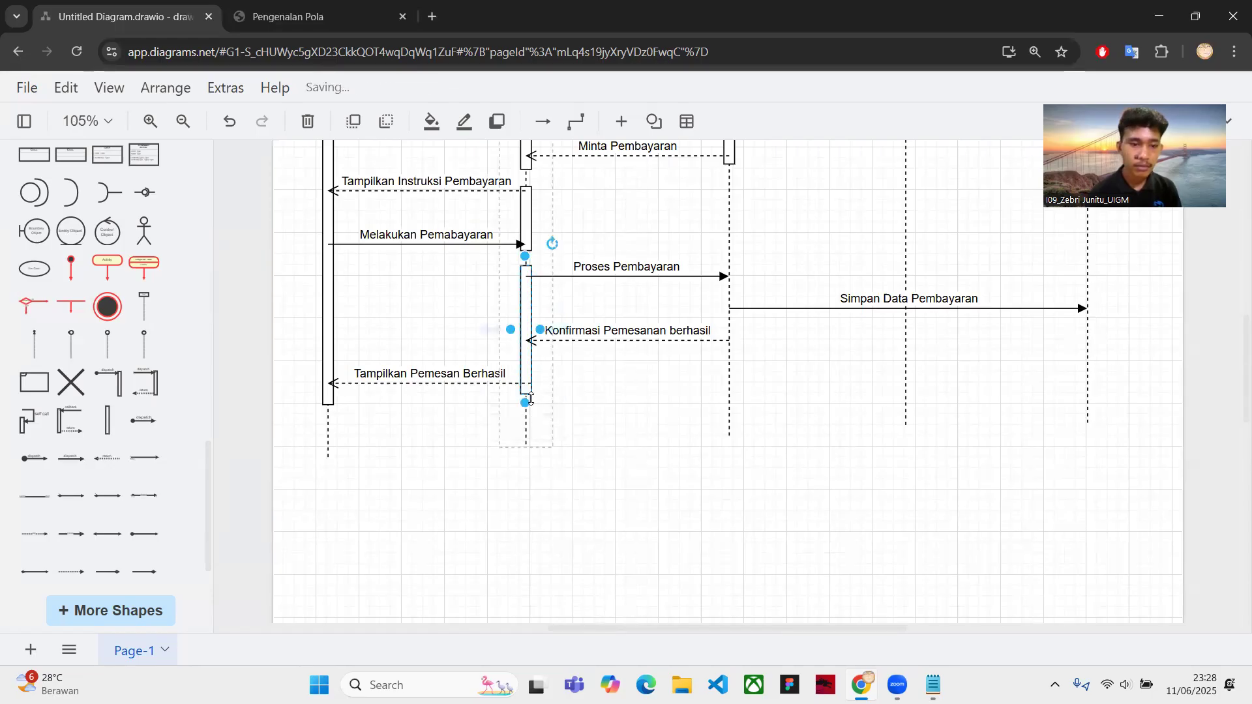
pyautogui.click(647, 373)
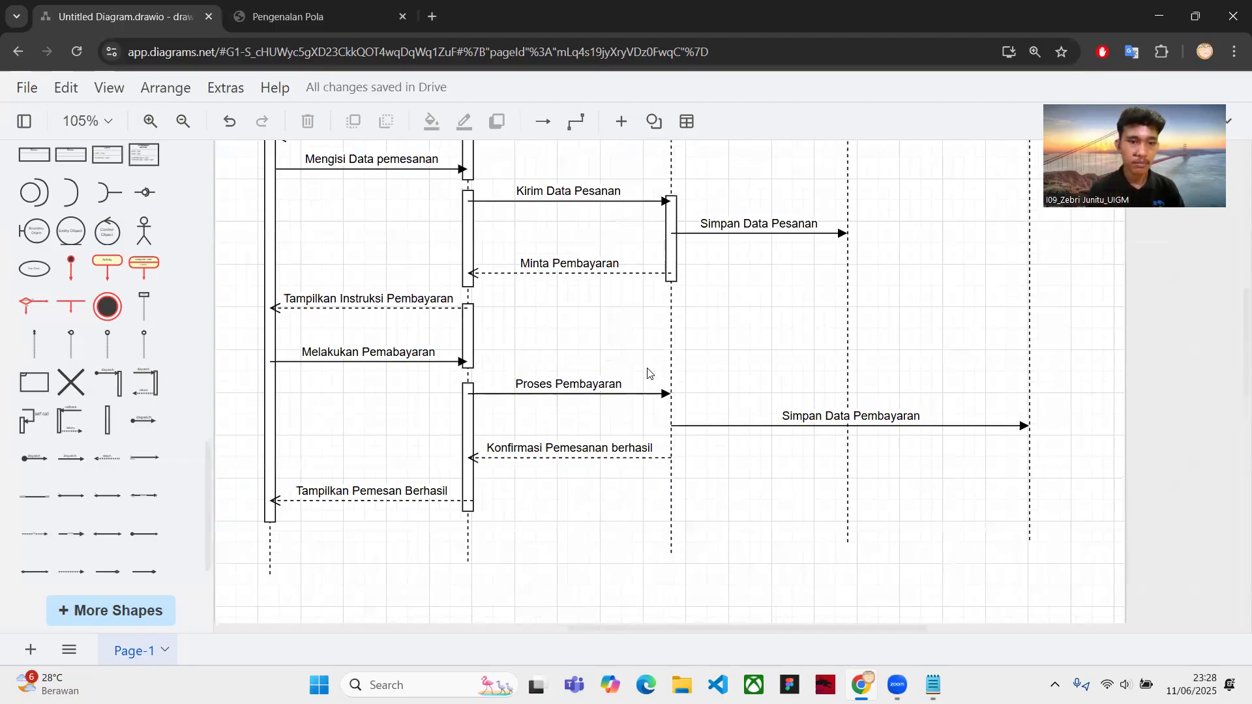
# Delete the short Form Pemesanan activation bar at "Melakukan Pemabayaran" and extend the bar above it just past "Tampilkan Instruksi Pembayaran"
pyautogui.click(470, 328)
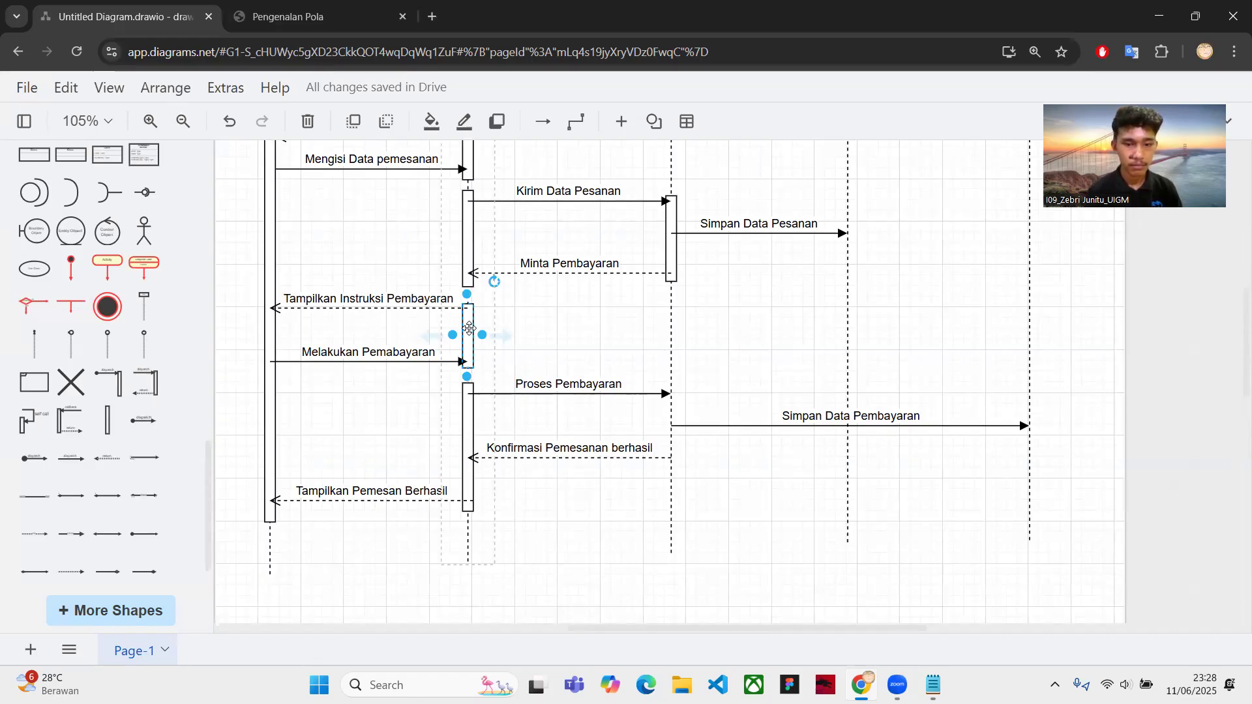
pyautogui.press('Delete')
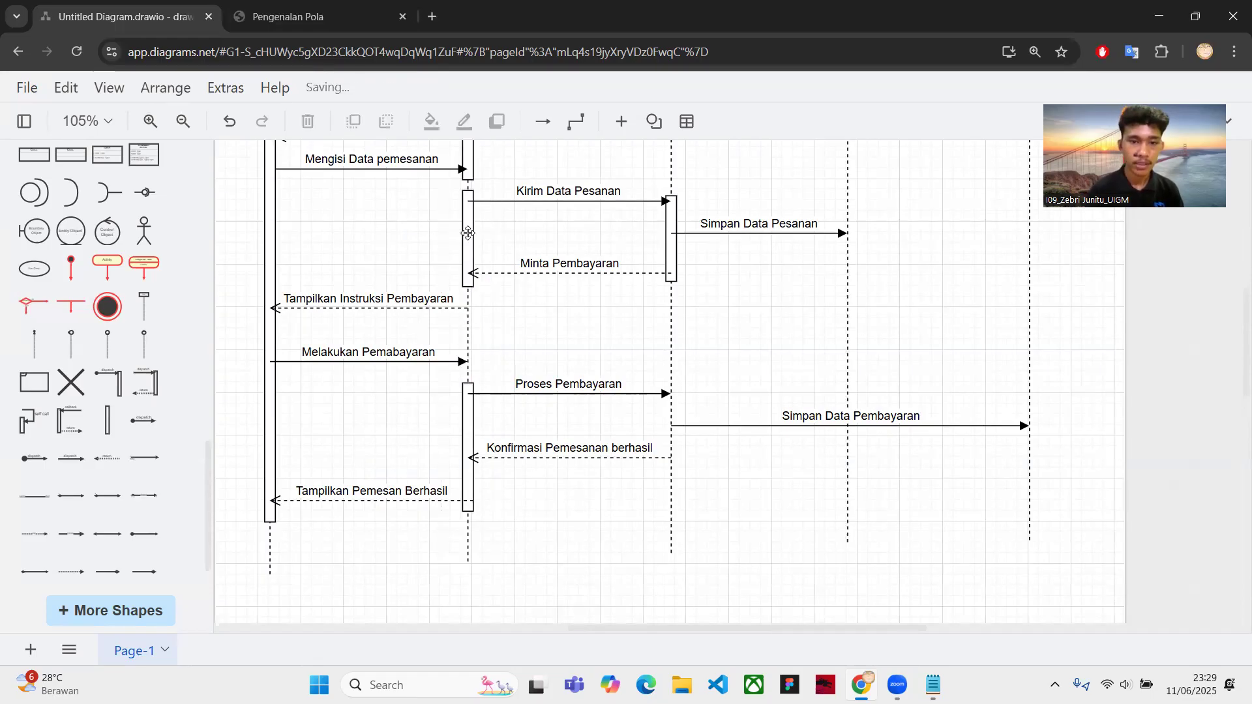
pyautogui.click(467, 233)
pyautogui.moveTo(469, 299); pyautogui.dragTo(482, 331)
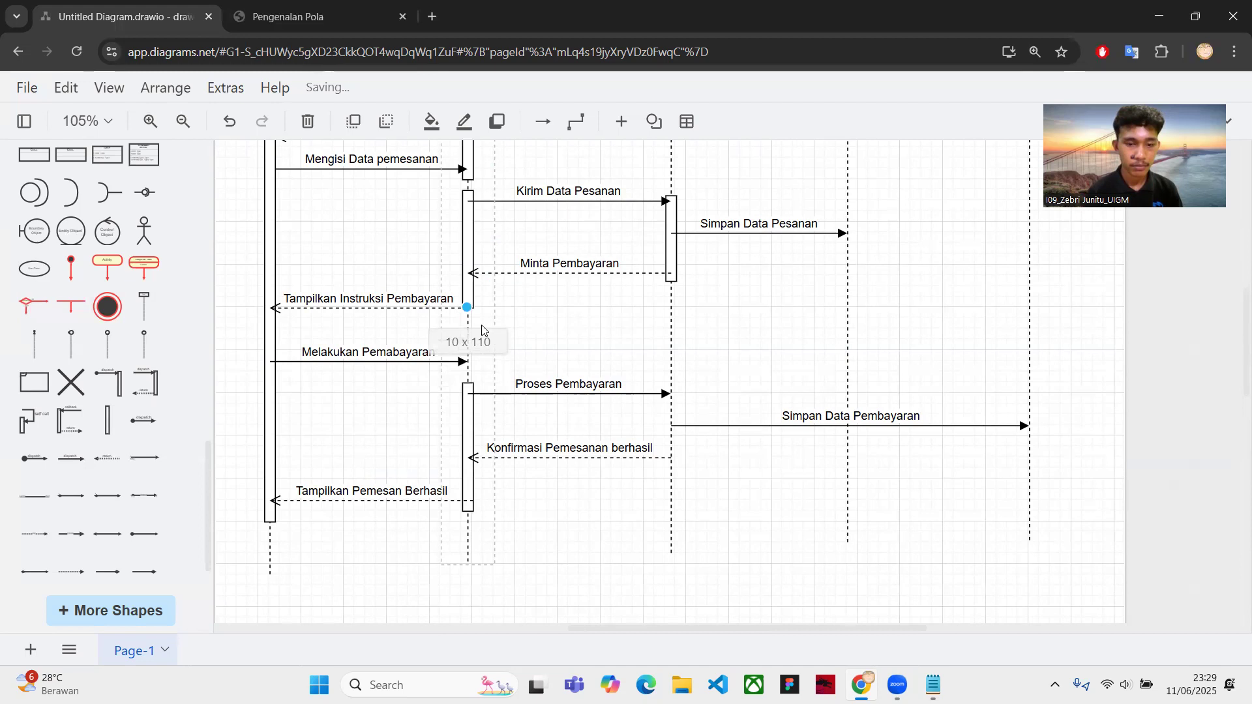
pyautogui.moveTo(482, 329); pyautogui.dragTo(482, 335)
pyautogui.click(604, 294)
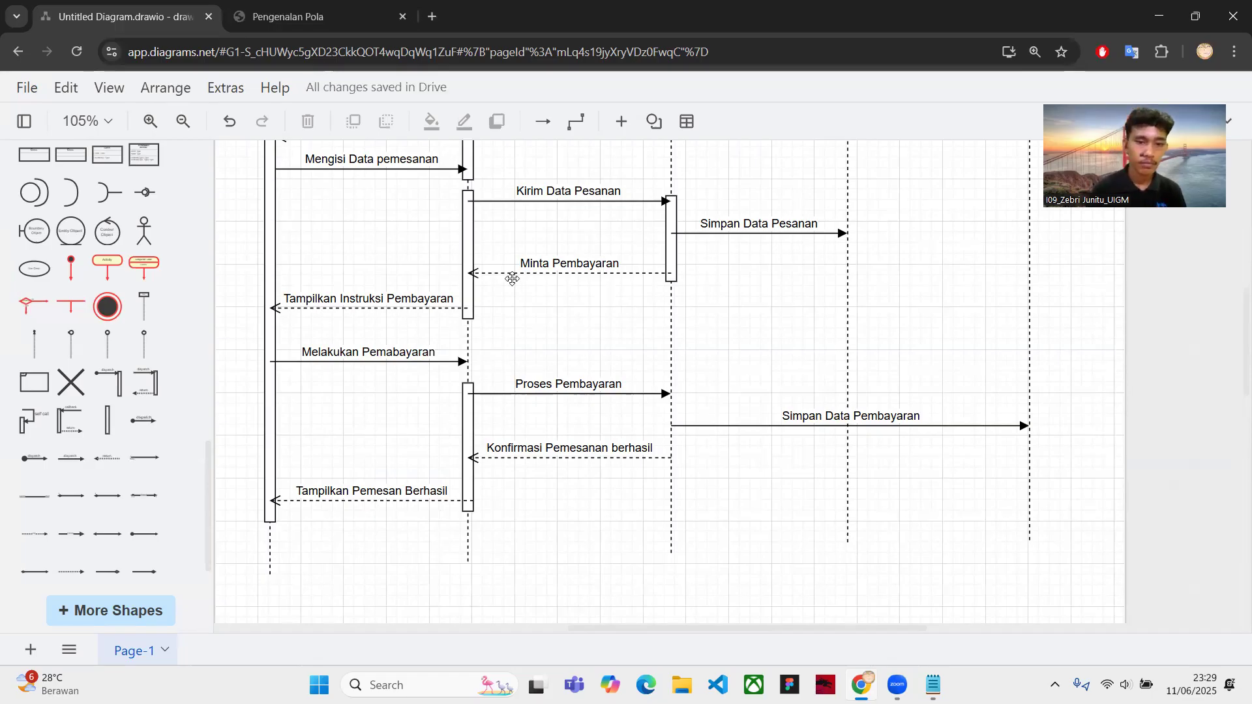
# Extend the Form Pemesanan activation bar that starts at "Kirim Data Pesanan" down to just below "Melakukan Pemabayaran"
pyautogui.click(467, 308)
pyautogui.moveTo(467, 329); pyautogui.dragTo(474, 378)
pyautogui.click(571, 348)
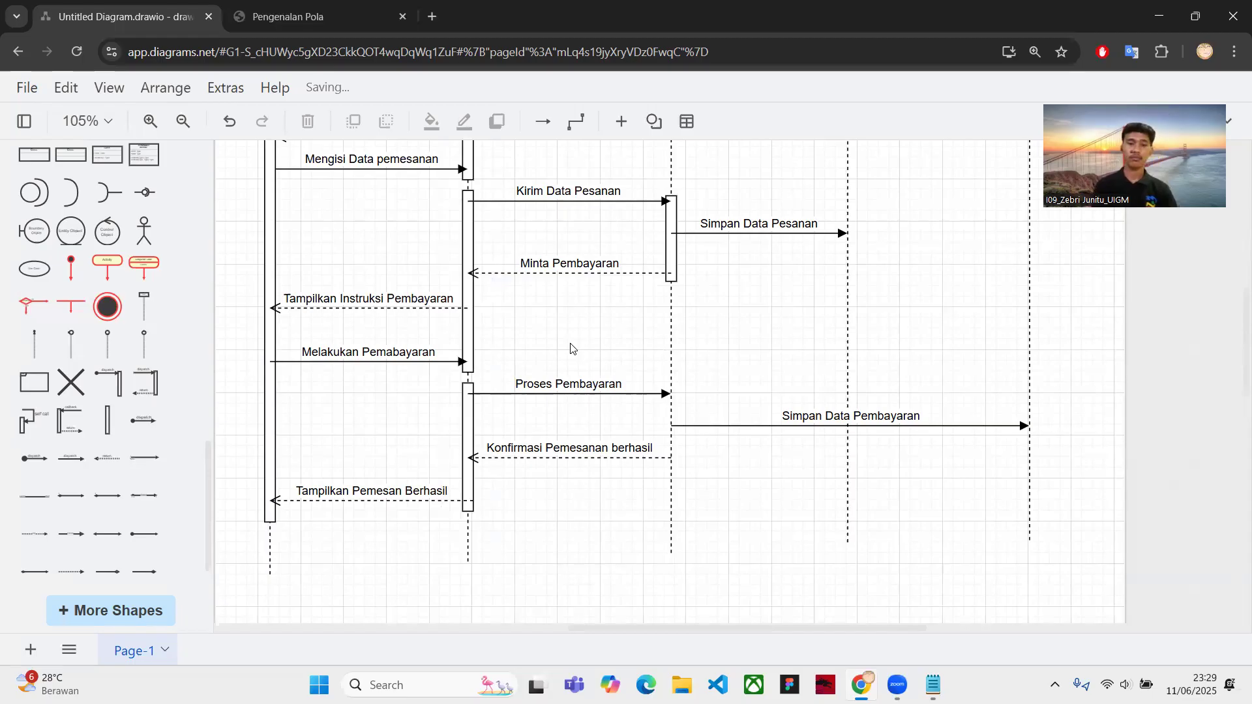
# Add an activation bar on the Sistem Pengelola Pesanan lifeline spanning from "Proses Pembayaran" to just below "Konfirmasi Pemesanan berhasil"
pyautogui.hscroll(3, 571, 347)
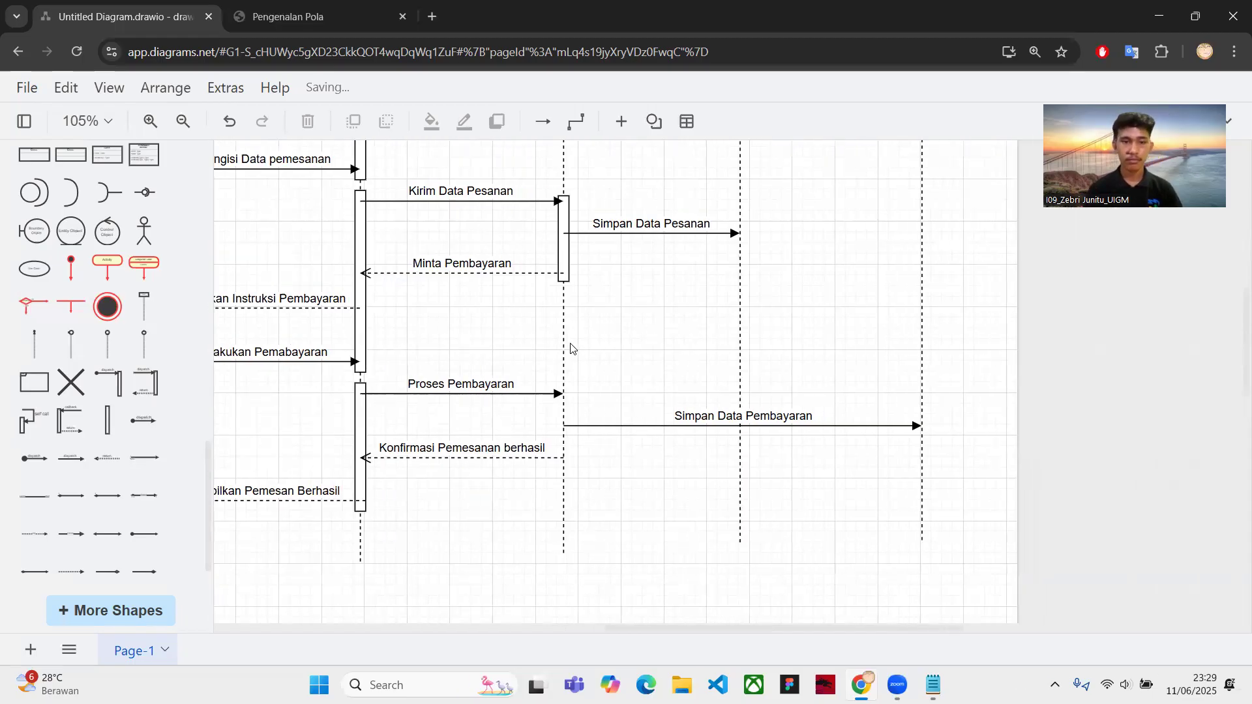
pyautogui.scroll(-5, 570, 347)
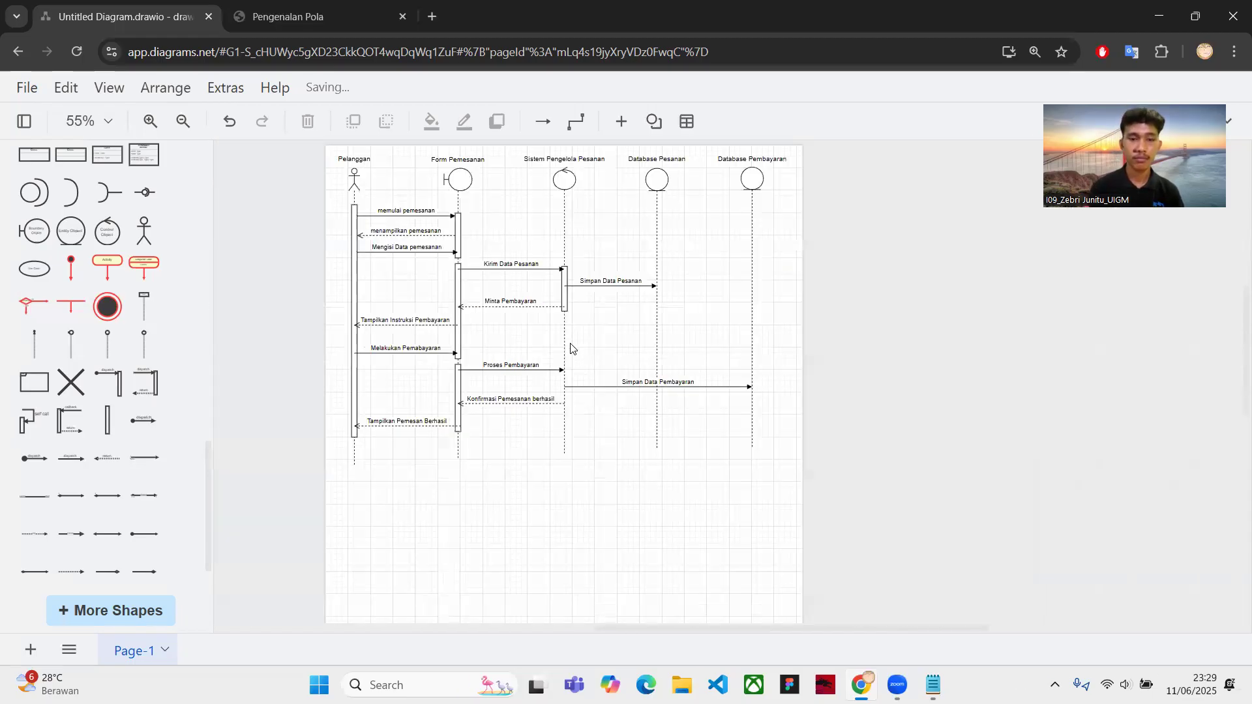
pyautogui.scroll(2, 499, 352)
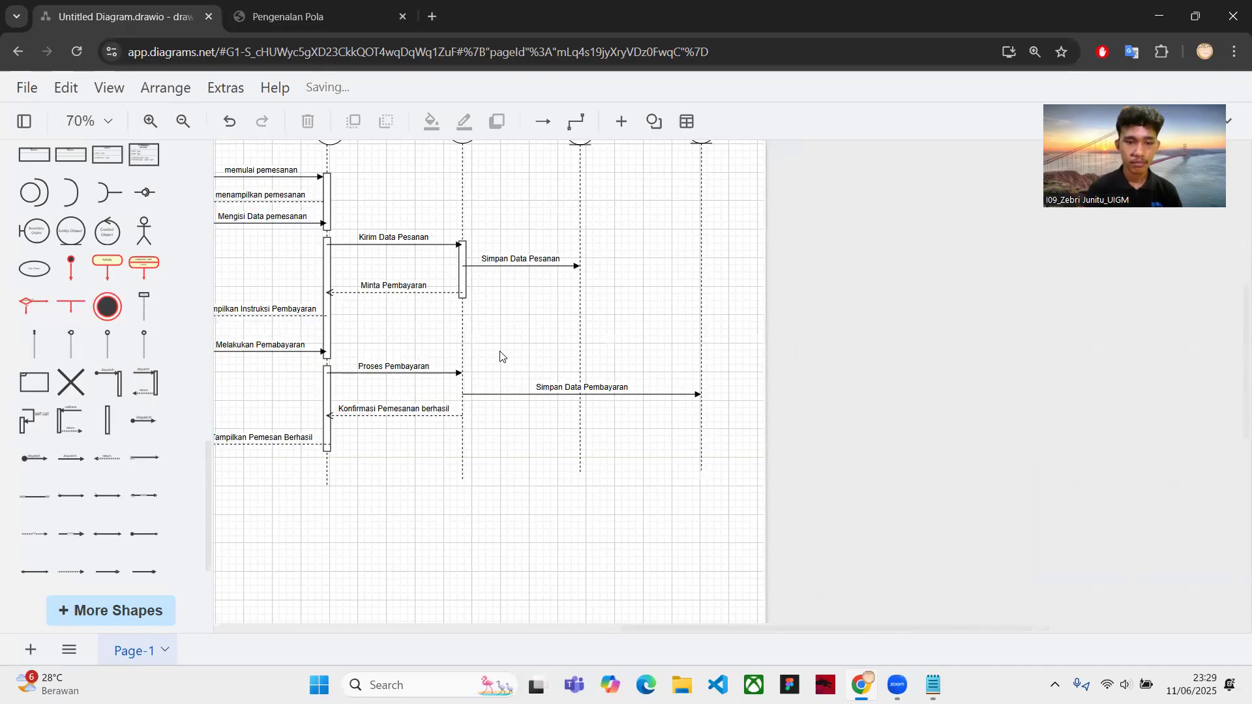
pyautogui.scroll(1, 443, 352)
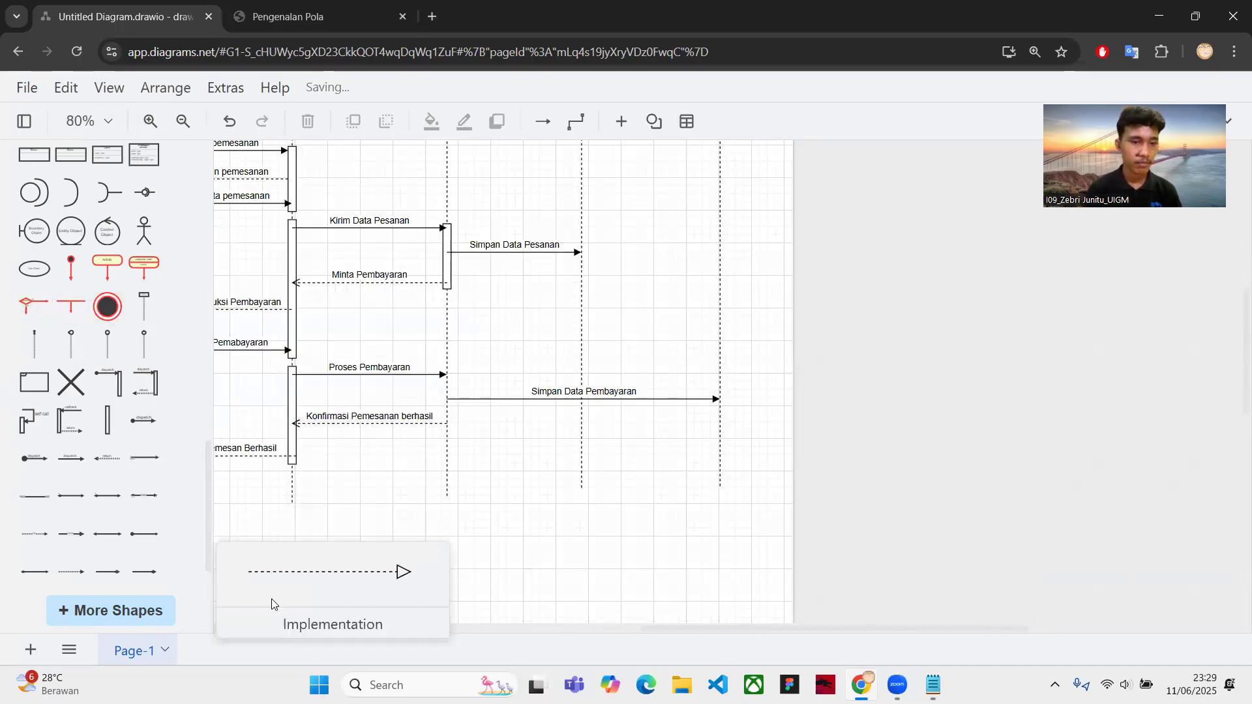
pyautogui.moveTo(107, 420); pyautogui.dragTo(444, 386)
pyautogui.click(556, 350)
# Shorten the Form Pemesanan activation bar that starts at "Kirim Data Pesanan" so it ends just below "Minta Pembayaran"
pyautogui.scroll(-1, 556, 350)
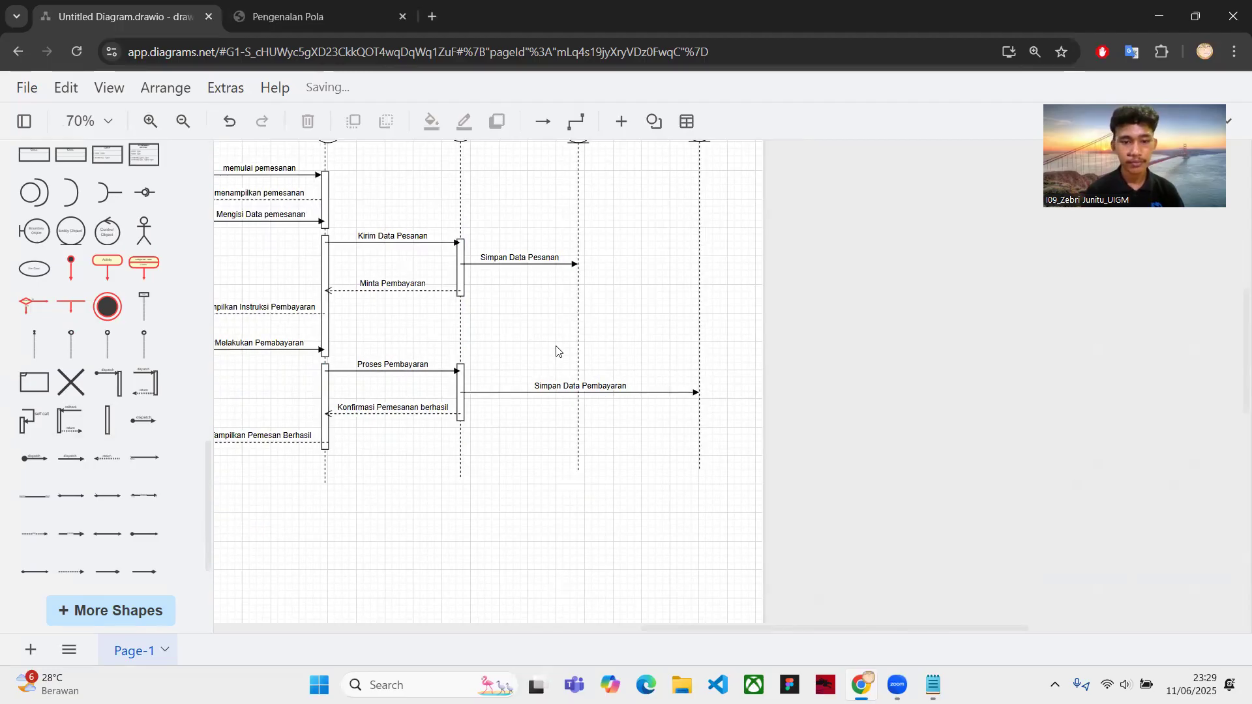
pyautogui.scroll(-2, 556, 350)
pyautogui.scroll(1, 557, 350)
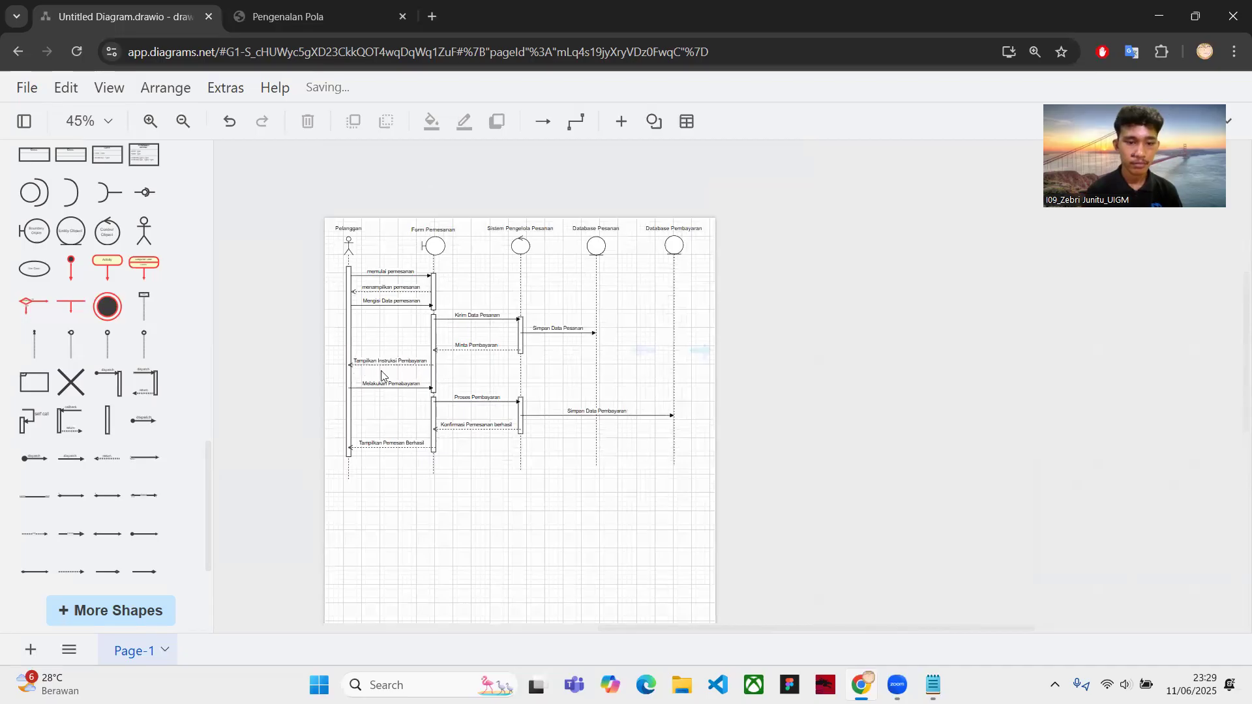
pyautogui.scroll(4, 381, 370)
pyautogui.scroll(1, 382, 376)
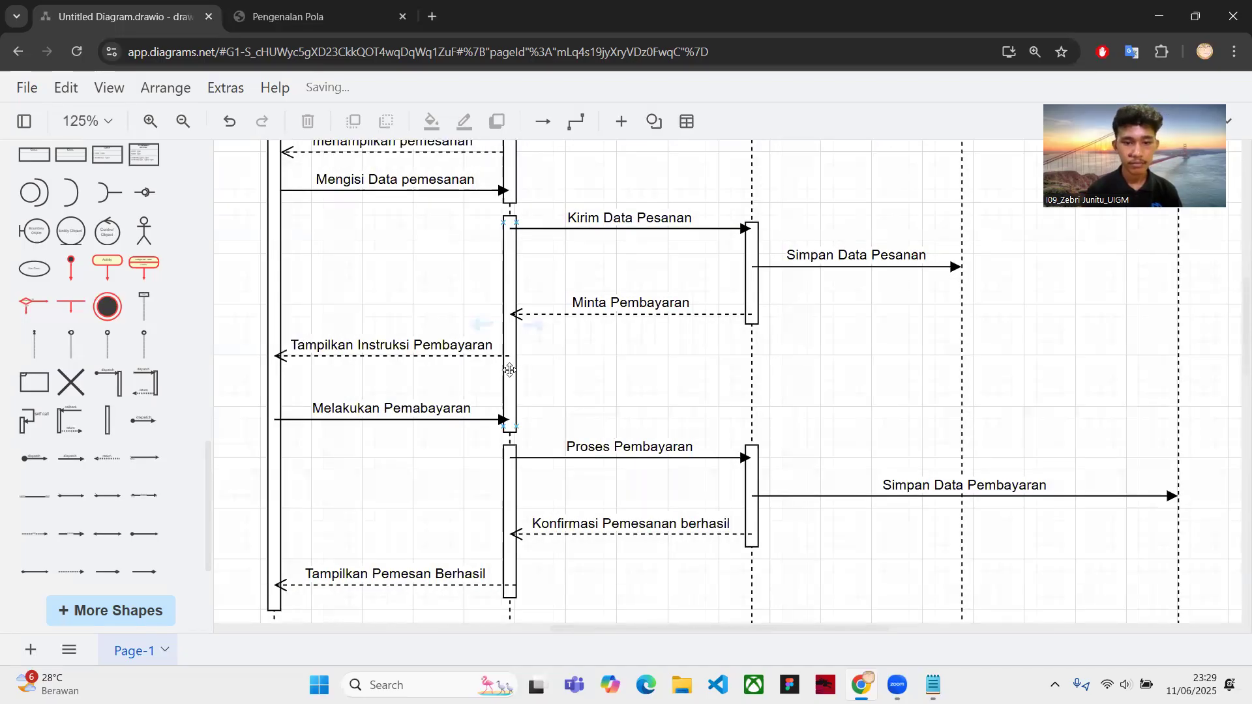
pyautogui.click(510, 372)
pyautogui.moveTo(515, 432); pyautogui.dragTo(512, 318)
pyautogui.click(541, 262)
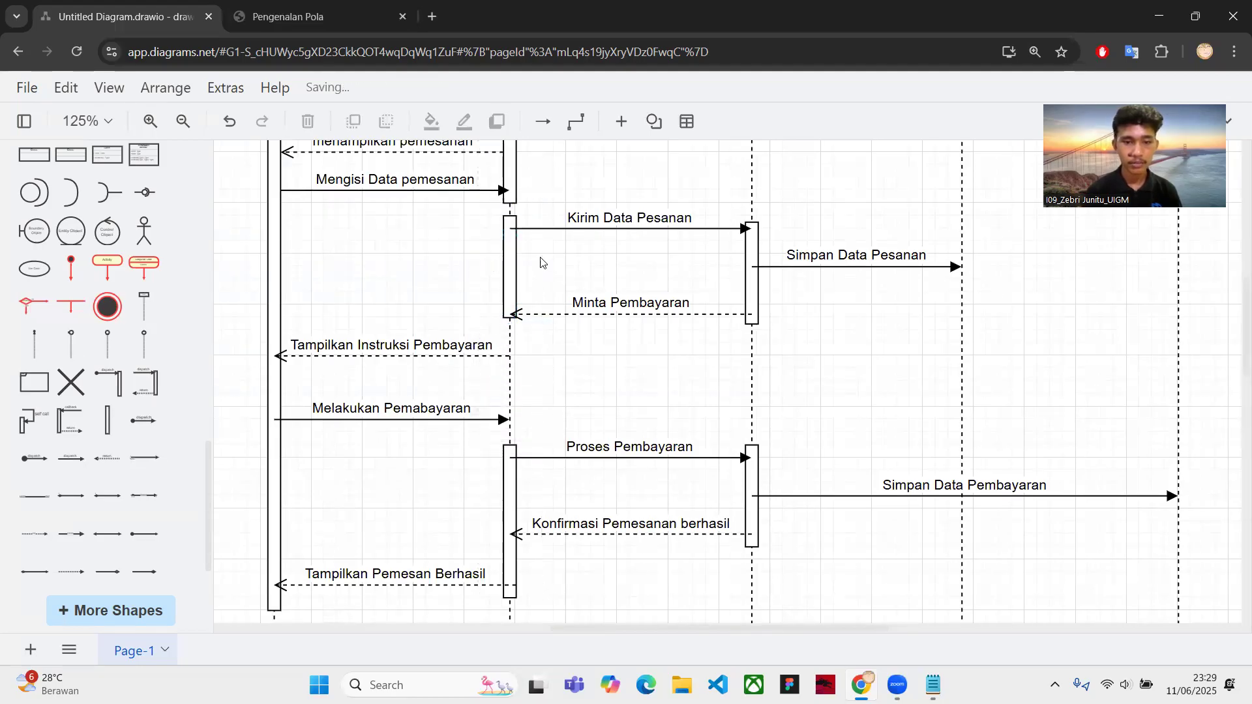
# Add a separate Form Pemesanan activation bar from "Tampilkan Instruksi Pembayaran" to just below "Melakukan Pemabayaran" and nudge the bar above it slightly down
pyautogui.moveTo(514, 253); pyautogui.dragTo(512, 384)
pyautogui.press('Up')
pyautogui.press('Up')
pyautogui.press('Up')
pyautogui.press('Up')
pyautogui.press('Up')
pyautogui.press('Up')
pyautogui.press('Up')
pyautogui.press('Up')
pyautogui.press('Up')
pyautogui.press('Up')
pyautogui.press('Up')
pyautogui.press('Up')
pyautogui.press('Up')
pyautogui.press('Up')
pyautogui.press('Up')
pyautogui.press('Up')
pyautogui.press('Up')
pyautogui.press('Up')
pyautogui.press('Up')
pyautogui.press('Up')
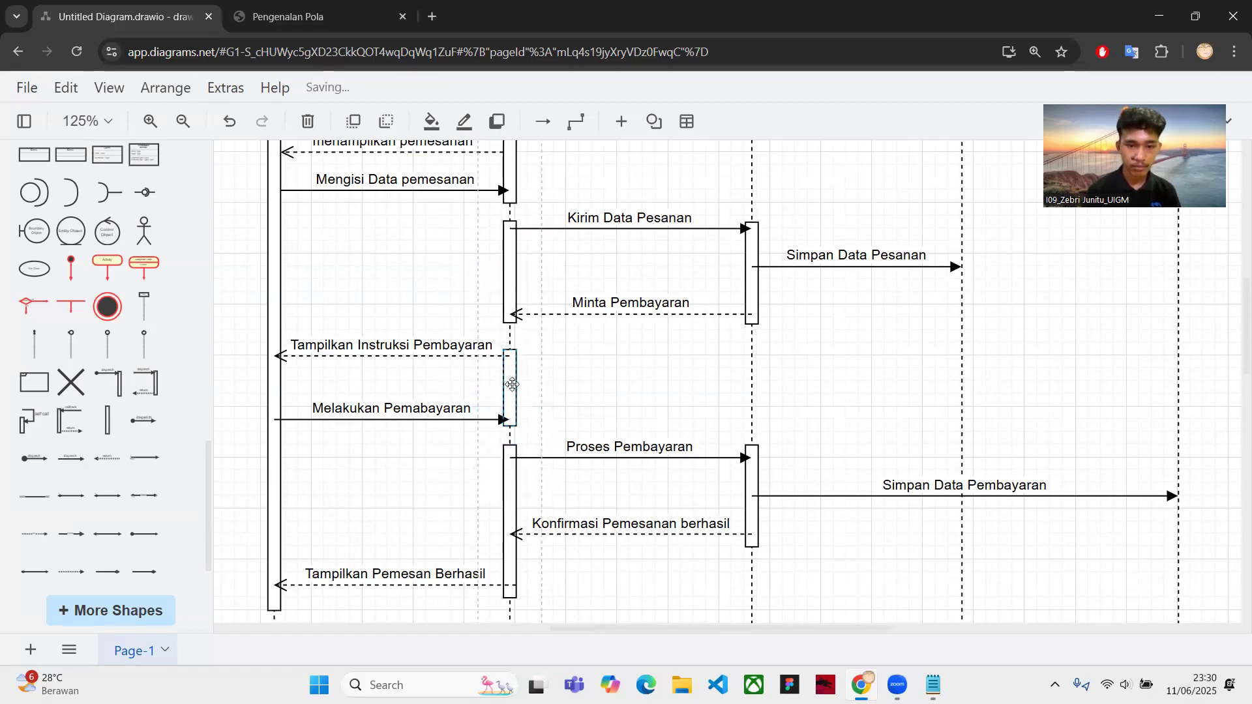
pyautogui.click(806, 365)
pyautogui.scroll(-1, 806, 367)
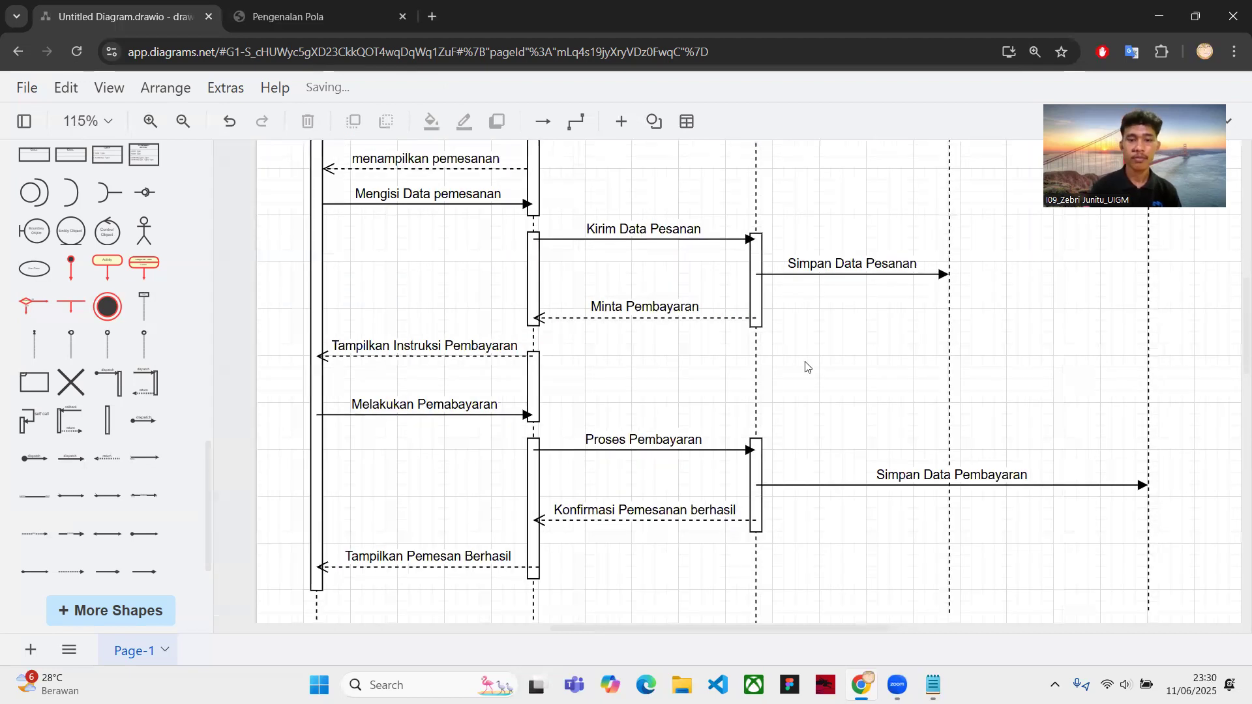
pyautogui.scroll(-5, 806, 367)
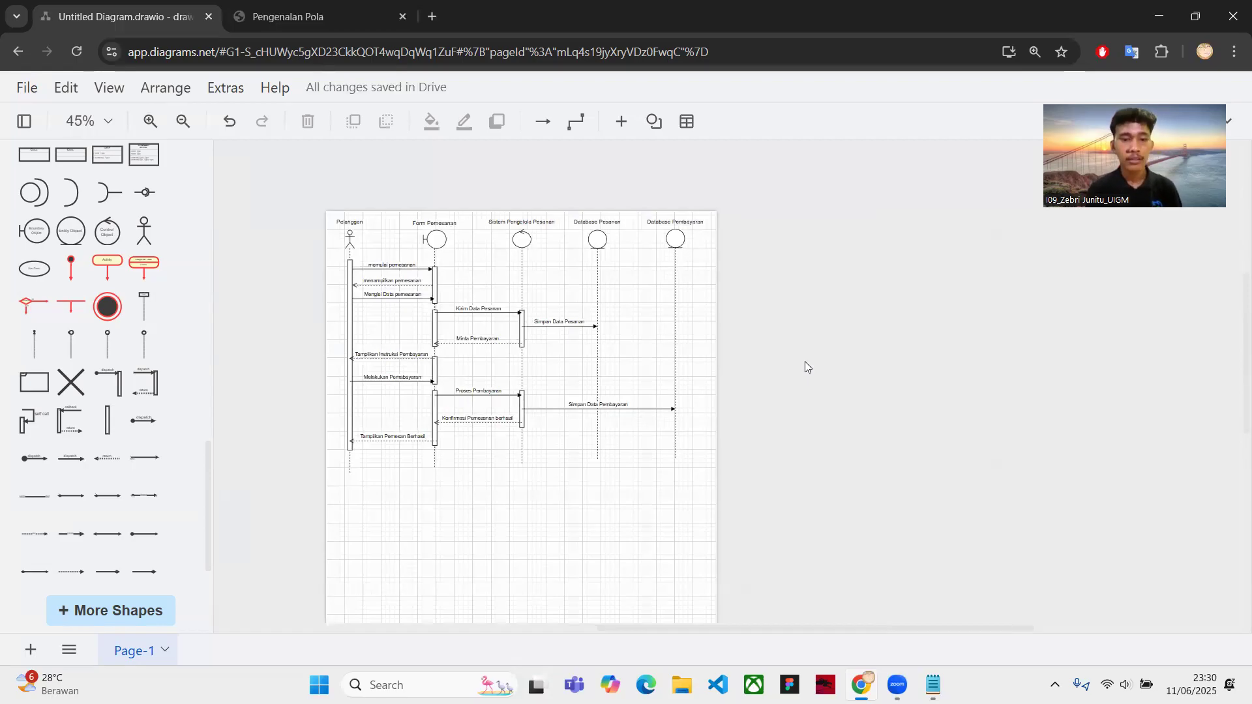
pyautogui.scroll(1, 643, 389)
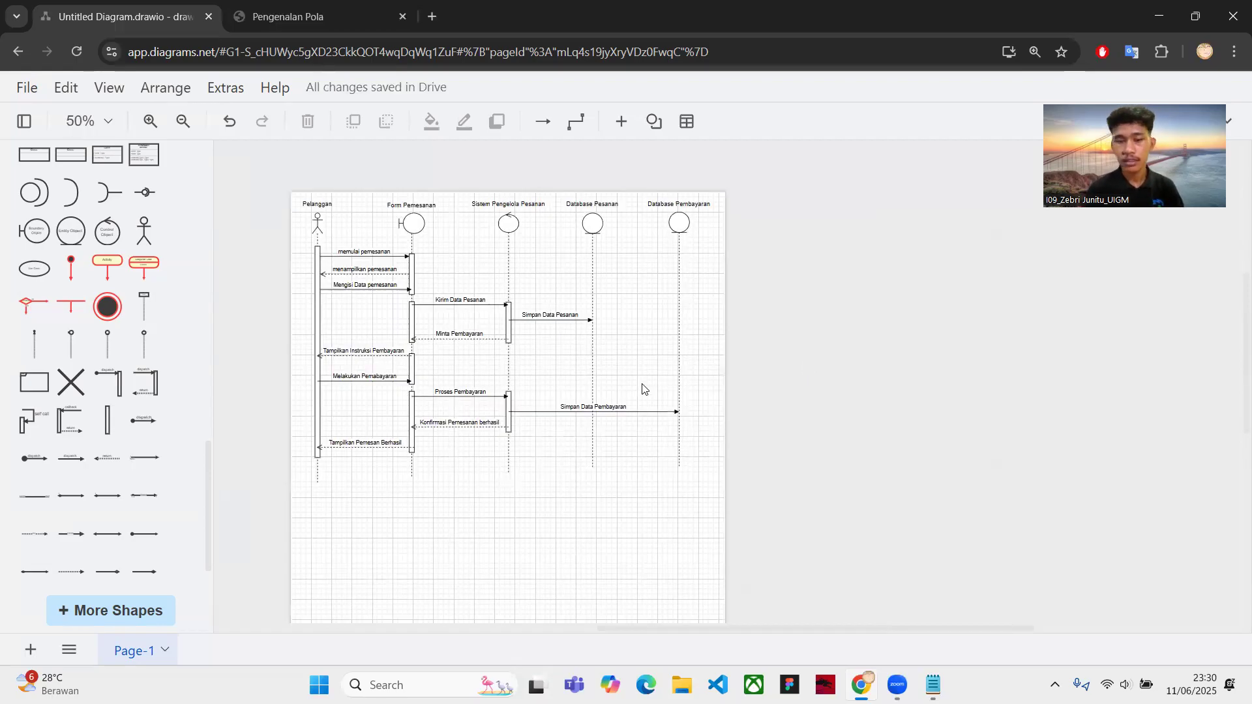
pyautogui.scroll(1, 643, 390)
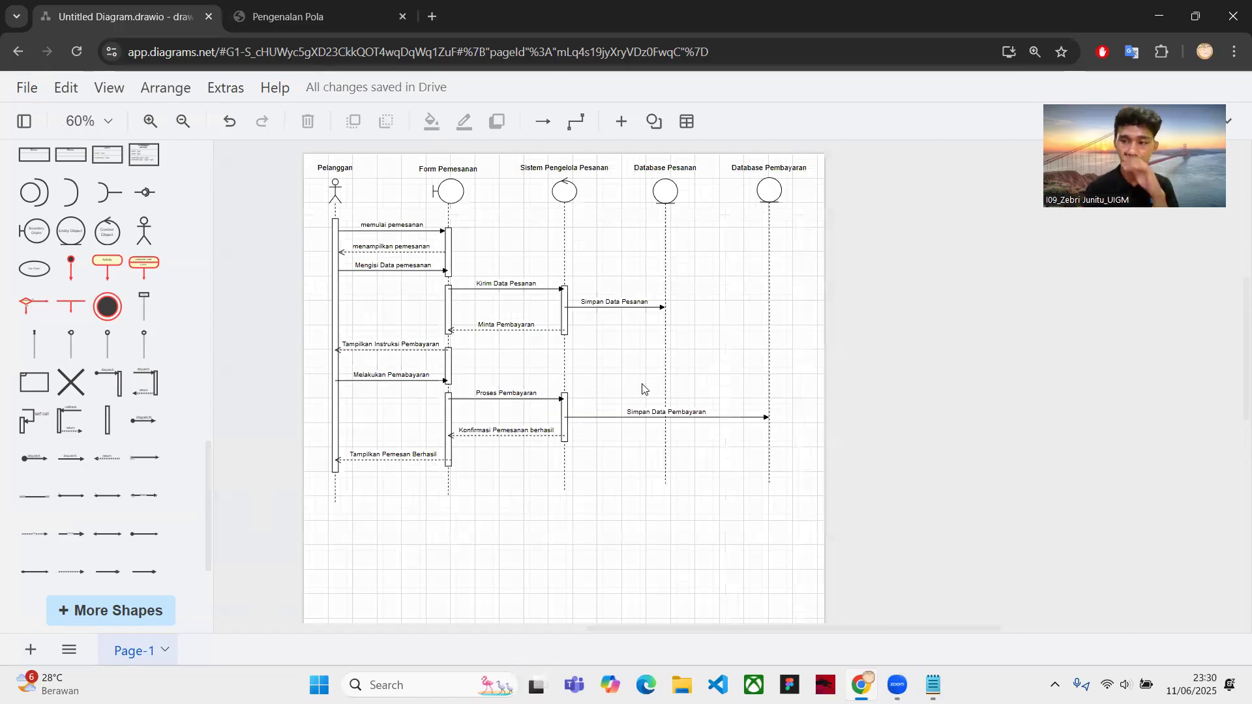